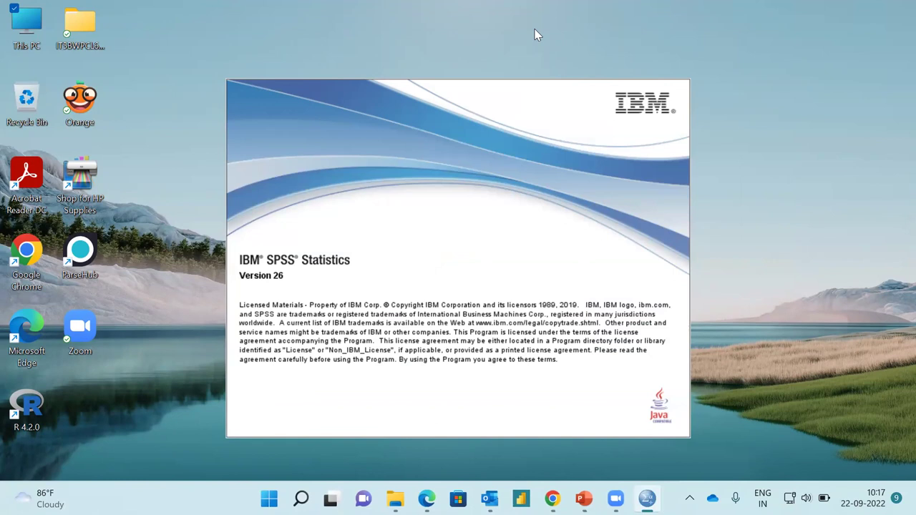
Close the empty untitled Data Editor and exit SPSS Statistics
key("Escape")
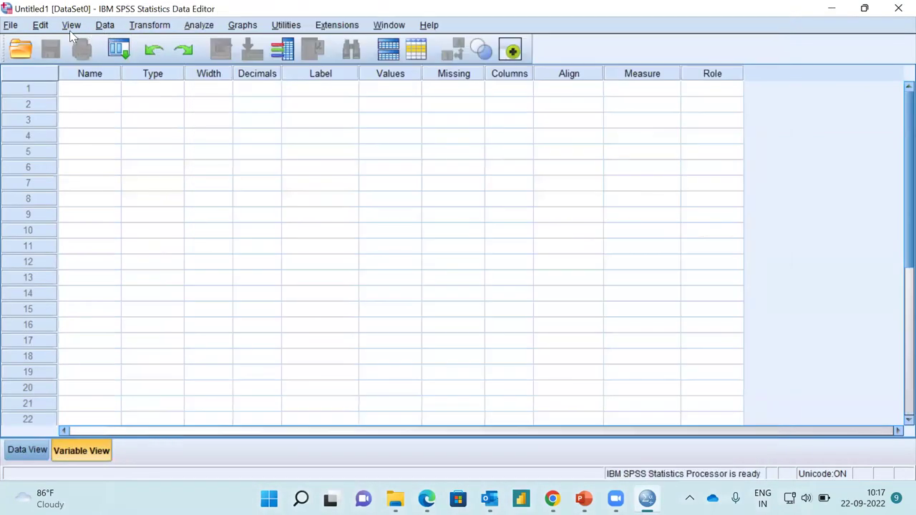
left_click(10, 25)
key("Right")
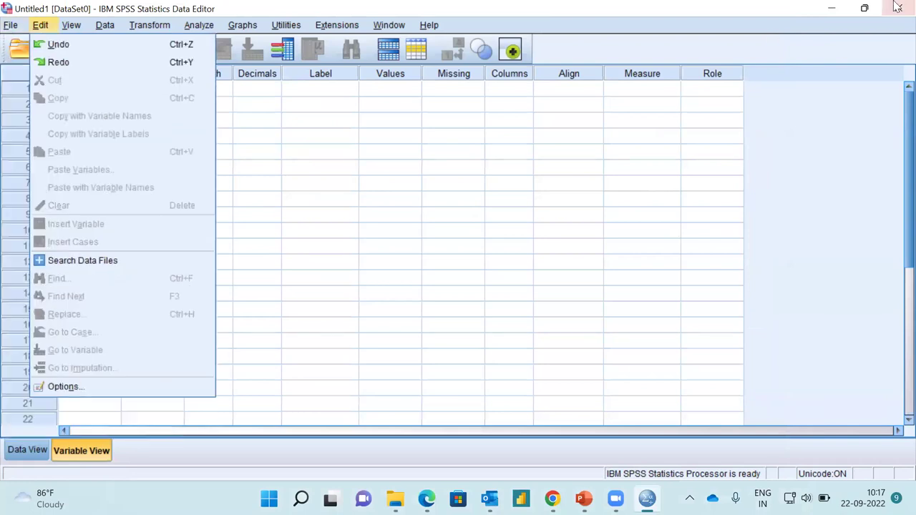
left_click(897, 8)
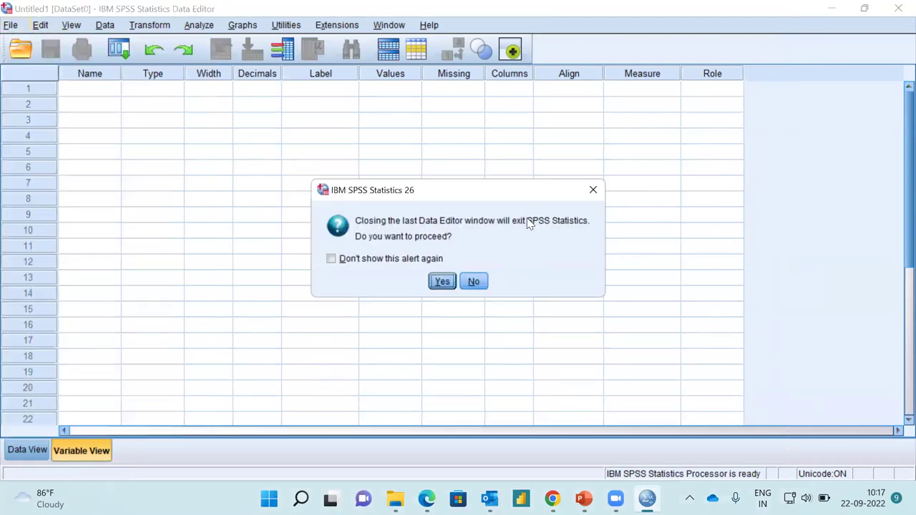
left_click(472, 282)
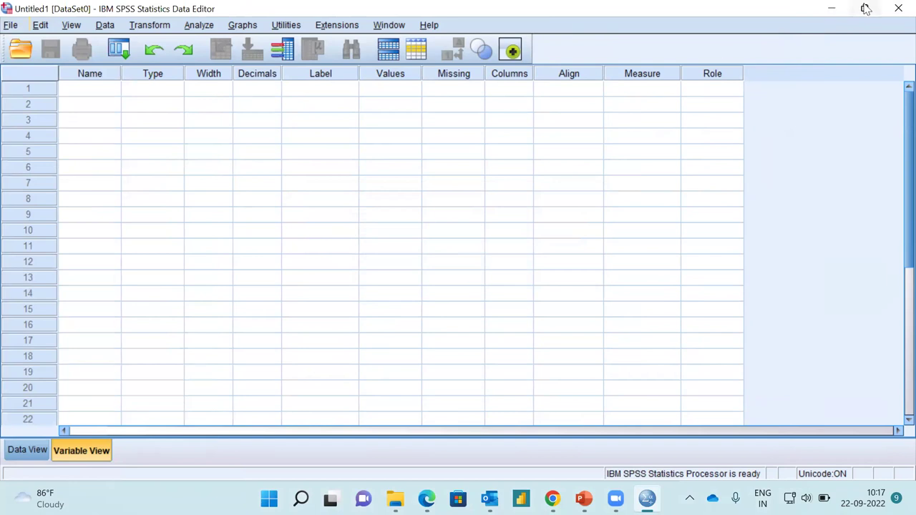
left_click(898, 8)
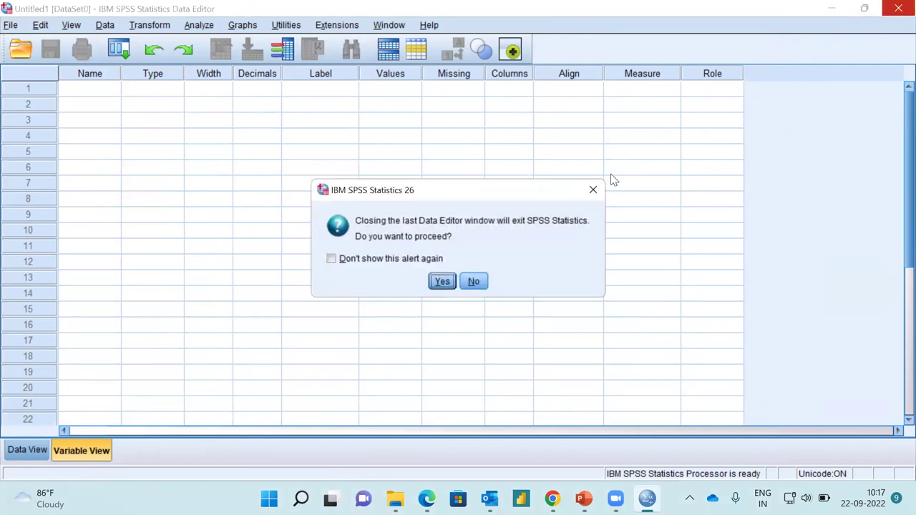
left_click(442, 282)
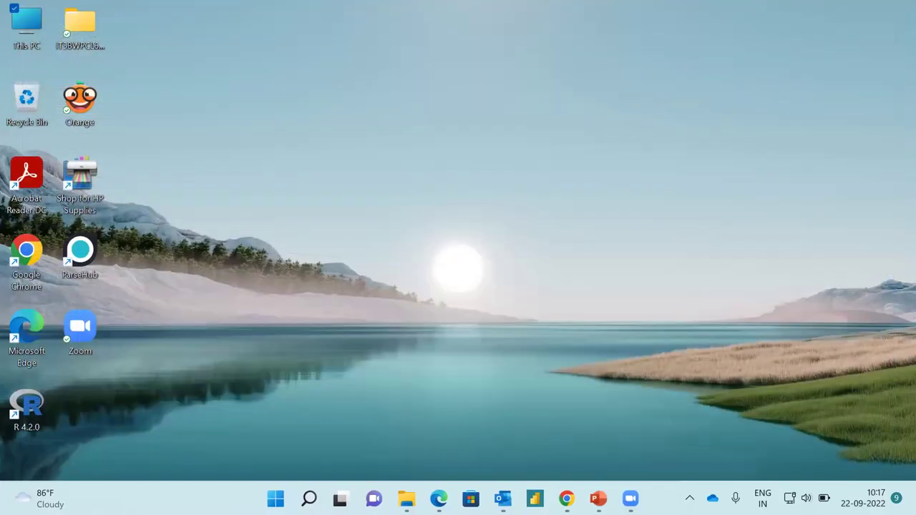
Switch to the IMI FDP- Process Macro folder in File Explorer and open the Moderation.sav dataset
mouse_move(405, 499)
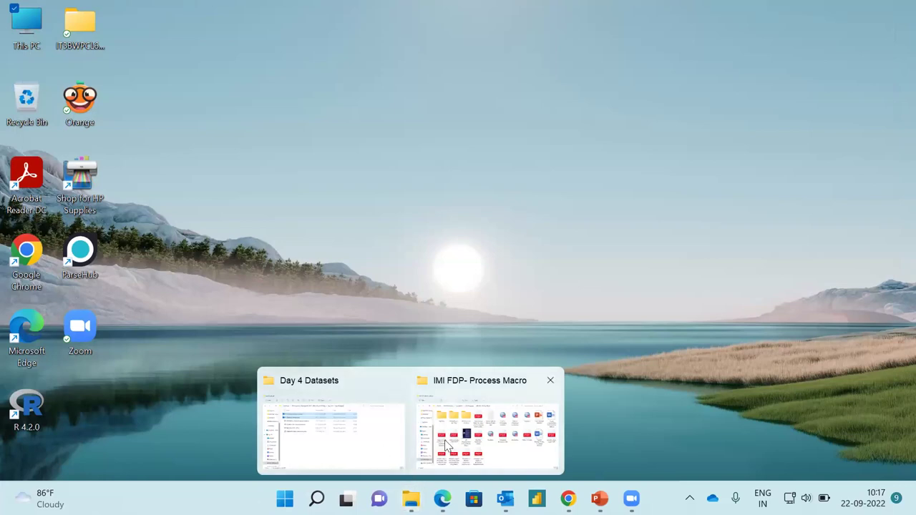
left_click(513, 432)
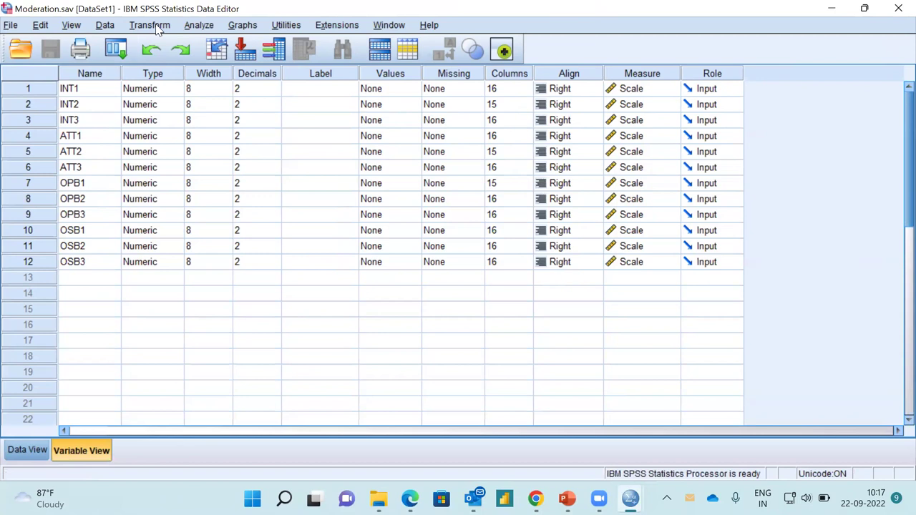
left_click(207, 26)
mouse_move(277, 60)
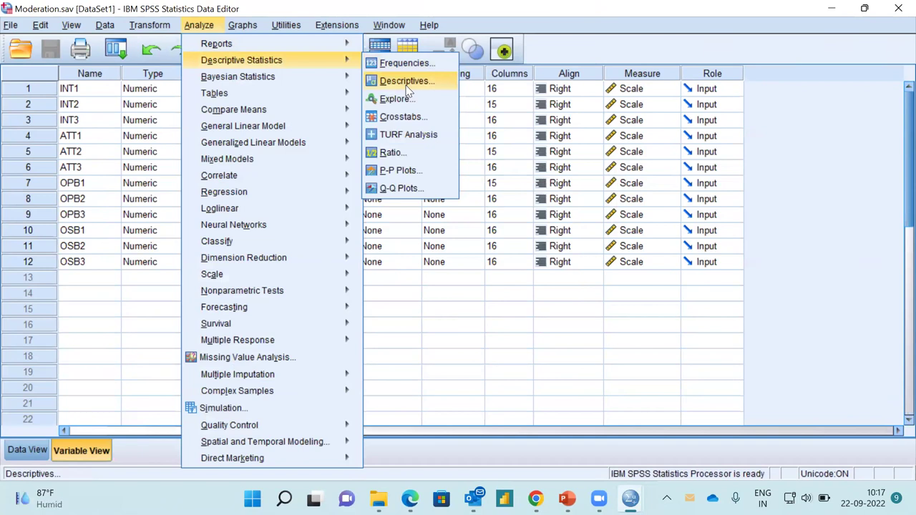
left_click(407, 81)
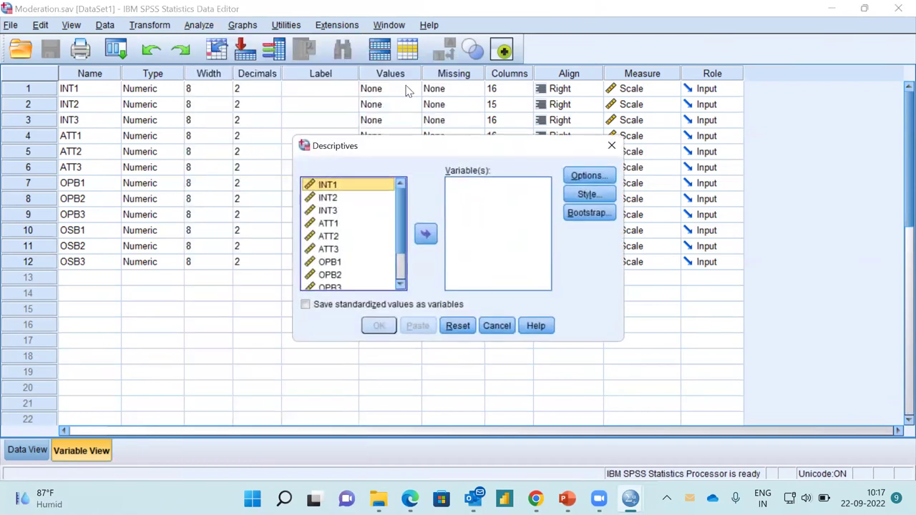
left_click(330, 195)
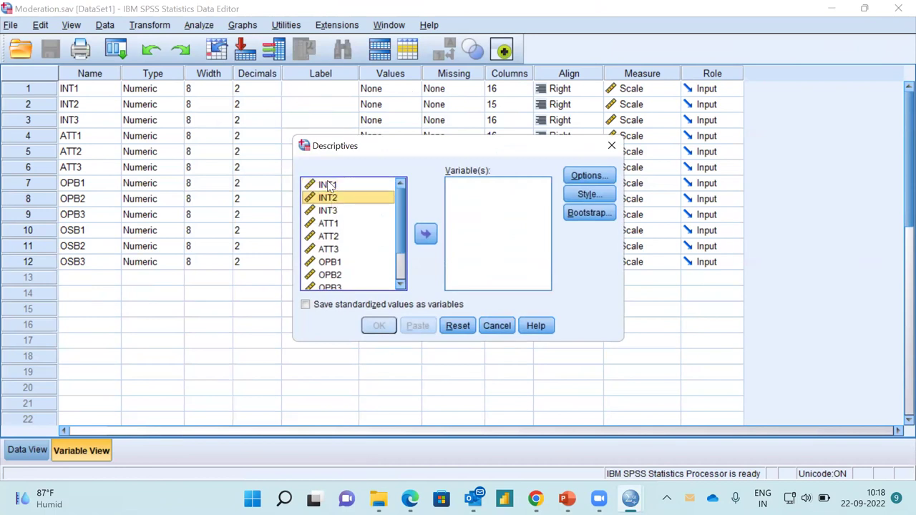
left_click(329, 185)
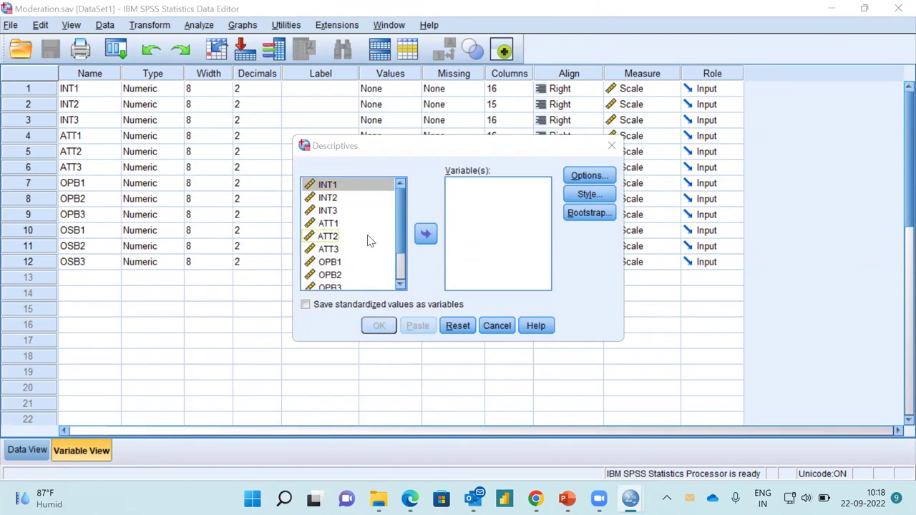
left_click(338, 185)
left_click_drag(338, 185, 336, 211)
left_click(426, 234)
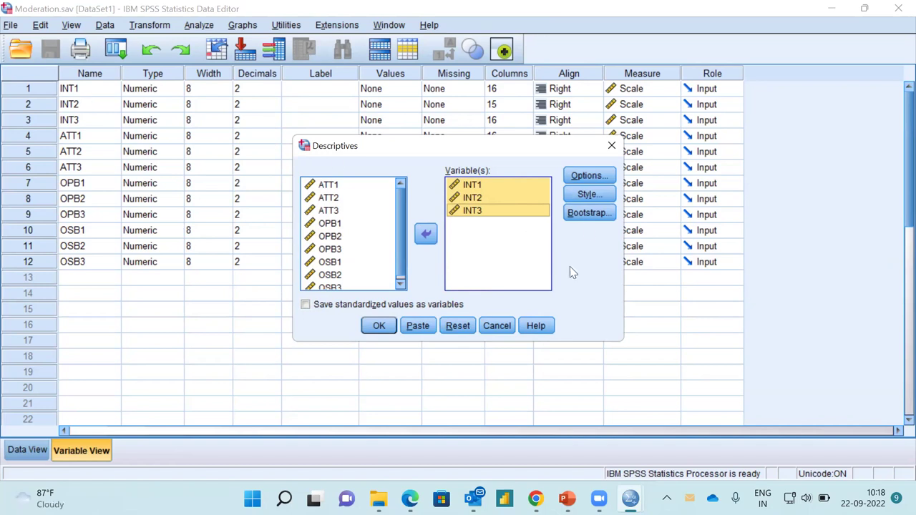
left_click(498, 330)
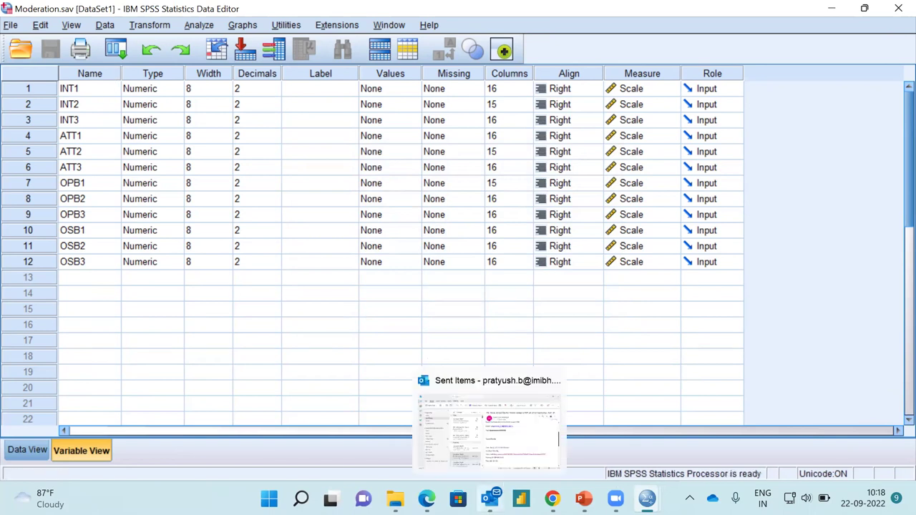
left_click(502, 484)
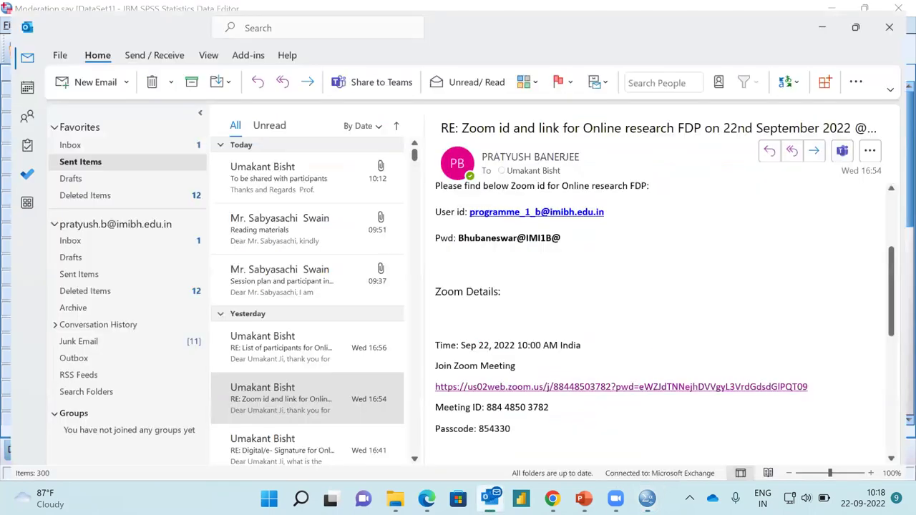
left_click(489, 499)
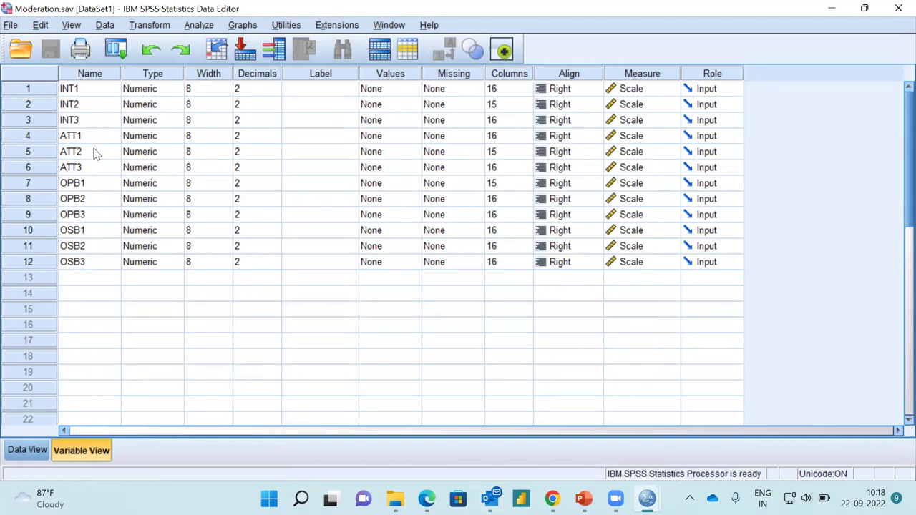
left_click(199, 25)
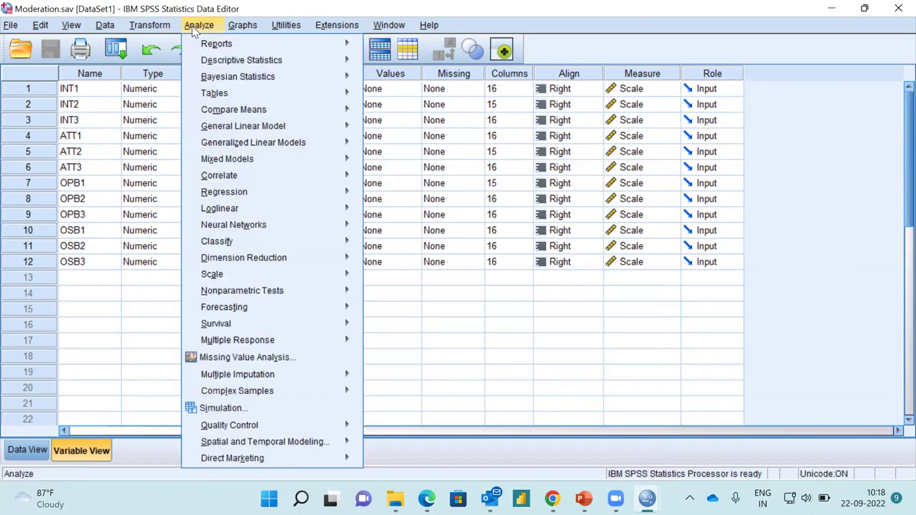
mouse_move(274, 66)
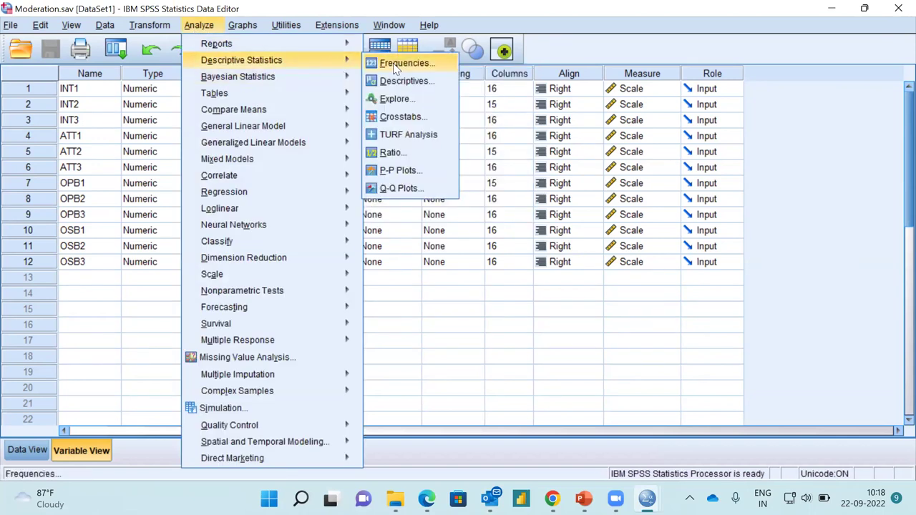
mouse_move(217, 242)
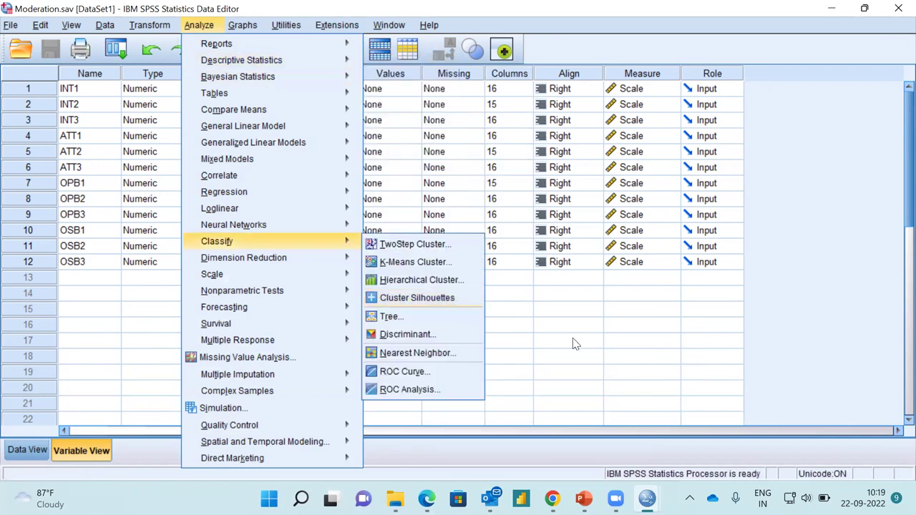
left_click(572, 344)
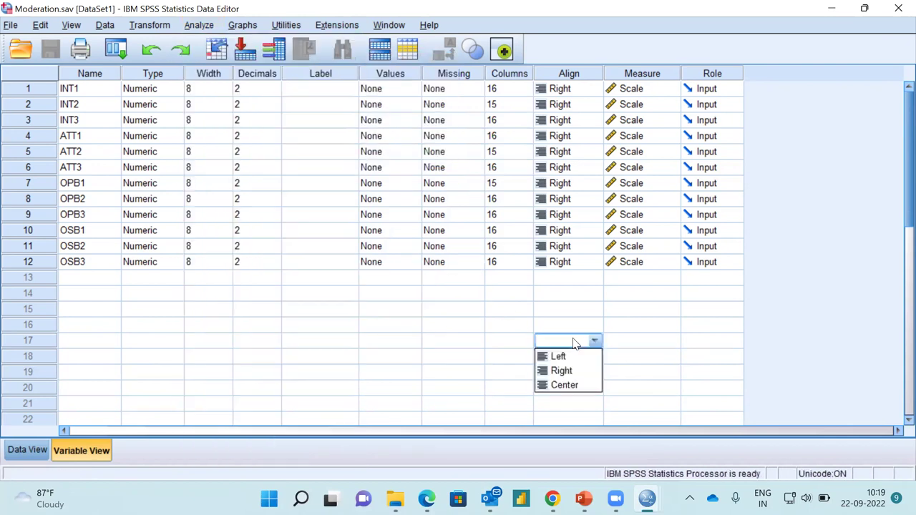
left_click(95, 281)
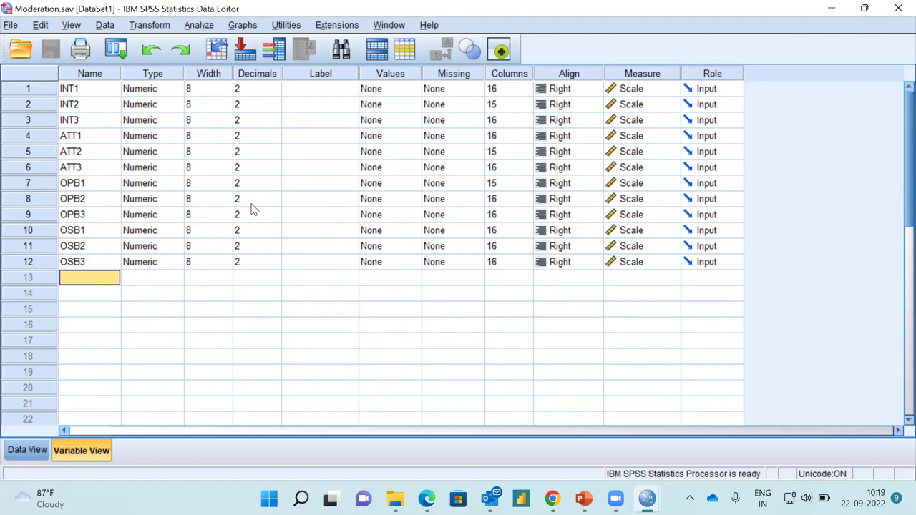
Start a Compute Variable transformation with INT as the target variable
left_click(164, 29)
left_click(176, 47)
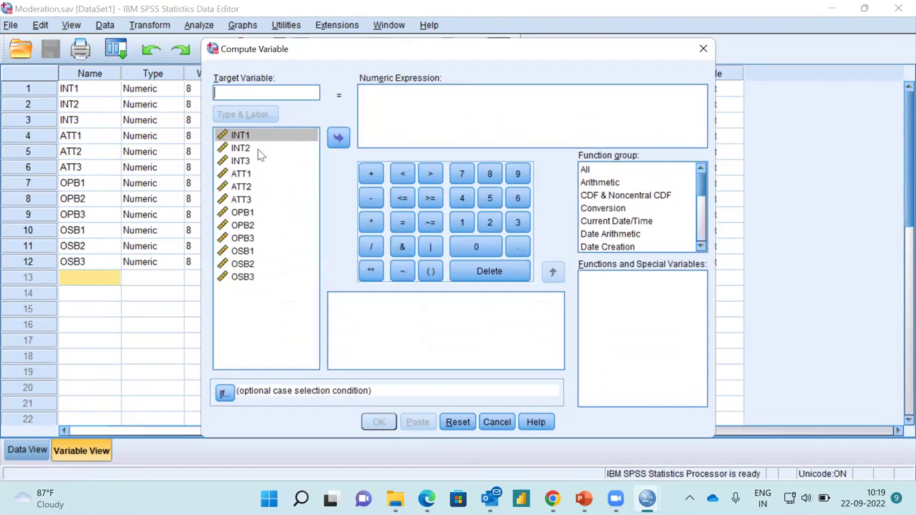
type("INT")
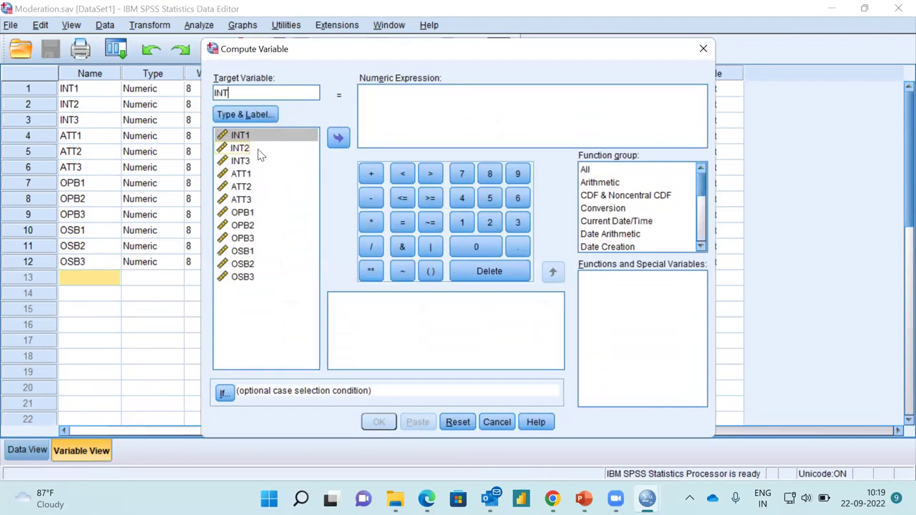
type("EN")
key("BackSpace")
key("BackSpace")
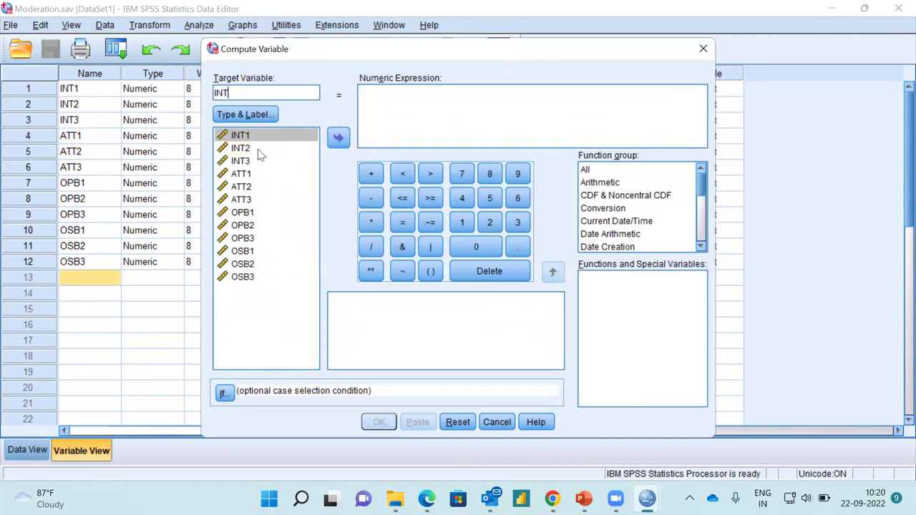
Build the numeric expression INT1 + INT2 + INT3 from the three INT items
left_click(339, 139)
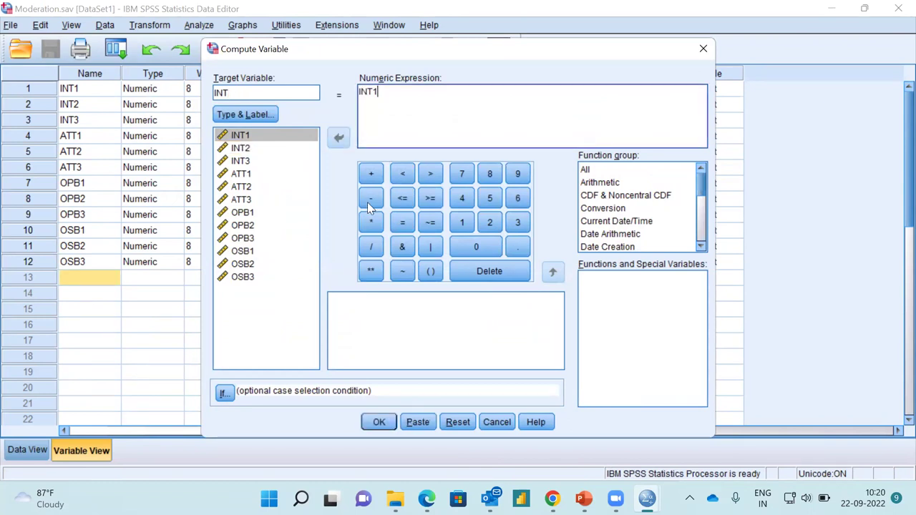
left_click(371, 174)
left_click(243, 148)
left_click(338, 137)
left_click(371, 173)
left_click(240, 162)
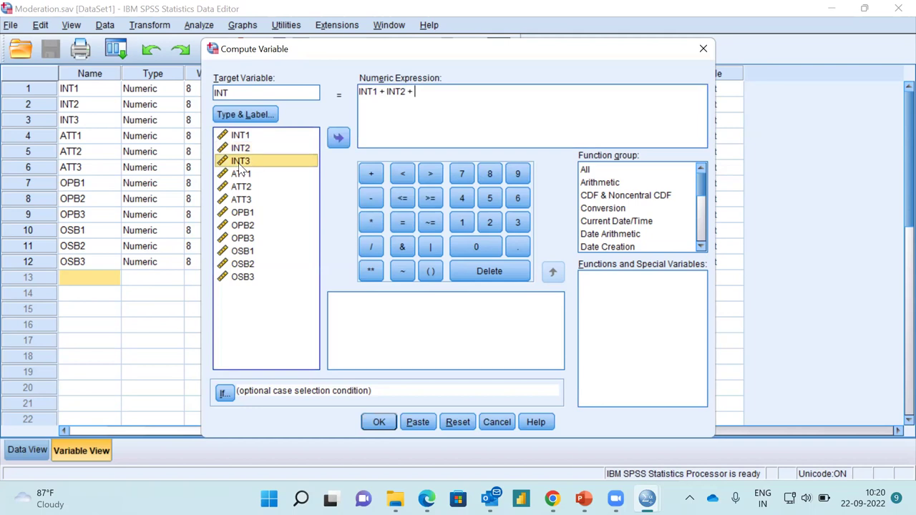
left_click(338, 137)
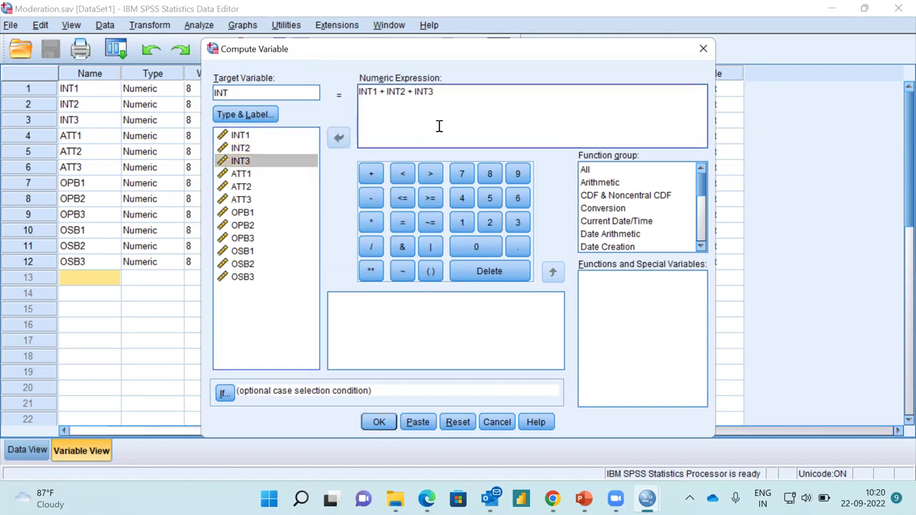
Complete the expression as (INT1 + INT2 + INT3)/3, compute the INT variable and return to the variable list
left_click(360, 92)
type("(")
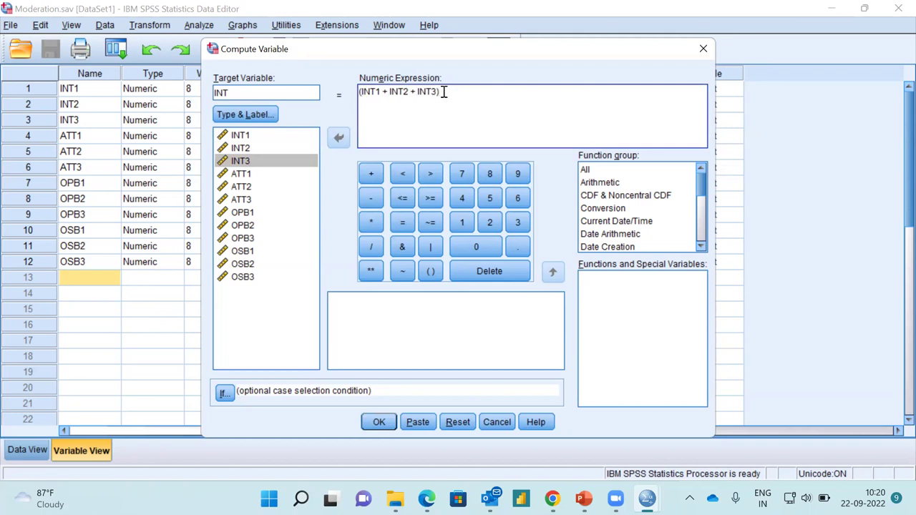
type("/3")
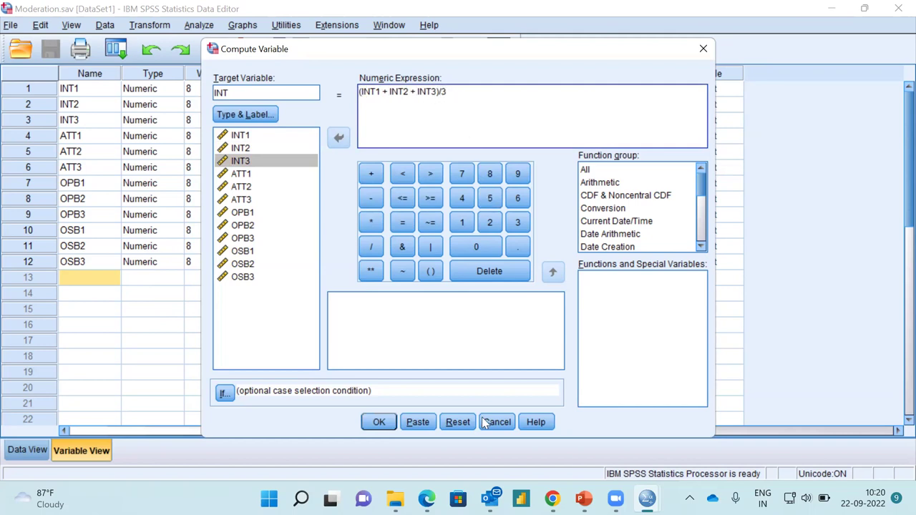
left_click(380, 422)
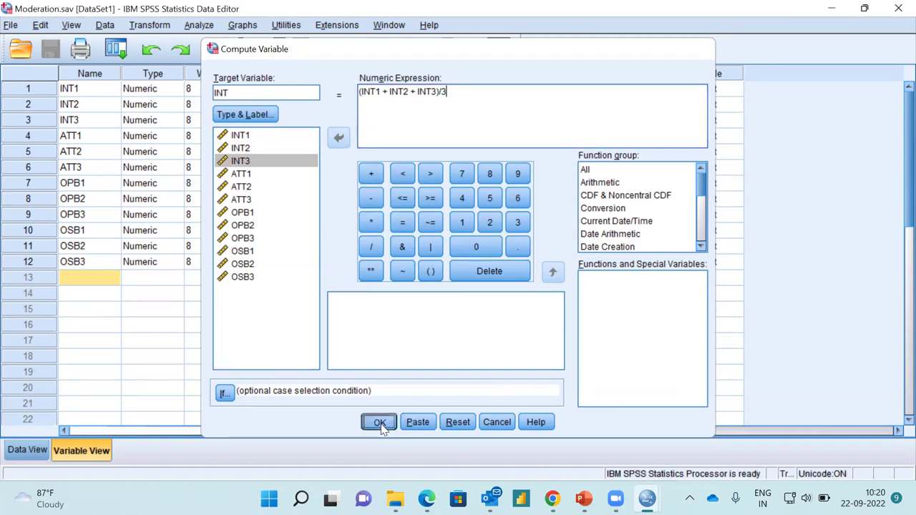
left_click(836, 8)
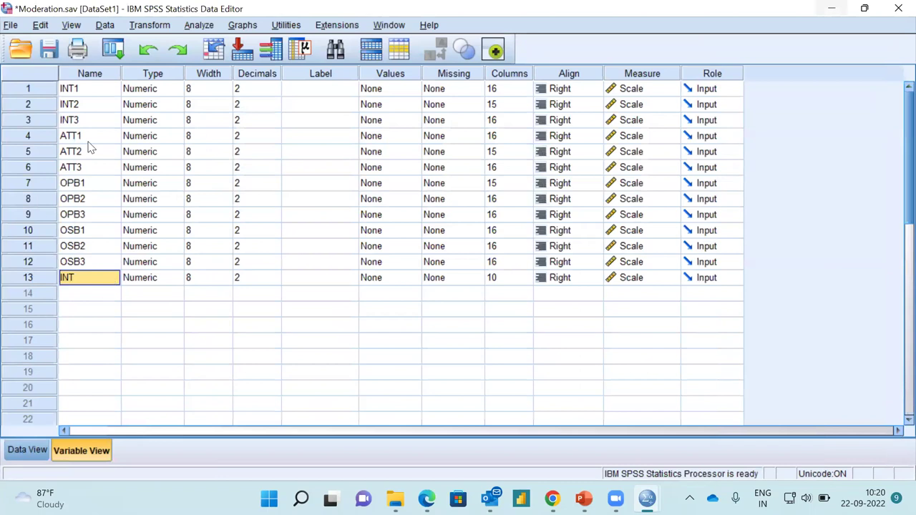
Reopen Compute Variable and clear the previous numeric expression
left_click(150, 25)
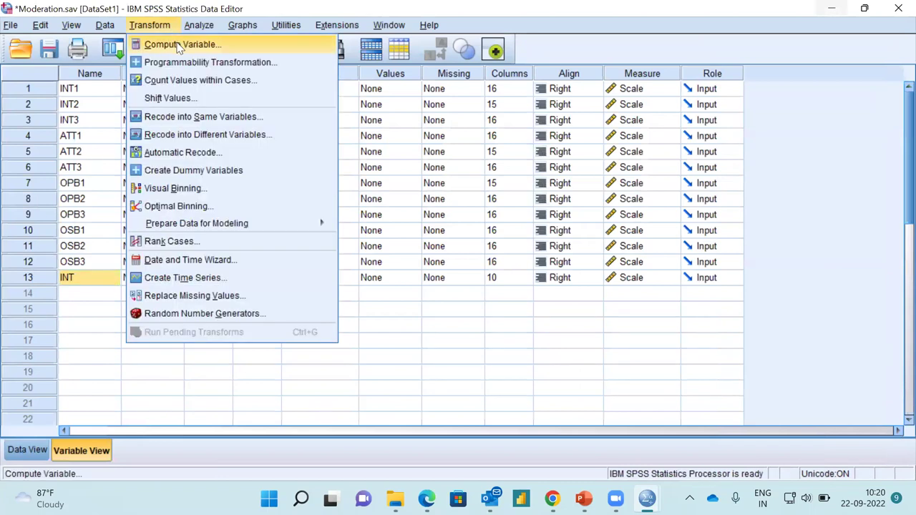
left_click(172, 47)
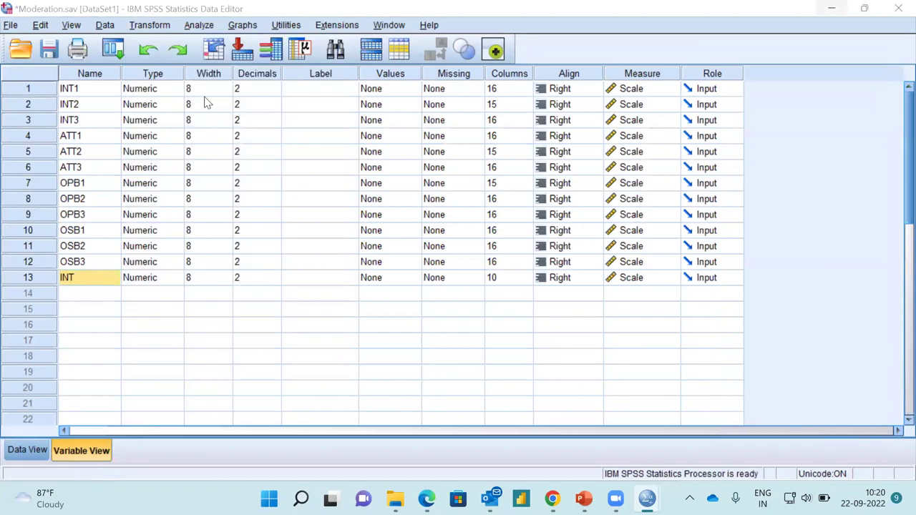
left_click(467, 95)
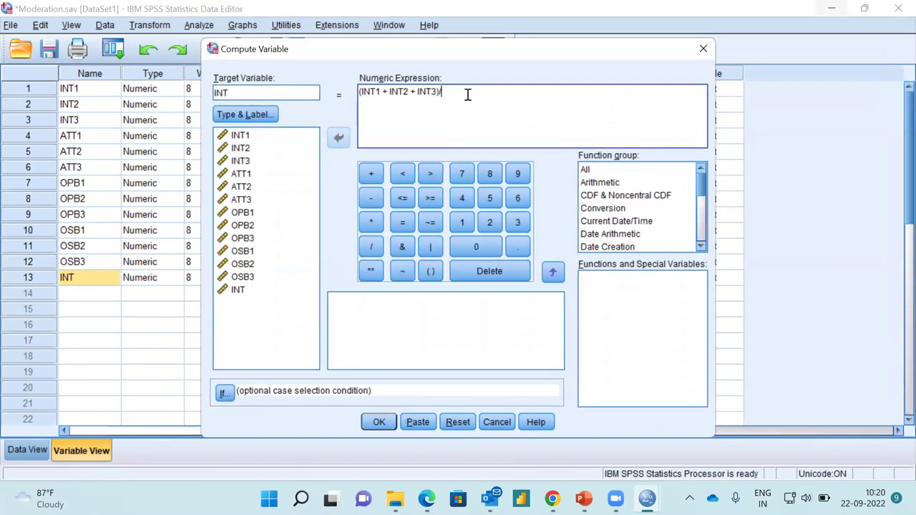
key("BackSpace")
key("BackSpace")
key("BackSpace")
key("BackSpace")
key("BackSpace")
key("BackSpace")
key("BackSpace")
key("BackSpace")
key("BackSpace")
key("BackSpace")
key("BackSpace")
key("BackSpace")
key("BackSpace")
key("BackSpace")
key("BackSpace")
key("BackSpace")
key("BackSpace")
key("BackSpace")
key("BackSpace")
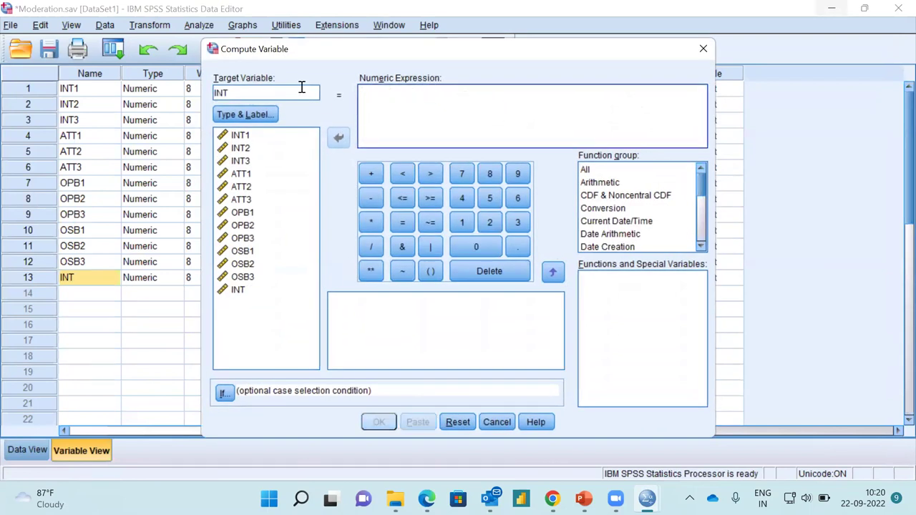
Replace the target variable name with ATT in the Compute Variable transformation
key("BackSpace")
key("BackSpace")
key("BackSpace")
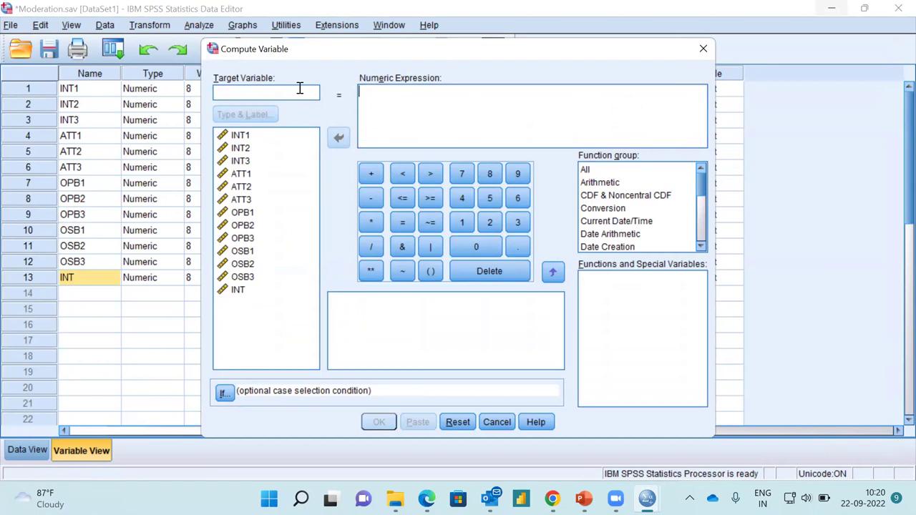
type("ATT")
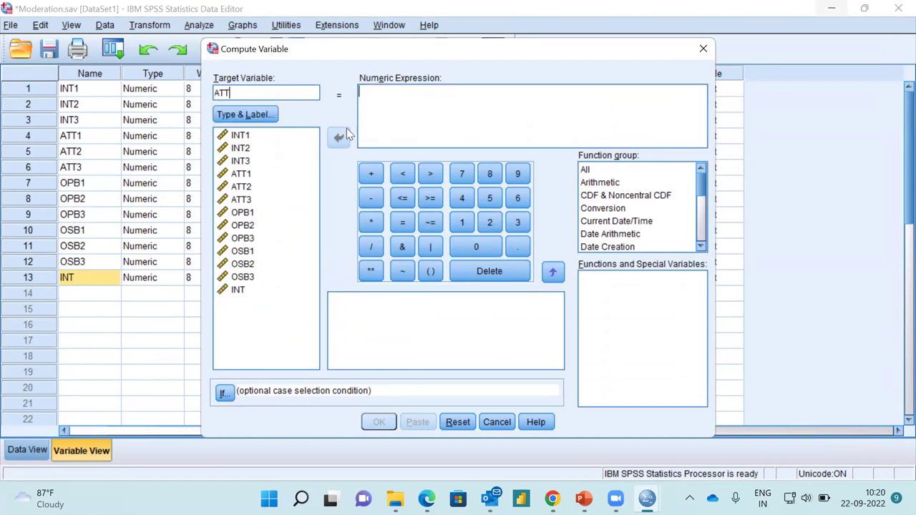
Build the numeric expression ATT1 + ATT2 + ATT3 from the three ATT items
left_click(241, 174)
left_click(338, 140)
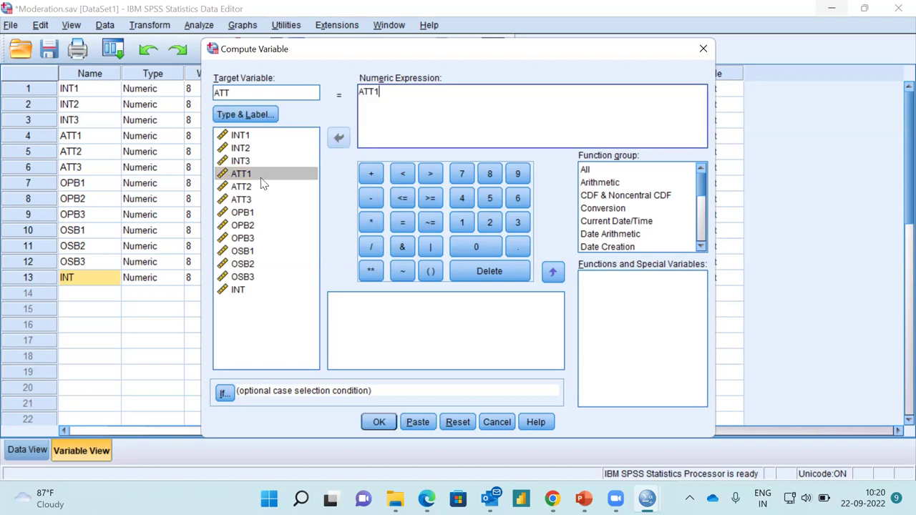
left_click(370, 175)
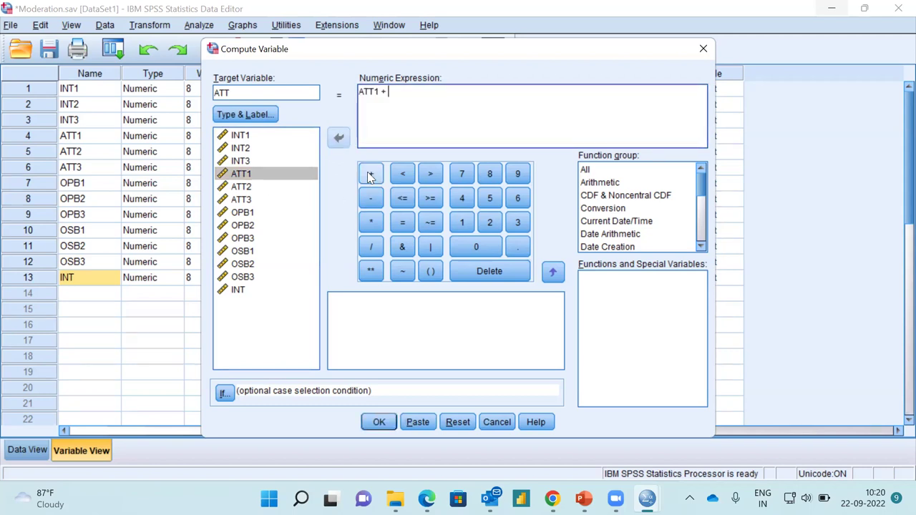
left_click(241, 187)
left_click(339, 140)
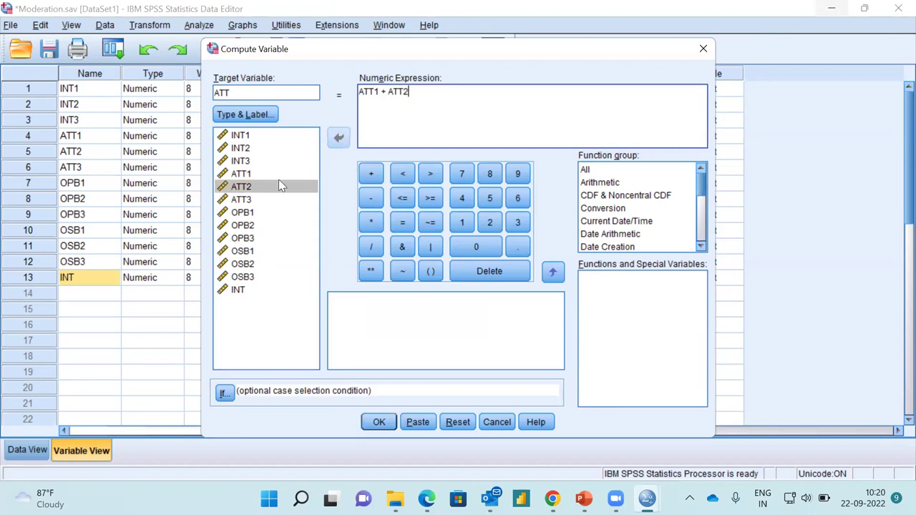
left_click(372, 174)
left_click(250, 201)
left_click(339, 139)
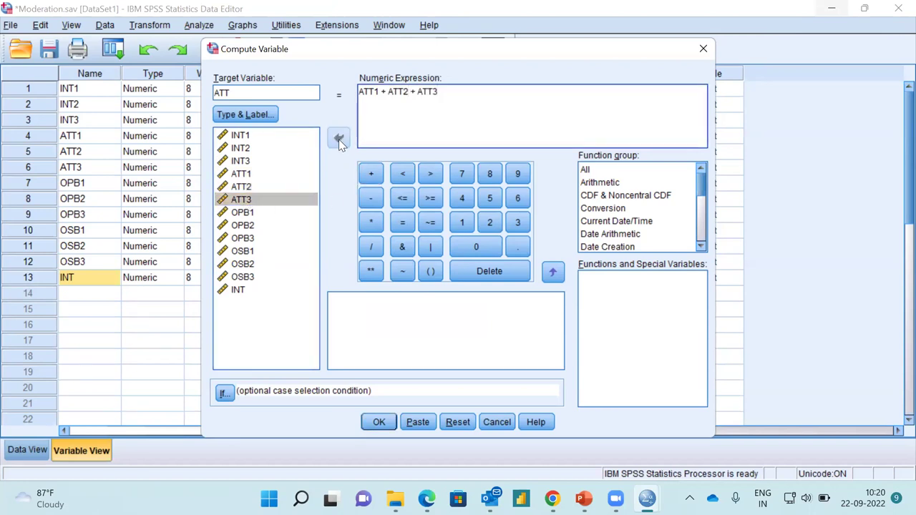
Complete the expression as (ATT1 + ATT2 + ATT3)/3, compute the ATT variable and minimize the output viewer
type(")")
left_click(361, 90)
type("(")
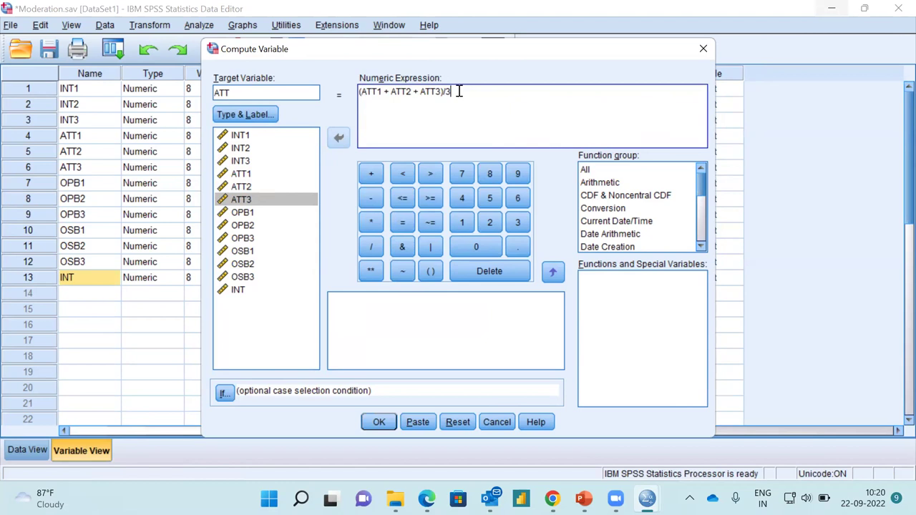
left_click(379, 421)
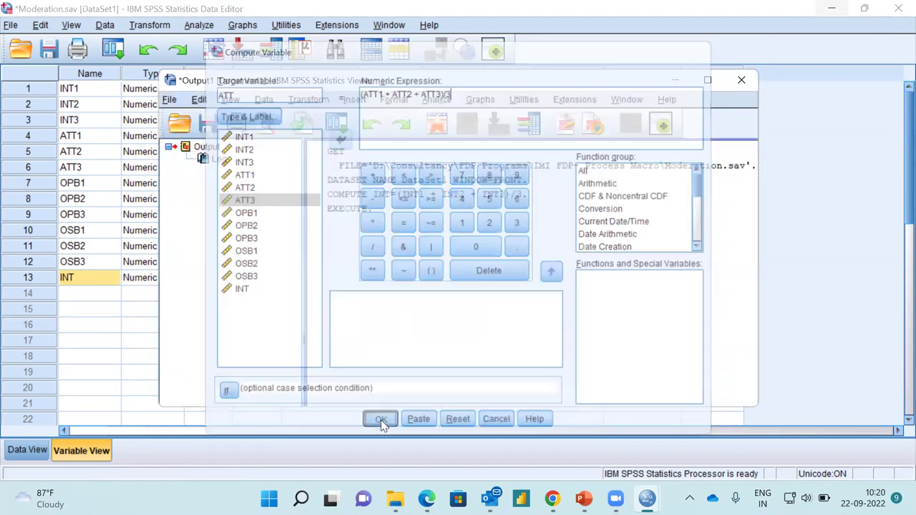
left_click(673, 79)
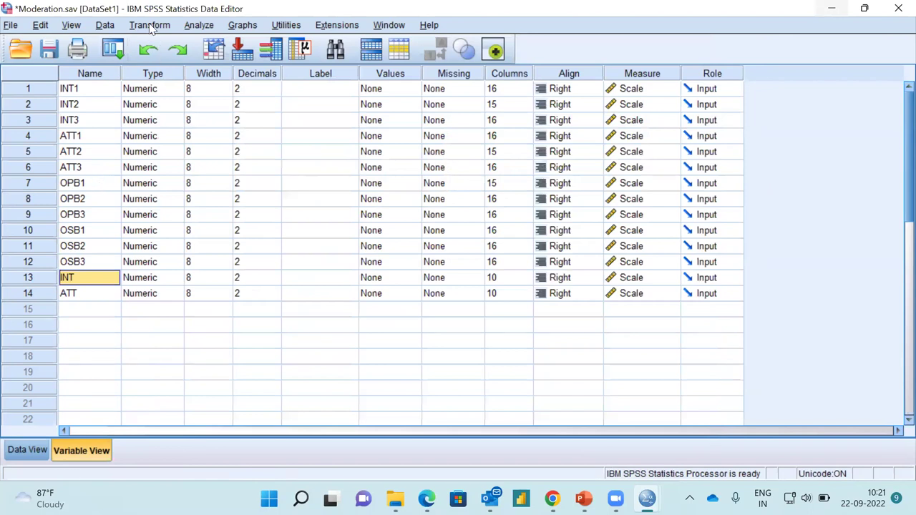
Start a fresh Compute Variable transformation with all previous entries reset and OPB as the target variable
left_click(150, 25)
left_click(162, 43)
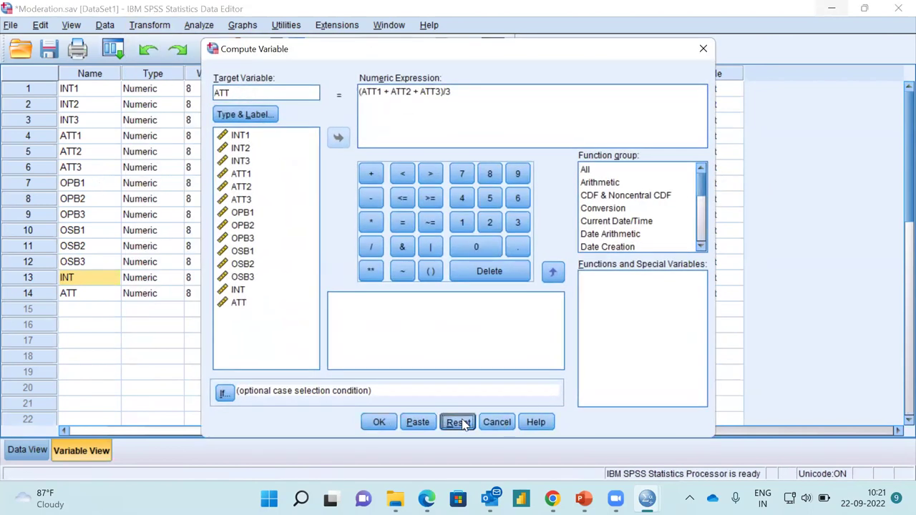
left_click(458, 422)
type("OPB")
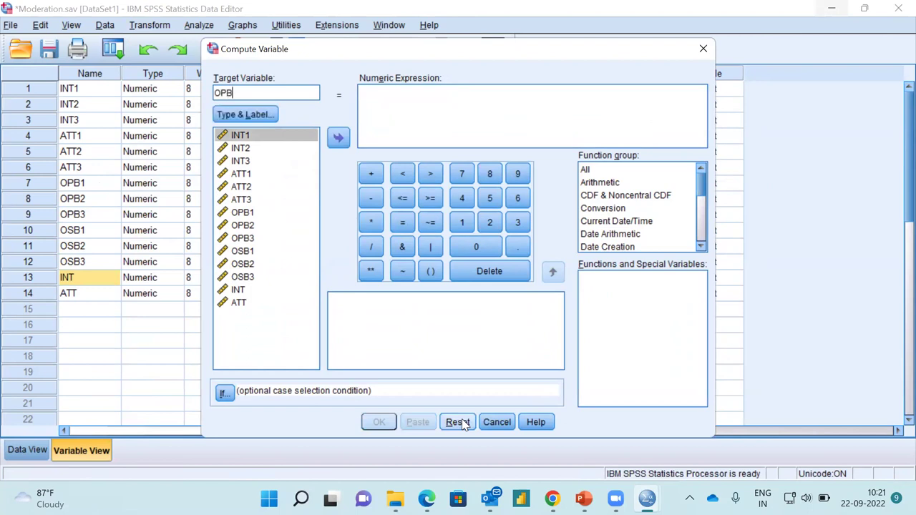
Build the numeric expression OPB1+OPB2 + OPB3 from the three OPB items
left_click(255, 214)
left_click(340, 139)
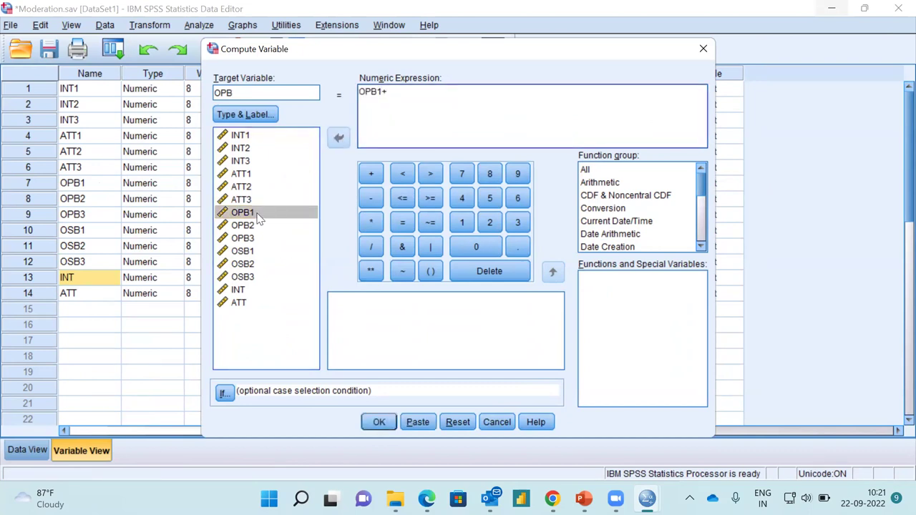
left_click(247, 226)
left_click(339, 139)
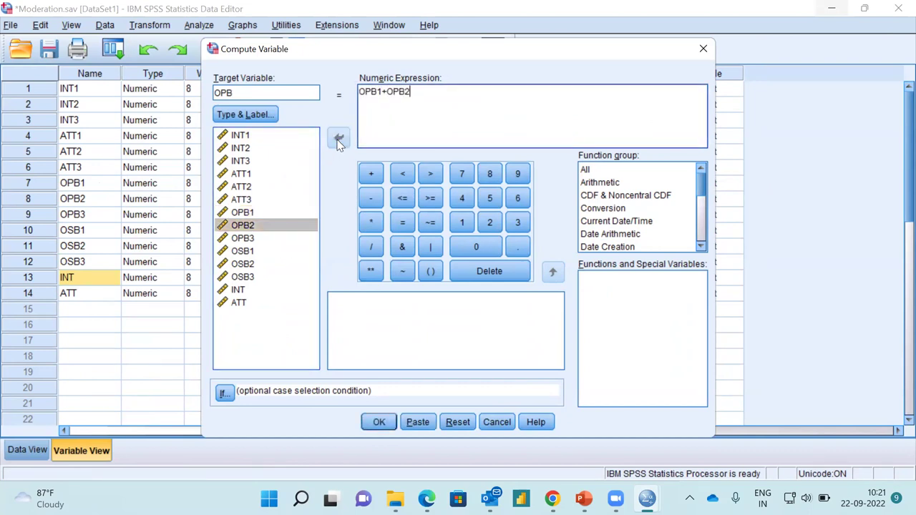
left_click(372, 176)
left_click(247, 239)
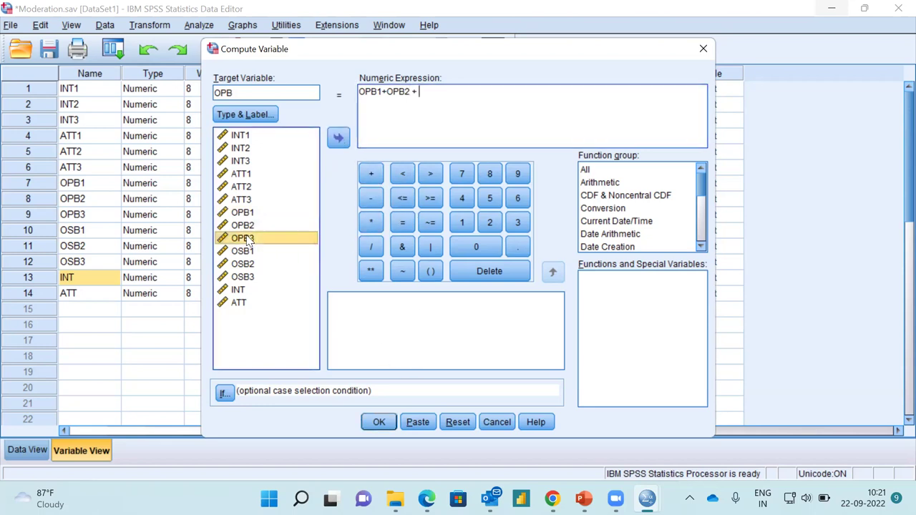
left_click(340, 140)
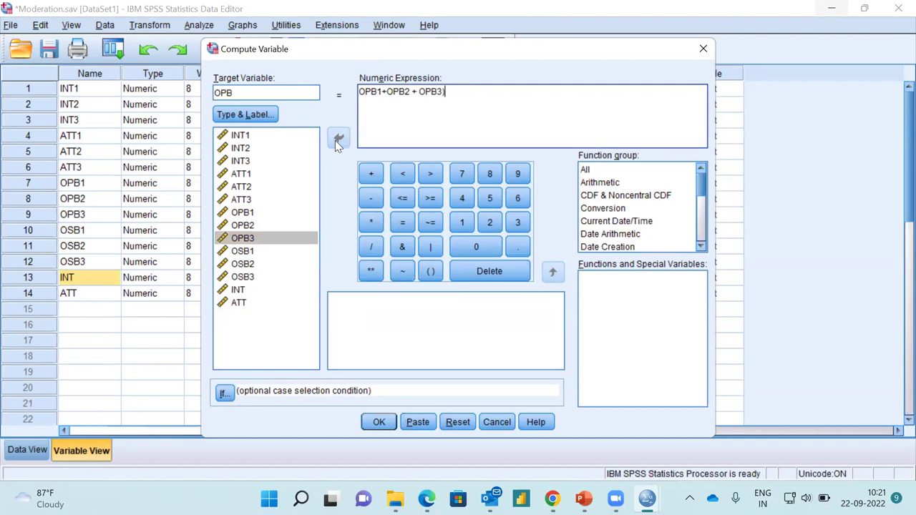
Complete the expression as (OPB1+OPB2 + OPB3)/3, compute the OPB variable and minimize the output viewer
left_click(359, 91)
type("(")
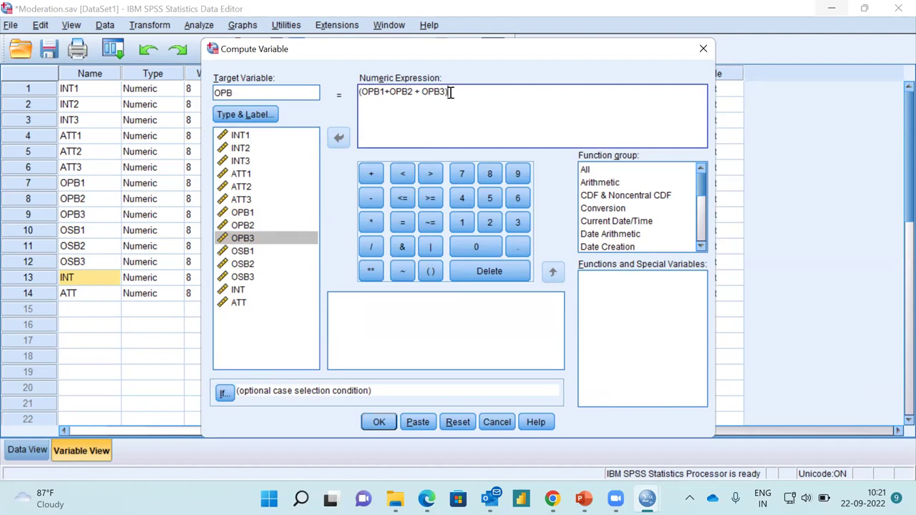
type("/3")
left_click(379, 422)
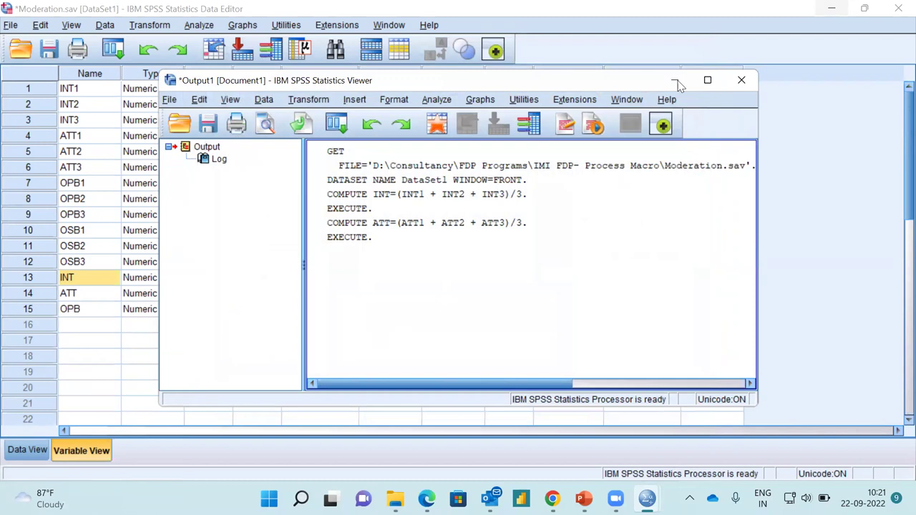
left_click(673, 81)
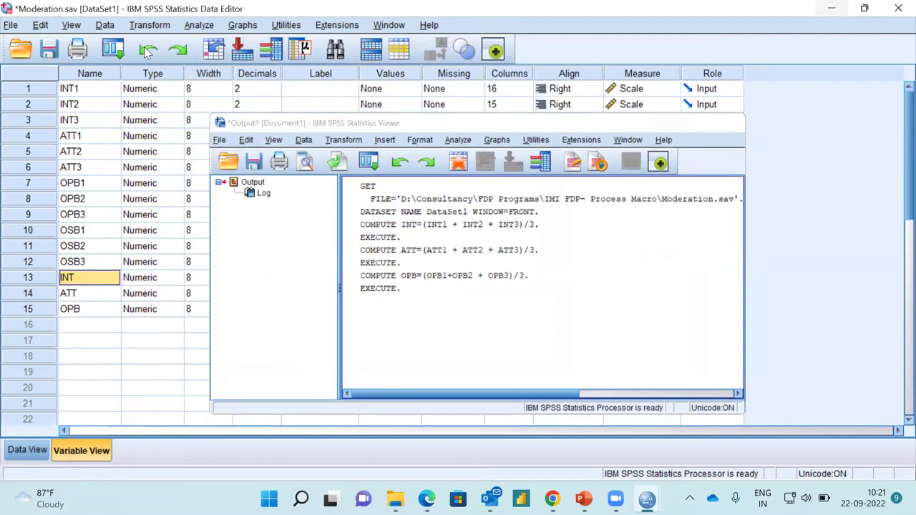
Reset the Compute Variable settings and enter OSB as the new target variable
left_click(146, 26)
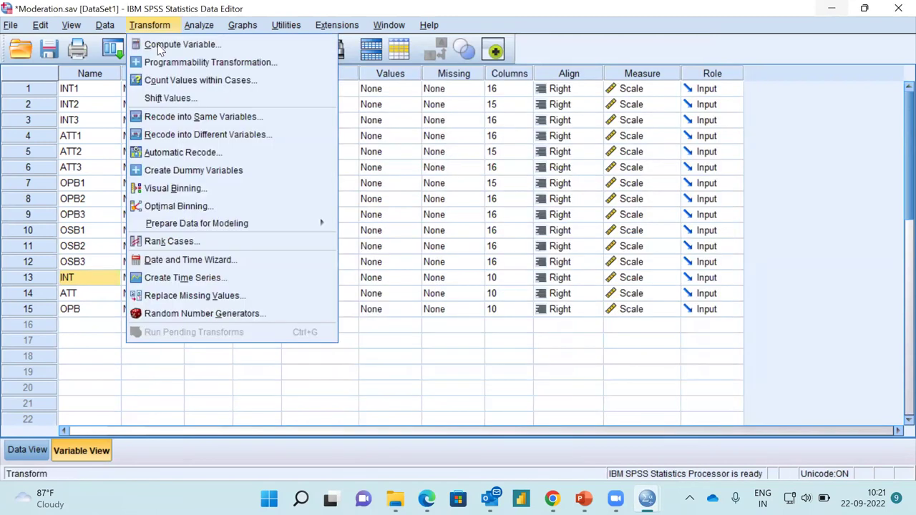
left_click(184, 41)
left_click(456, 425)
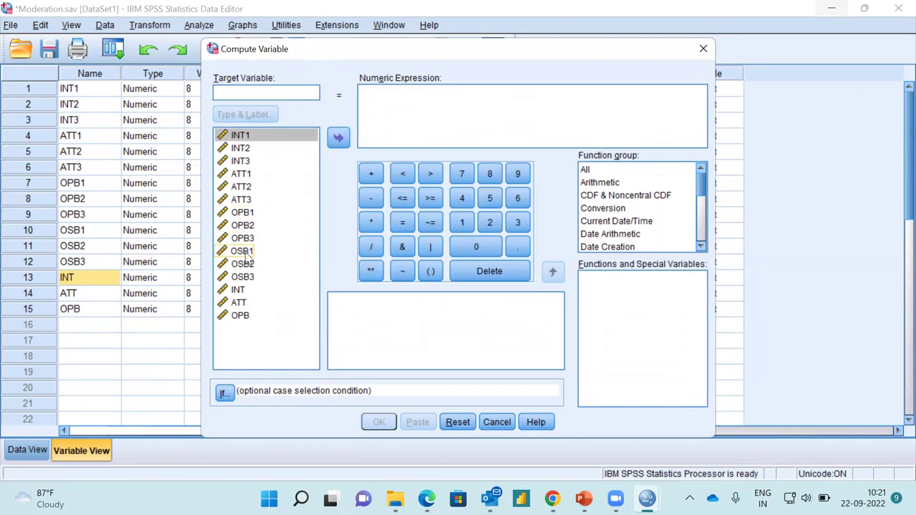
type("OSB")
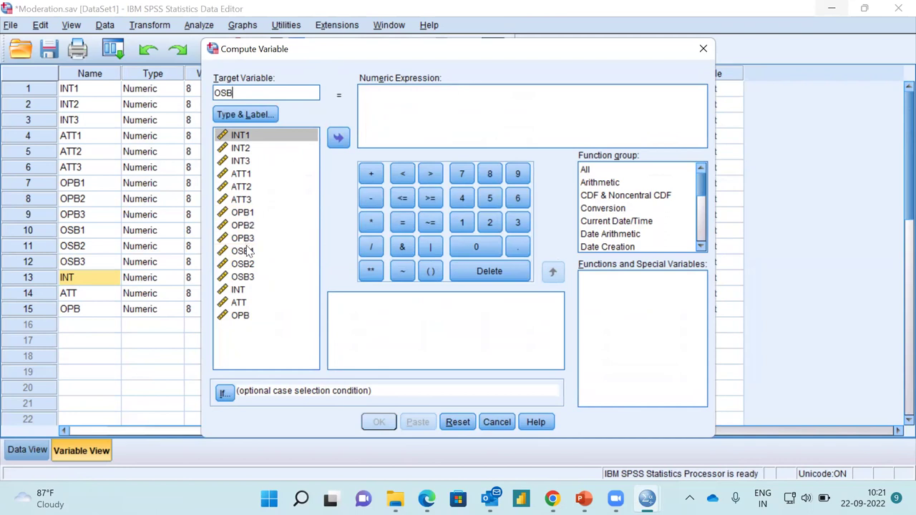
Build the numeric expression OSB1 + OSB2 + OSB3 from the three OSB items
left_click(247, 250)
left_click(340, 139)
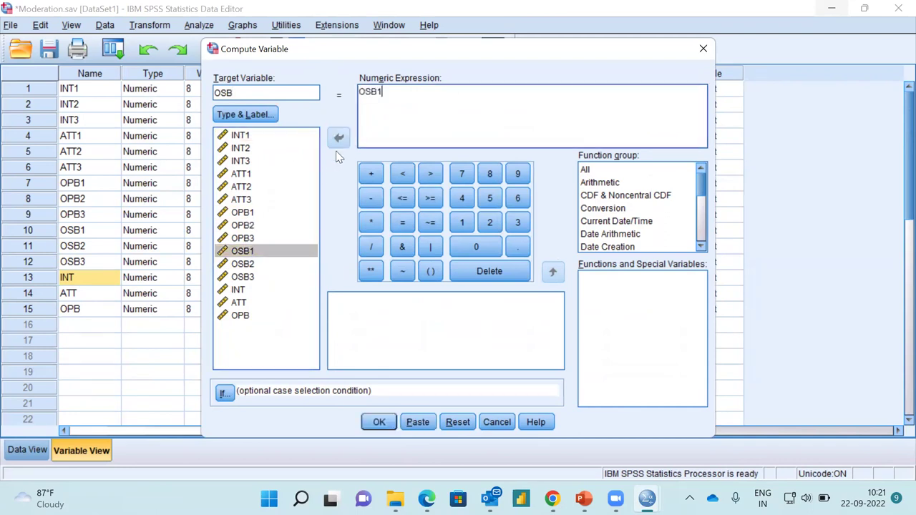
left_click(241, 265)
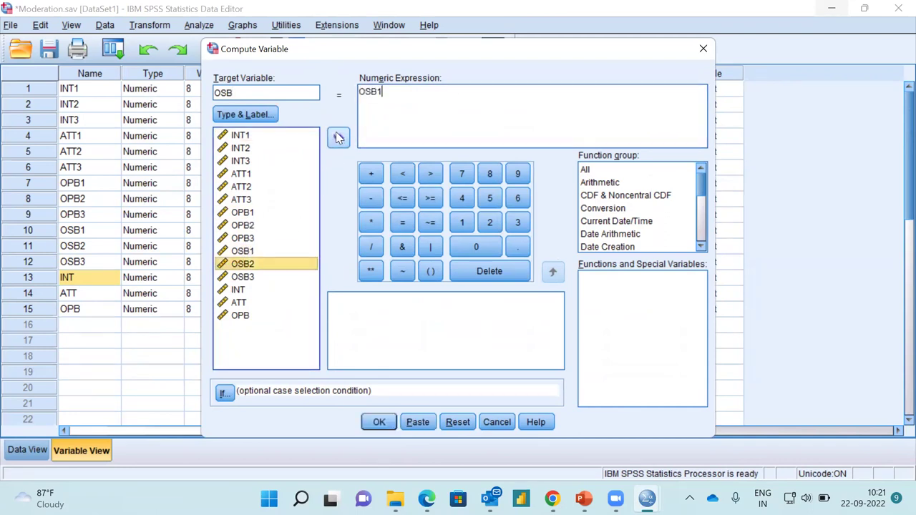
left_click(339, 138)
left_click(384, 93)
left_click(364, 177)
left_click(423, 94)
left_click(375, 176)
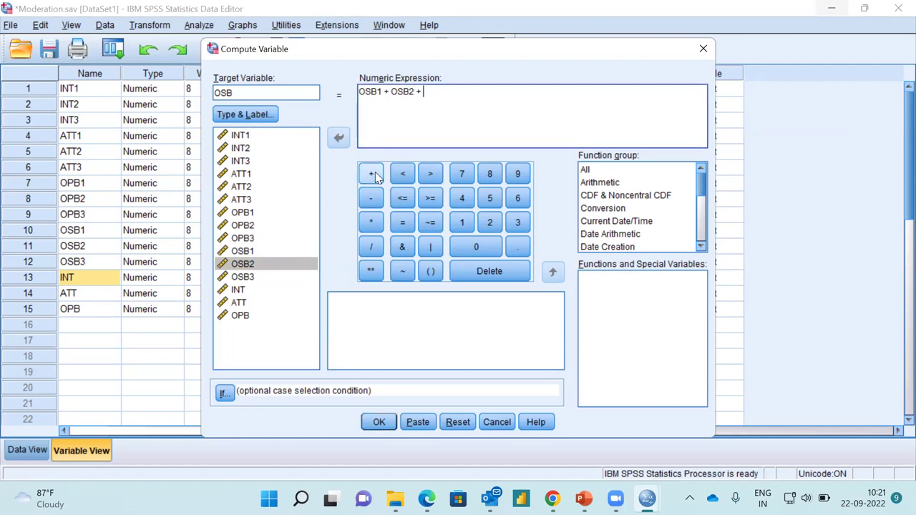
left_click(243, 278)
left_click(338, 140)
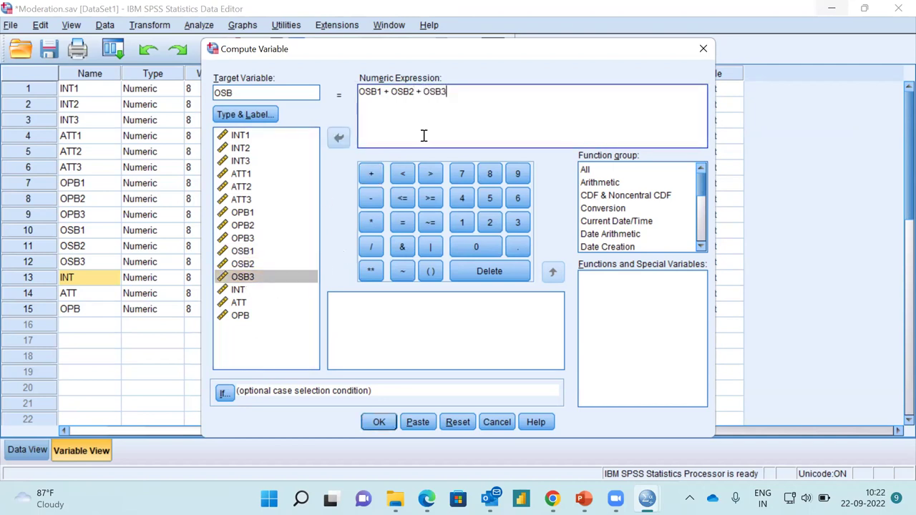
Complete the expression as (OSB1 + OSB2 + OSB3)/3 and compute the OSB variable
left_click(361, 93)
type("9")
key("BackSpace")
type("(")
left_click(478, 93)
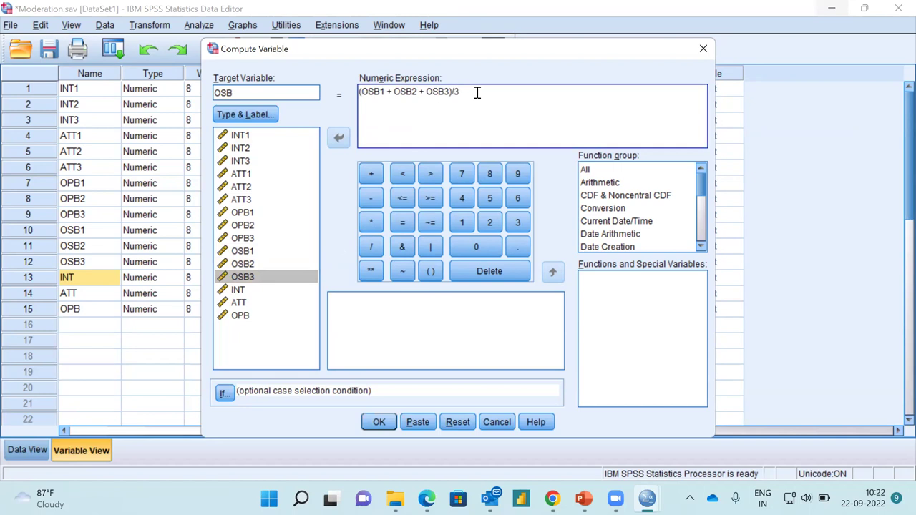
left_click(379, 422)
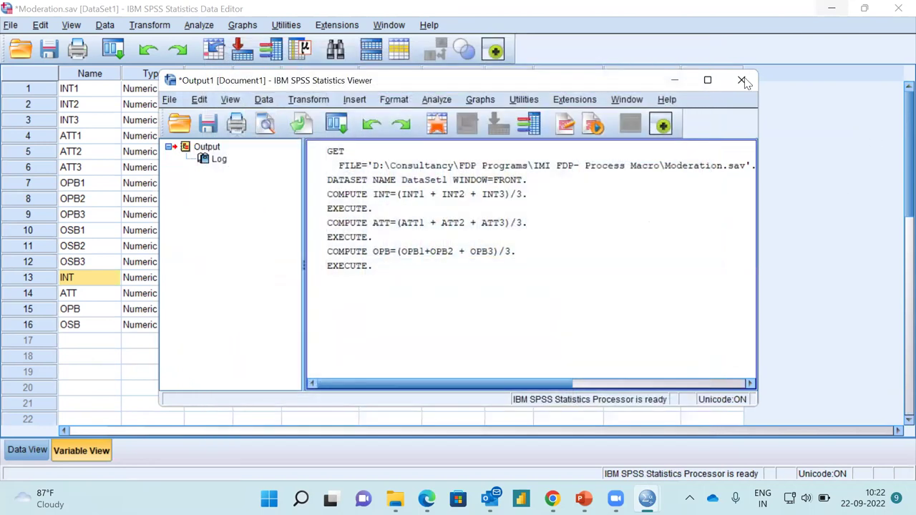
Close the output viewer without saving its contents and select the empty name cell below OSB
left_click(743, 81)
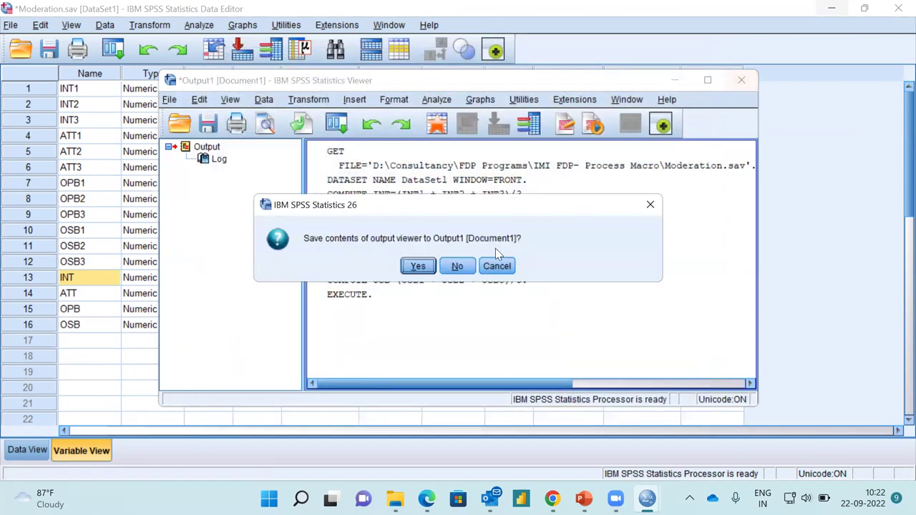
left_click(459, 265)
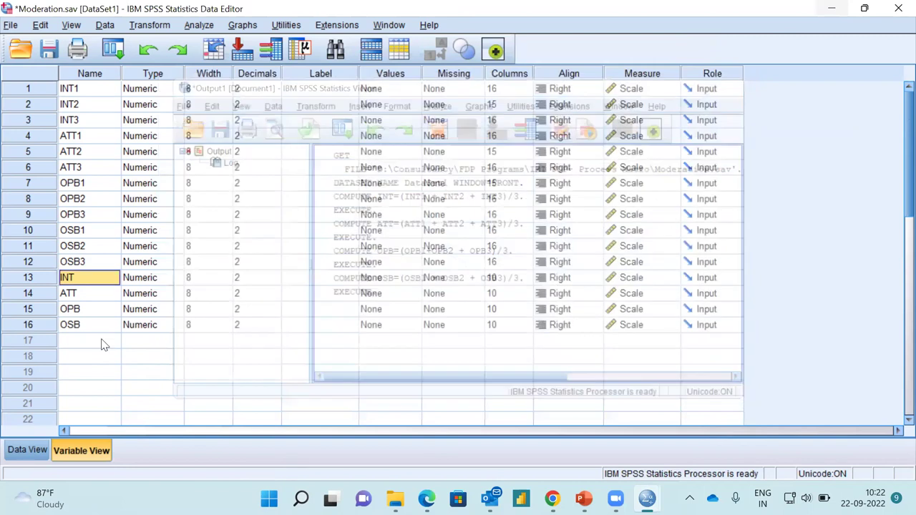
left_click(77, 343)
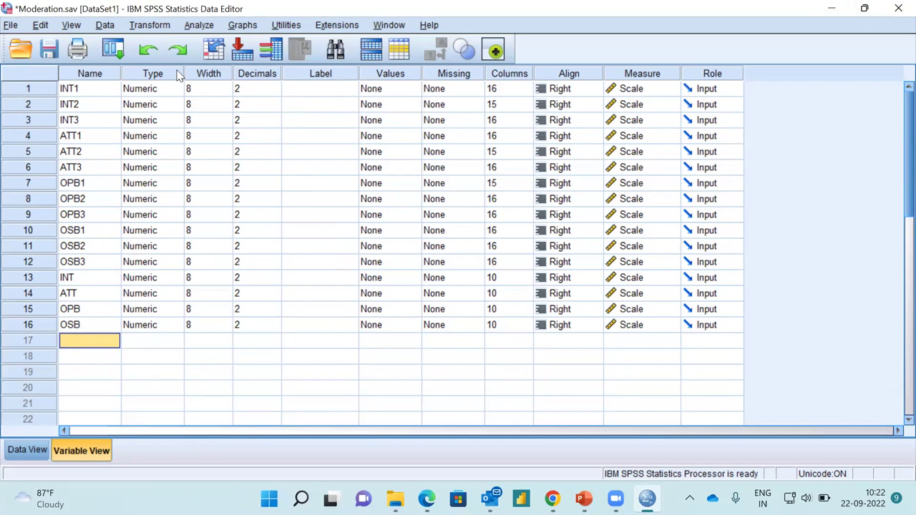
Run Descriptives on ATT, OPB and OSB with the standardized values saved as variables
key("alt+a")
mouse_move(280, 63)
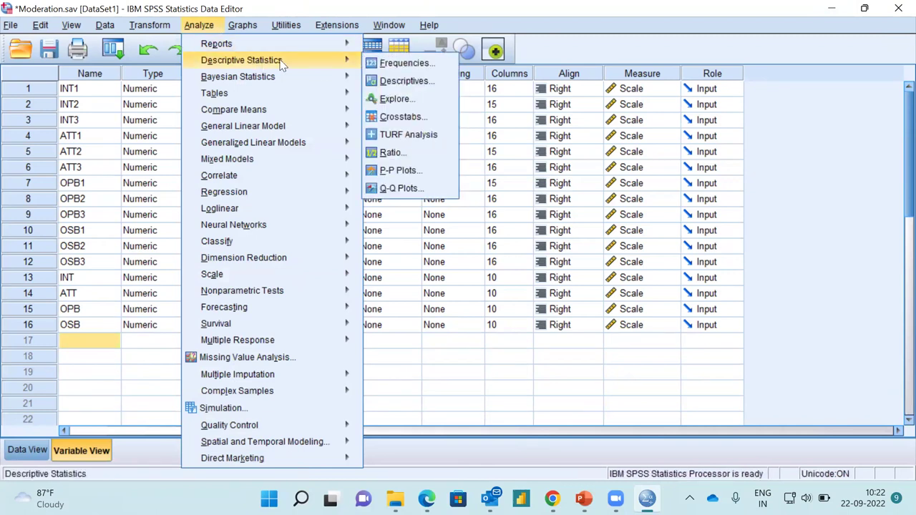
left_click(407, 81)
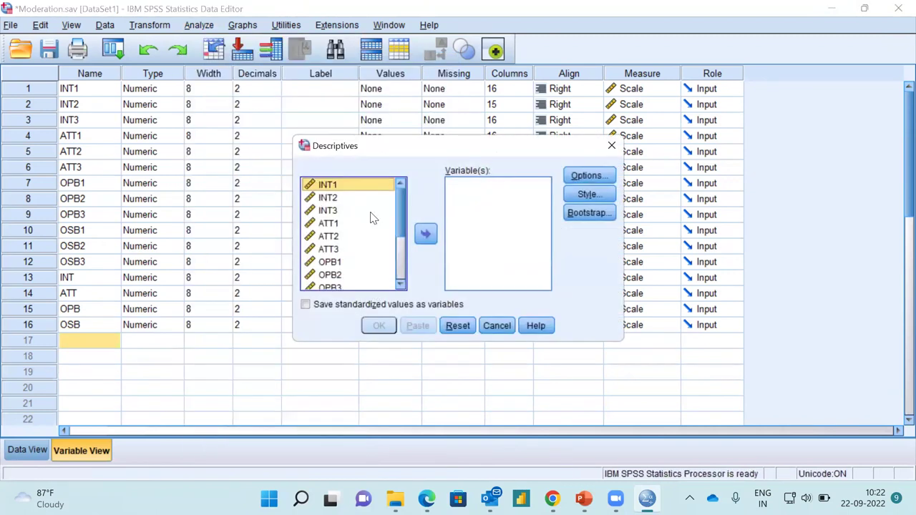
left_click(401, 272)
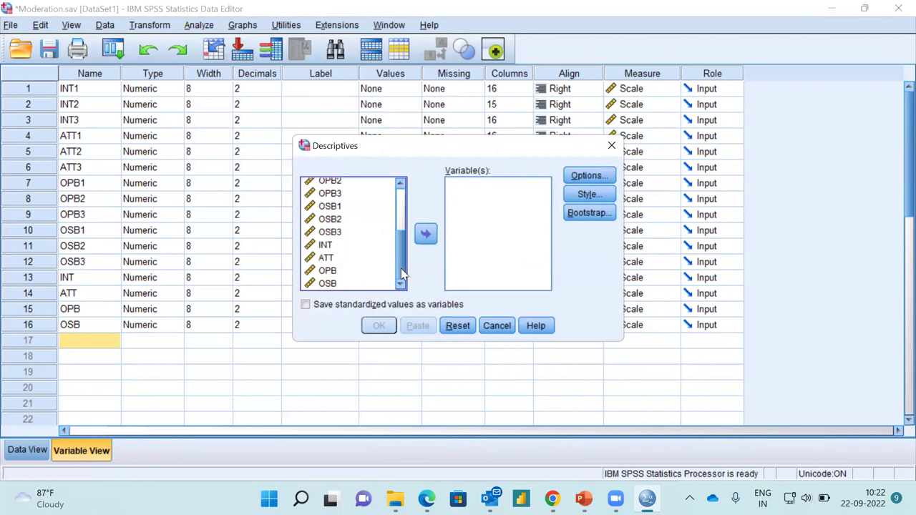
left_click(328, 262)
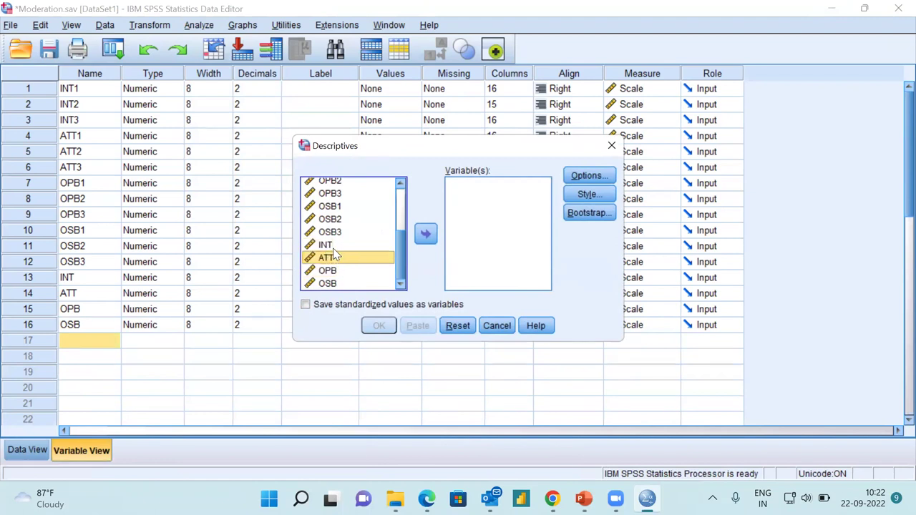
left_click(334, 251)
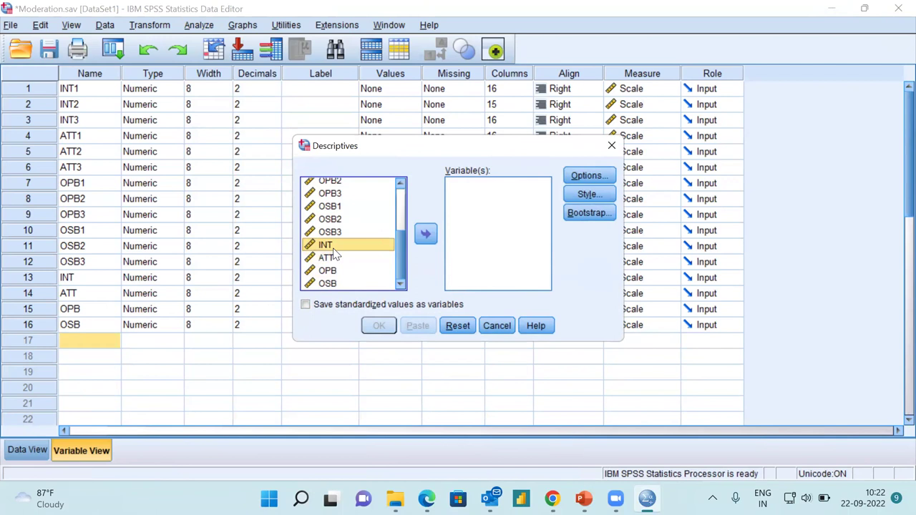
left_click(336, 259)
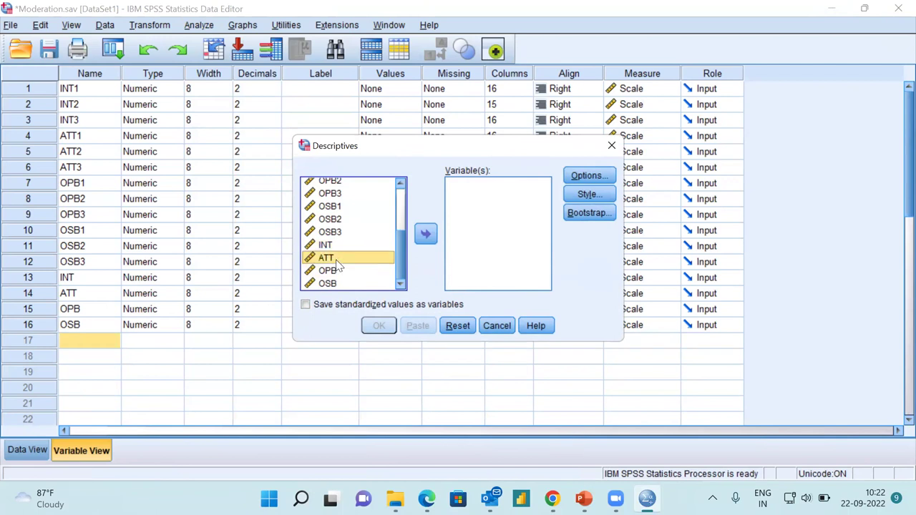
key("shift+Down")
key("shift+Down")
left_click(426, 234)
left_click(306, 305)
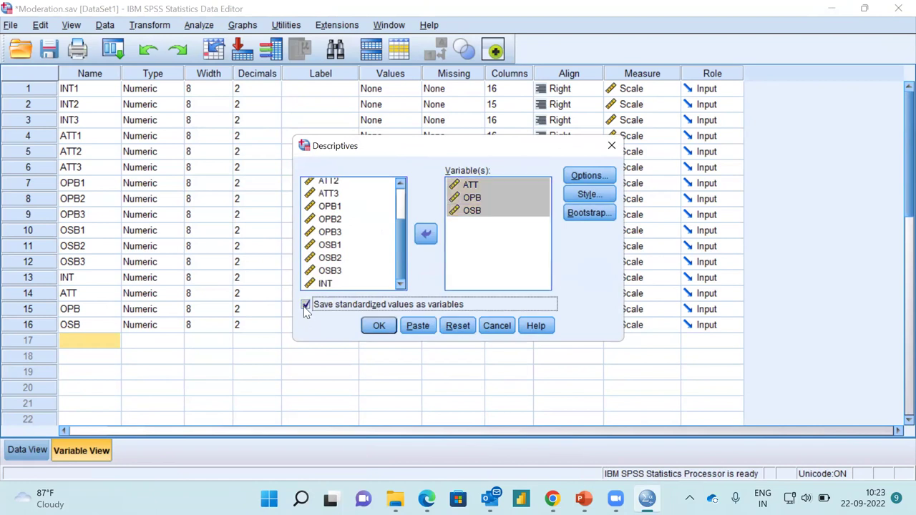
left_click(378, 326)
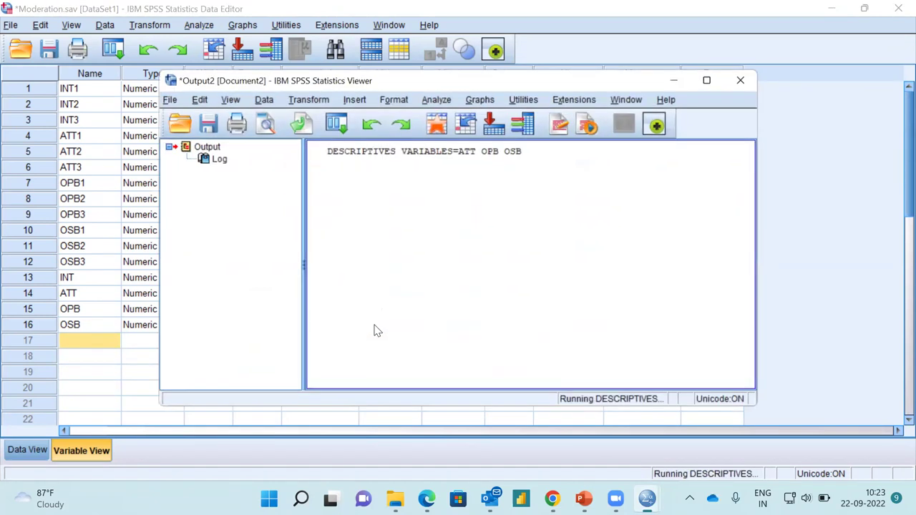
Close the descriptives output without saving its contents and select the empty name cell below ZOSB
left_click(743, 80)
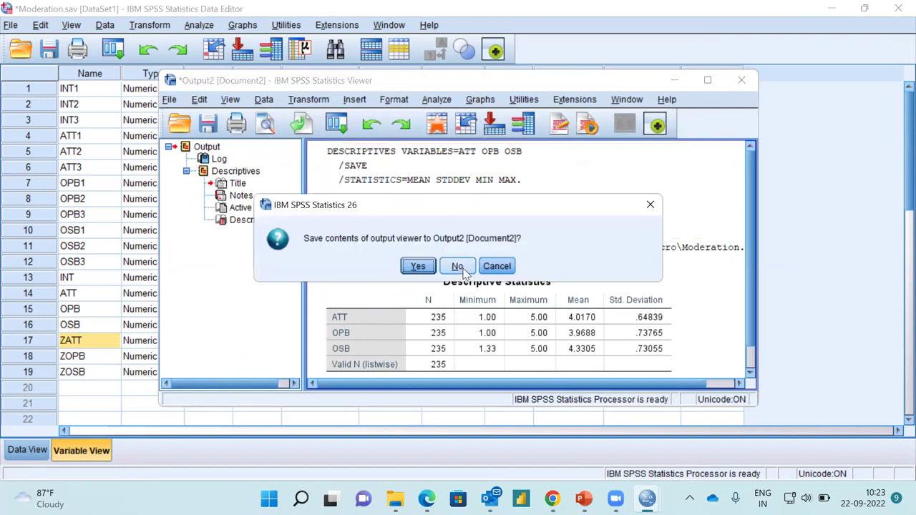
left_click(458, 265)
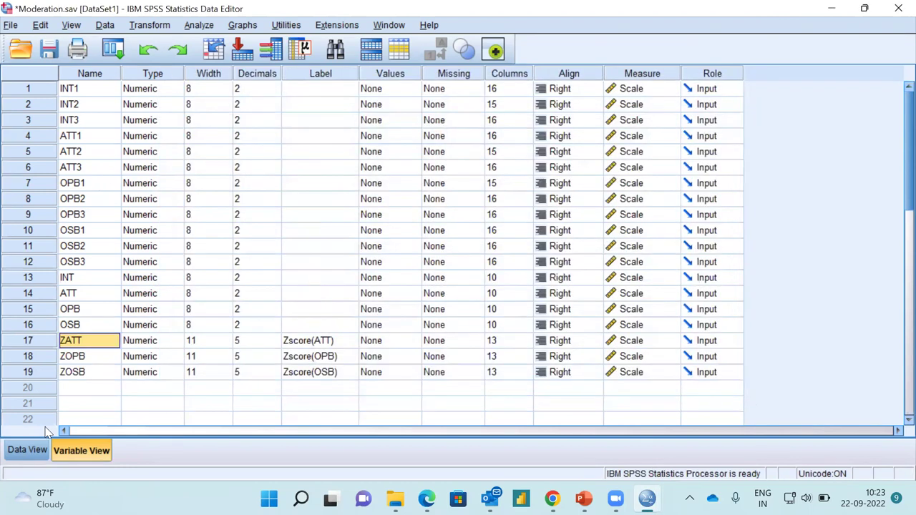
left_click(87, 389)
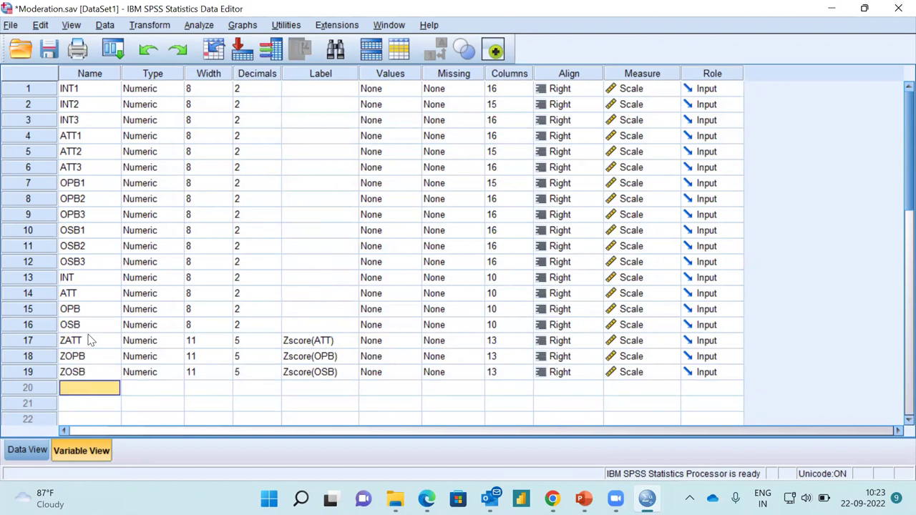
Start a new Compute Variable with MODVAR1 as the target variable and clear the old numeric expression
left_click(150, 27)
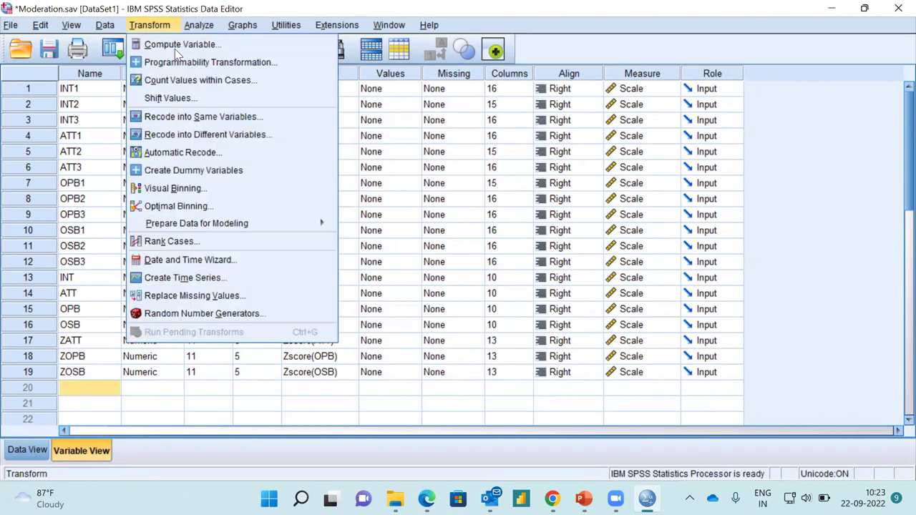
left_click(175, 50)
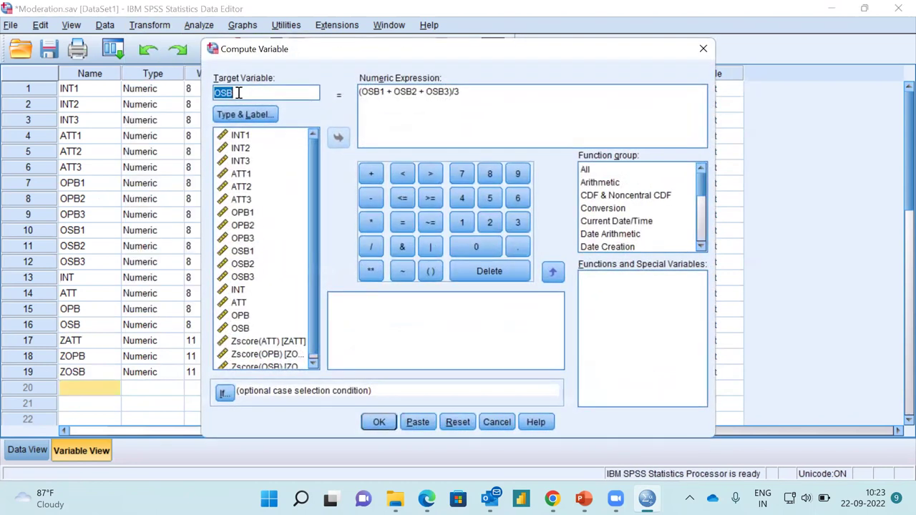
key("BackSpace")
type("MODVAR1")
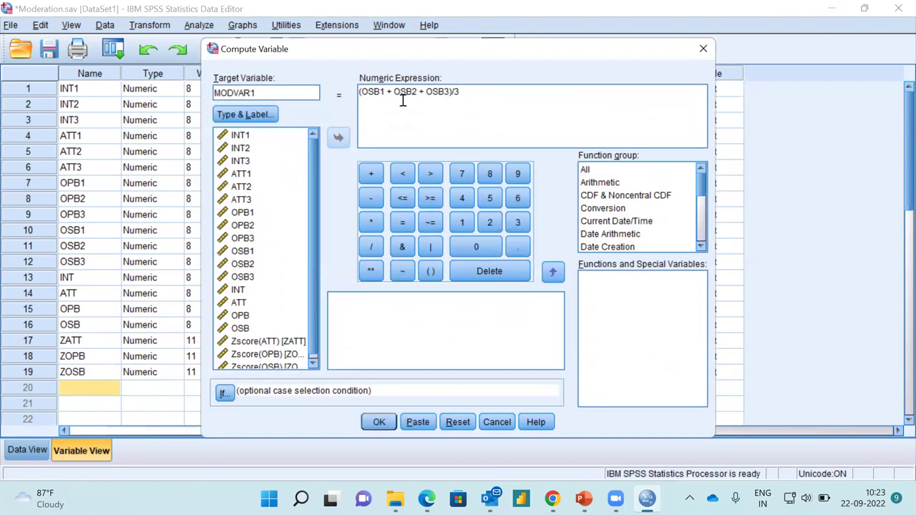
left_click_drag(463, 91, 360, 91)
key("BackSpace")
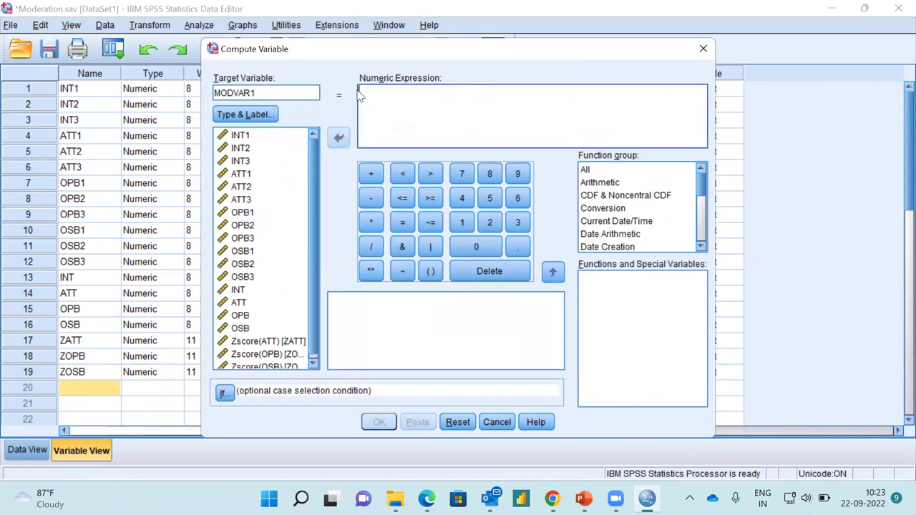
Compute MODVAR1 as ZOPB*ZATT and close the output viewer without saving its contents
scroll(315, 336, "down", 1)
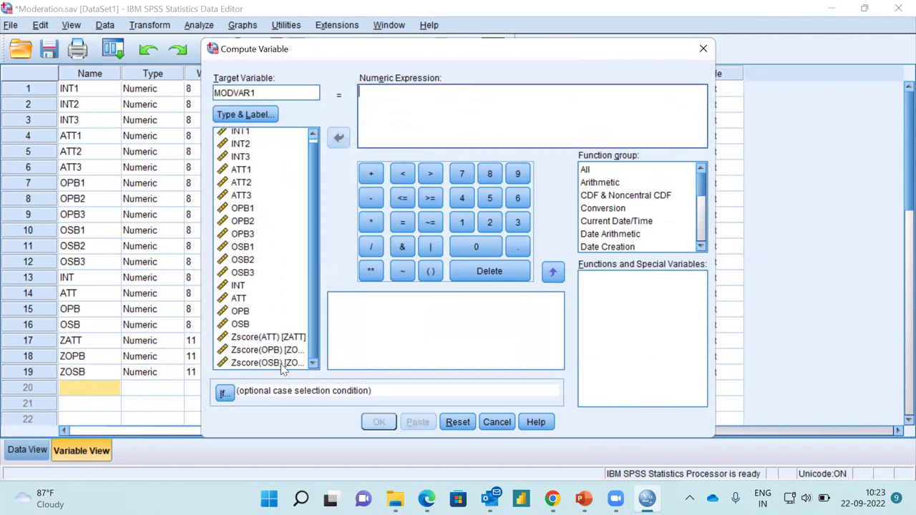
left_click(271, 351)
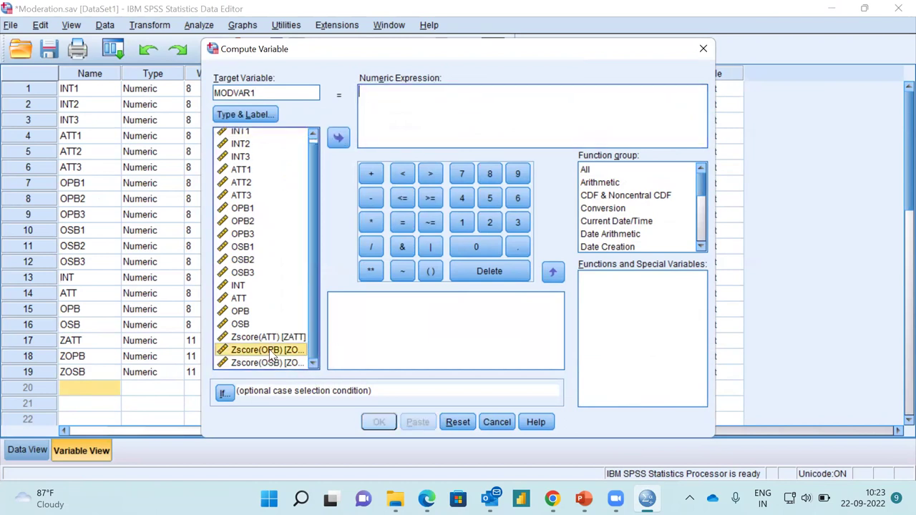
left_click(338, 140)
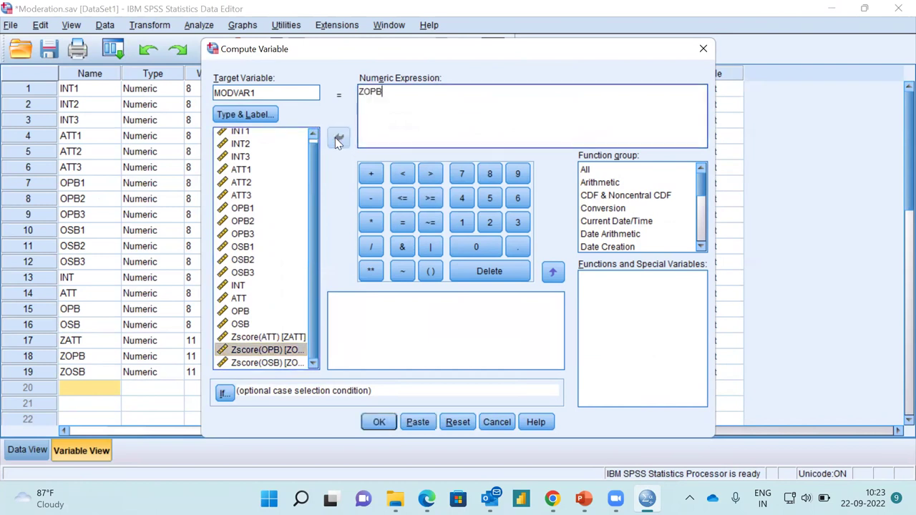
left_click(240, 301)
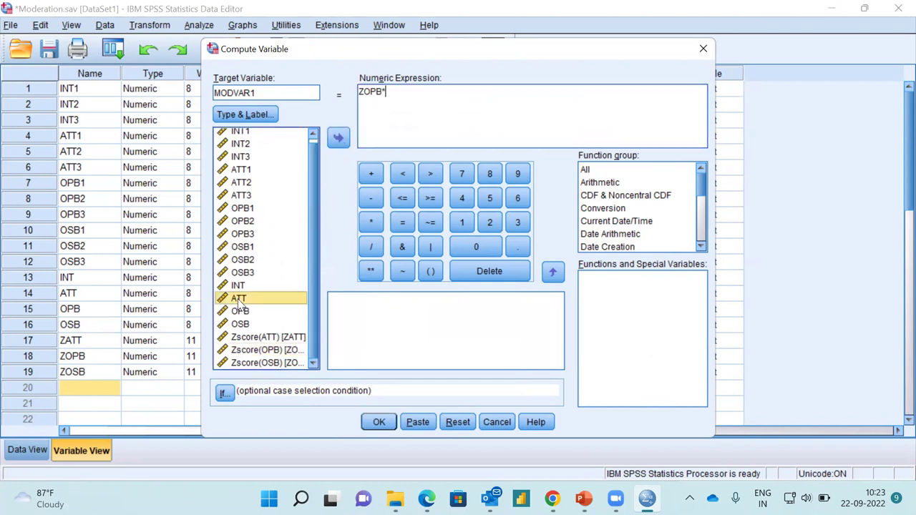
left_click(289, 337)
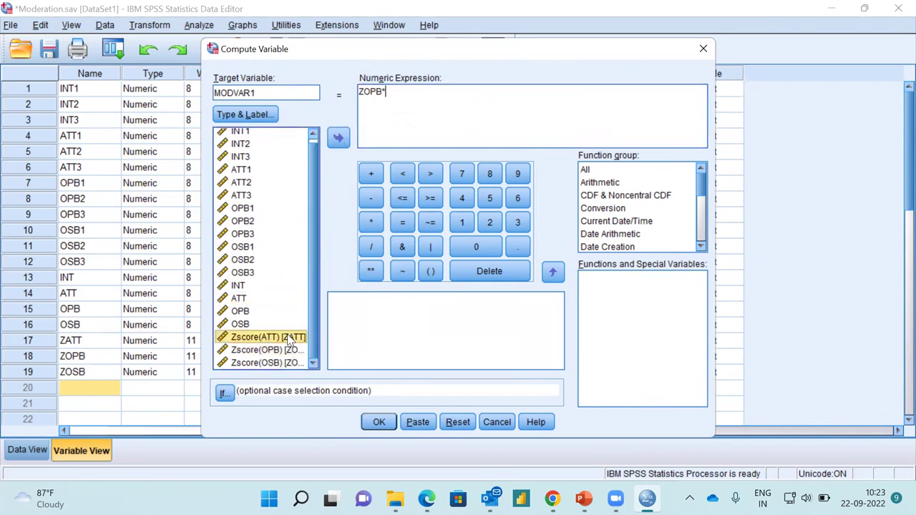
left_click(338, 138)
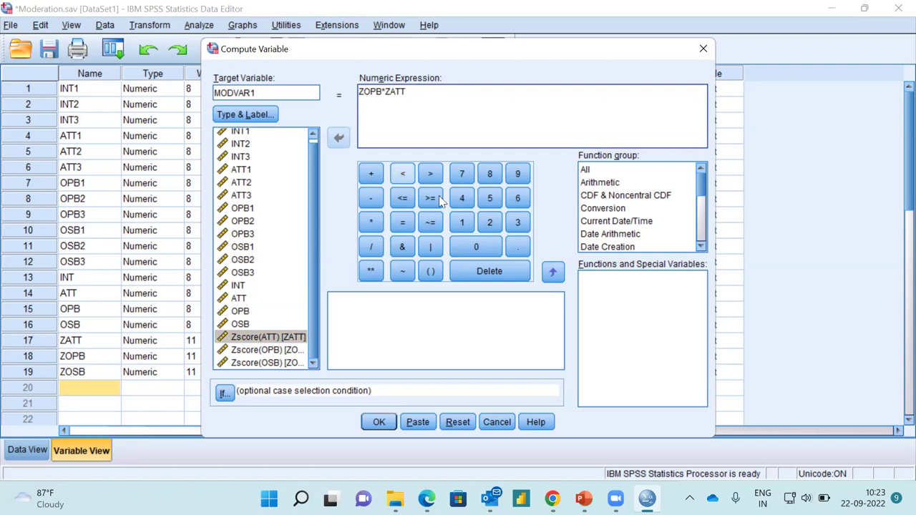
left_click(378, 424)
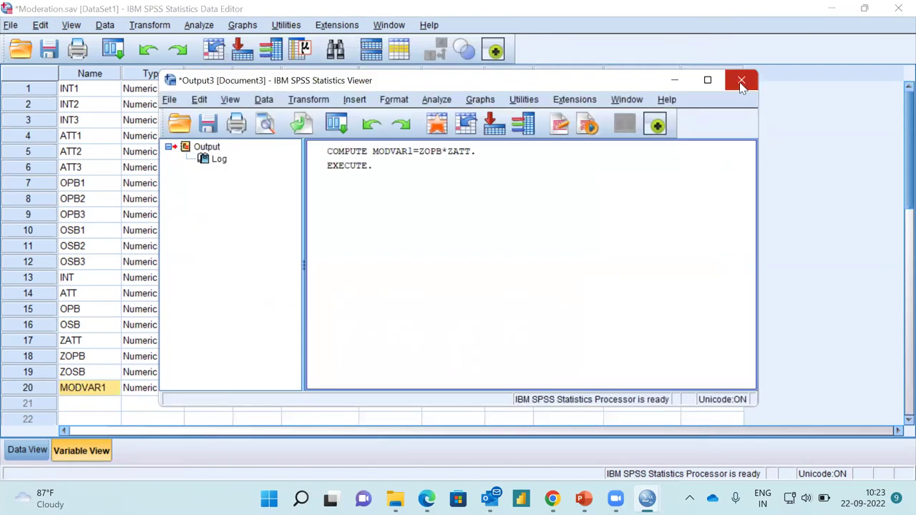
left_click(742, 83)
left_click(457, 267)
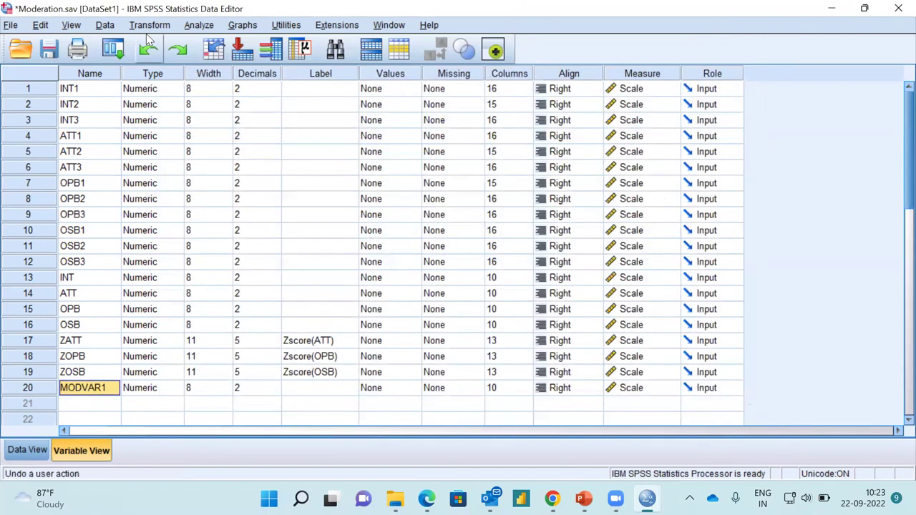
Reopen Compute Variable and rename the target variable as MODVAR2
left_click(149, 25)
left_click(168, 47)
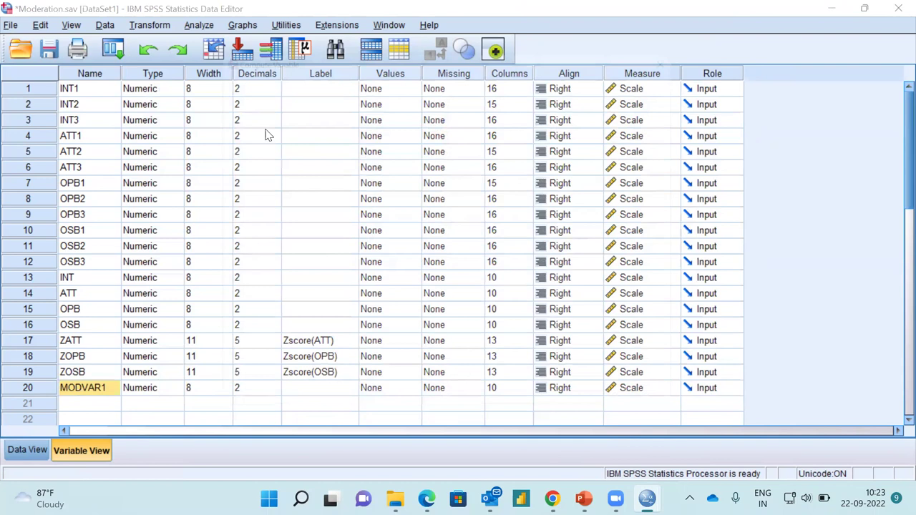
left_click(278, 90)
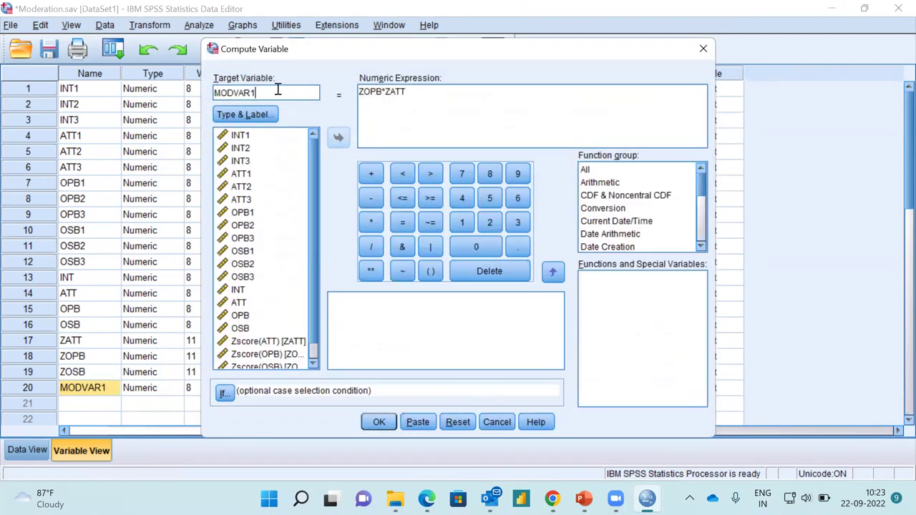
key("BackSpace")
type("2")
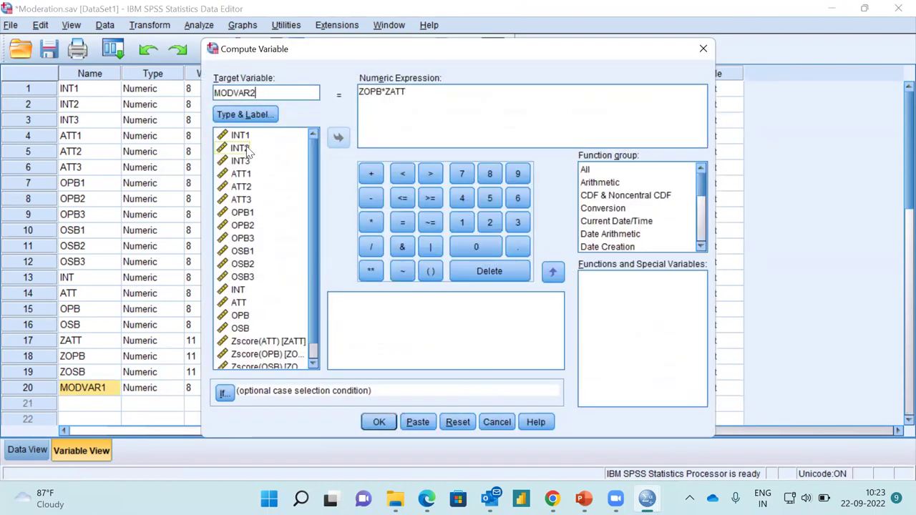
Replace ZOPB with ZOSB to compute MODVAR2 as ZOSB*ZATT, and close the output viewer without saving its contents
left_click(381, 91)
key("BackSpace")
key("BackSpace")
key("BackSpace")
key("BackSpace")
key("BackSpace")
type("*")
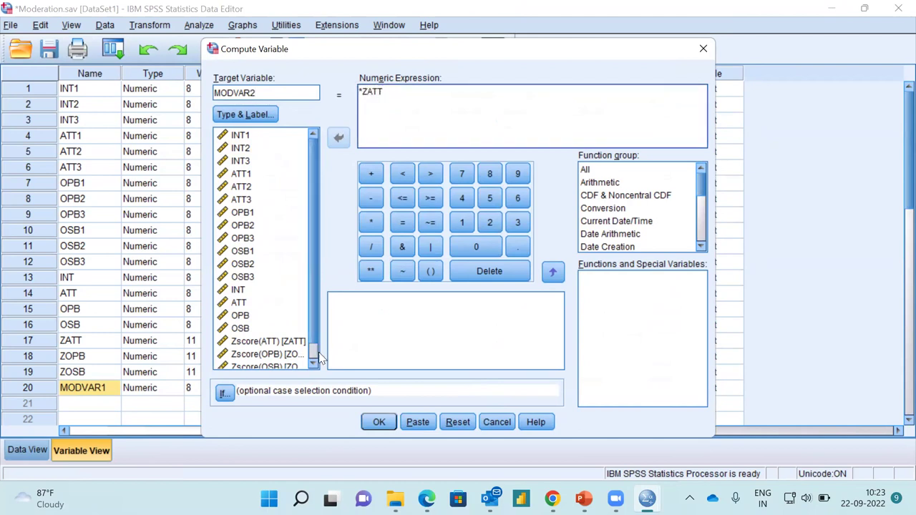
double_click(272, 368)
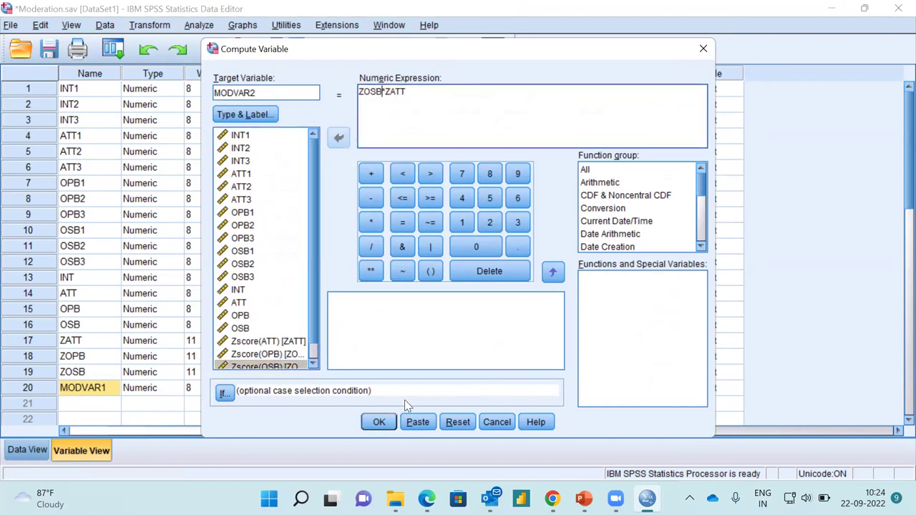
left_click(379, 423)
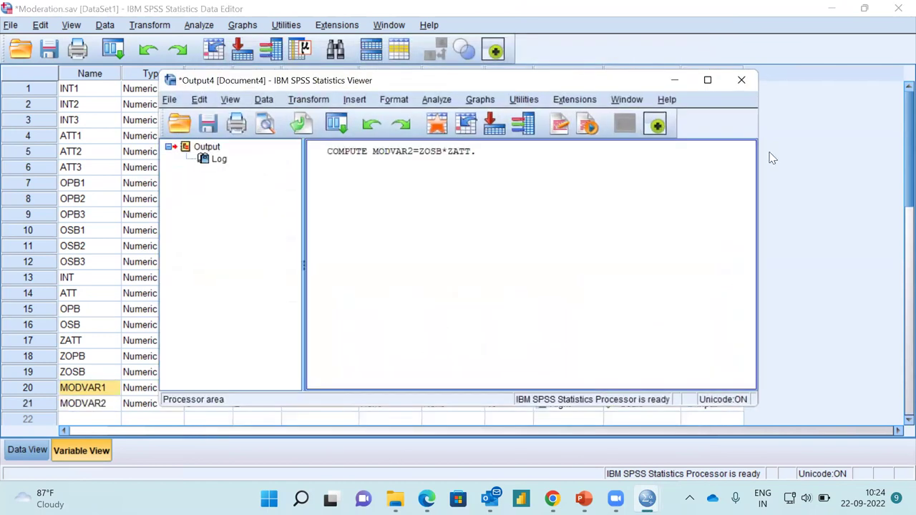
left_click(744, 80)
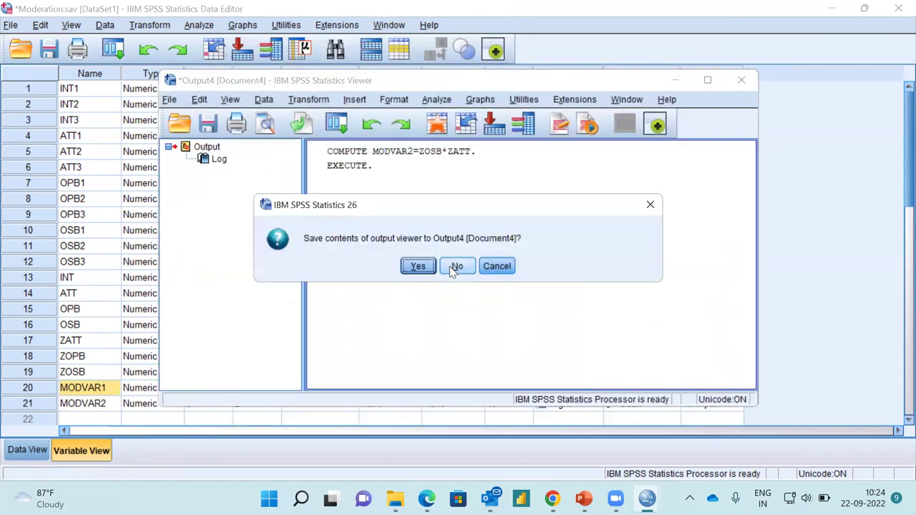
left_click(458, 265)
Set up a linear regression with INT as the dependent variable and ZOPB and ZOSB as the independent variables
left_click(179, 25)
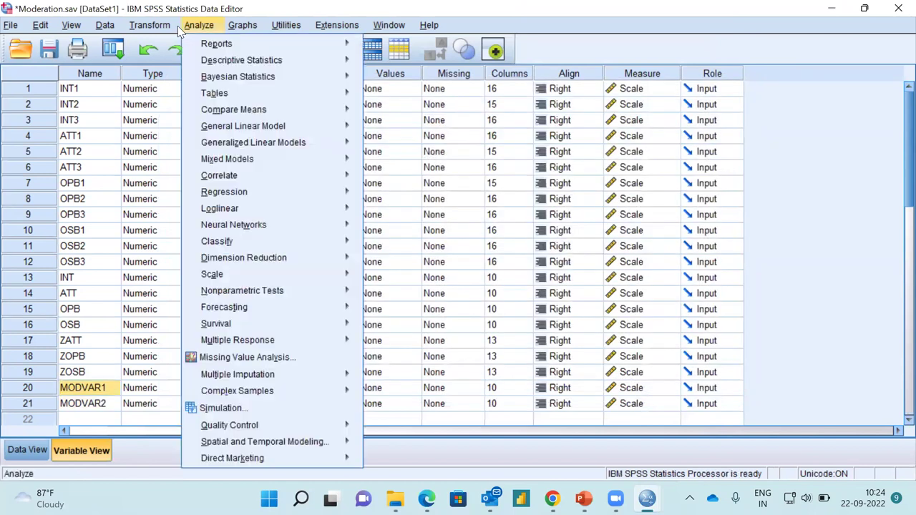
mouse_move(289, 192)
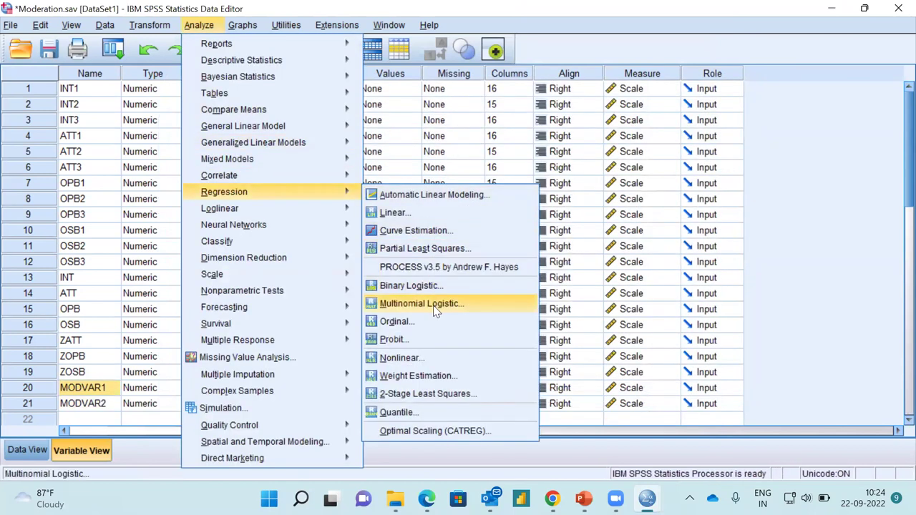
left_click(445, 215)
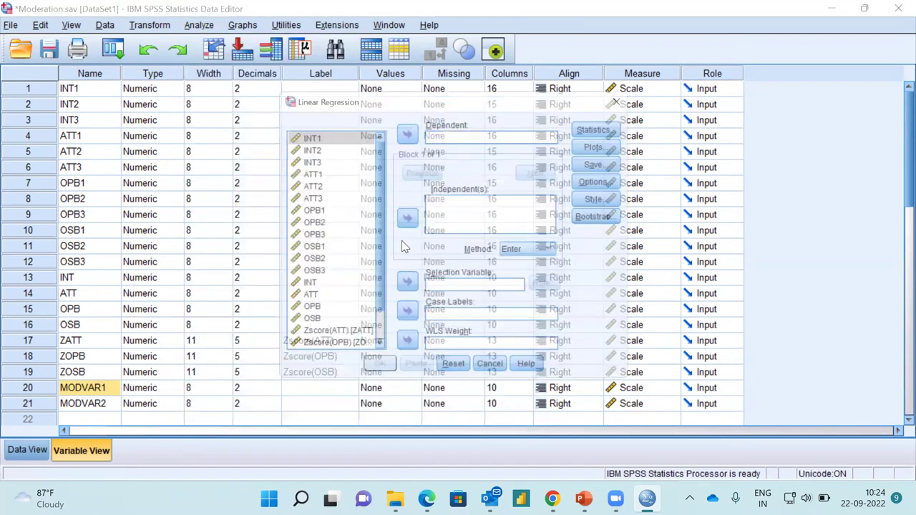
scroll(358, 322, "down", 1)
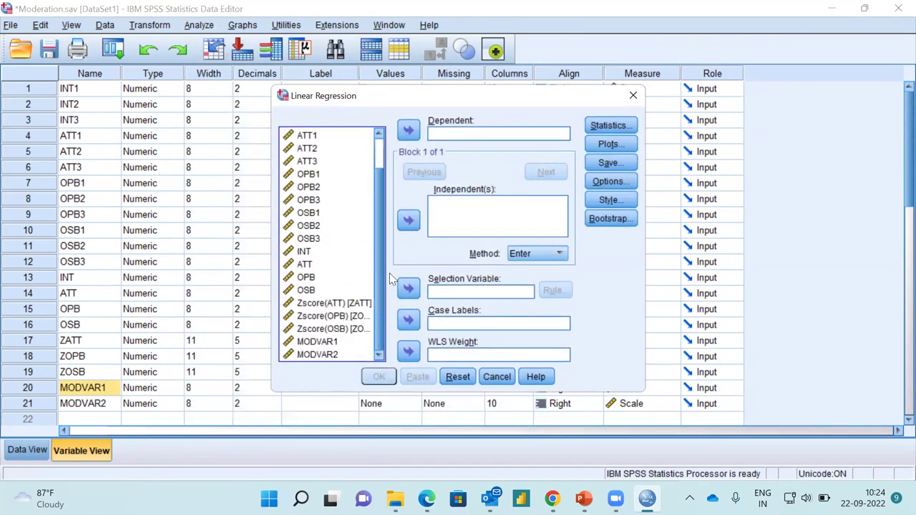
left_click(334, 329)
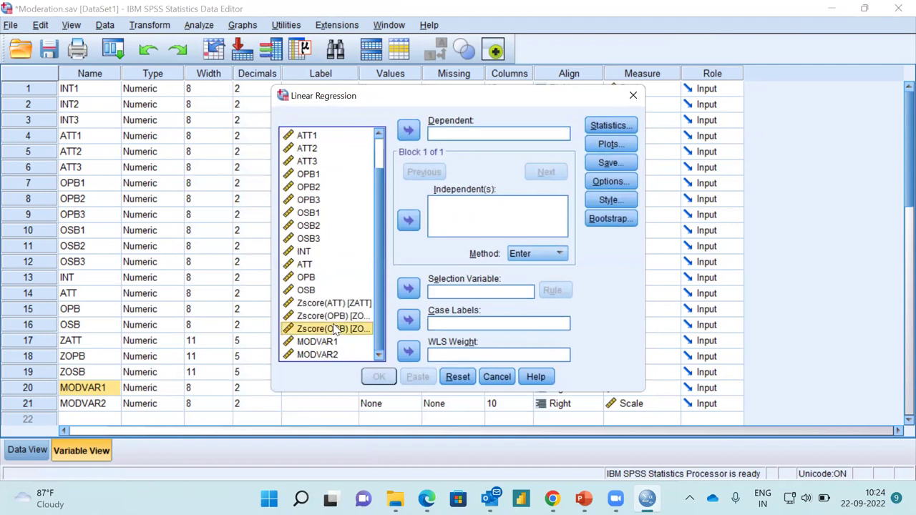
left_click(334, 316, "ctrl")
left_click(409, 219)
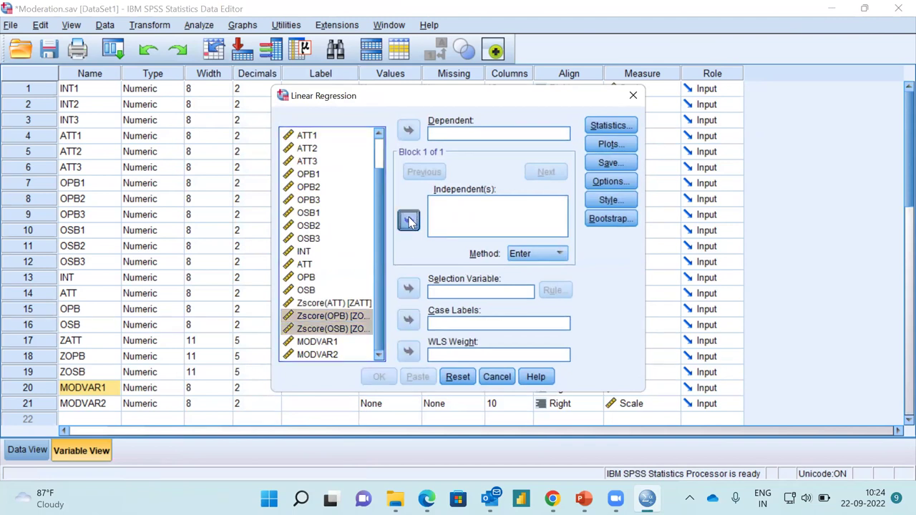
left_click(305, 253)
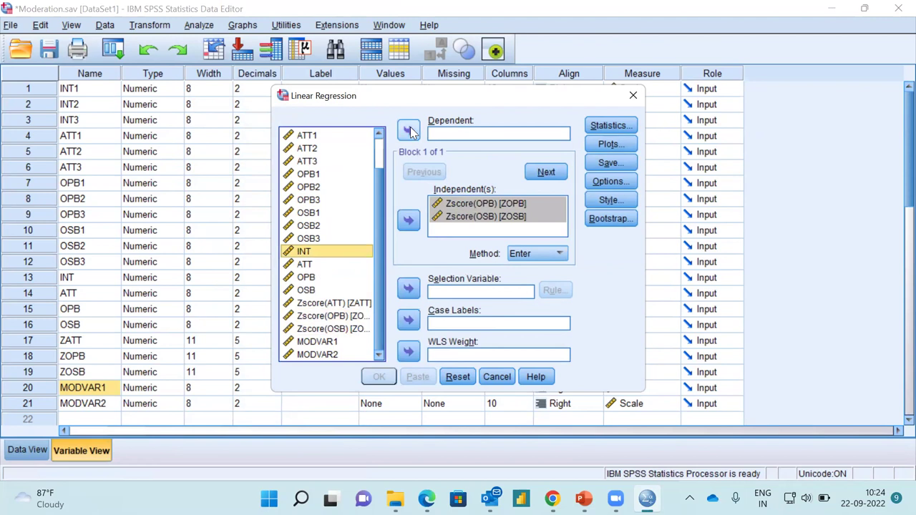
left_click(409, 130)
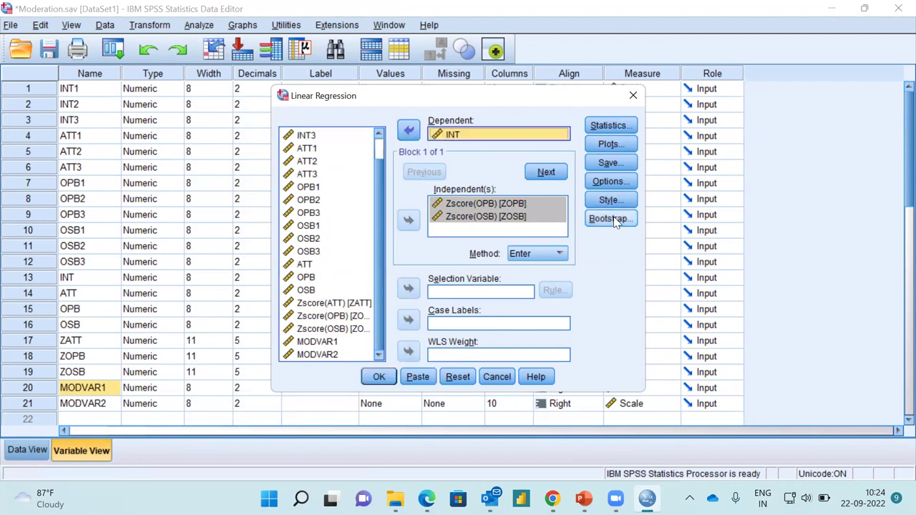
left_click(610, 182)
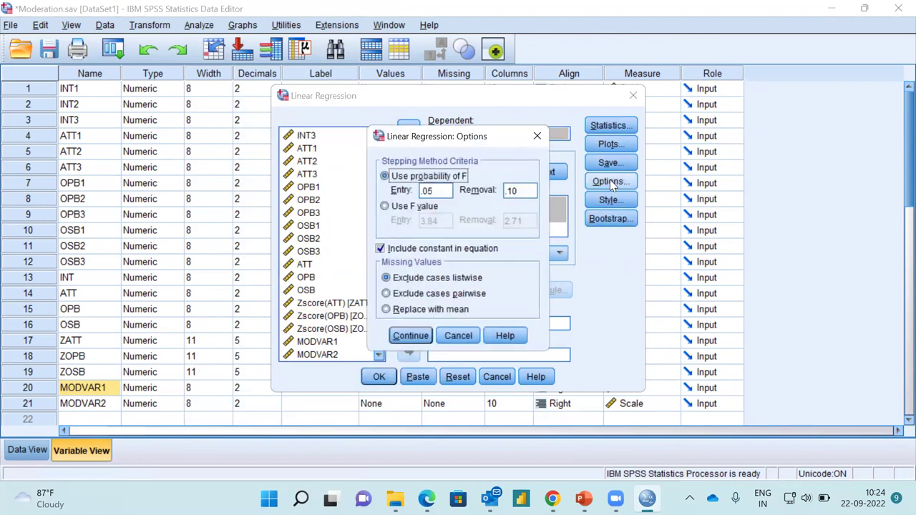
left_click(410, 337)
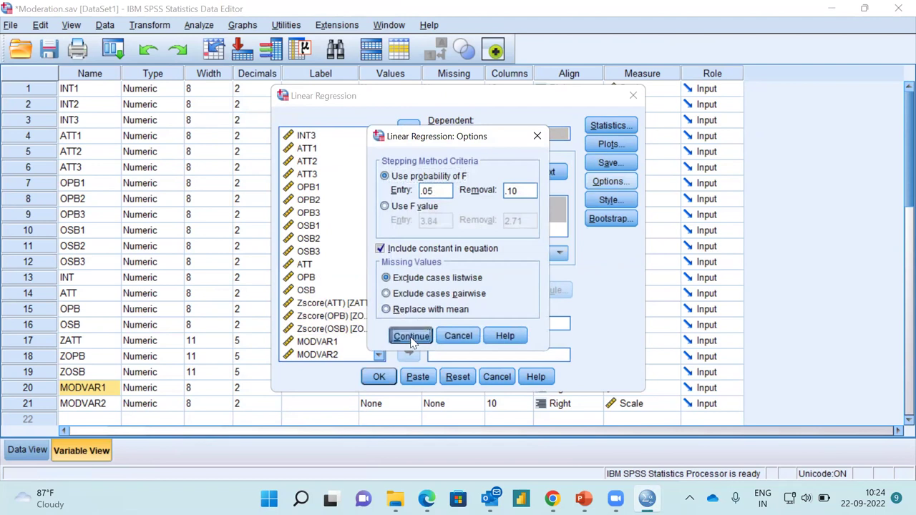
left_click(610, 163)
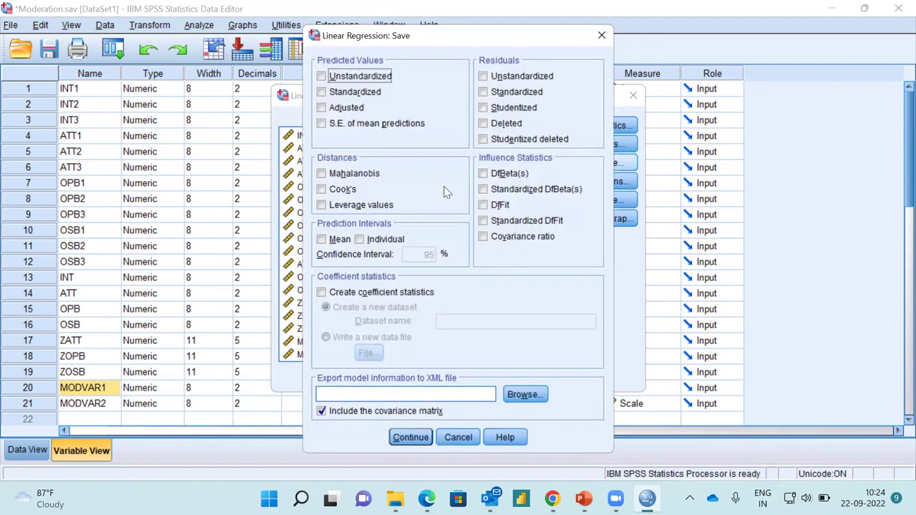
left_click(322, 108)
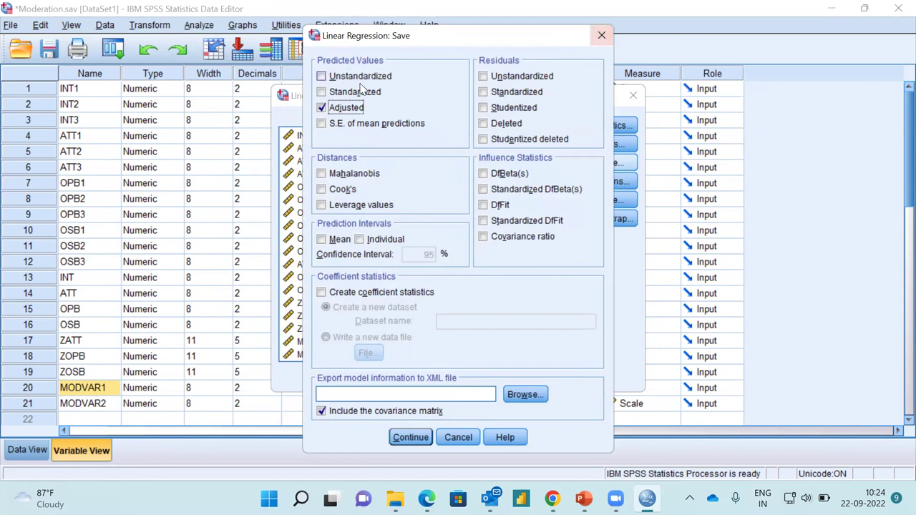
left_click(321, 93)
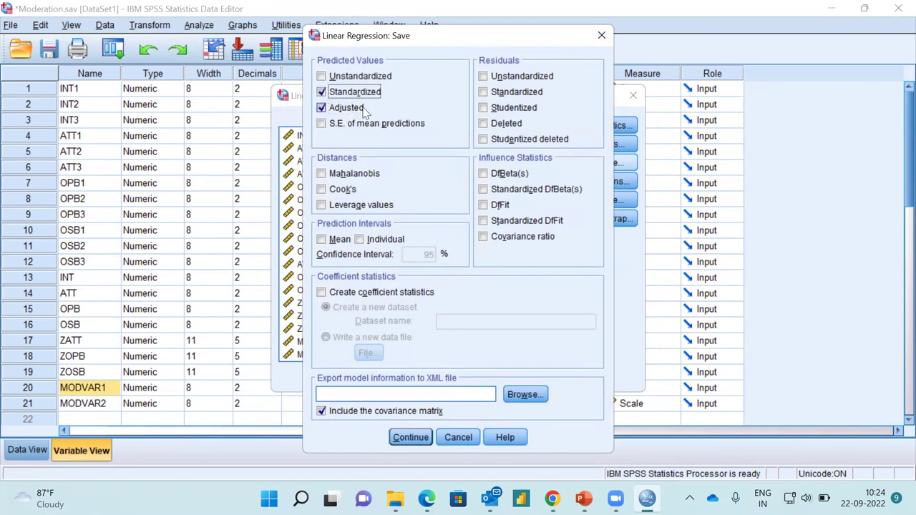
left_click(321, 124)
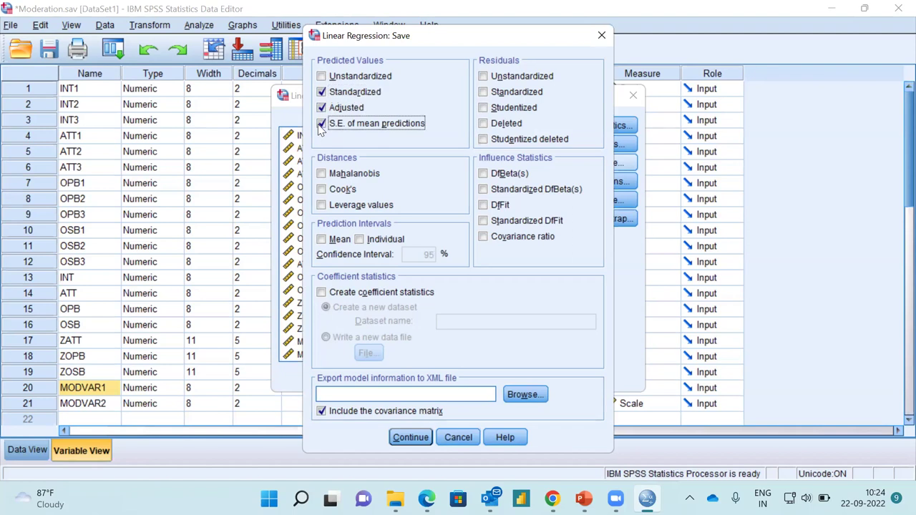
left_click(600, 38)
Add R squared change and descriptives to the regression statistics and run the regression
left_click(610, 126)
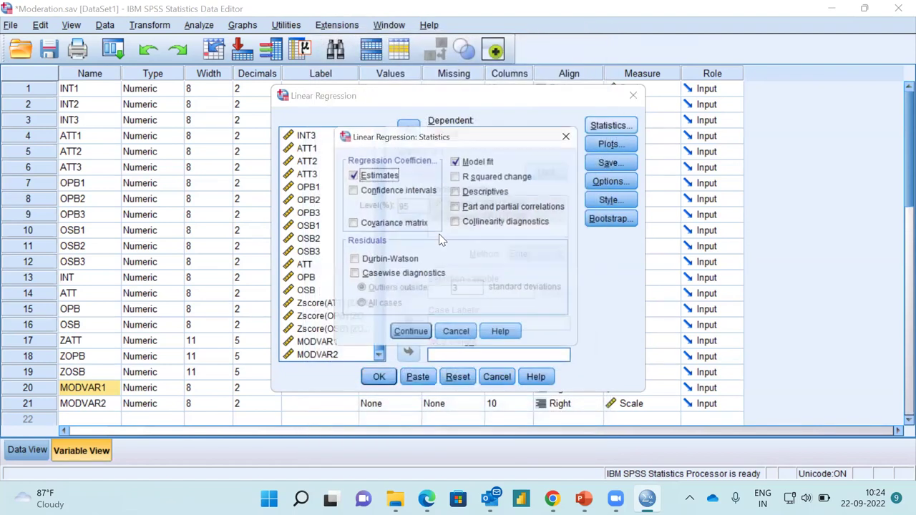
left_click(459, 176)
left_click(459, 191)
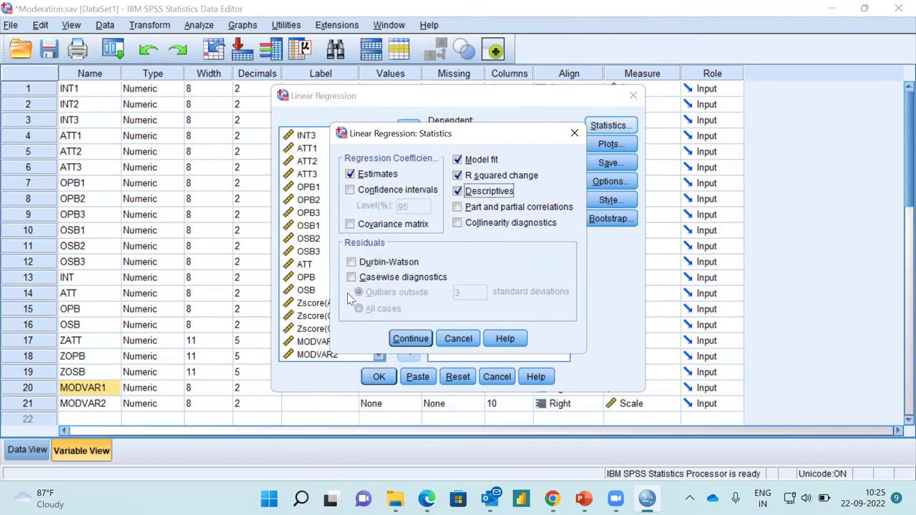
left_click(411, 339)
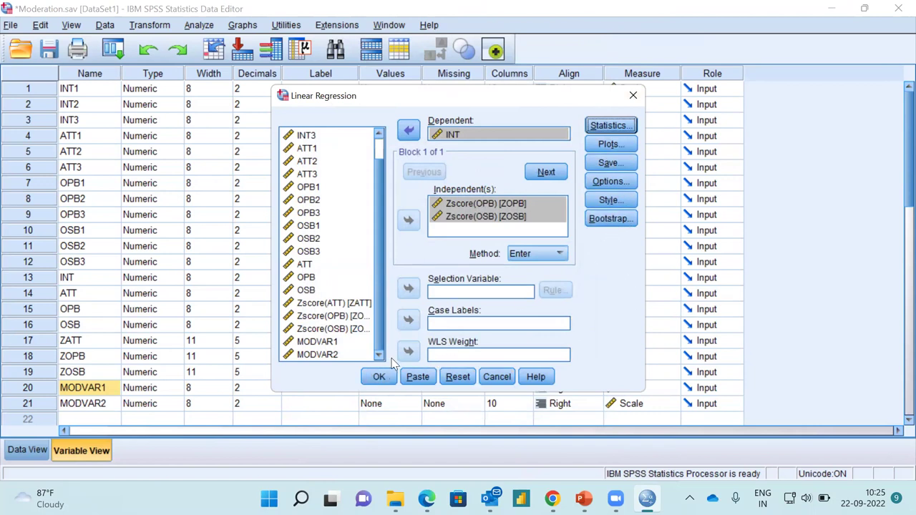
left_click(379, 378)
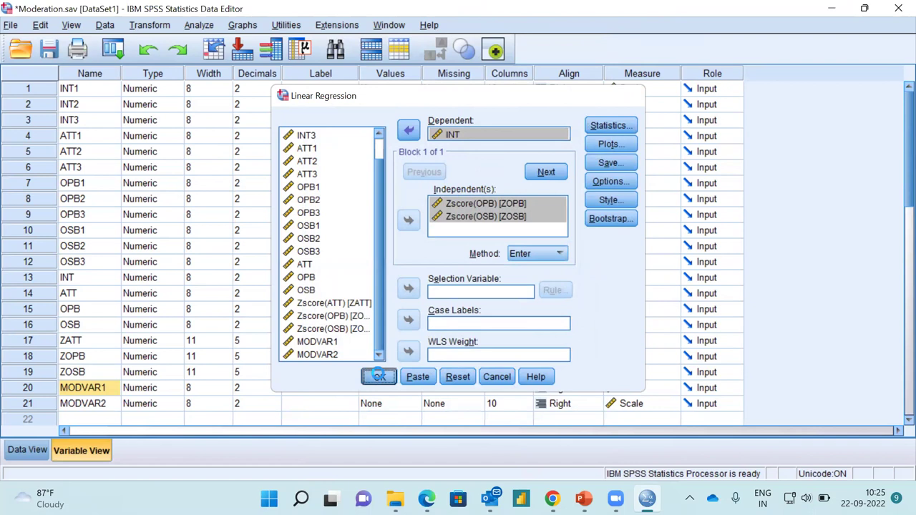
Examine the Model Summary, ANOVA and Coefficients tables of the first regression and maximize the output viewer
left_click_drag(751, 206, 761, 293)
left_click(437, 236)
left_click(709, 293)
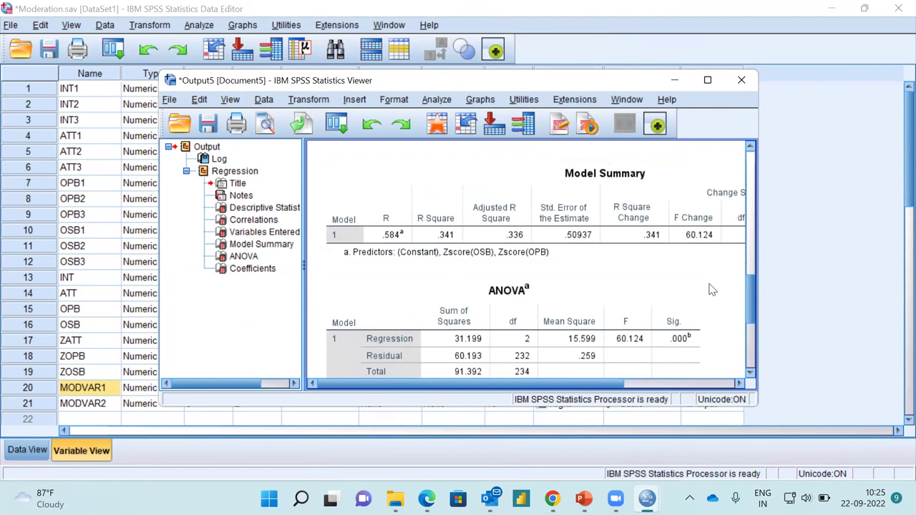
left_click_drag(754, 292, 754, 333)
left_click(585, 323)
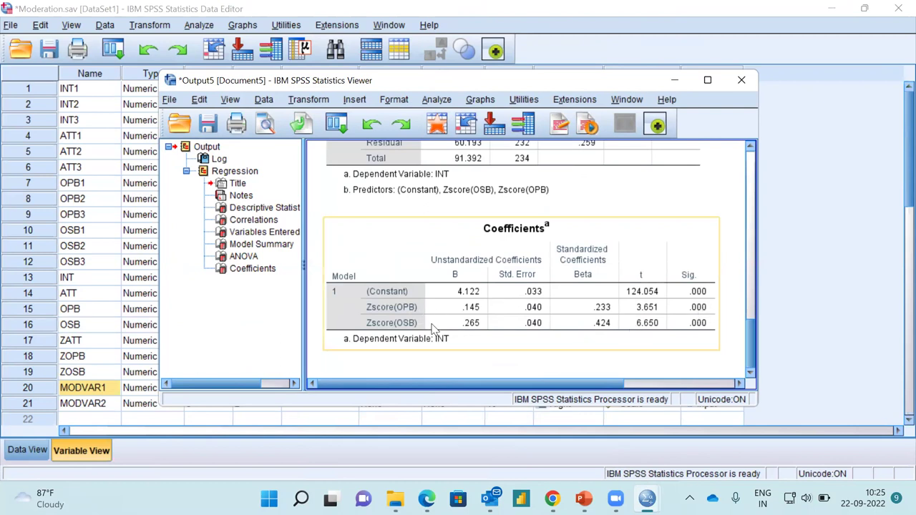
left_click(708, 81)
left_click(708, 80)
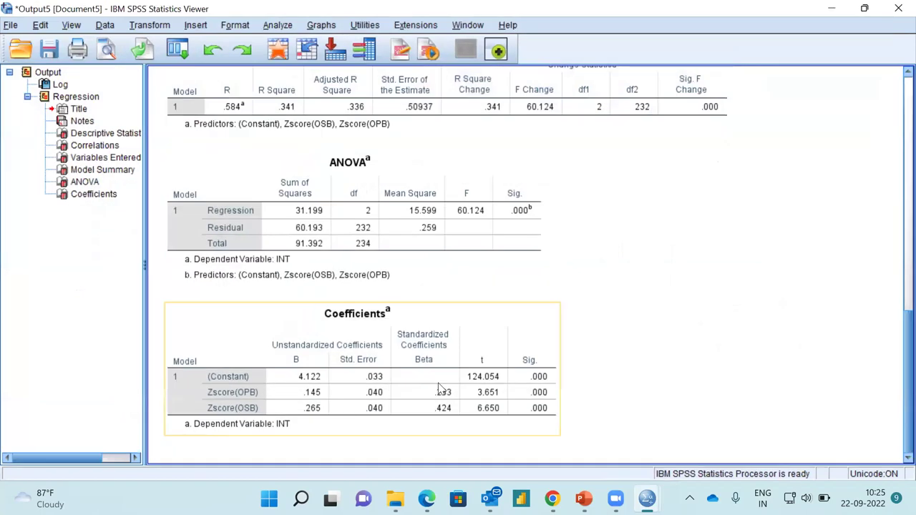
Reopen Linear Regression, add ZATT to the independent variables and run the second model
left_click(278, 25)
left_click(277, 25)
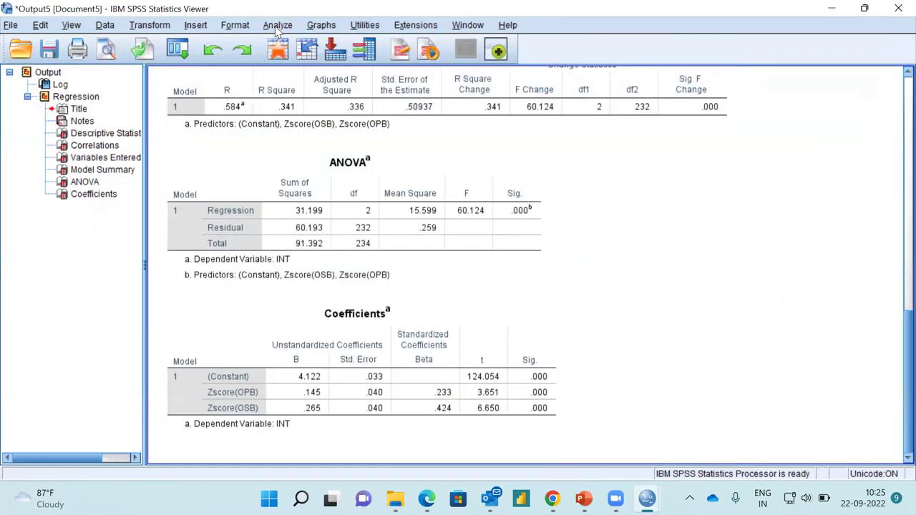
left_click(278, 26)
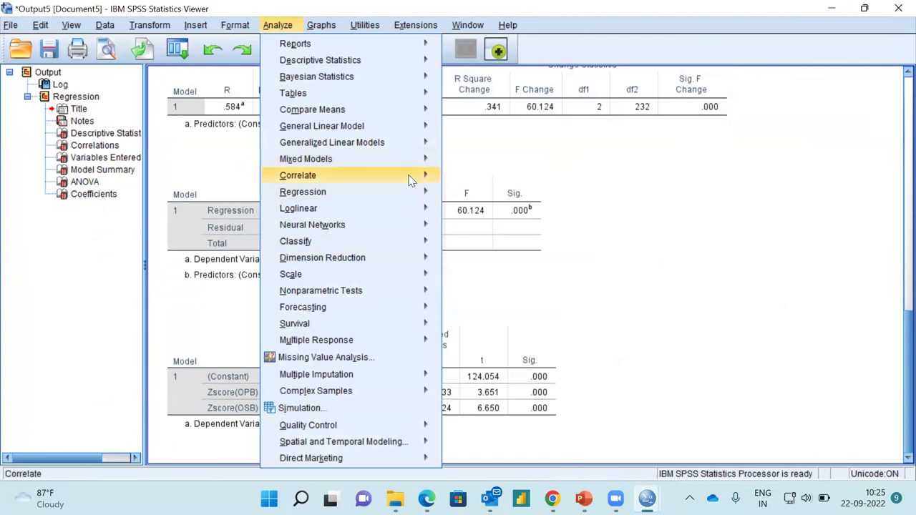
mouse_move(409, 192)
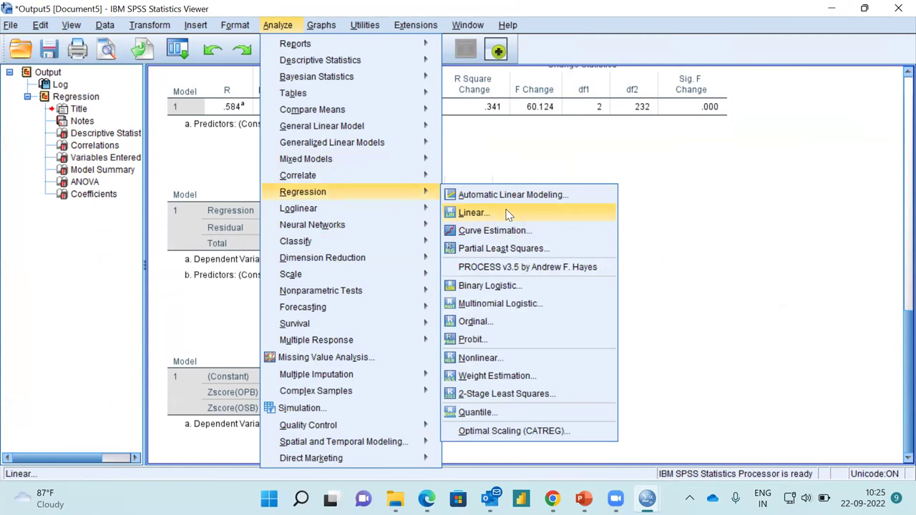
left_click(505, 213)
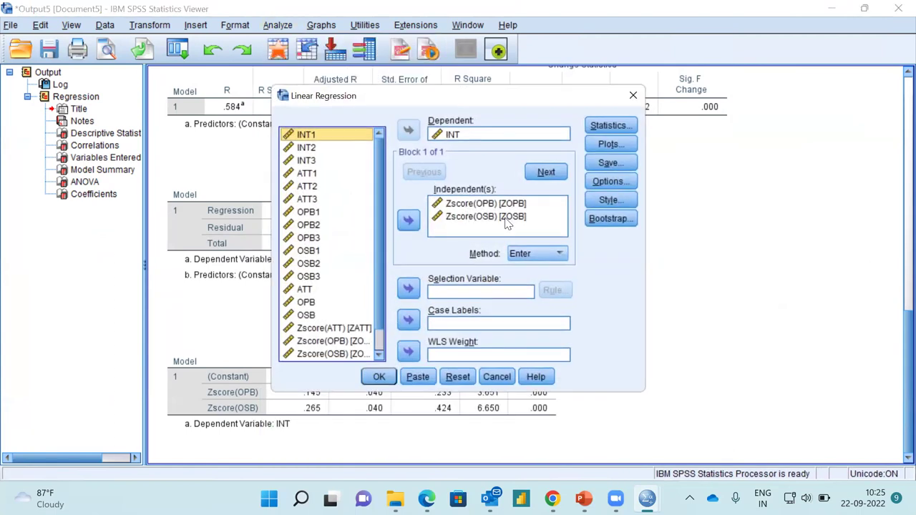
left_click(508, 217)
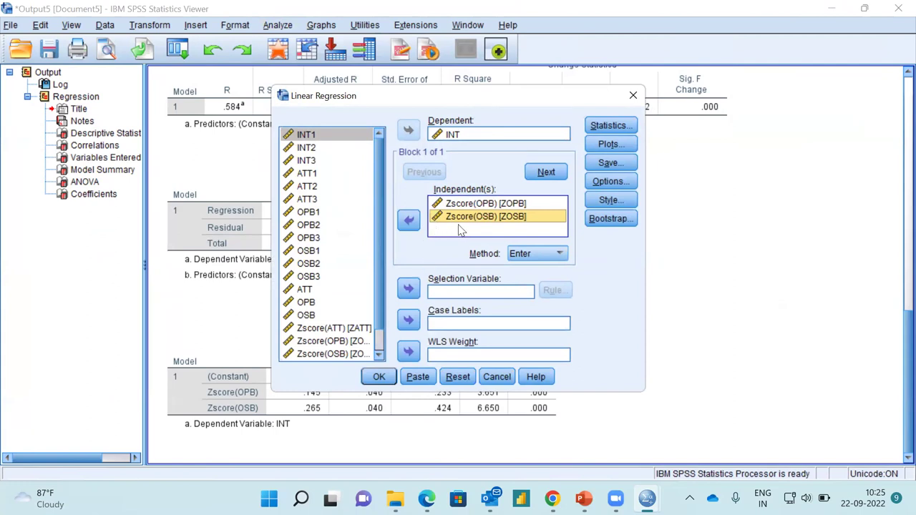
left_click(331, 329)
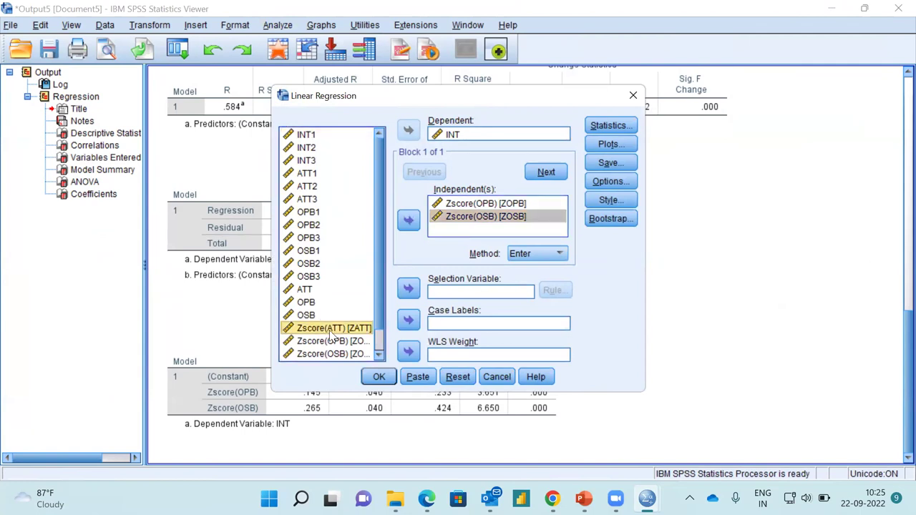
left_click(409, 223)
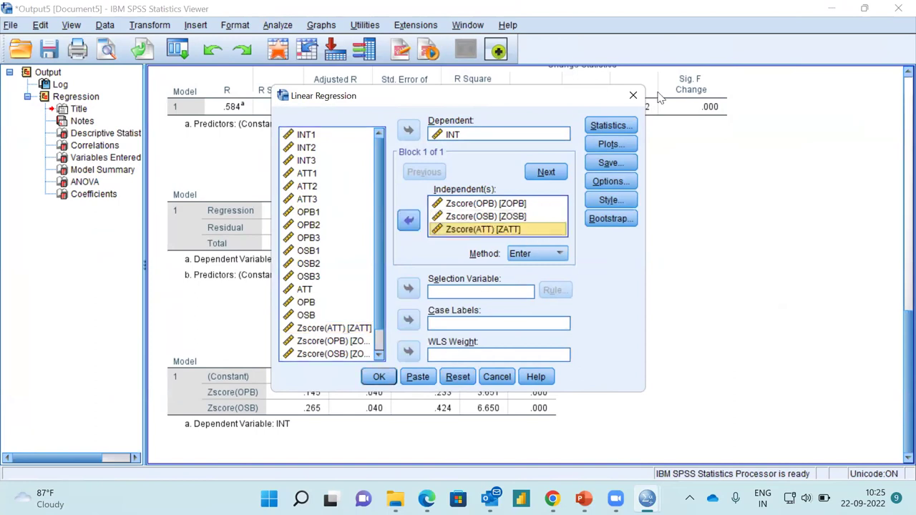
left_click(380, 377)
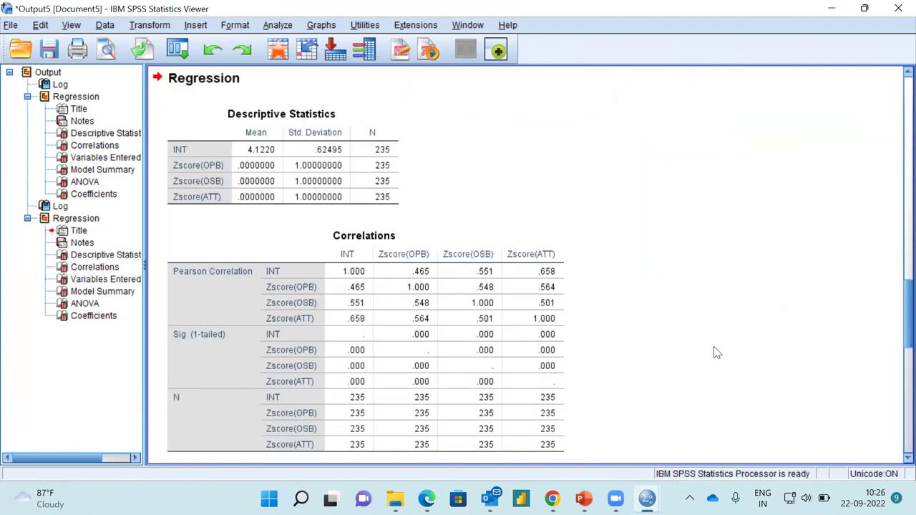
Examine the second model's Model Summary, ANOVA and Coefficients tables, checking the significance of each predictor
scroll(895, 358, "down", 10)
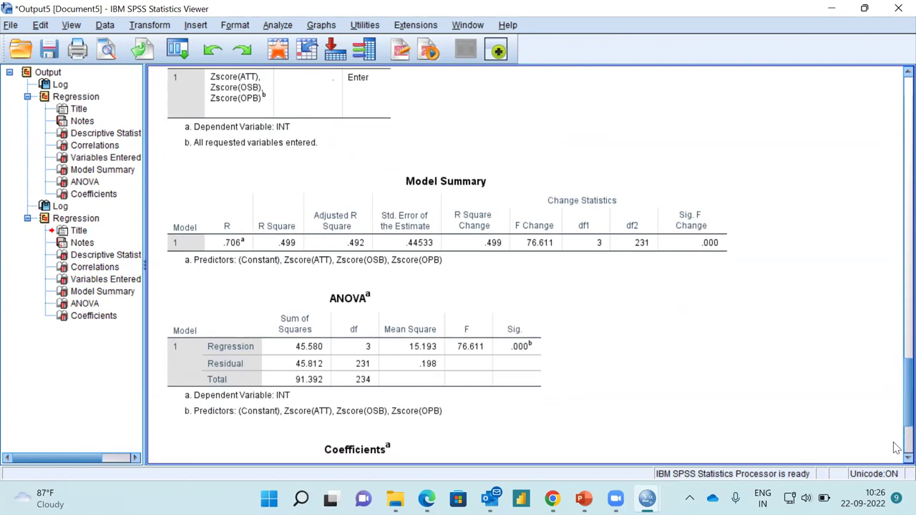
scroll(897, 444, "down", 5)
left_click(553, 378)
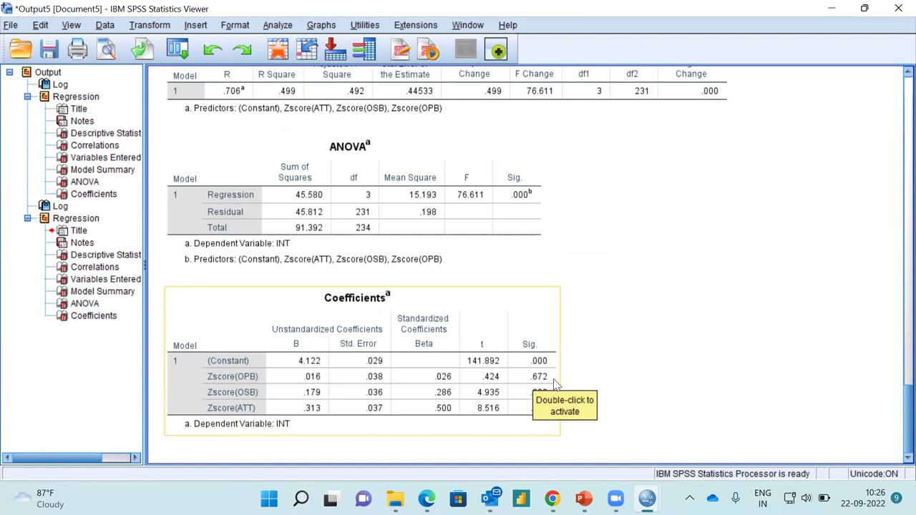
left_click(665, 380)
Reopen Linear Regression and set the method of the block containing ZOPB, ZOSB and ZATT to Stepwise
left_click(294, 72)
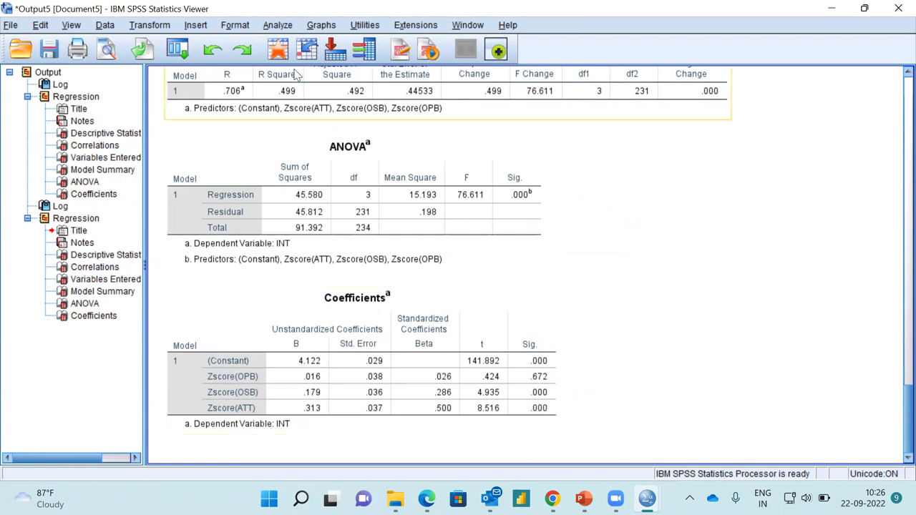
left_click(278, 24)
mouse_move(365, 66)
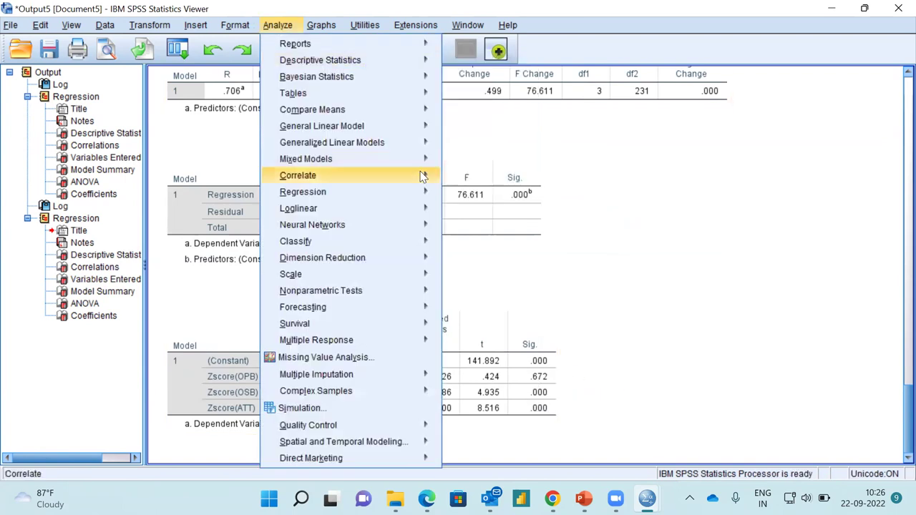
mouse_move(423, 192)
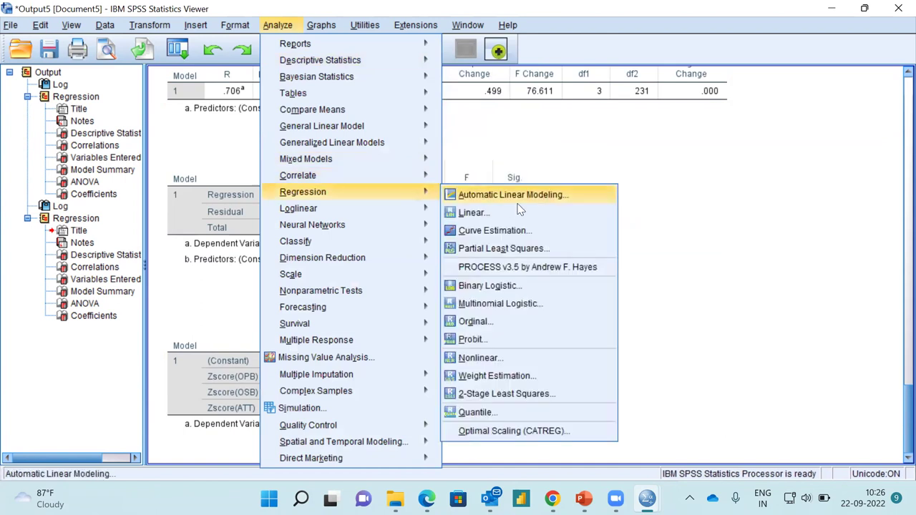
left_click(494, 213)
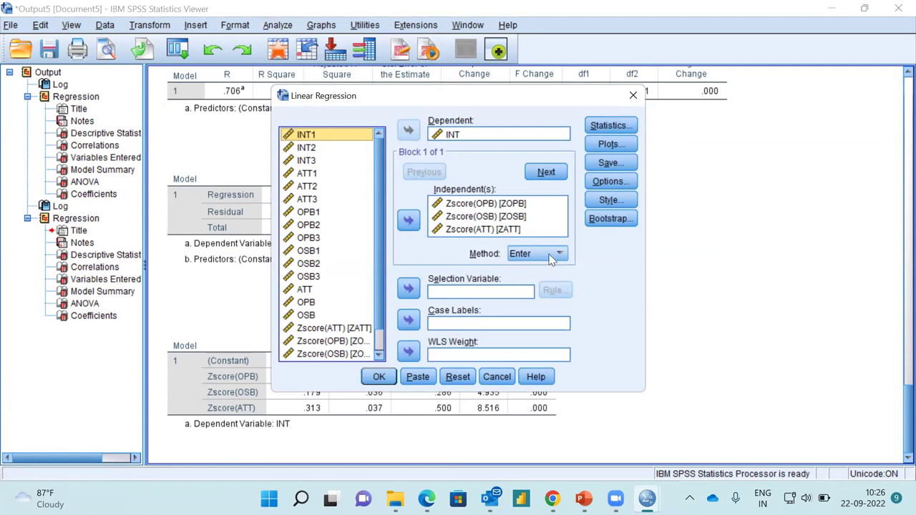
left_click(555, 255)
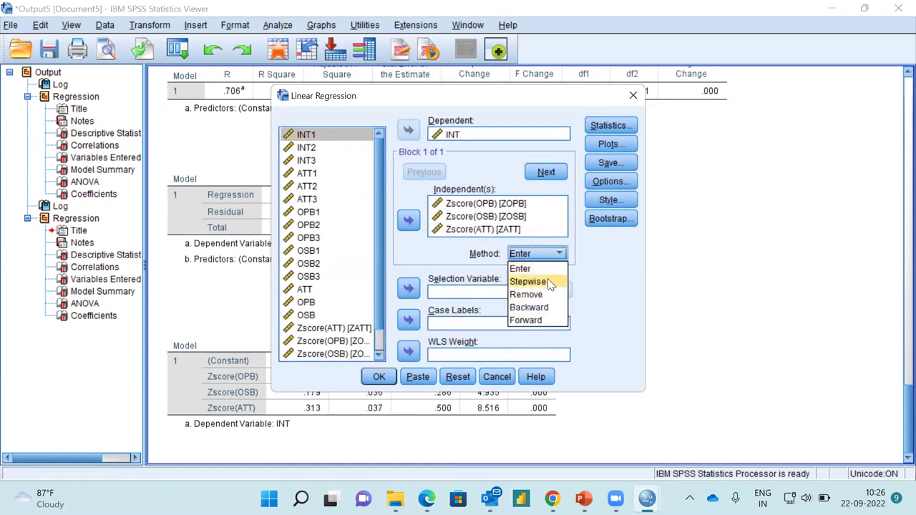
left_click(529, 281)
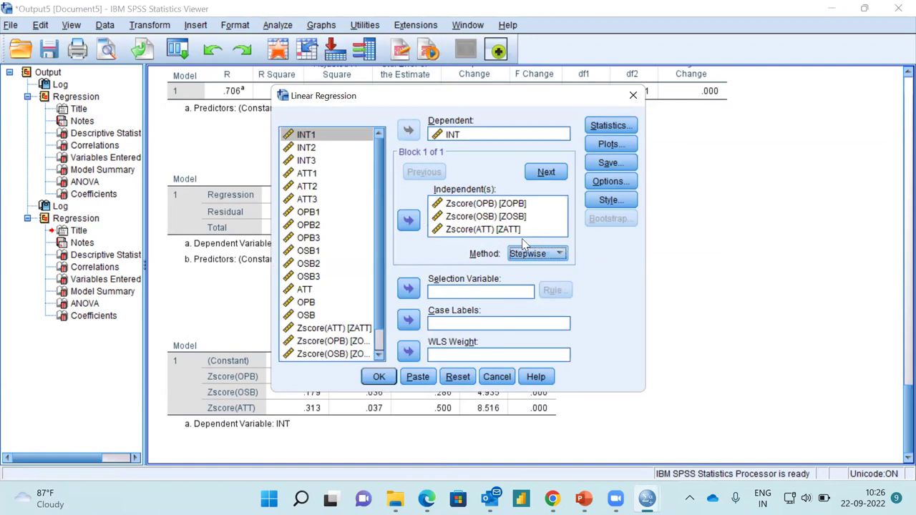
Add a second block with MODVAR1 and MODVAR2 as independent variables using the Enter method, and run the regression
left_click(542, 172)
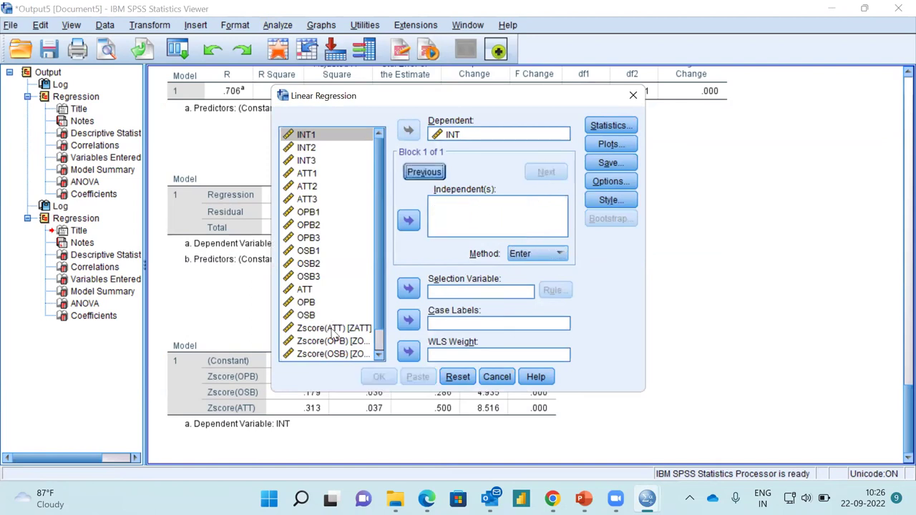
scroll(378, 351, "down", 1)
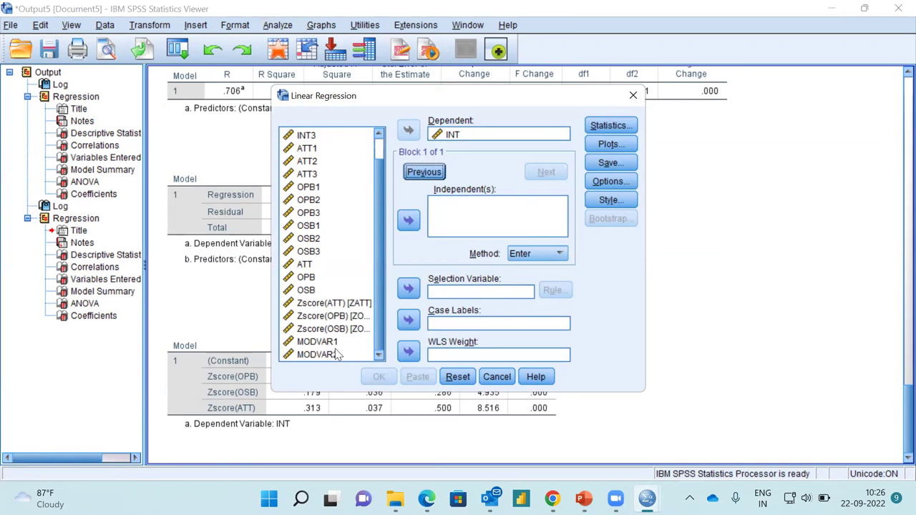
left_click(326, 342)
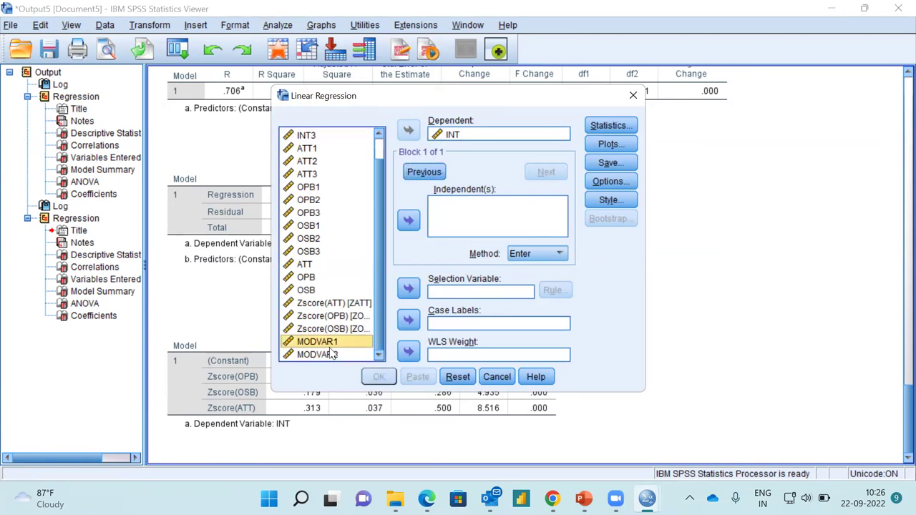
left_click(332, 355, "shift")
left_click(407, 223)
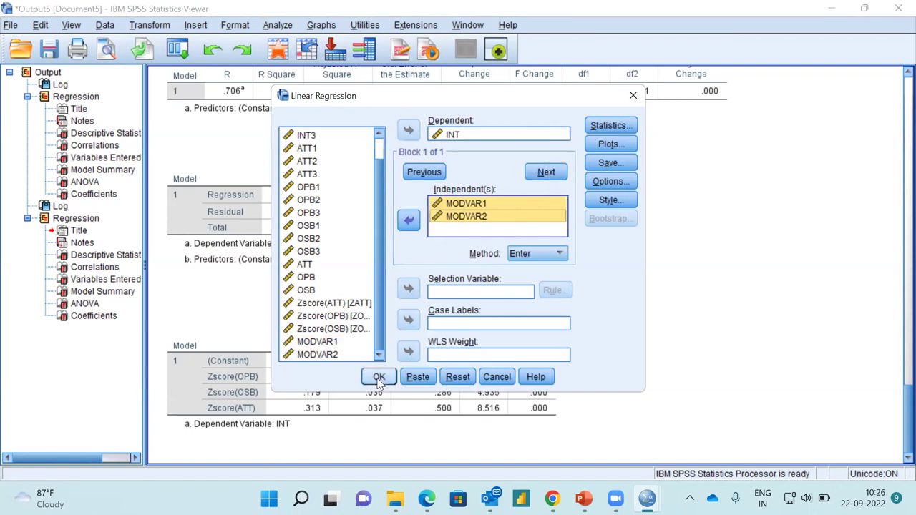
left_click(379, 377)
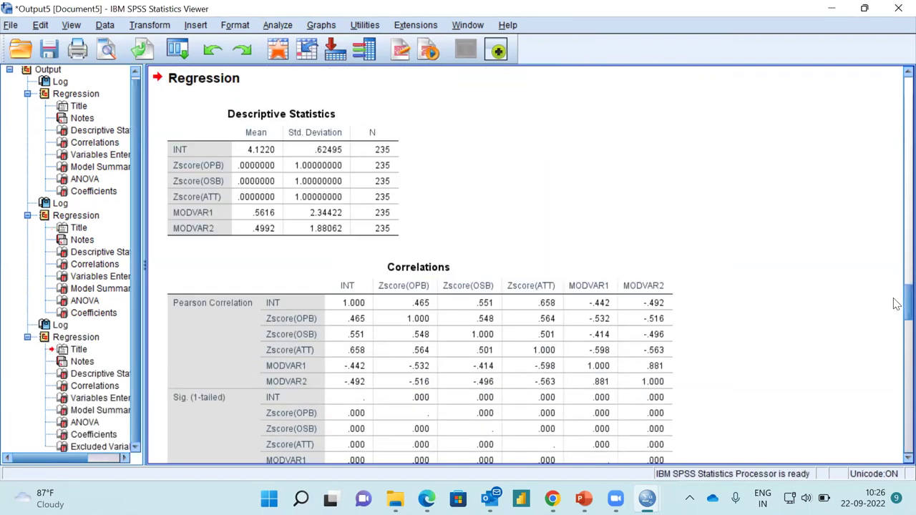
Examine the third regression's Variables Entered/Removed, Model Summary, ANOVA and Coefficients tables, checking R square change and the significance of MODVAR1 and MODVAR2
scroll(895, 327, "down", 10)
scroll(895, 308, "up", 12)
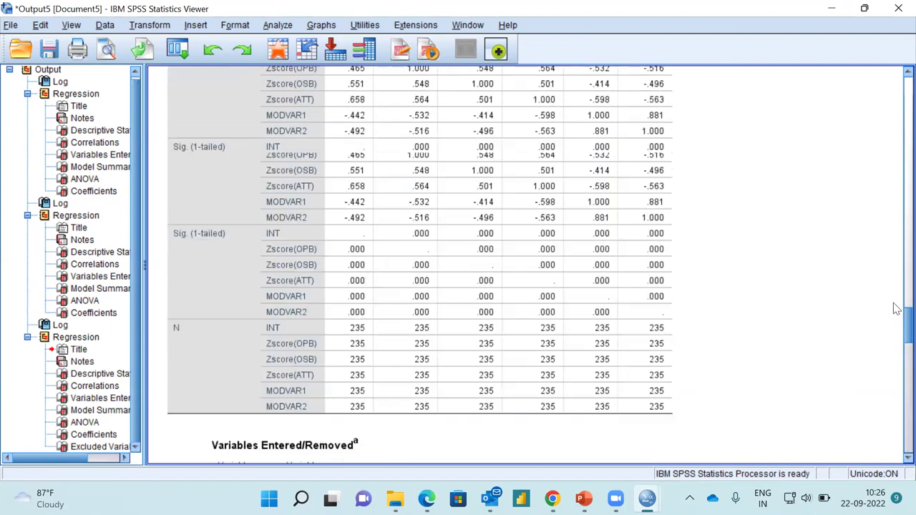
scroll(897, 326, "down", 10)
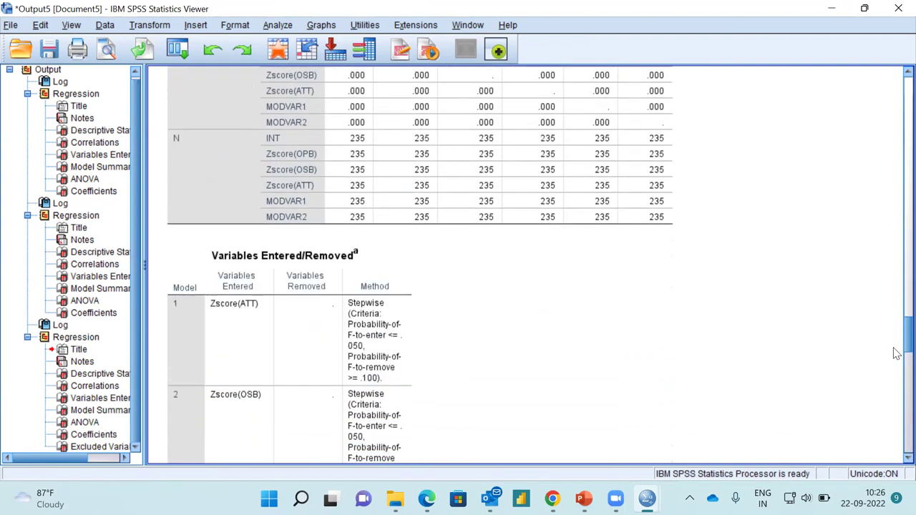
scroll(897, 347, "up", 2)
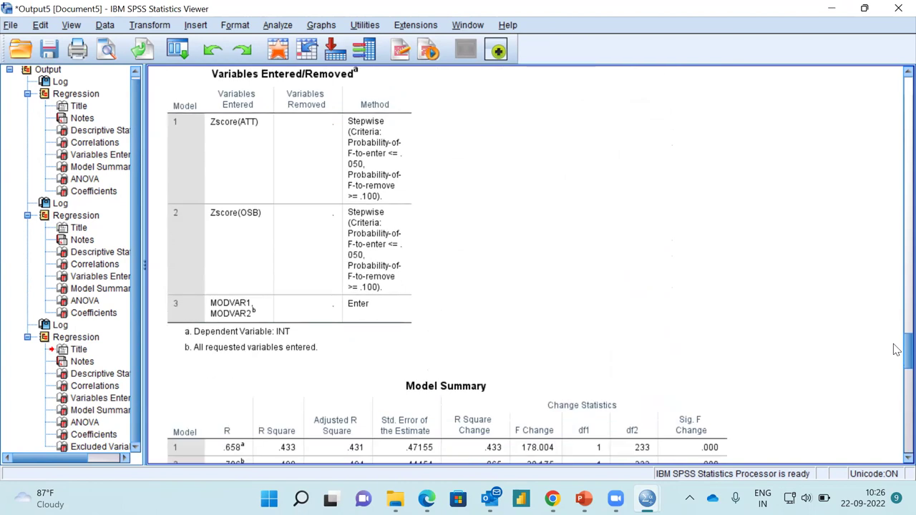
scroll(897, 351, "down", 3)
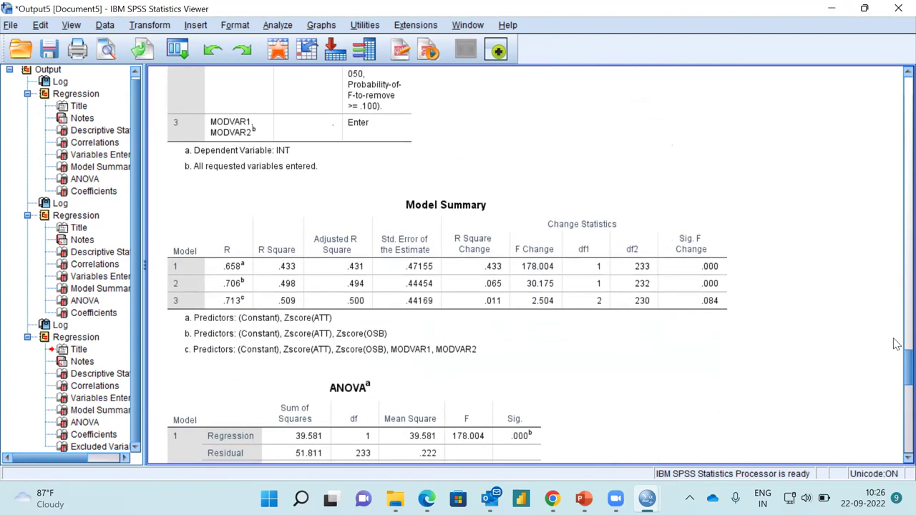
scroll(897, 366, "up", 3)
scroll(897, 372, "down", 4)
scroll(897, 376, "down", 4)
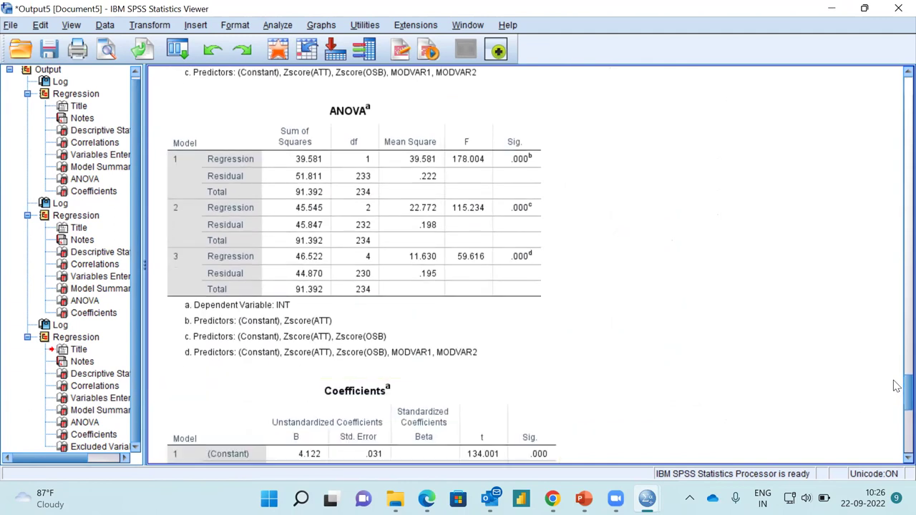
scroll(895, 380, "down", 4)
scroll(897, 358, "up", 2)
scroll(644, 323, "up", 12)
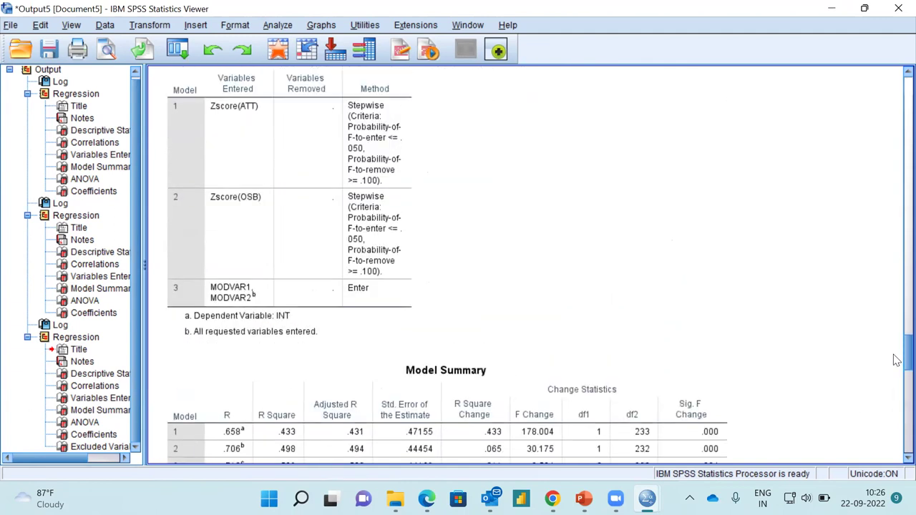
scroll(317, 382, "down", 4)
left_click(300, 305)
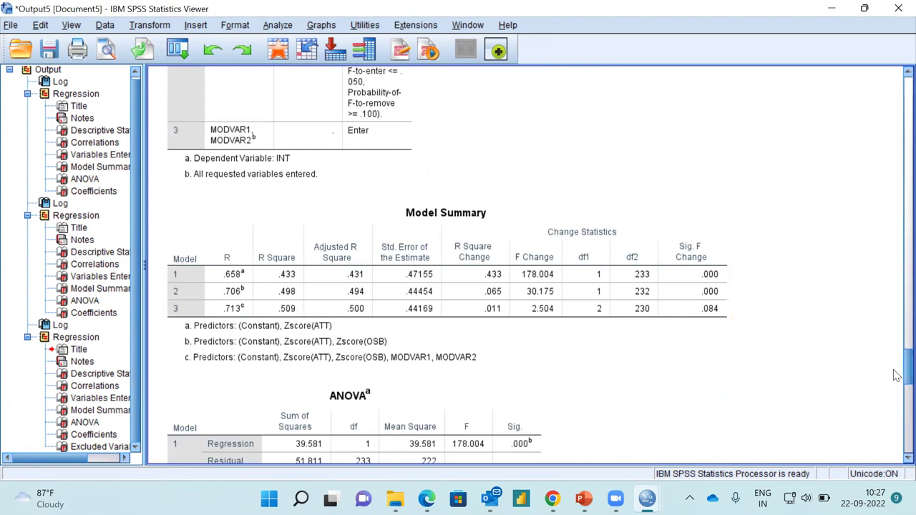
scroll(897, 379, "down", 10)
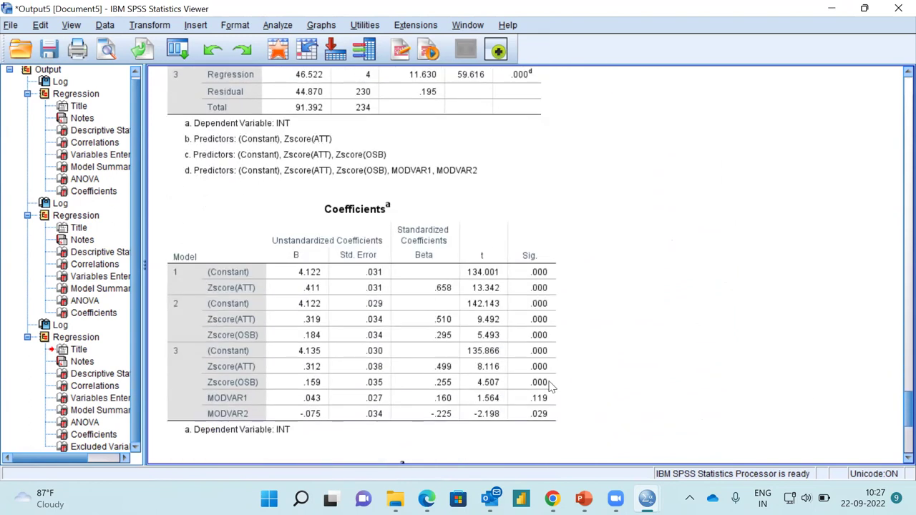
scroll(551, 387, "down", 1)
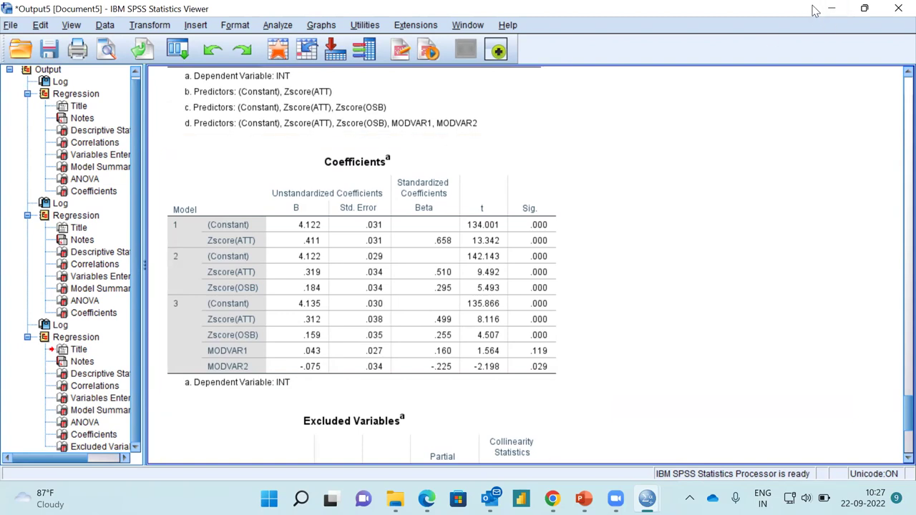
Close the output viewer without saving its contents, and close the Moderation.sav data editor to exit SPSS Statistics
left_click(898, 13)
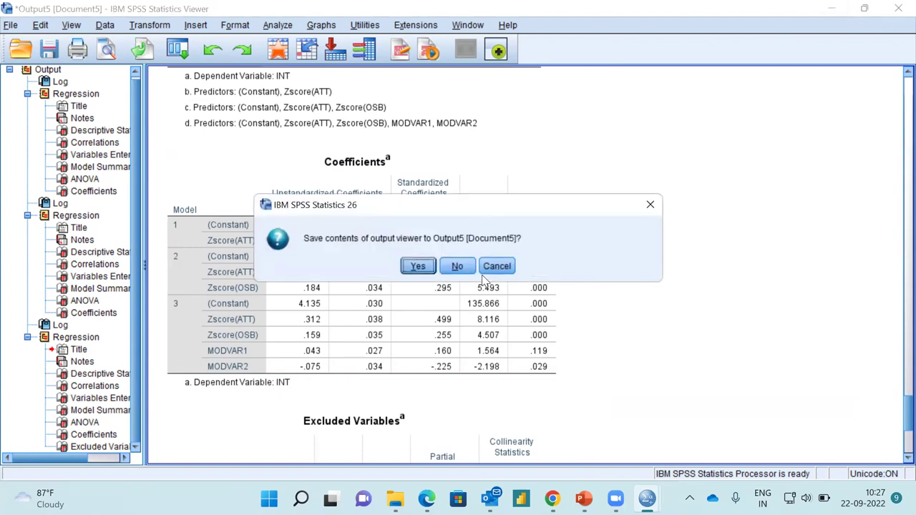
left_click(458, 267)
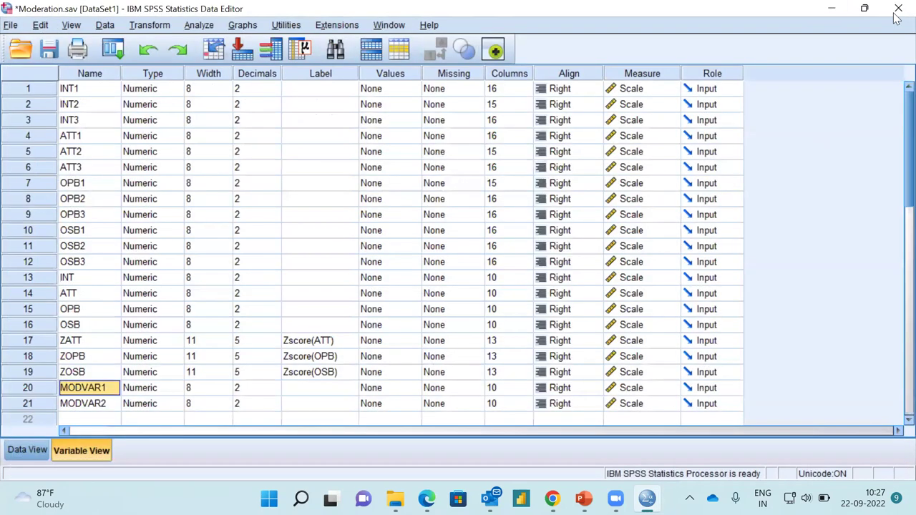
left_click(897, 10)
left_click(437, 280)
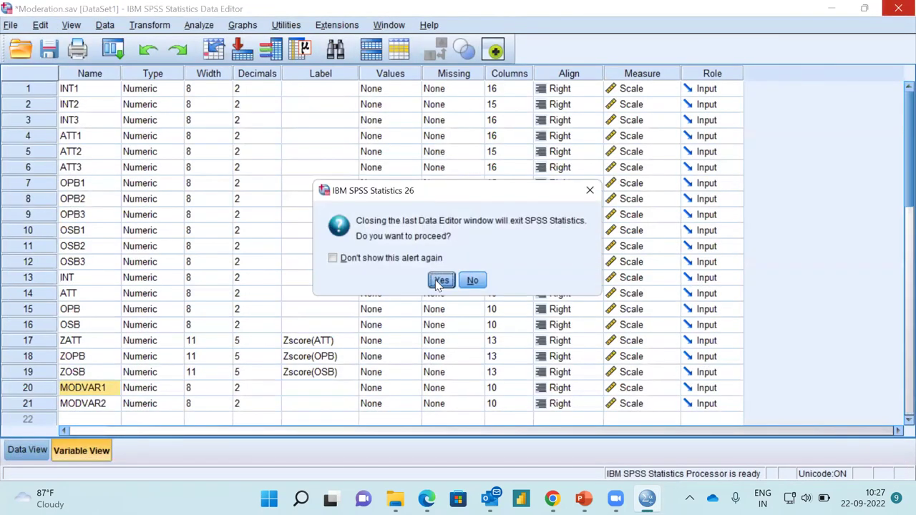
left_click(406, 287)
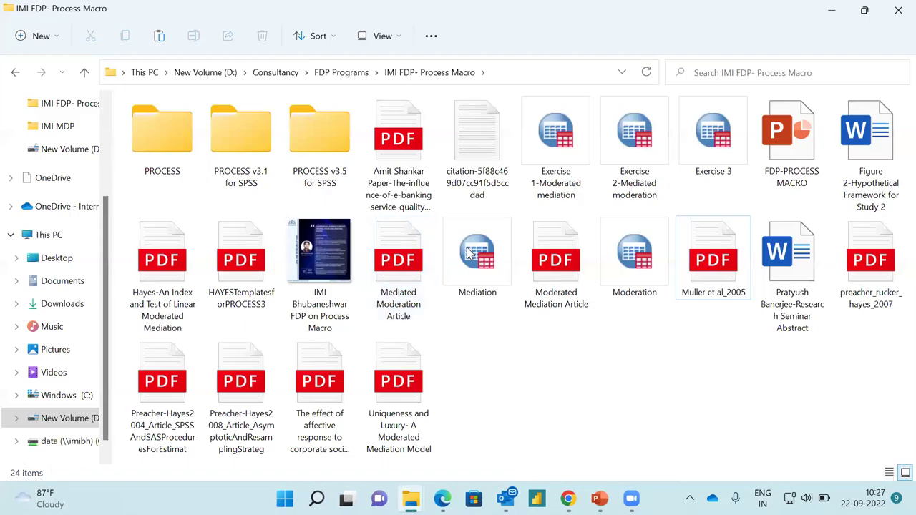
Open the Mediation data file from the IMI FDP- Process Macro folder and minimize the data editor window
left_click(469, 254)
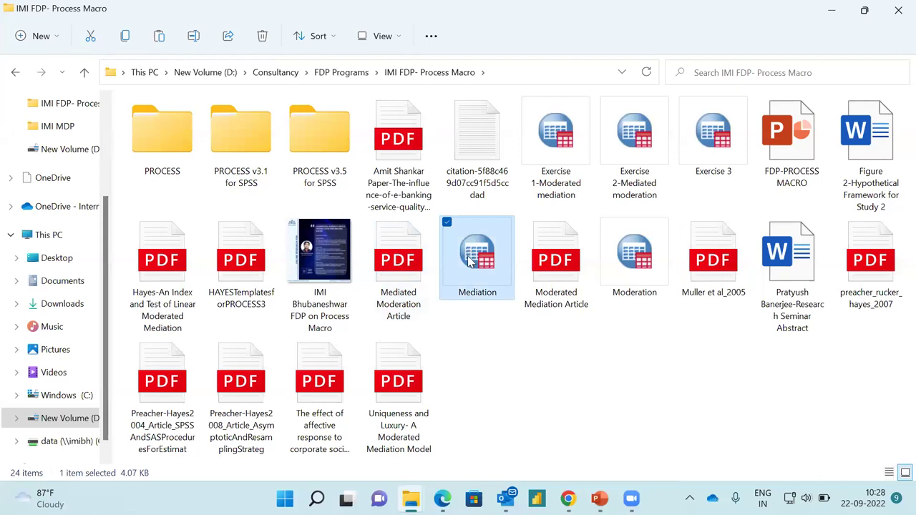
double_click(468, 262)
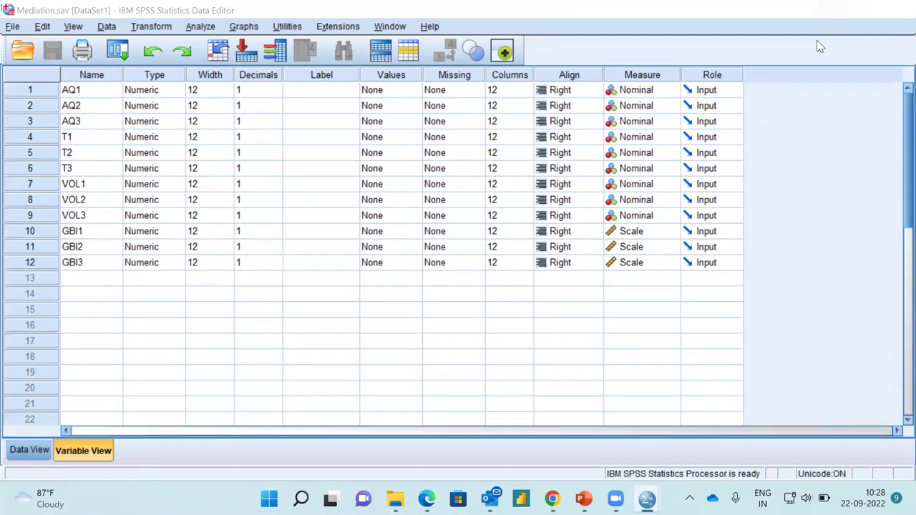
left_click(833, 13)
left_click(831, 8)
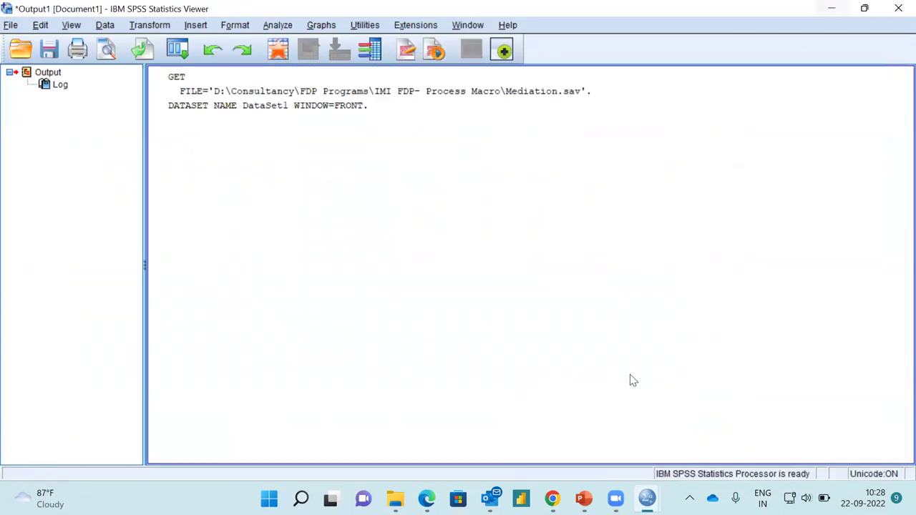
Switch to the FDP-PROCESS MACRO presentation in PowerPoint, start the slide show at "What is Mediation Analysis?" and advance one slide
left_click(585, 499)
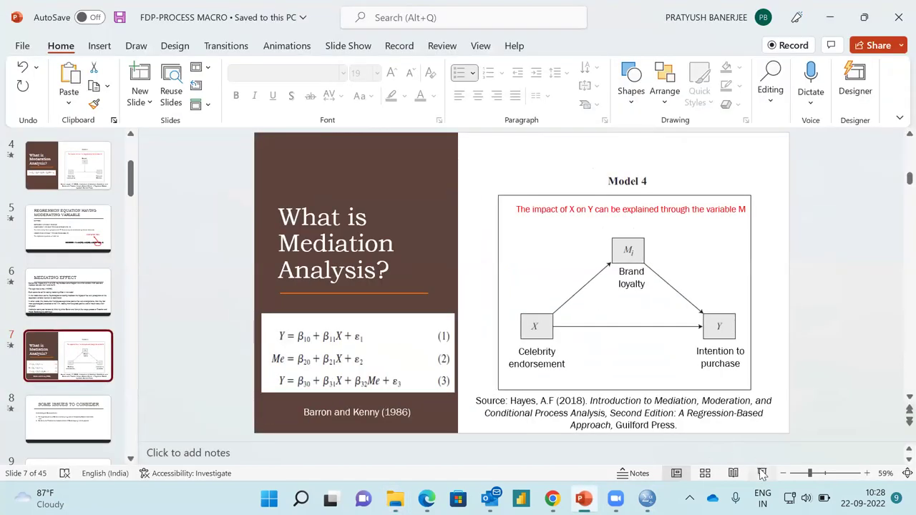
left_click(762, 474)
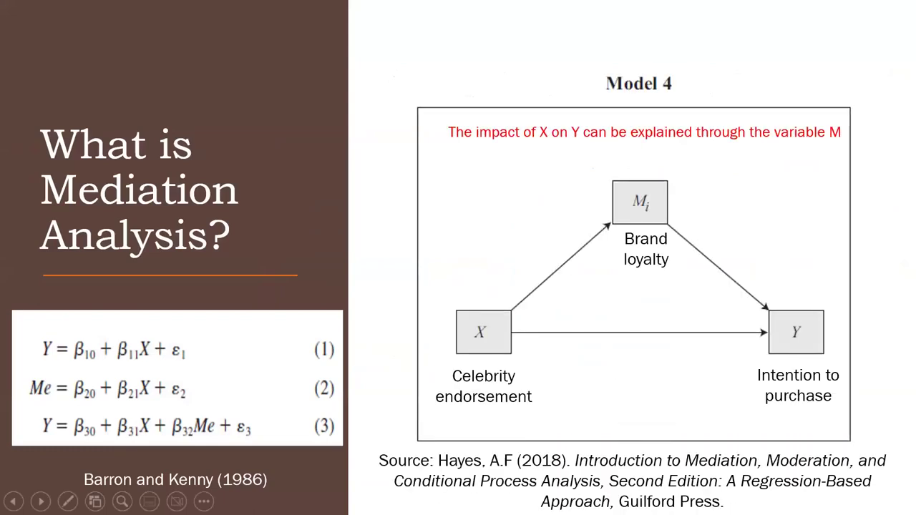
key("Right")
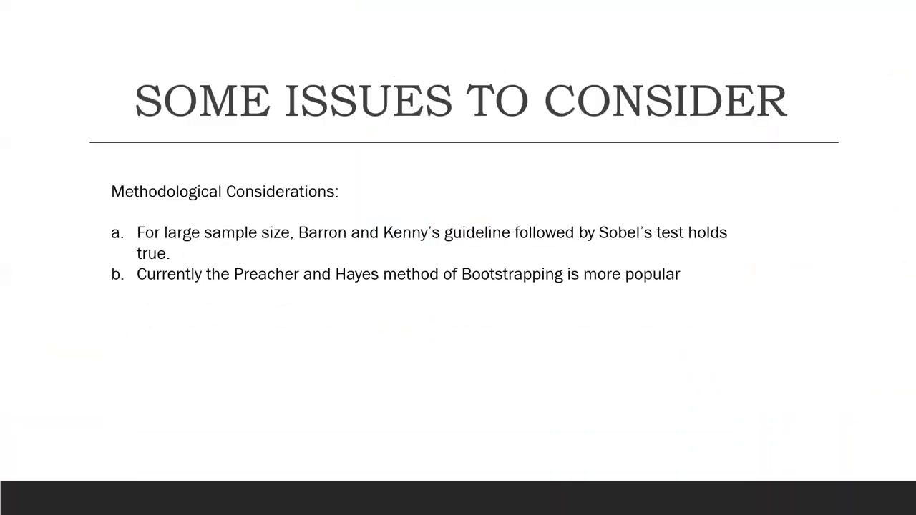
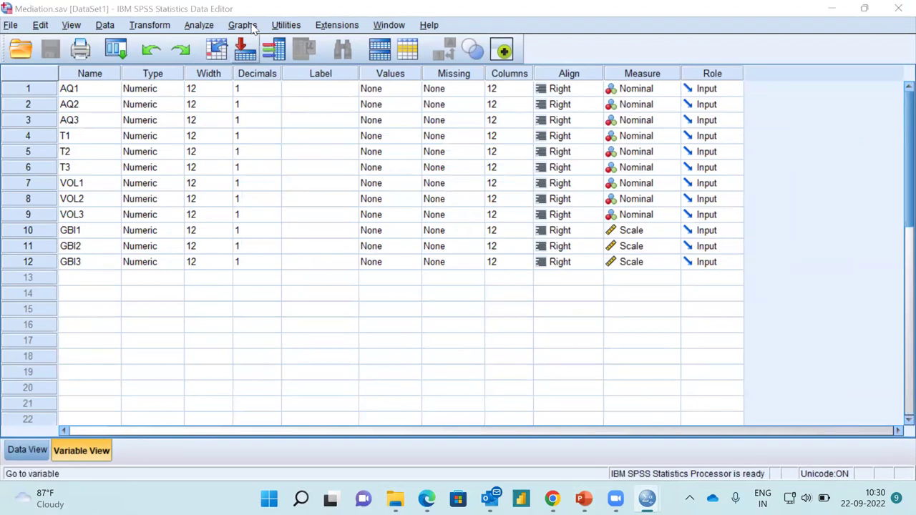
Open PROCESS v3.5 by Andrew F. Hayes from the regression procedures, and bring up the procedure list again to view its entry
left_click(203, 27)
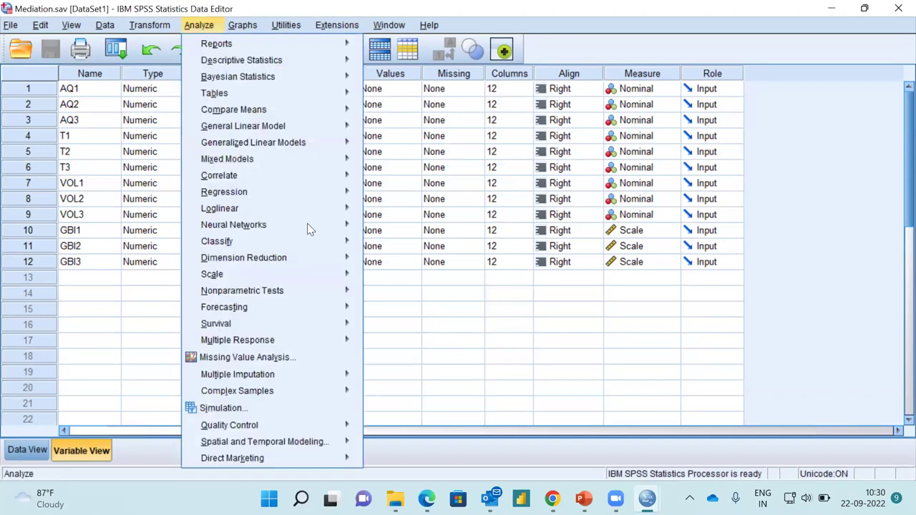
mouse_move(322, 195)
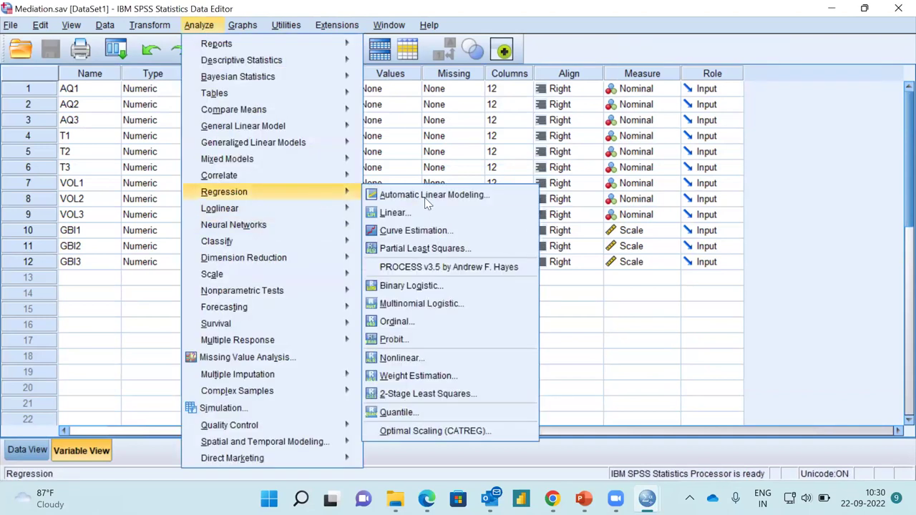
left_click(447, 268)
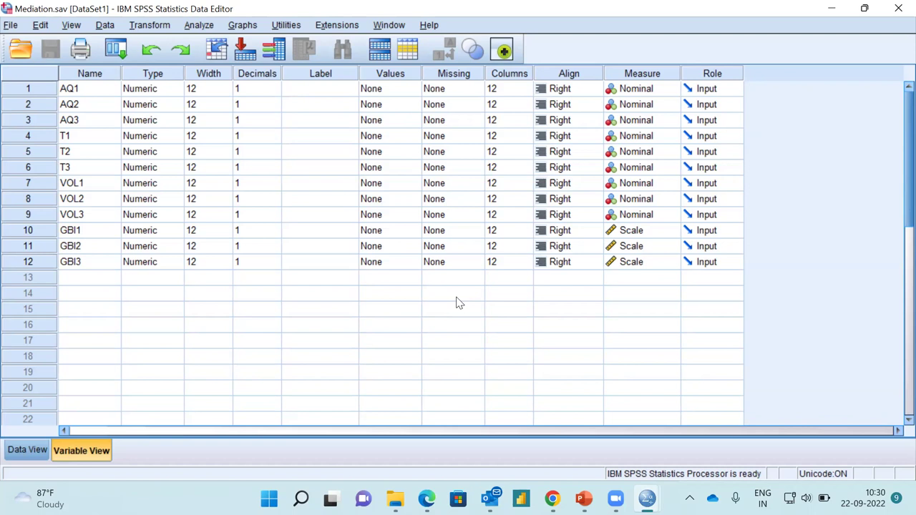
left_click(207, 26)
mouse_move(322, 195)
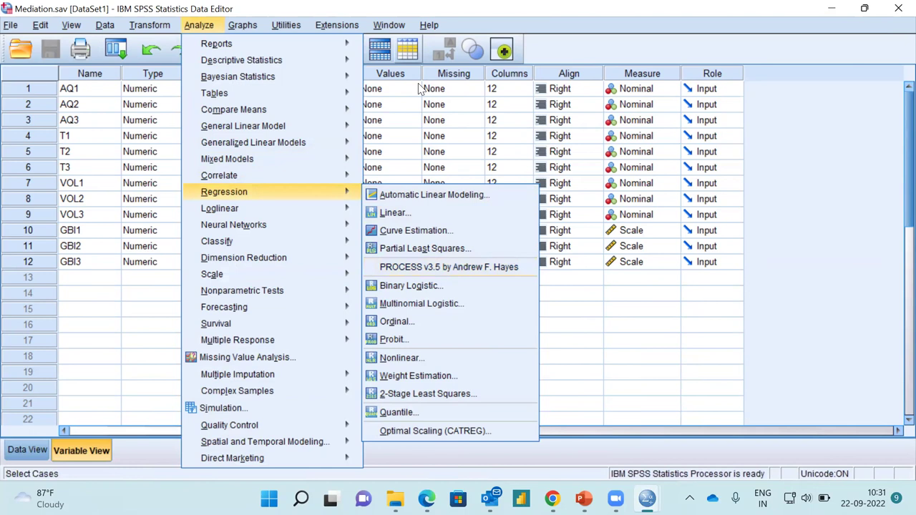
left_click(535, 70)
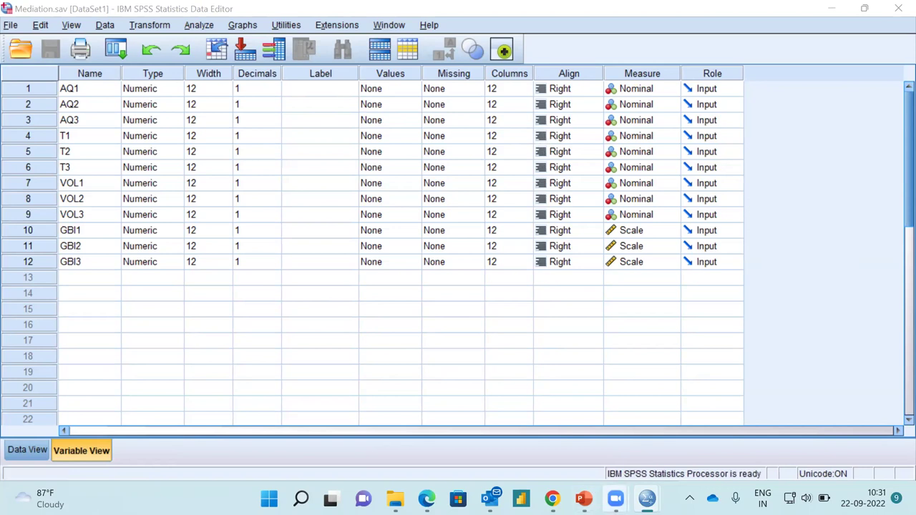
Switch to the FDP-PROCESS MACRO presentation in PowerPoint, view the "Some Issues to Consider" slide, and minimize the window
mouse_move(615, 500)
left_click(584, 499)
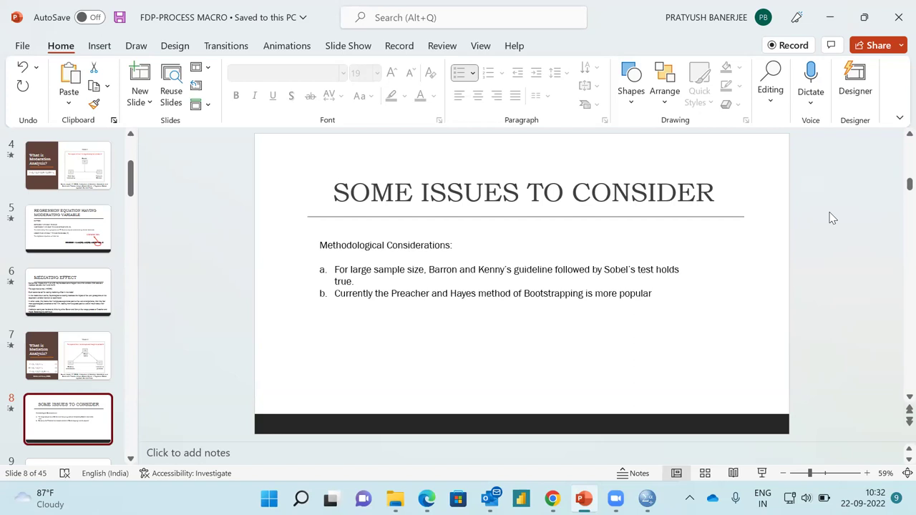
left_click(828, 19)
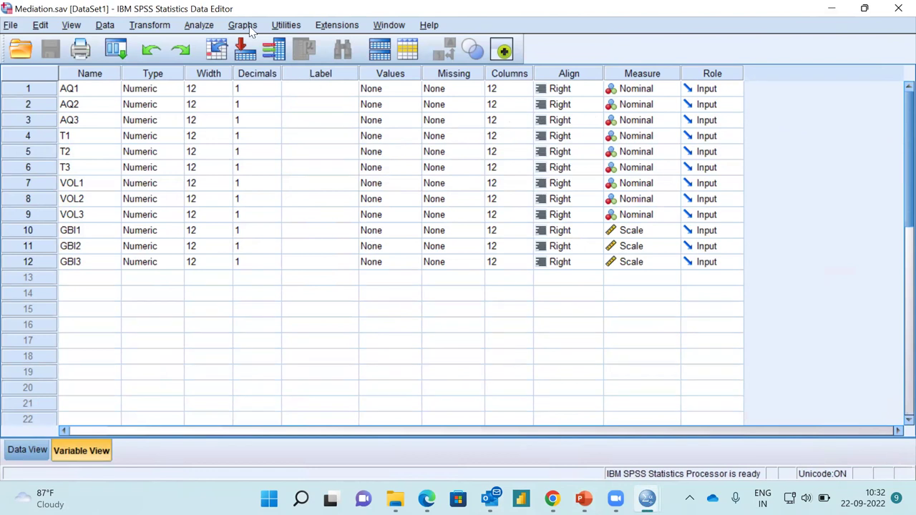
Show the available regression procedures in the Mediation.sav data editor to point out the installed PROCESS v3.5 macro
left_click(199, 27)
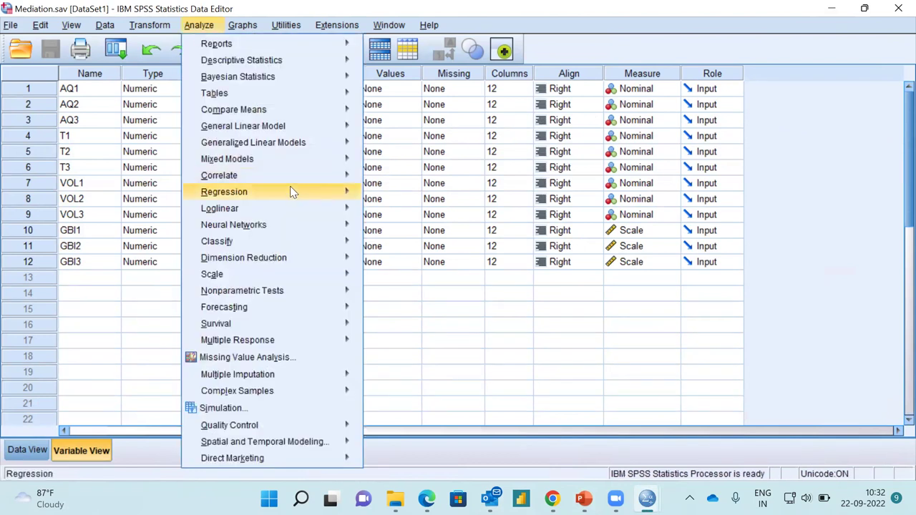
mouse_move(294, 193)
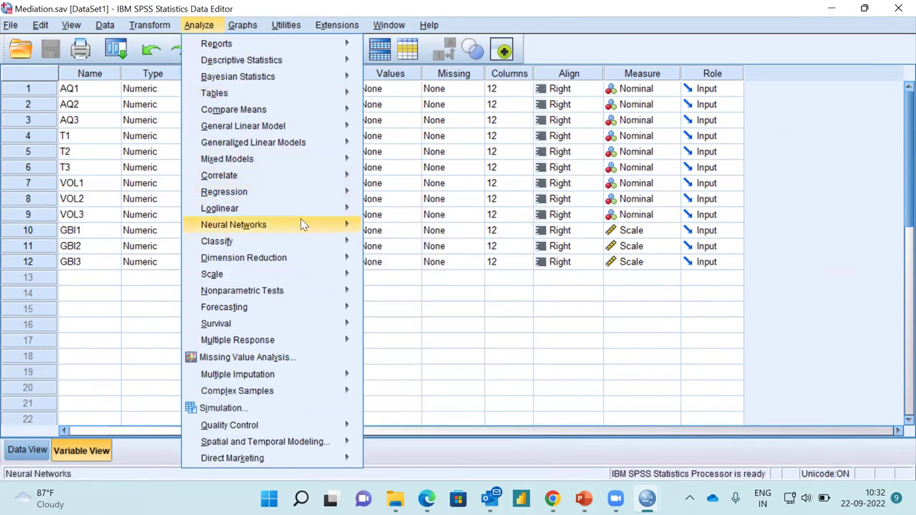
mouse_move(320, 216)
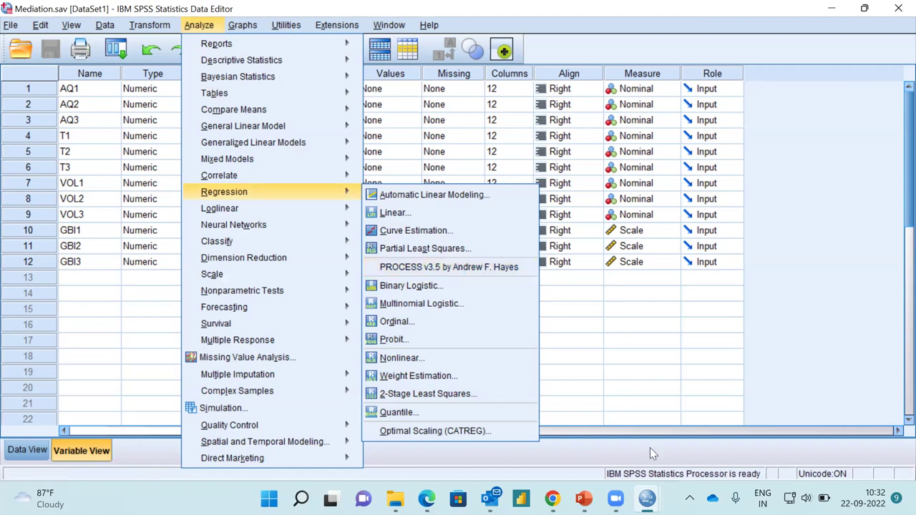
Switch to Outlook and start a new email addressed to the colleague with the subject "Process macros"
left_click(490, 499)
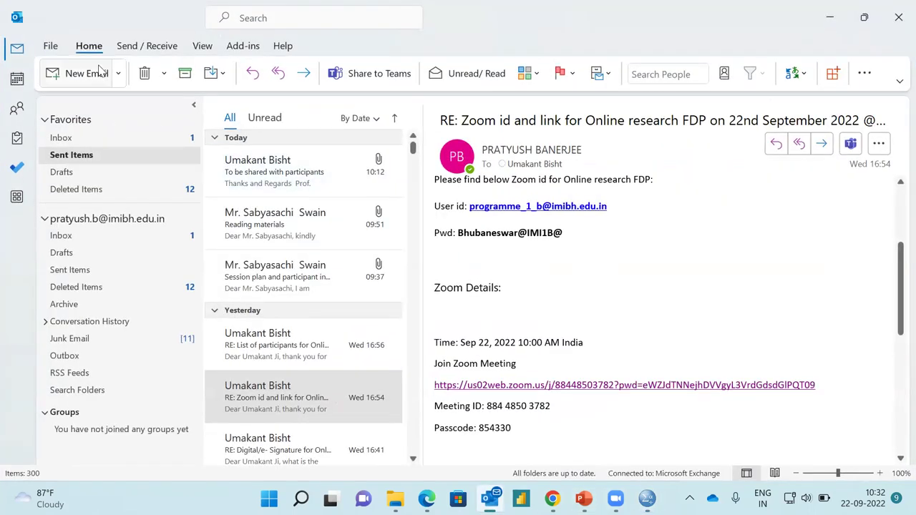
left_click(100, 72)
type("Umakant")
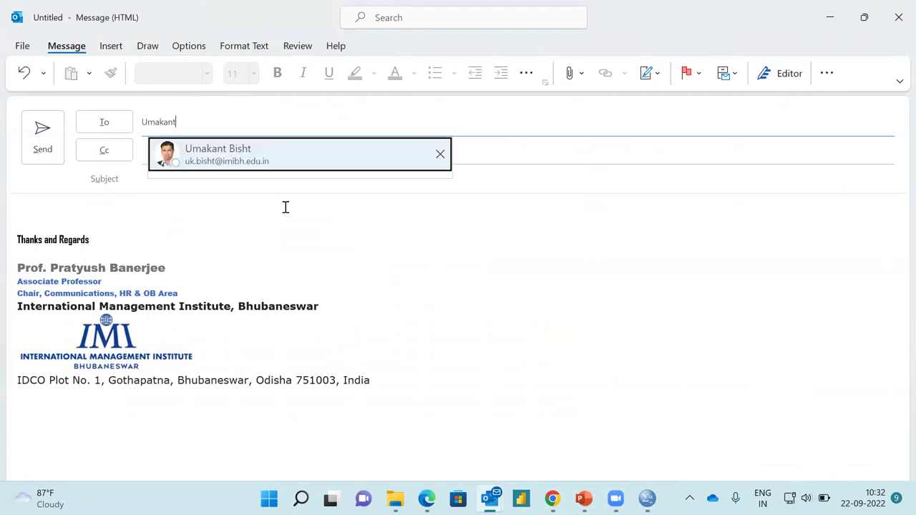
left_click(242, 166)
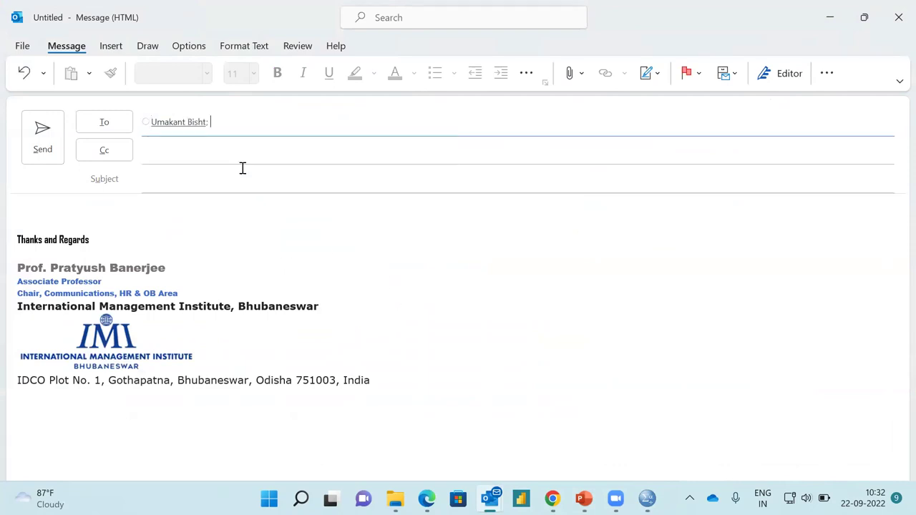
left_click(578, 74)
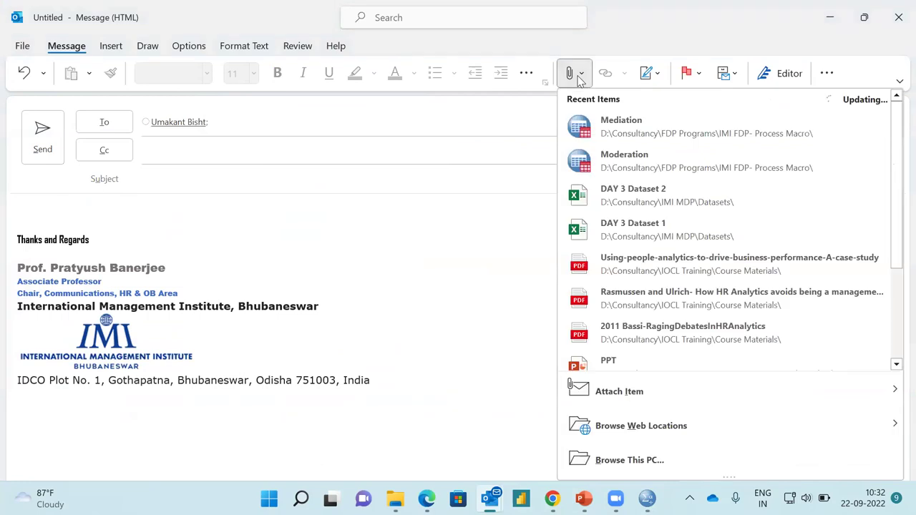
left_click(519, 356)
left_click(235, 180)
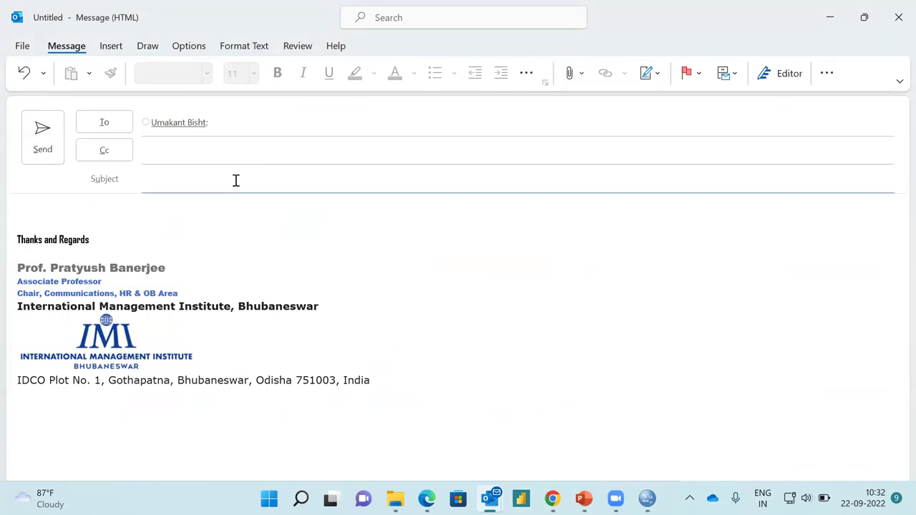
type("Process macros")
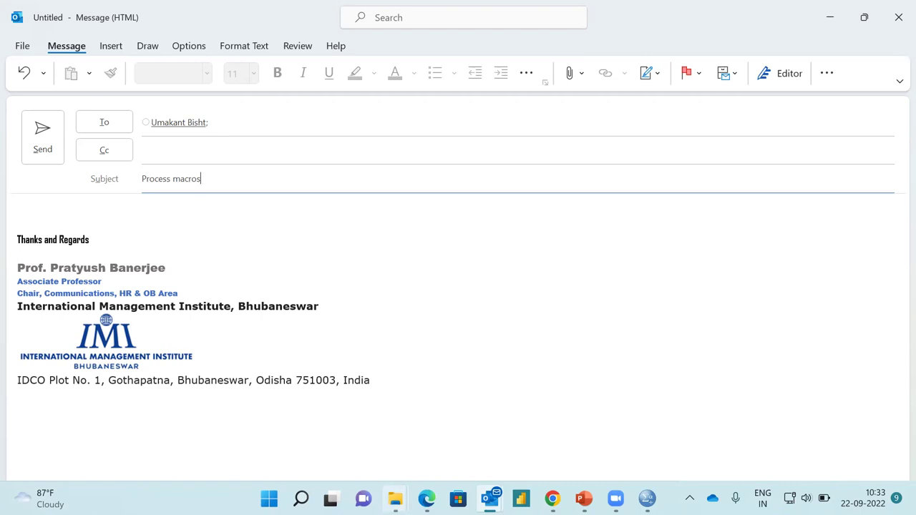
Open the process custom dialog file from the PROCESS v3.1 for SPSS folder, cancel its installation, and return to File Explorer
left_click(408, 484)
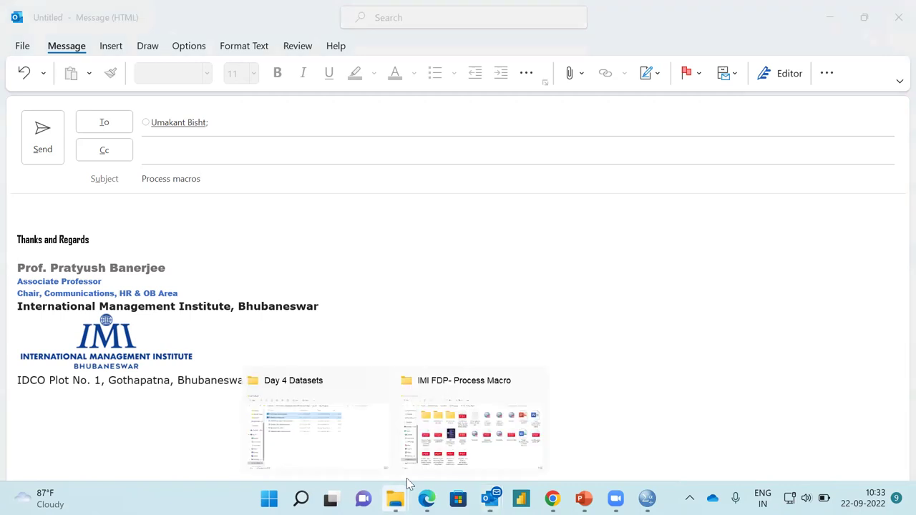
left_click(478, 437)
double_click(224, 137)
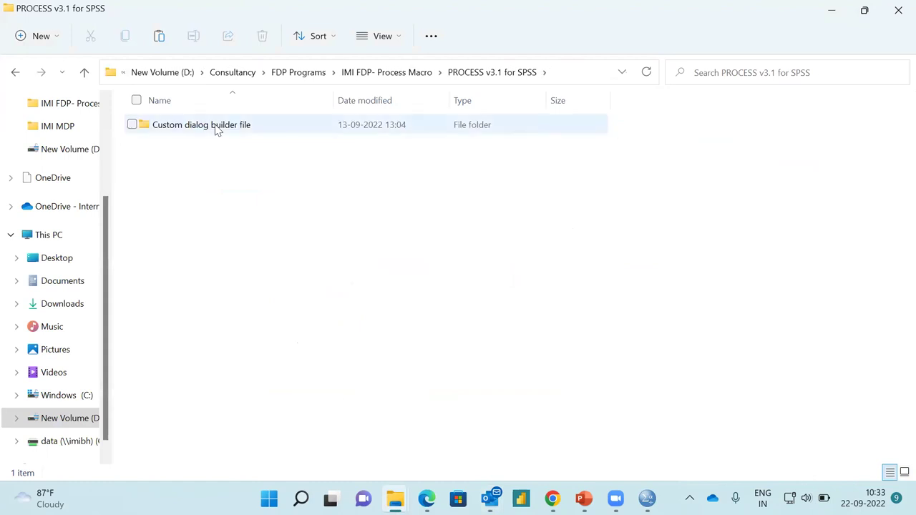
double_click(219, 128)
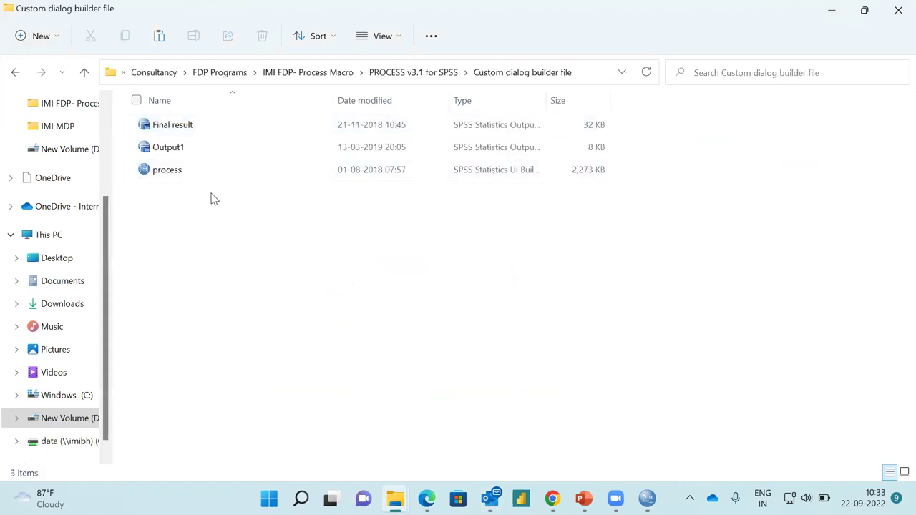
left_click(174, 178)
double_click(175, 179)
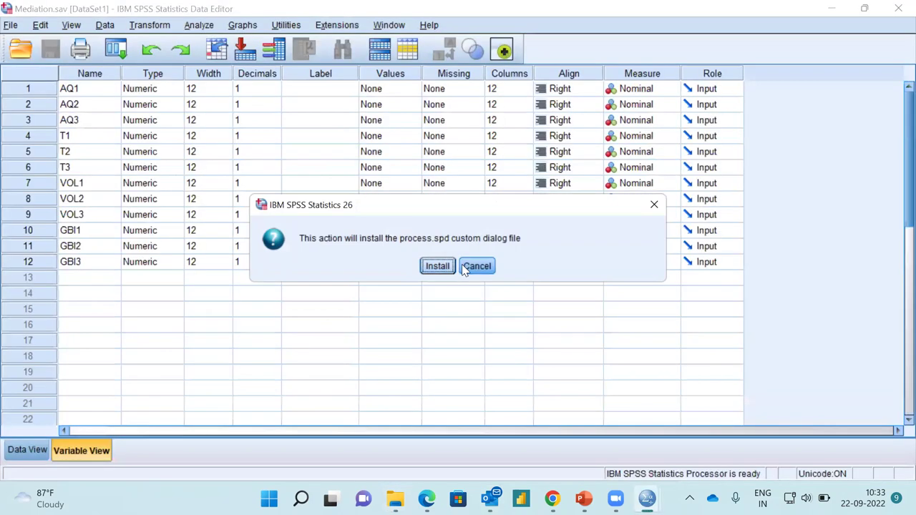
left_click(474, 269)
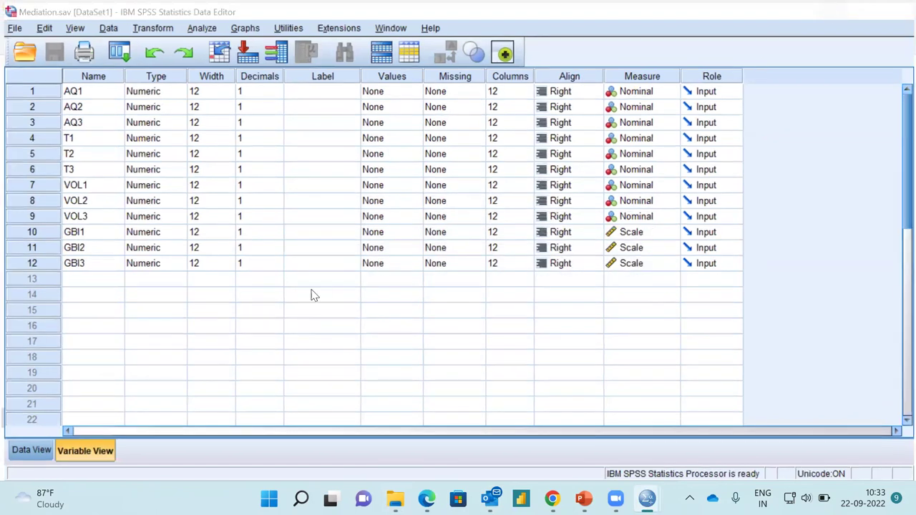
key("alt+Tab")
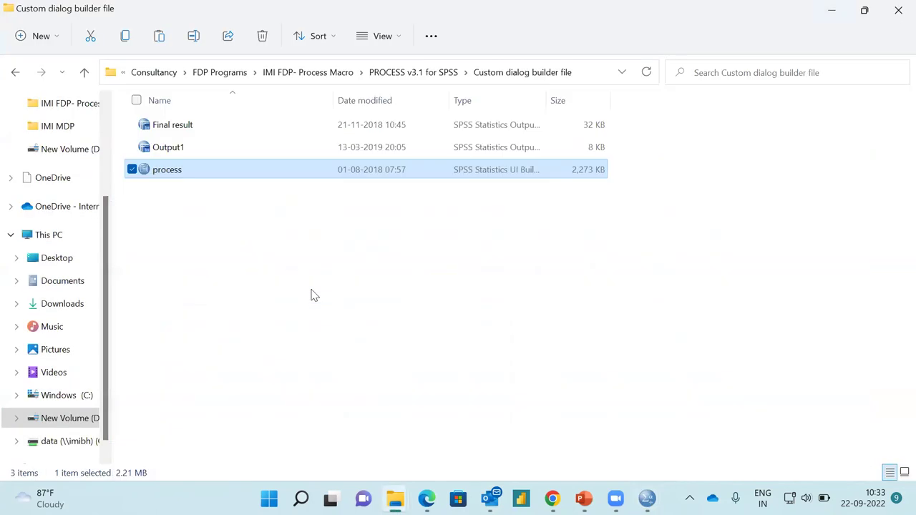
Return to the email draft in Outlook and attach the recently opened process.spd file
left_click(490, 499)
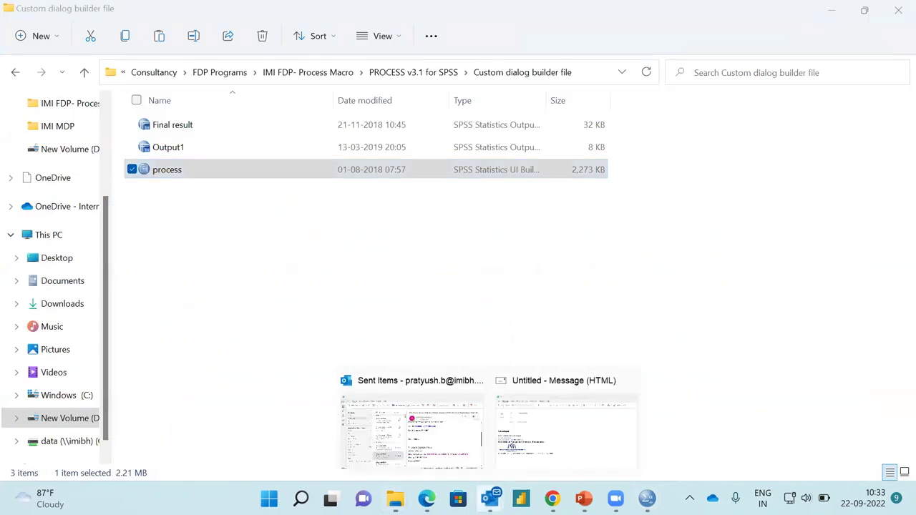
left_click(559, 434)
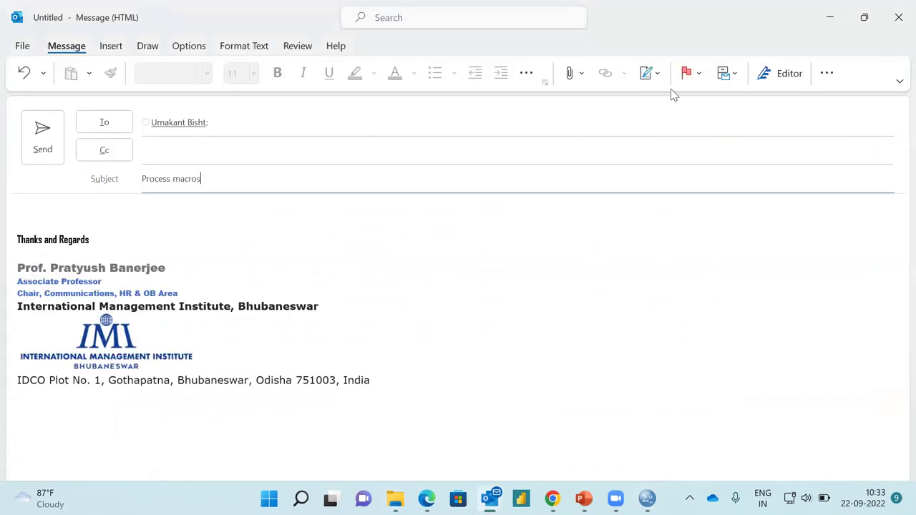
left_click(580, 74)
left_click(590, 122)
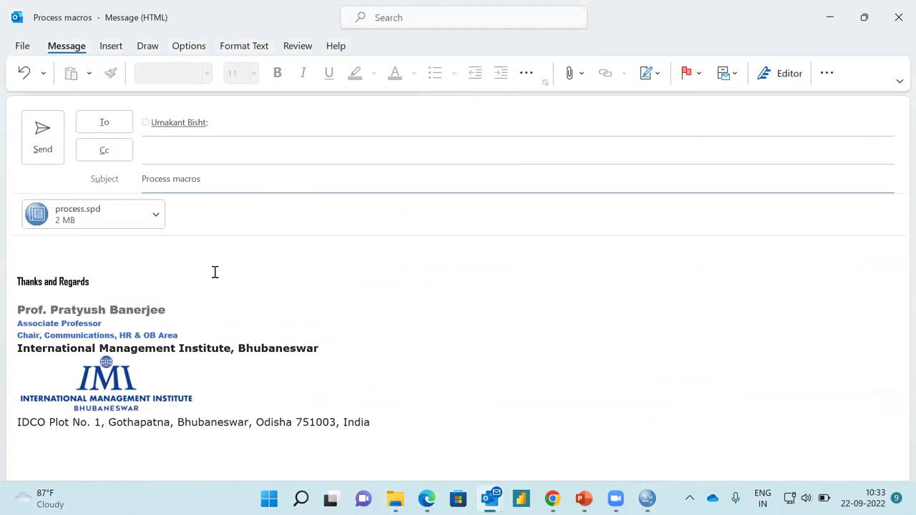
left_click(575, 75)
left_click(532, 462)
left_click(648, 499)
left_click(565, 282)
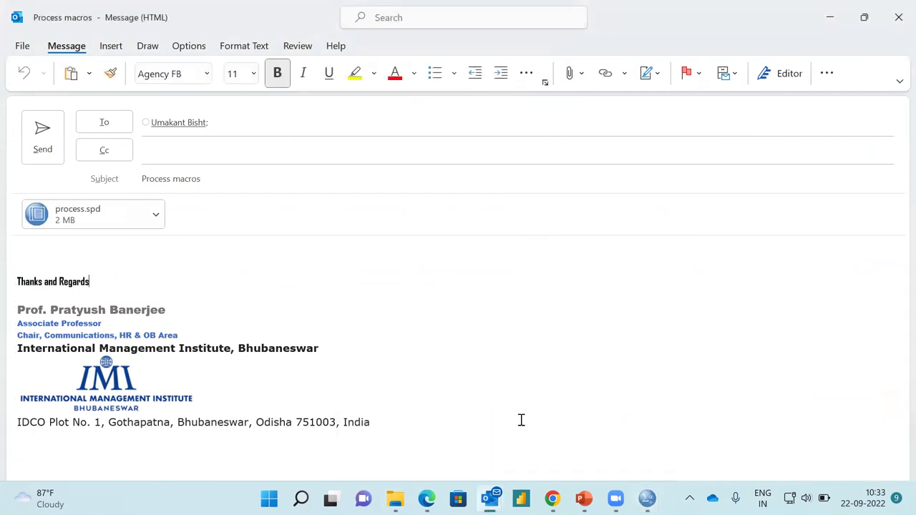
Open the process syntax file from the PROCESS v3.5 for SPSS folder and close the Syntax Editor again
left_click(396, 499)
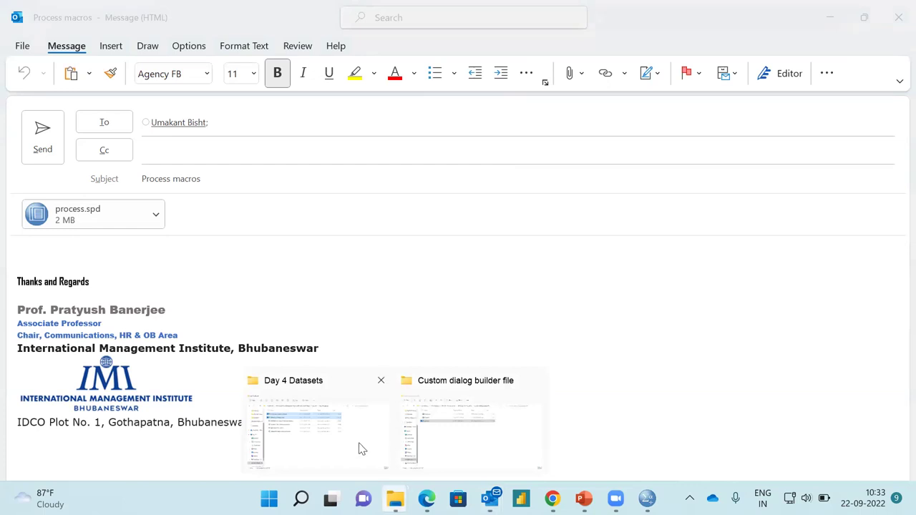
left_click(469, 452)
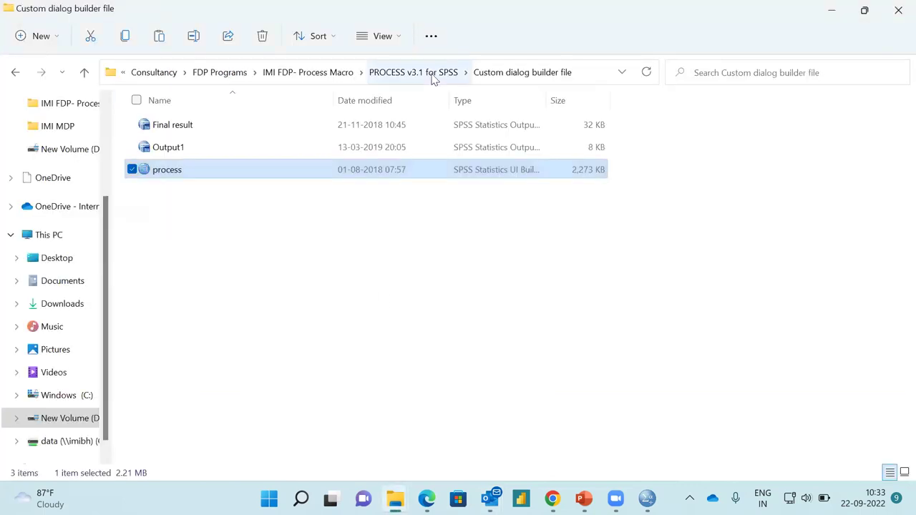
left_click(433, 77)
left_click(420, 74)
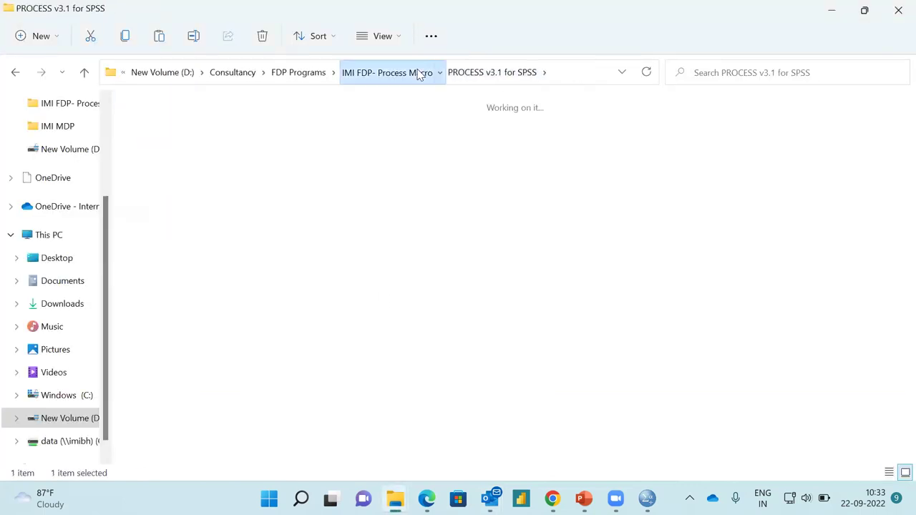
double_click(308, 140)
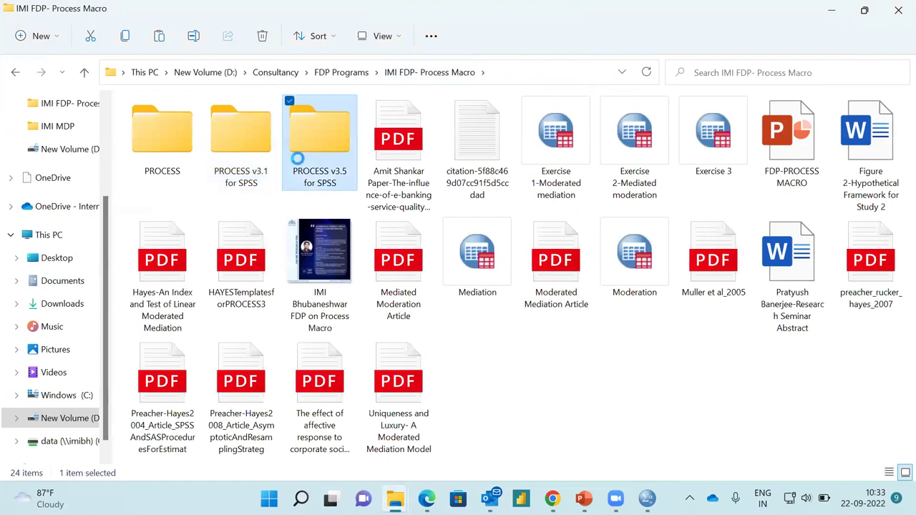
double_click(215, 128)
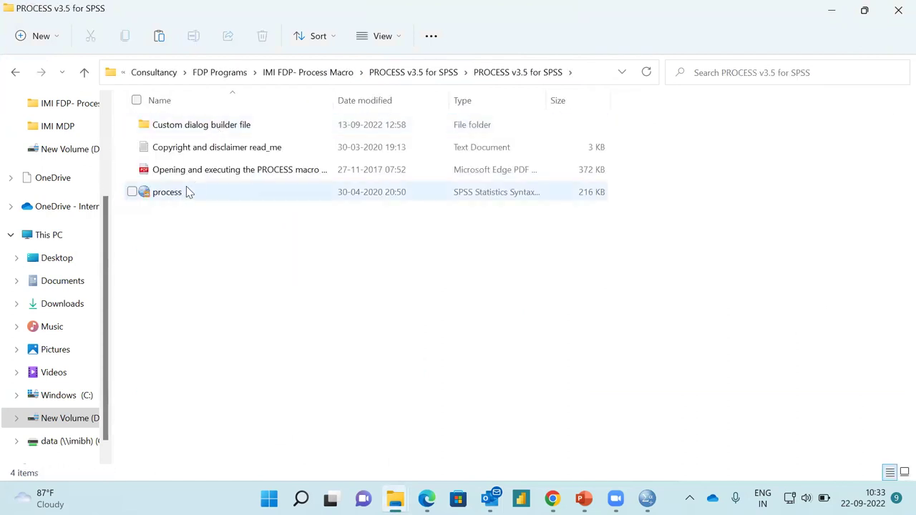
left_click(168, 193)
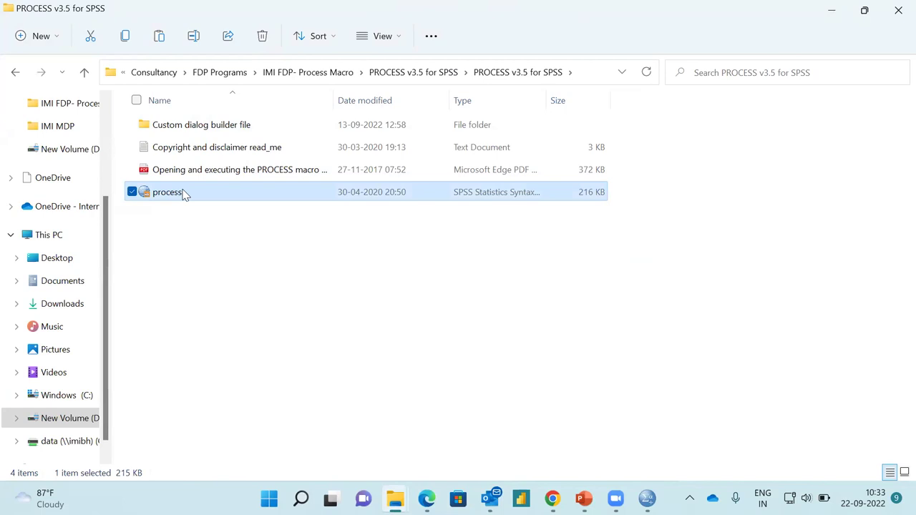
double_click(185, 194)
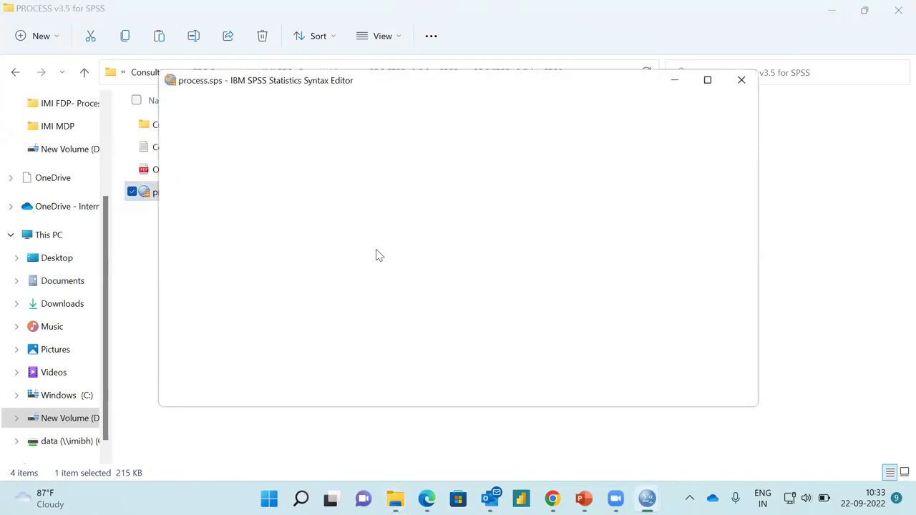
left_click(742, 80)
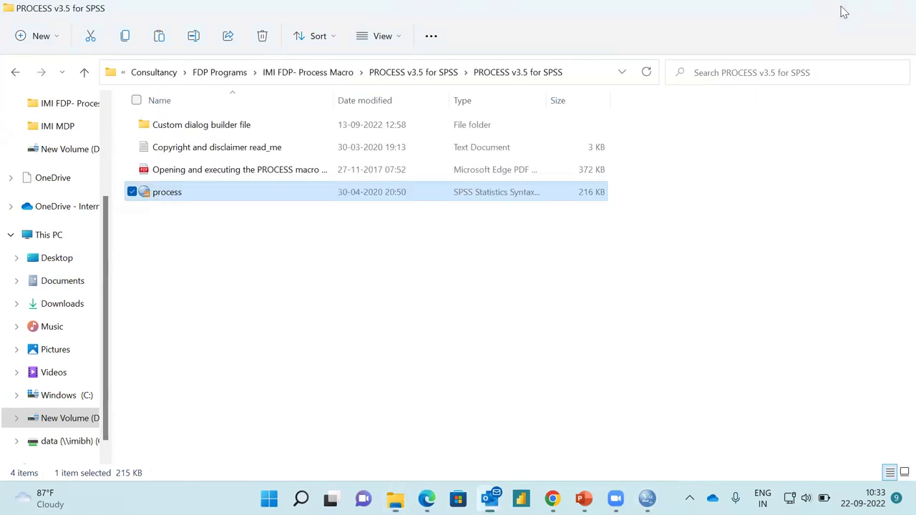
Return to the Process macros email draft in Outlook and attach the recently opened process.sps syntax file
left_click_drag(840, 10, 807, 81)
left_click(573, 73)
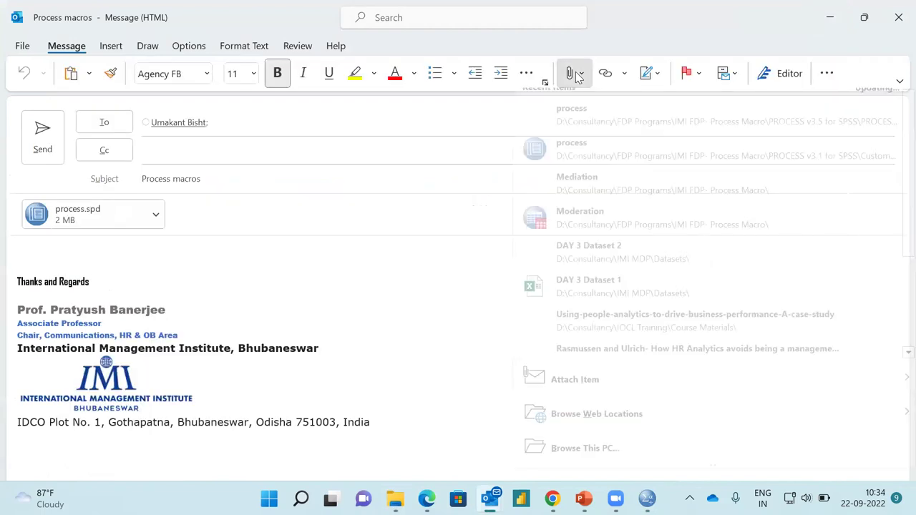
left_click(587, 126)
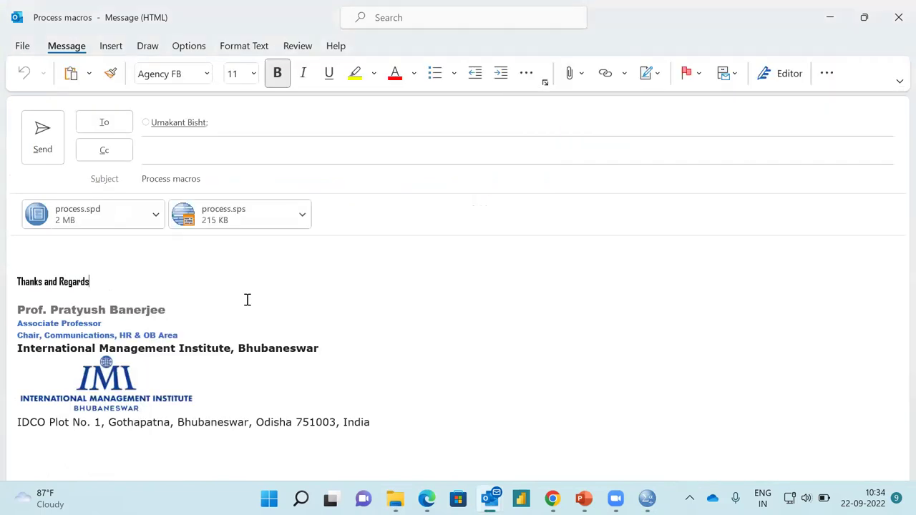
Write "Please share with the participants." above the signature in the email body and send the message
left_click(134, 257)
type("P")
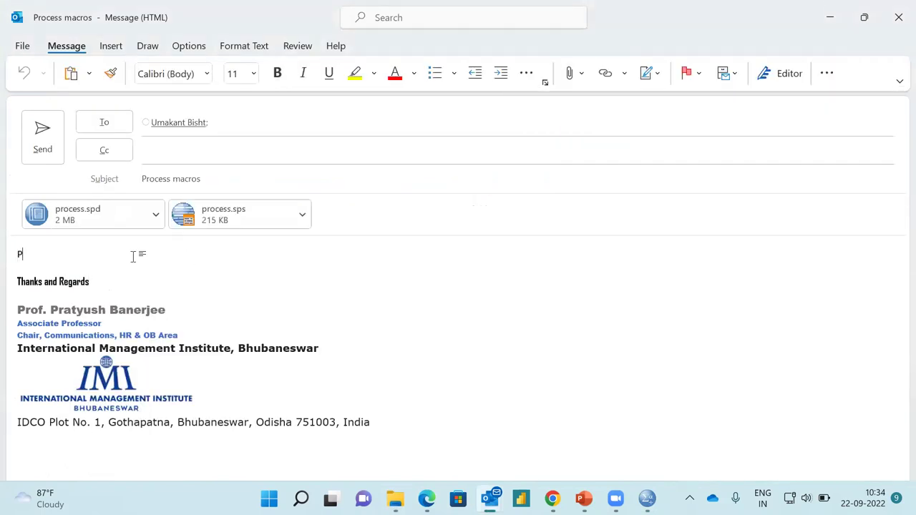
type("lease share with theparticipants.")
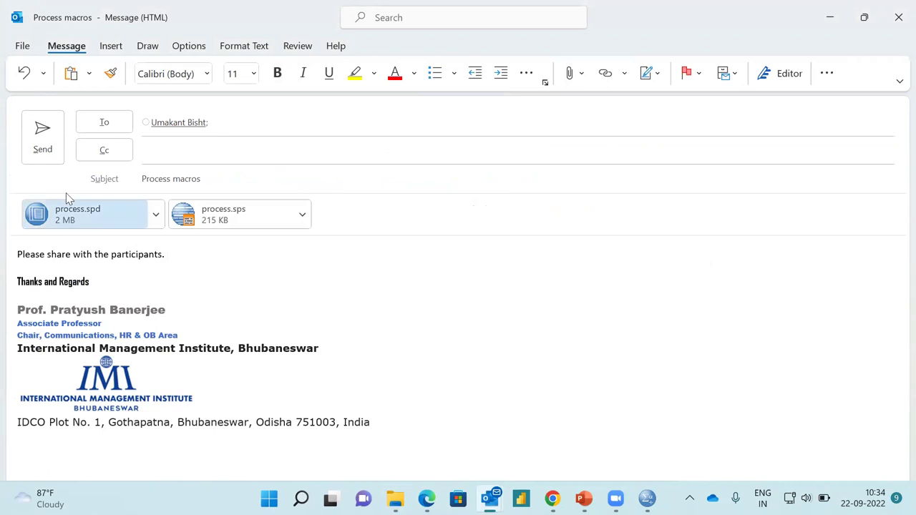
left_click(39, 140)
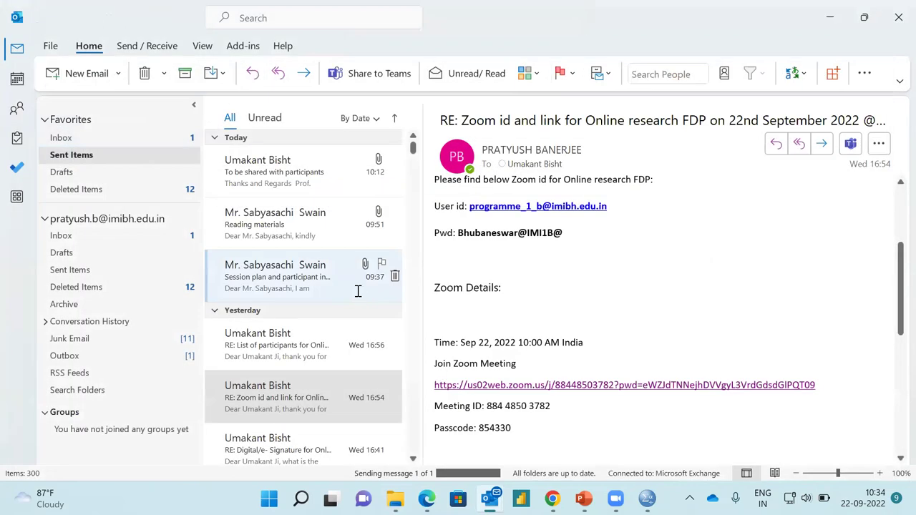
Minimize Outlook and bring the Mediation.sav Data Editor in SPSS Statistics to the front
mouse_move(647, 499)
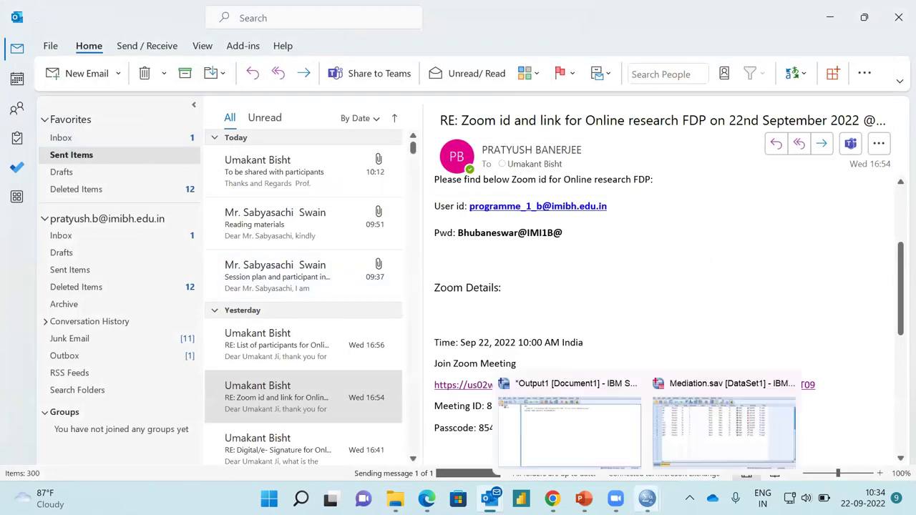
left_click(696, 434)
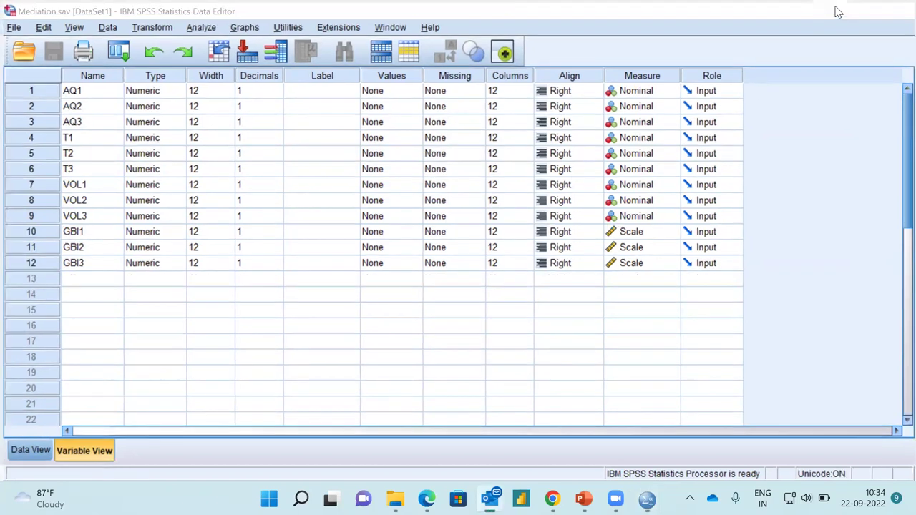
left_click(832, 9)
left_click(830, 15)
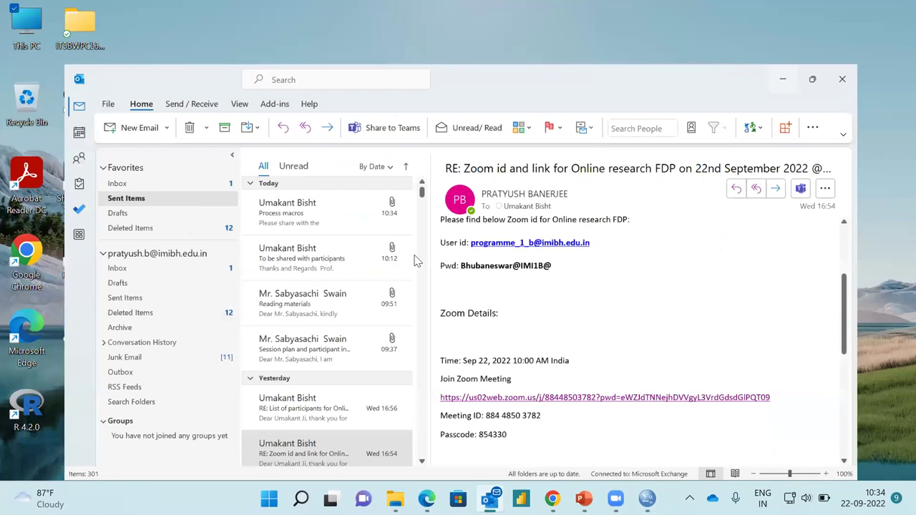
mouse_move(646, 502)
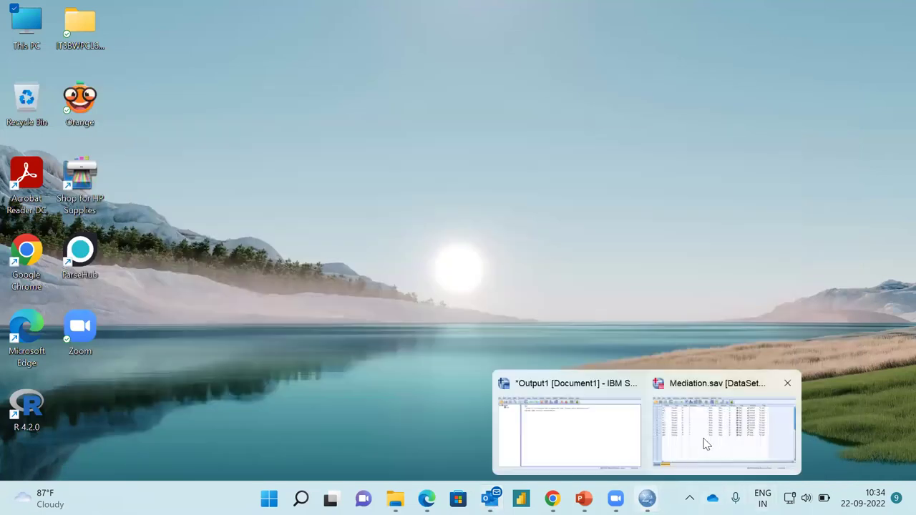
key("alt+Tab")
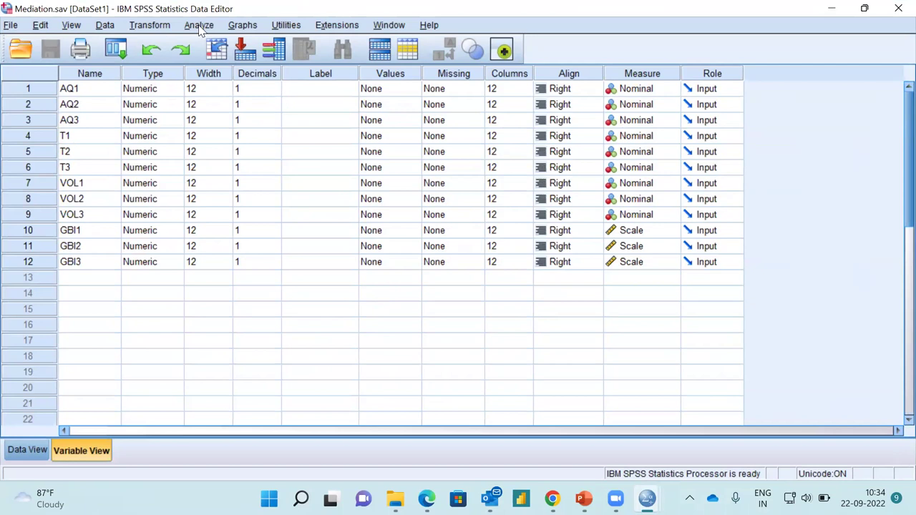
left_click(199, 26)
mouse_move(272, 194)
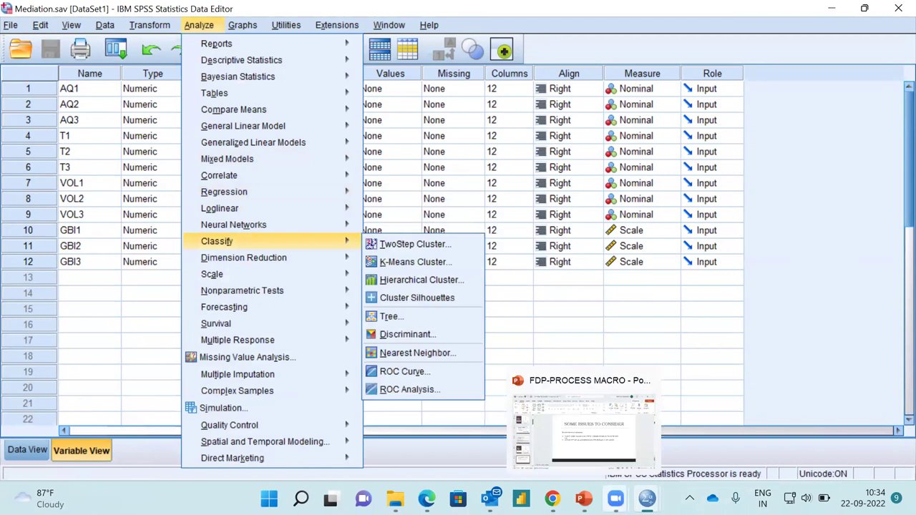
Switch to the FDP-PROCESS MACRO presentation in PowerPoint, start the slide show from slide 8, and advance to the following slide
left_click(584, 499)
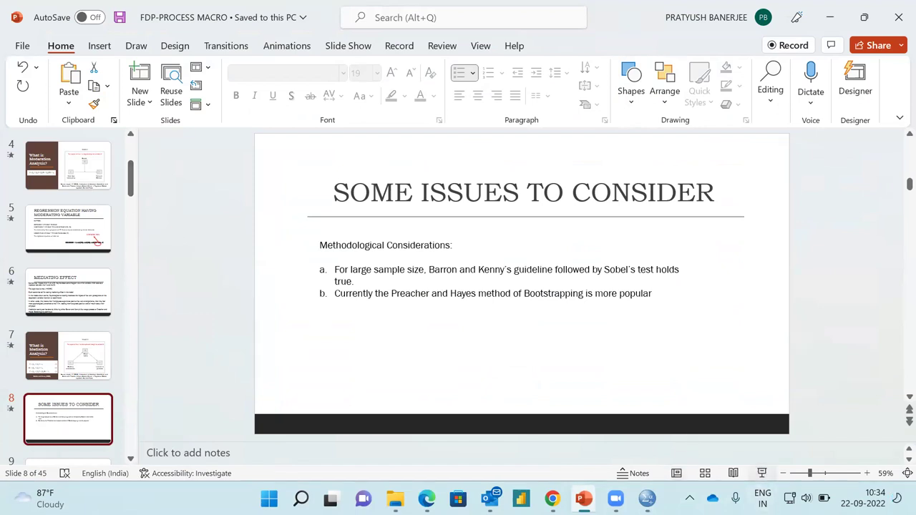
left_click(761, 474)
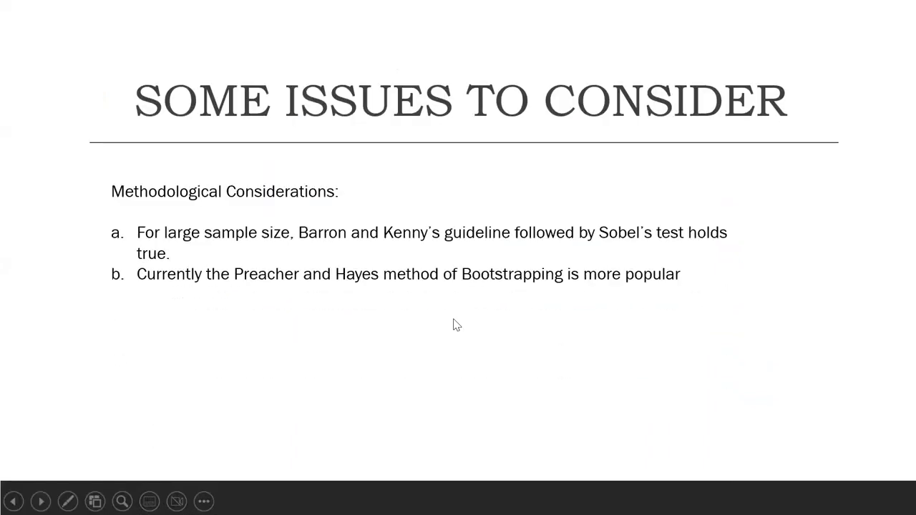
left_click(457, 325)
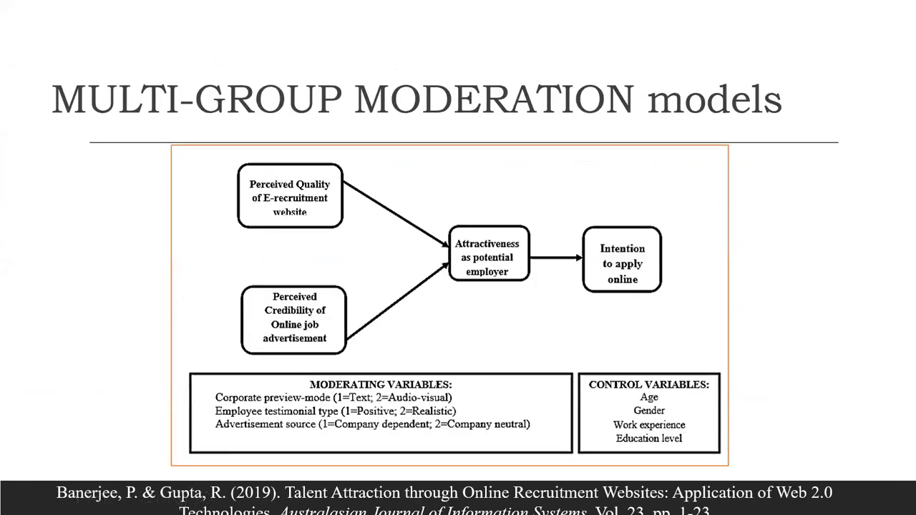
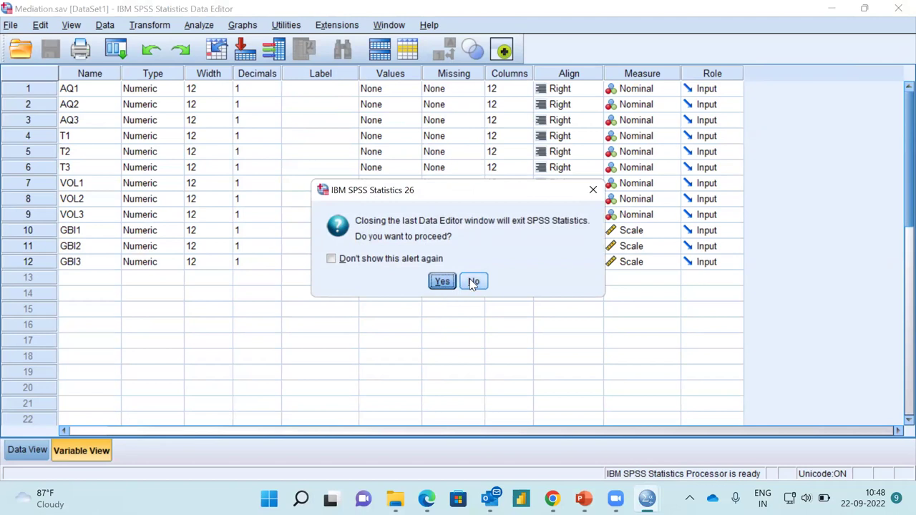
Decline exiting SPSS, minimize the Data Editor, and open the Exercise 1-Moderated mediation dataset from the IMI FDP- Process Macro folder
left_click(473, 282)
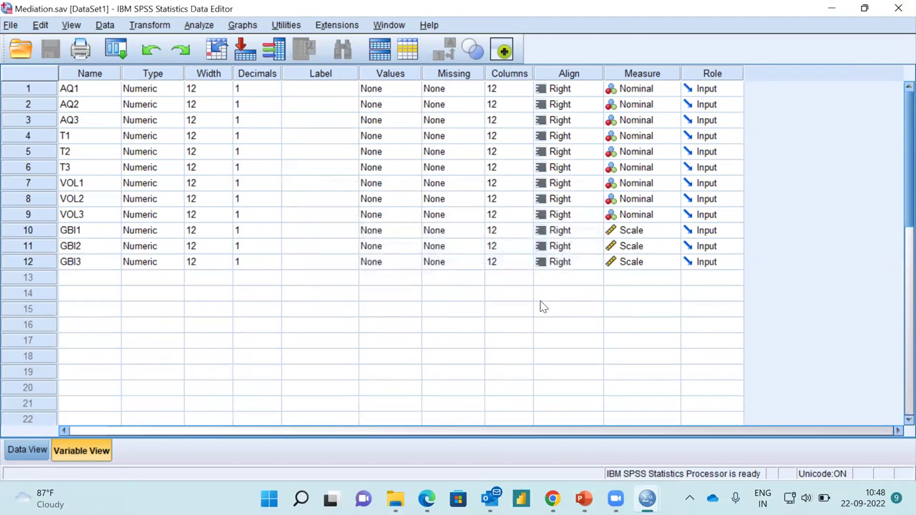
left_click(833, 11)
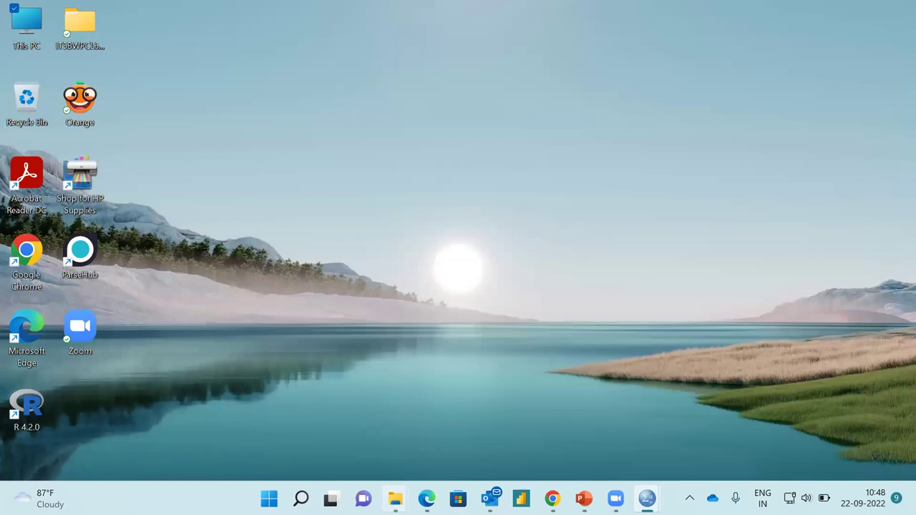
mouse_move(395, 499)
left_click(466, 433)
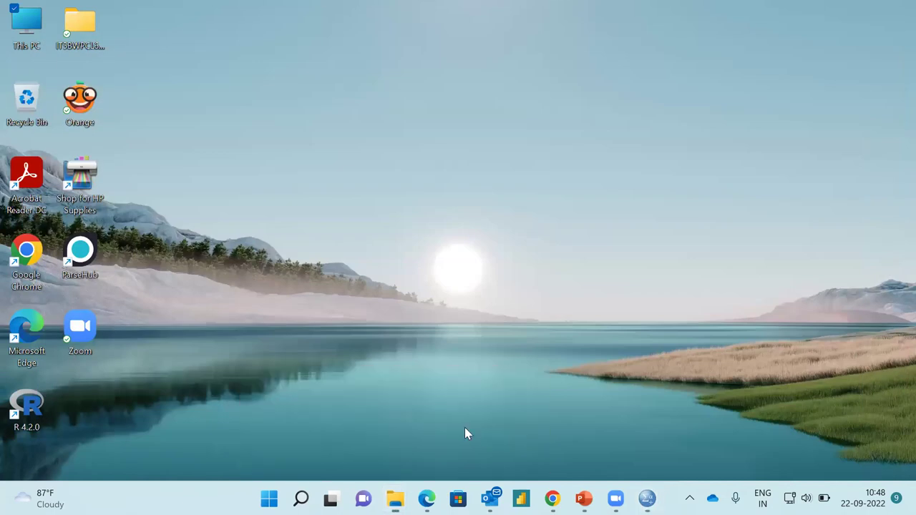
left_click(331, 73)
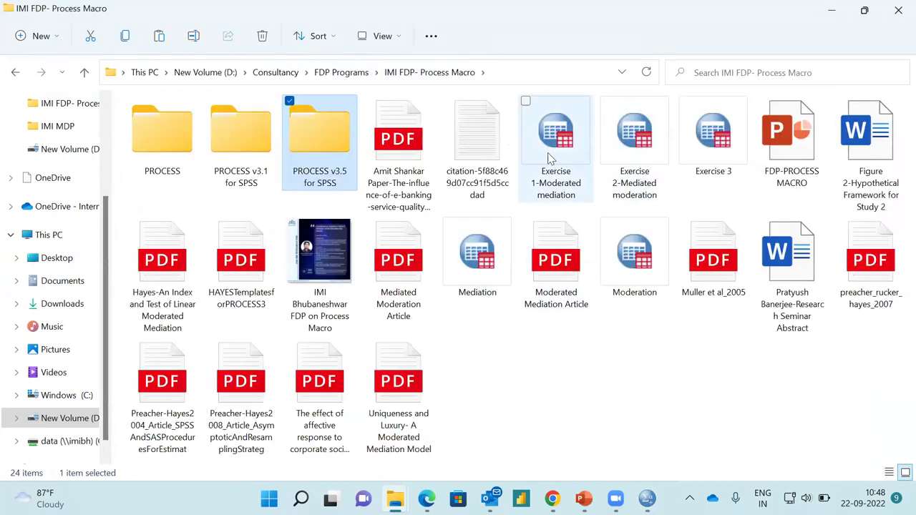
double_click(552, 159)
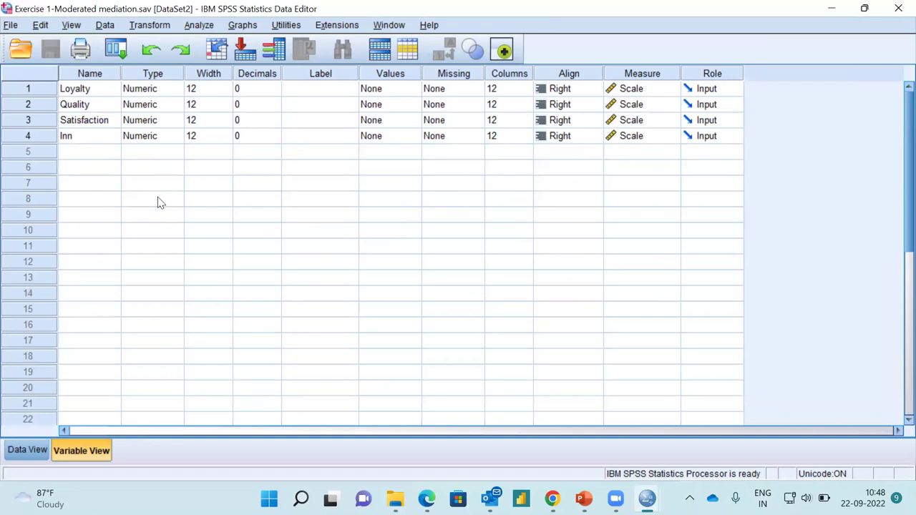
Rename the variable Inn to Innov and the variable Satisfaction to Sat, and save the dataset
left_click(73, 137)
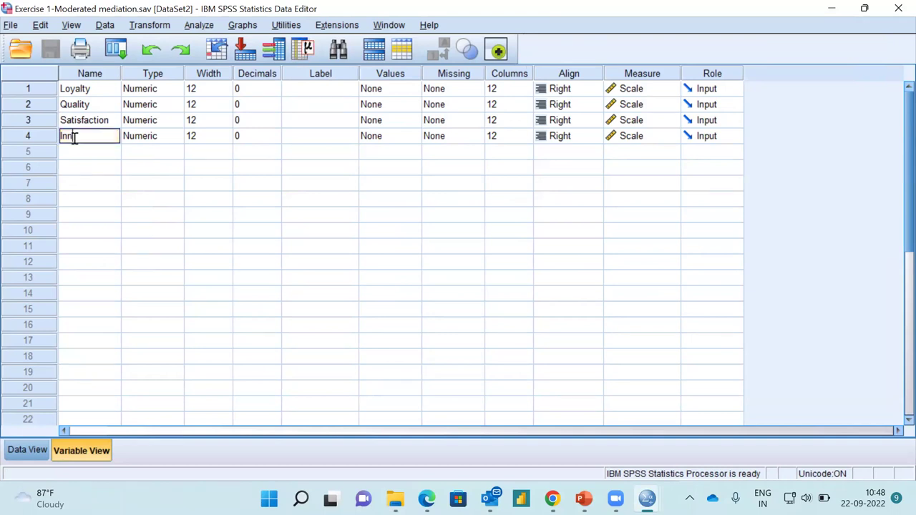
type("ov")
left_click(84, 156)
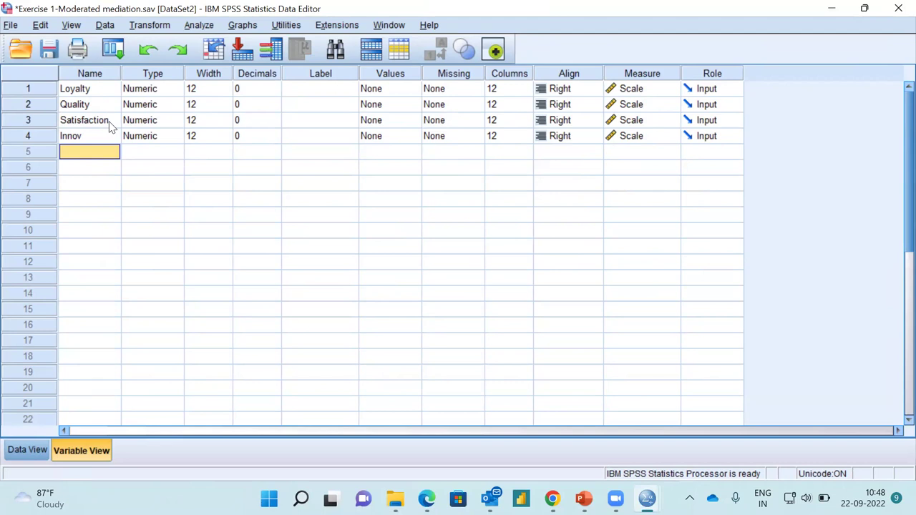
double_click(111, 121)
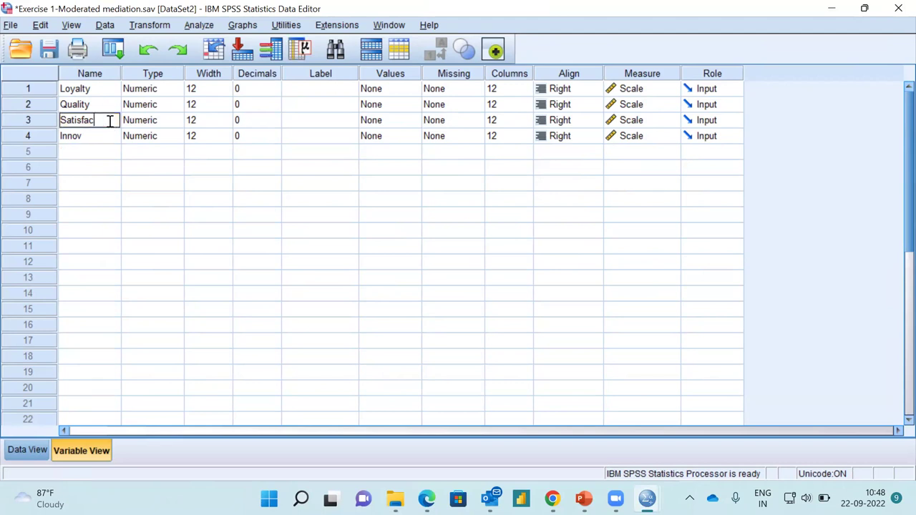
left_click(99, 168)
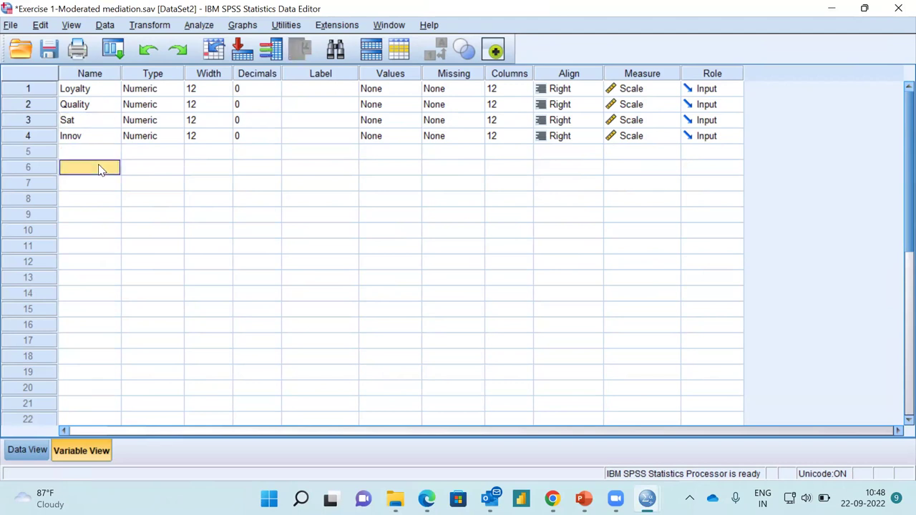
key("ctrl+s")
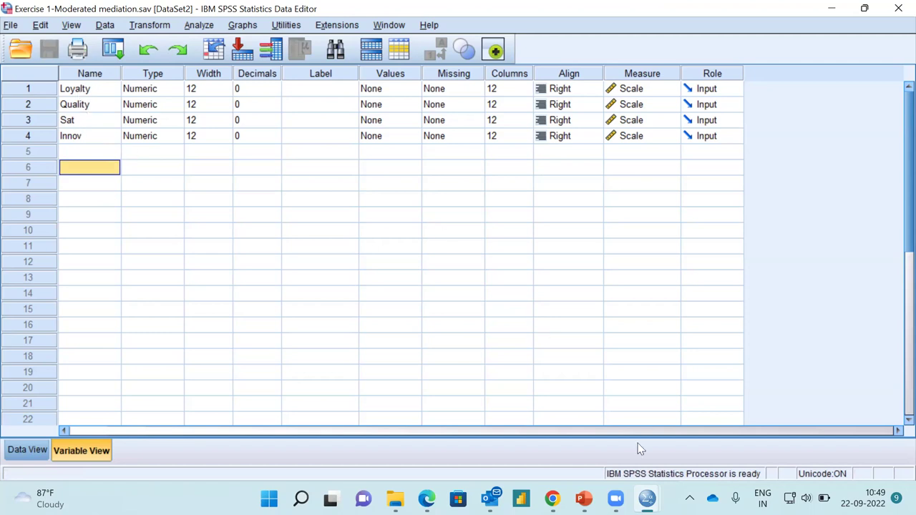
Switch to PowerPoint to review the Exercise 1 – Moderated Mediation model diagram, and minimize it to return to the dataset
left_click(584, 499)
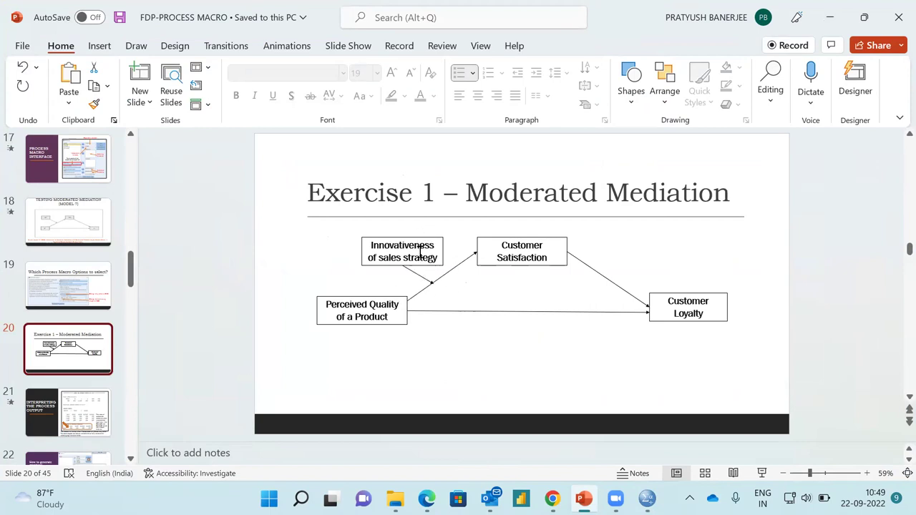
double_click(834, 34)
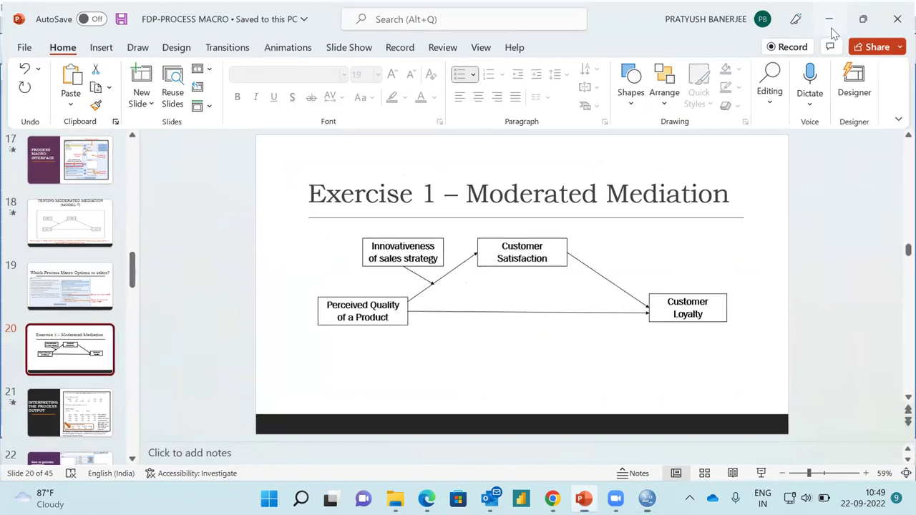
left_click(830, 20)
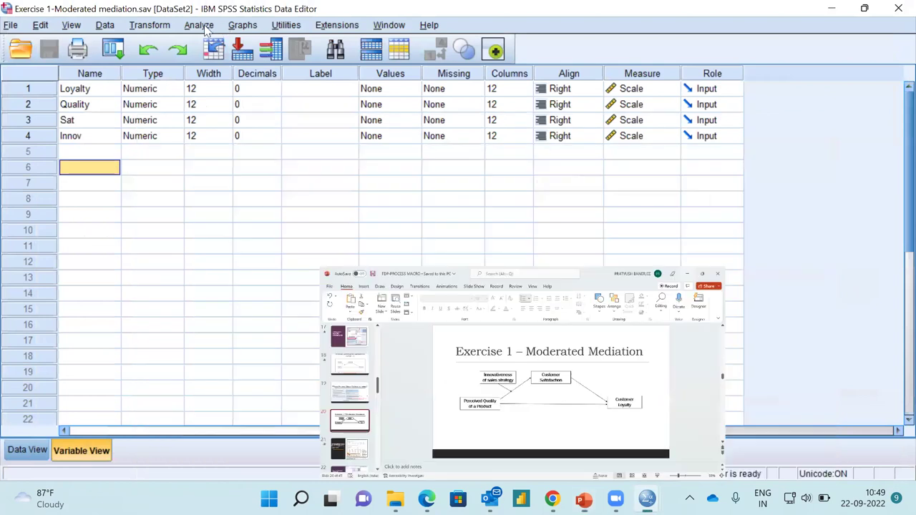
Start a PROCESS v3.5 regression analysis and assign Quality as the X variable and Loyalty as the Y variable
left_click(198, 25)
mouse_move(287, 193)
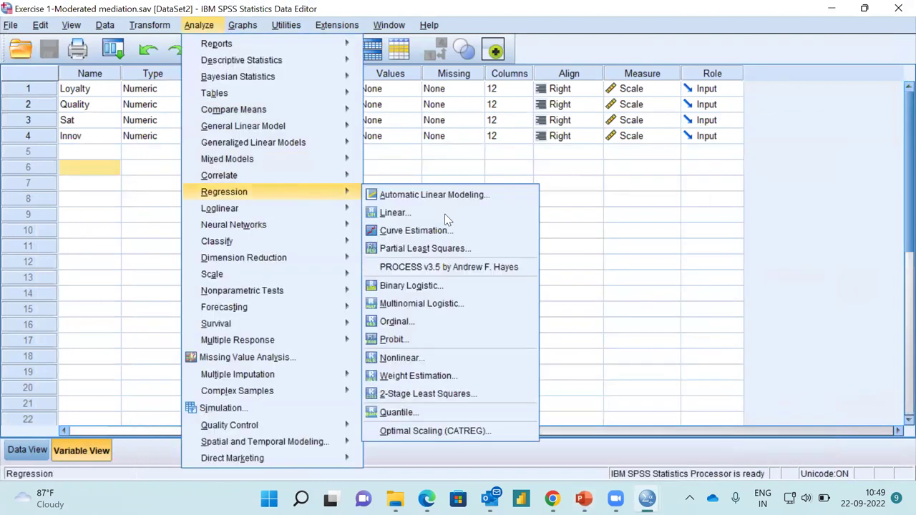
left_click(444, 269)
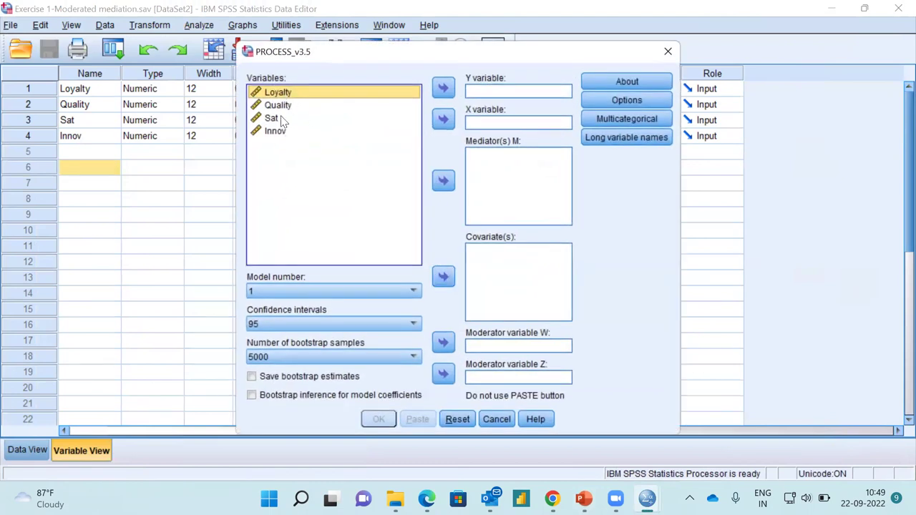
left_click(286, 107)
left_click(443, 119)
left_click(286, 96)
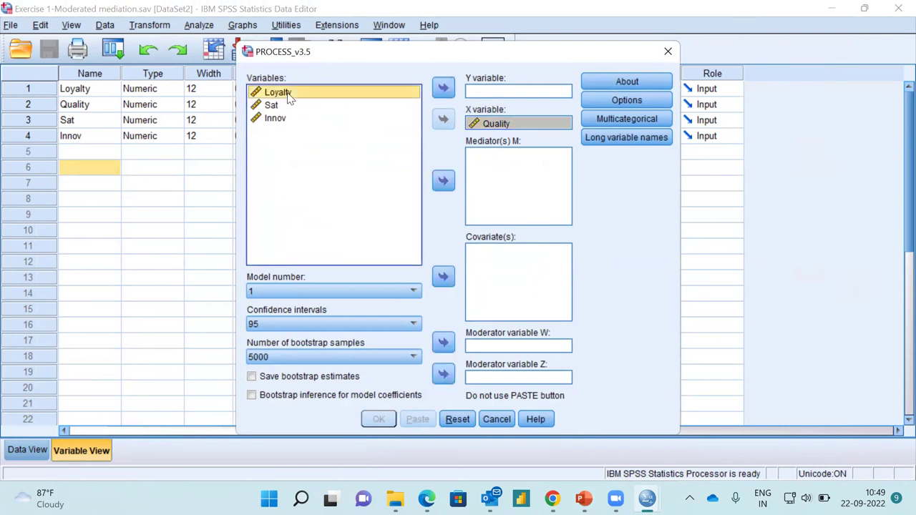
left_click(439, 91)
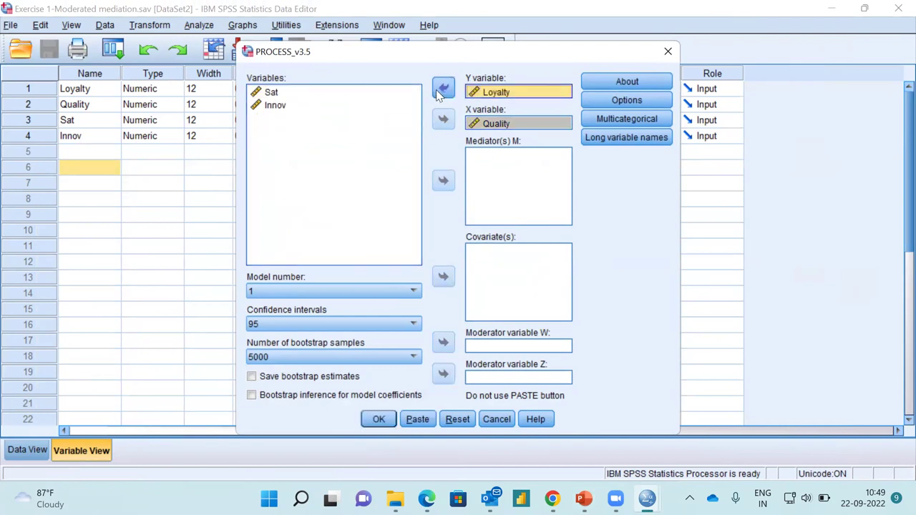
Assign Sat as the mediator M and Innov as the moderator variable W for the PROCESS analysis
left_click(276, 94)
left_click(443, 181)
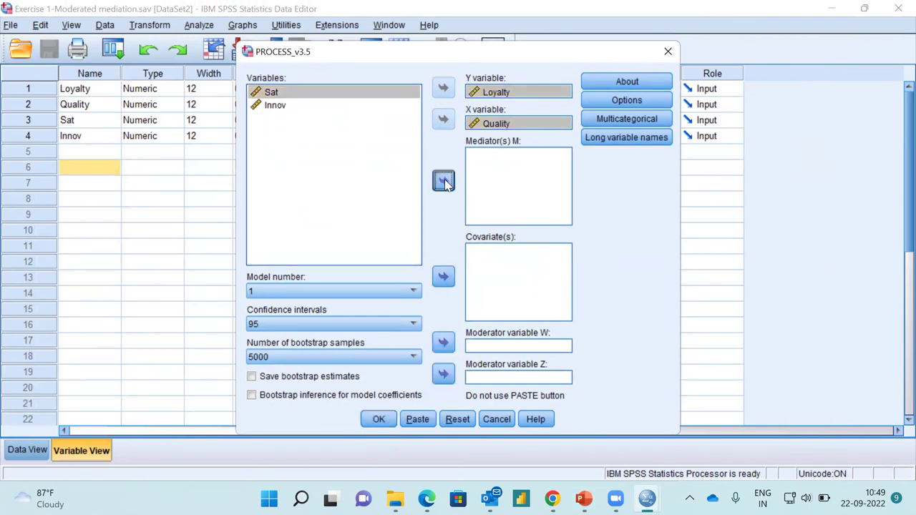
left_click(278, 93)
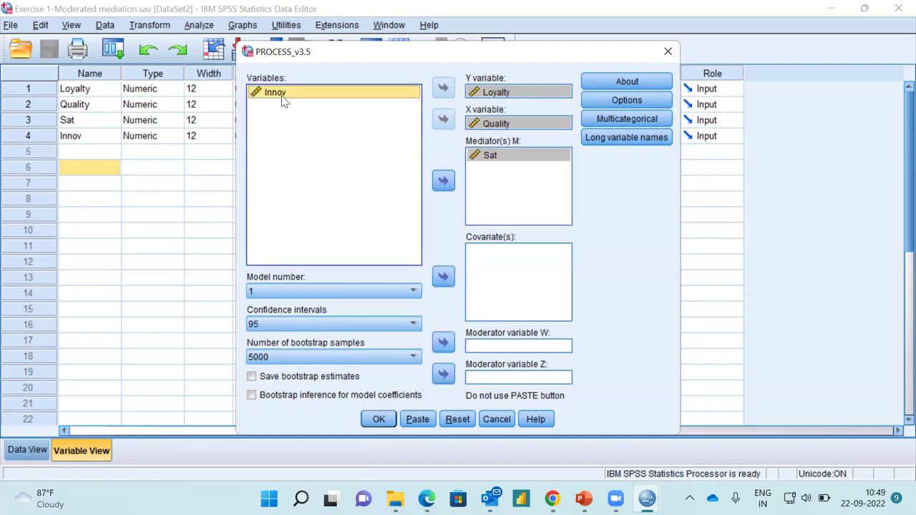
left_click(443, 343)
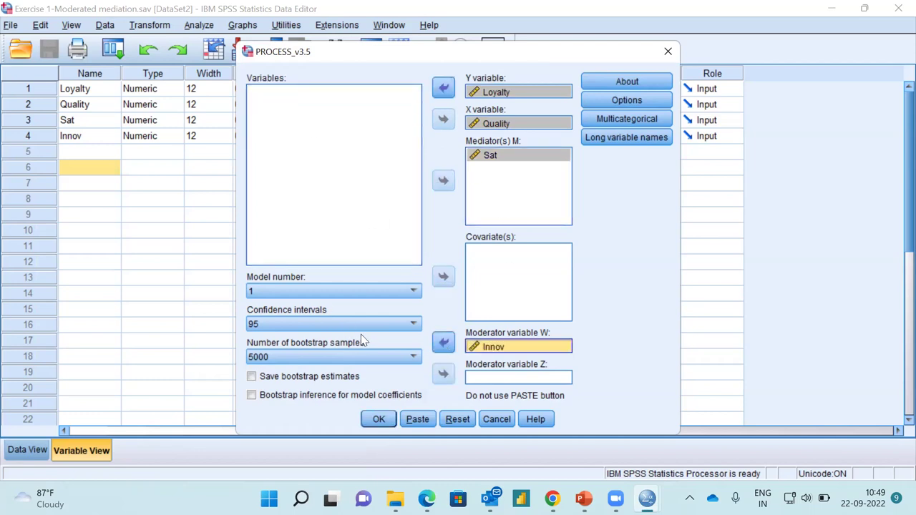
Set the PROCESS model number to 7 and enable Save bootstrap estimates
left_click(413, 292)
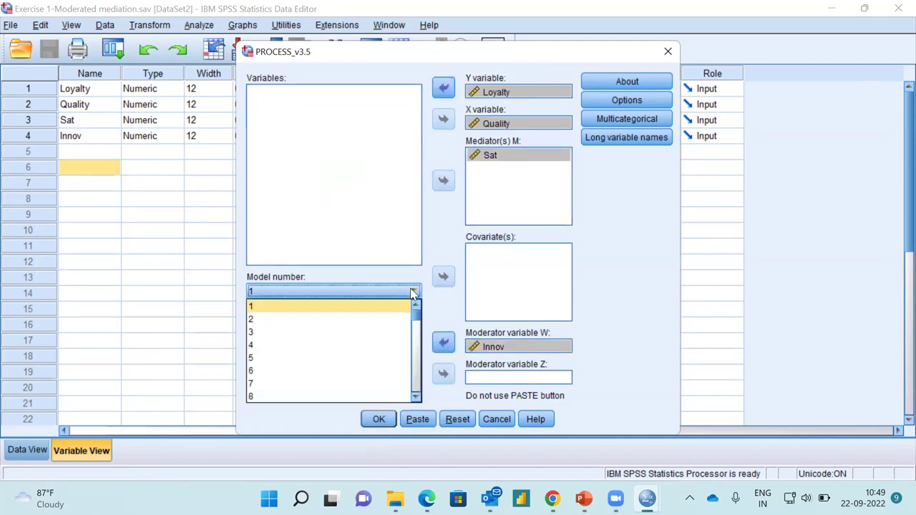
left_click(305, 386)
left_click(252, 376)
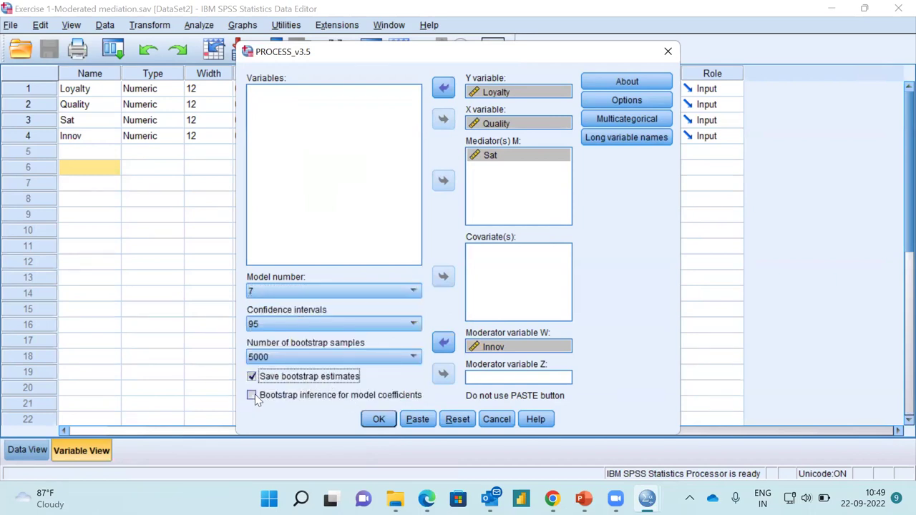
Try to set the PROCESS options to generate interaction code, condition at -1SD, Mean, +1SD, and mean center all variables that define products
left_click(633, 101)
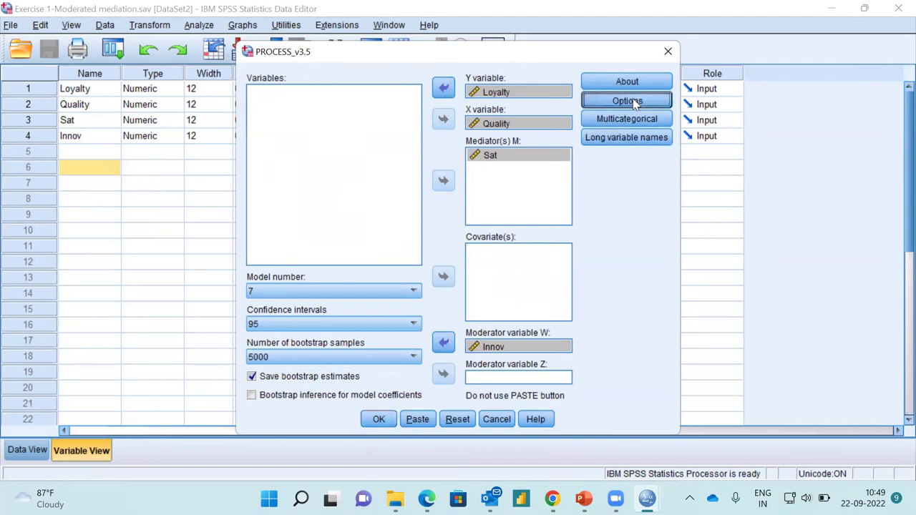
left_click(245, 136)
left_click(487, 328)
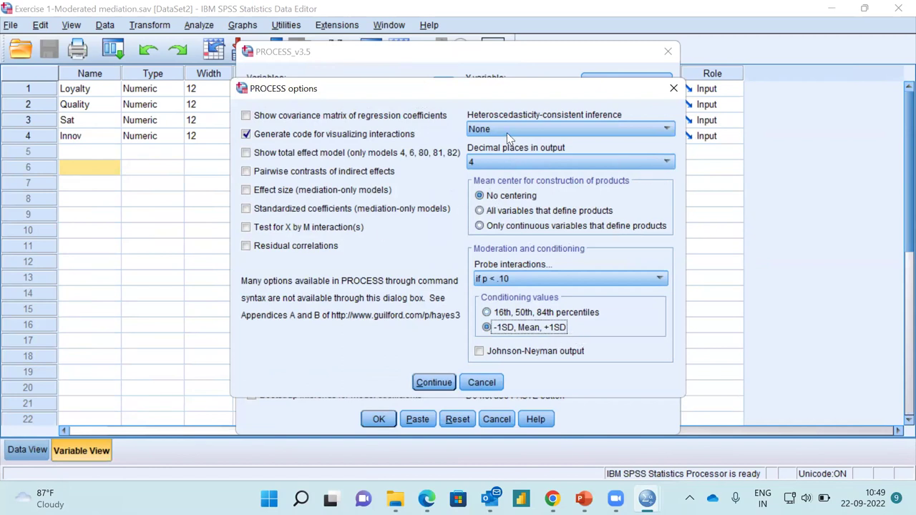
left_click(479, 210)
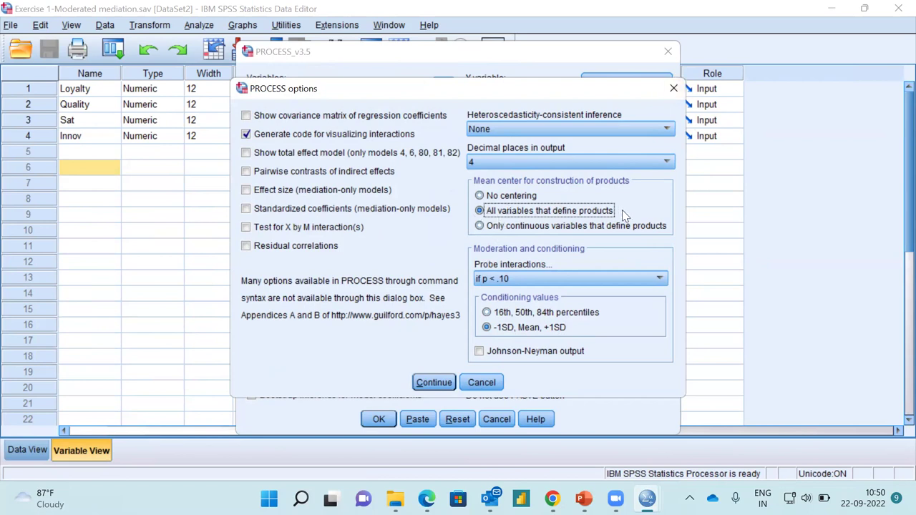
left_click(673, 89)
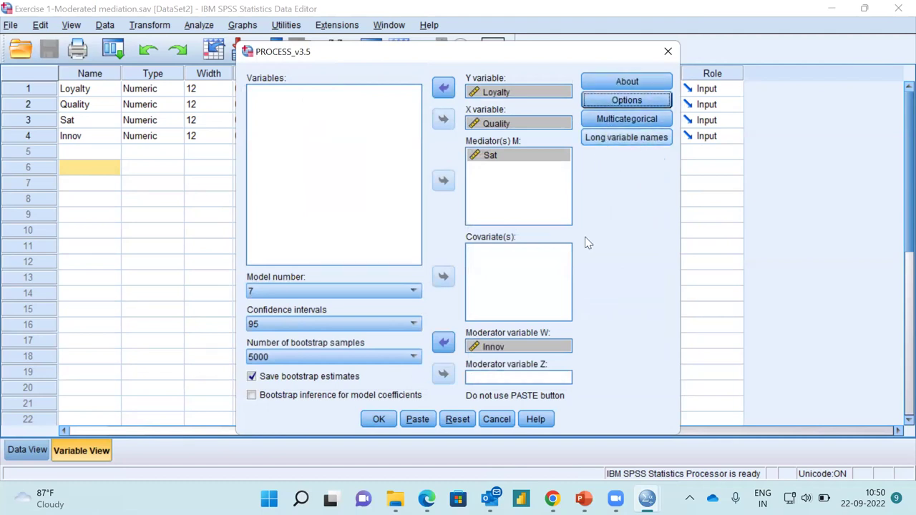
Run the PROCESS analysis and maximize the resulting output window
left_click(380, 418)
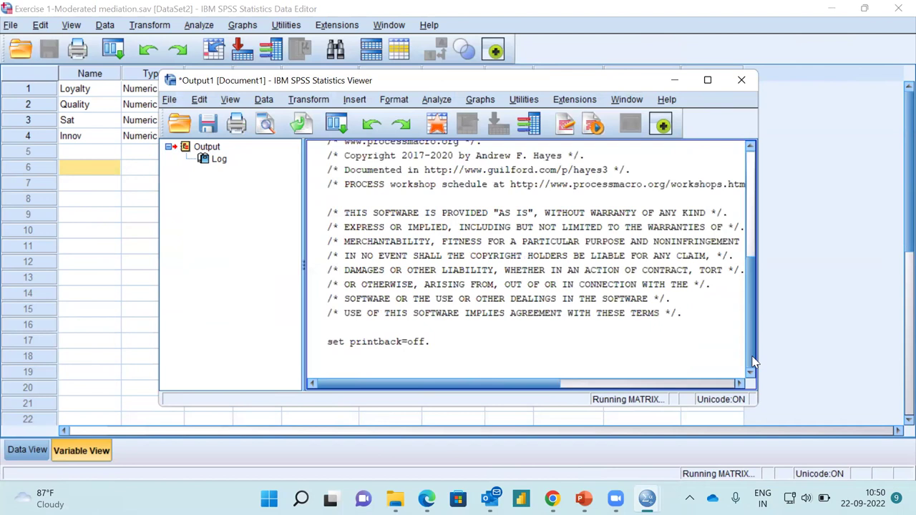
left_click(709, 81)
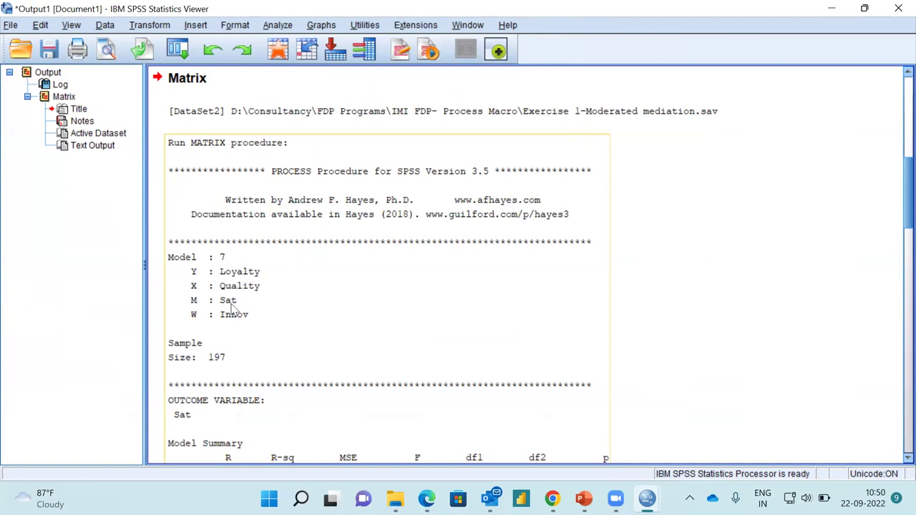
left_click(788, 315)
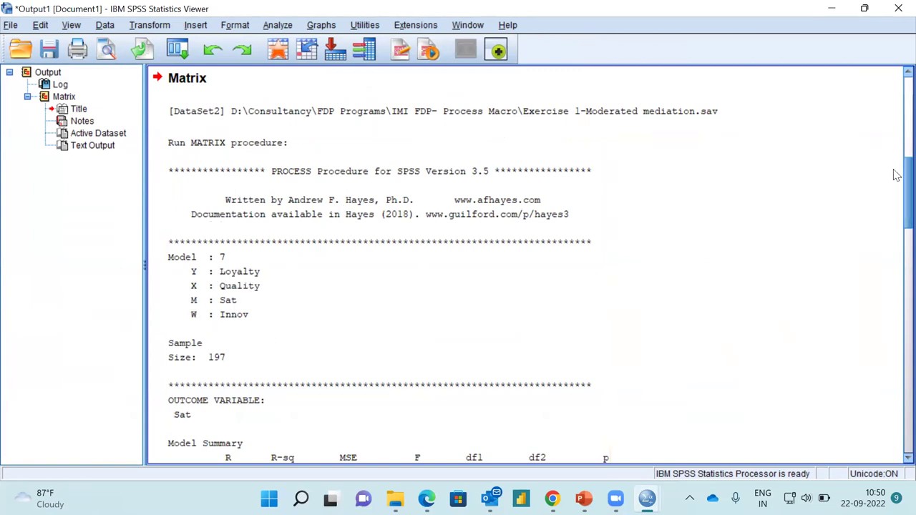
Review the output from the Sat and Loyalty model coefficients through the conditional indirect effects and the index of moderated mediation
scroll(895, 187, "down", 5)
left_click(299, 202)
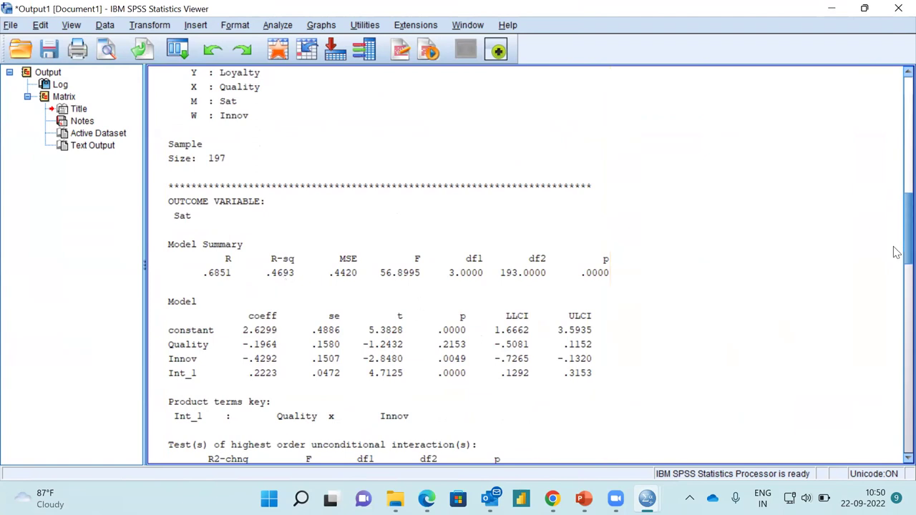
left_click_drag(897, 242, 897, 279)
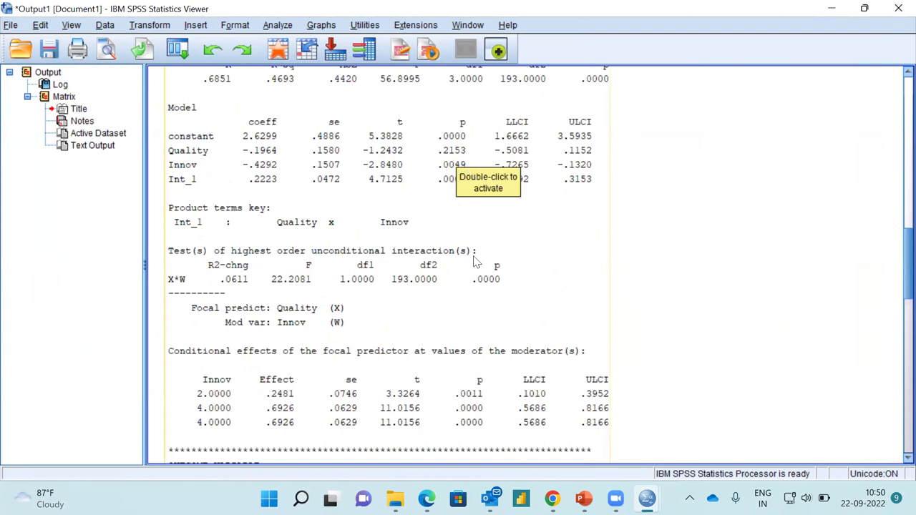
left_click(501, 143)
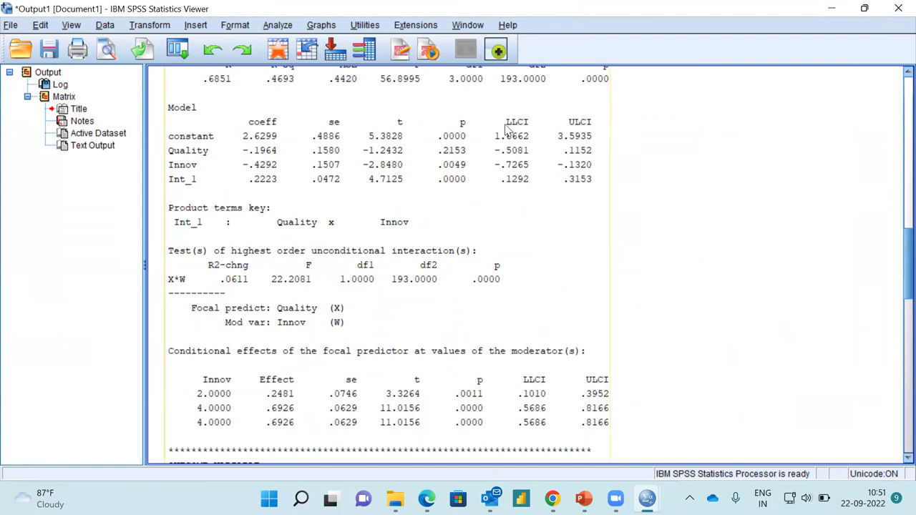
left_click(665, 254)
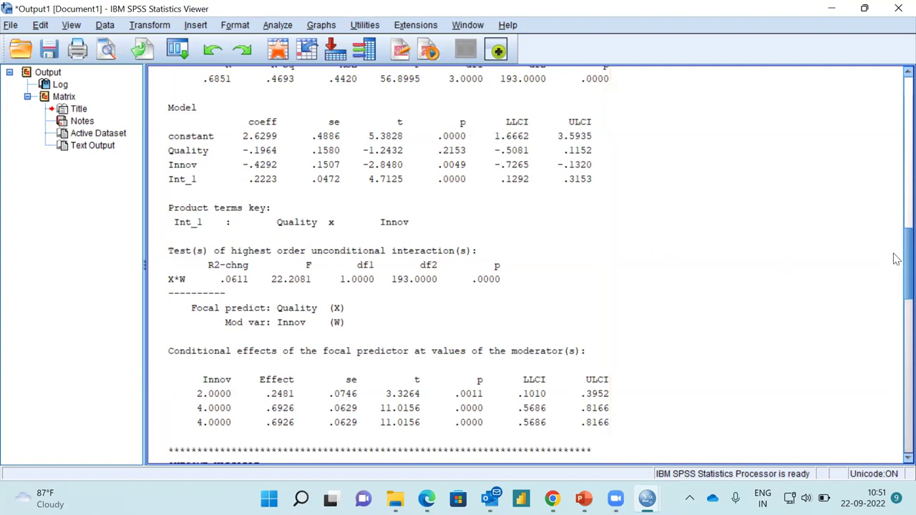
scroll(895, 257, "down", 3)
left_click(346, 167)
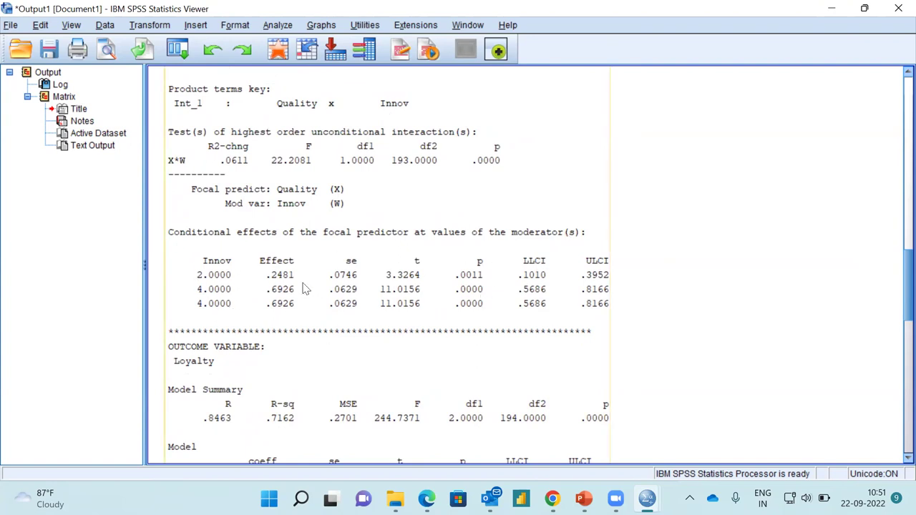
scroll(895, 302, "down", 3)
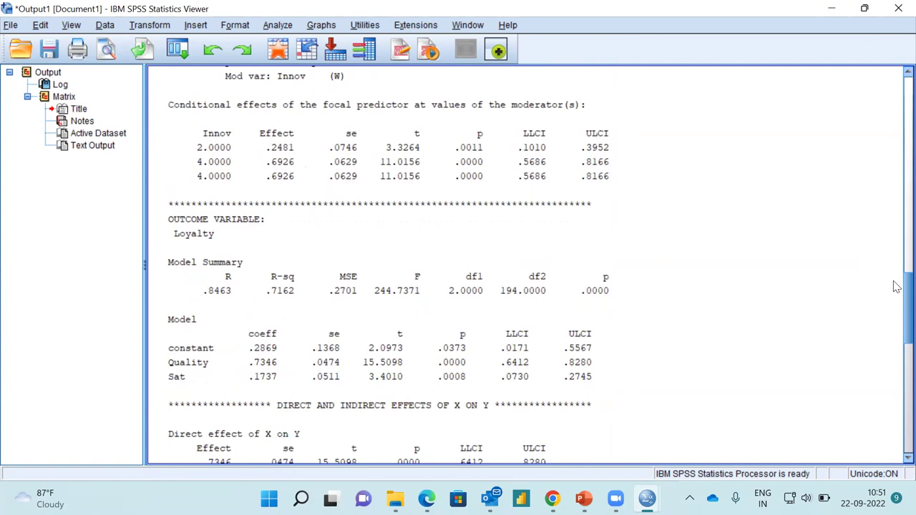
scroll(898, 320, "down", 2)
scroll(898, 320, "down", 5)
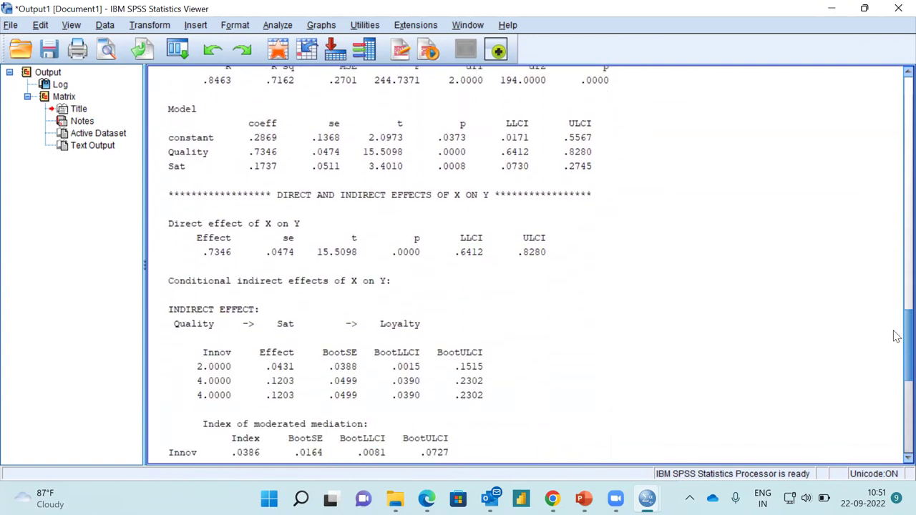
scroll(897, 340, "down", 1)
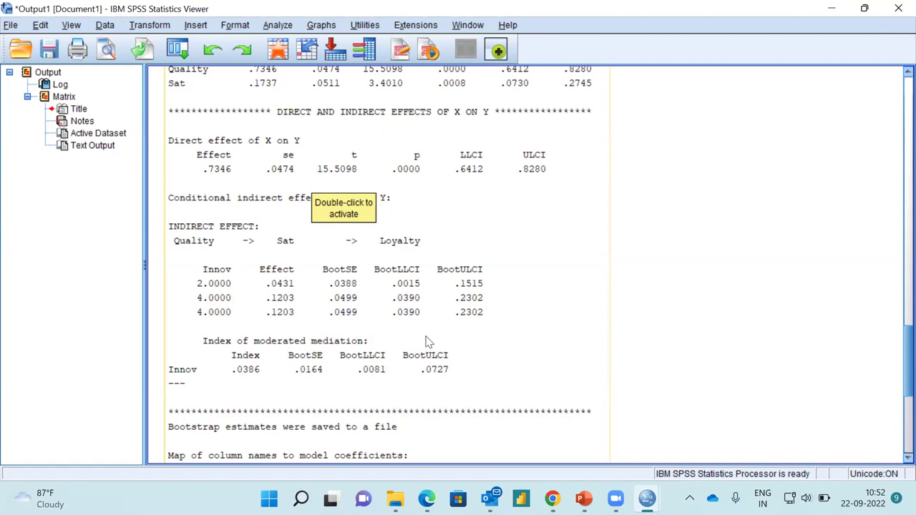
Switch to PowerPoint, present slide 21 on interpreting the PROCESS output with its annotations, and return to the SPSS output
left_click(584, 499)
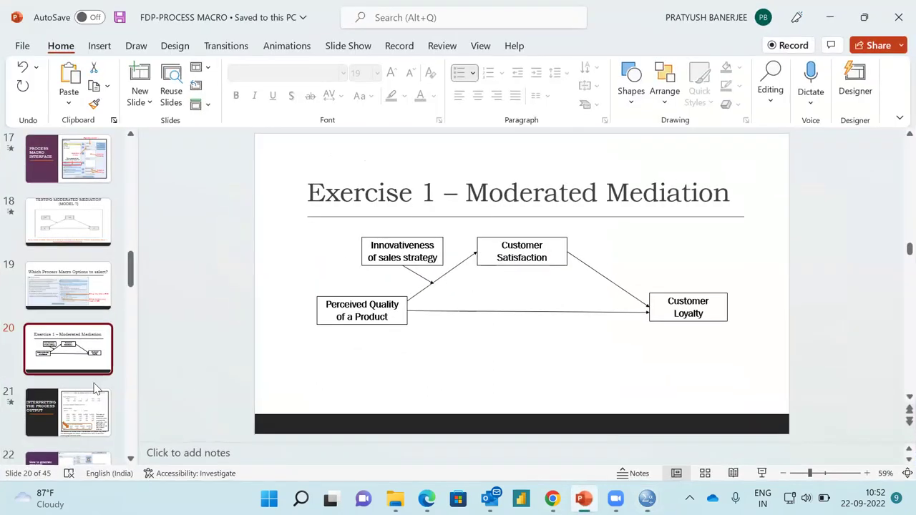
left_click(98, 406)
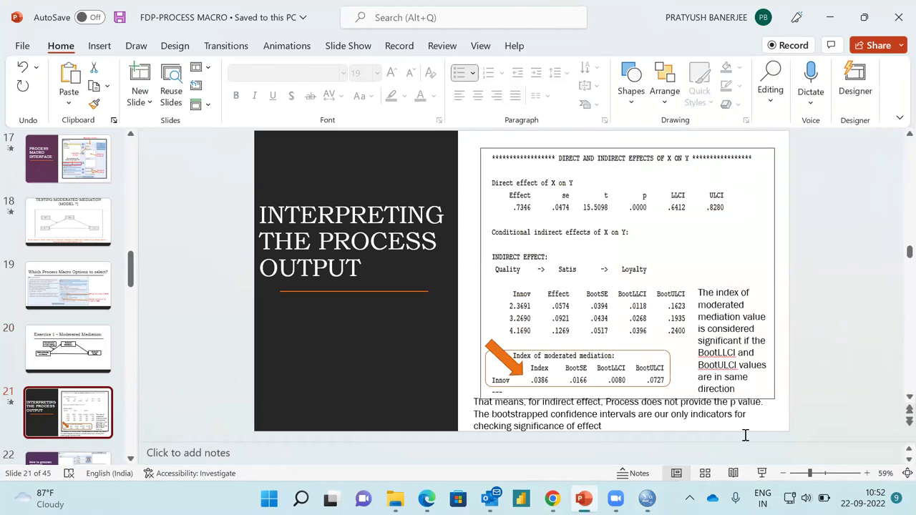
left_click(762, 473)
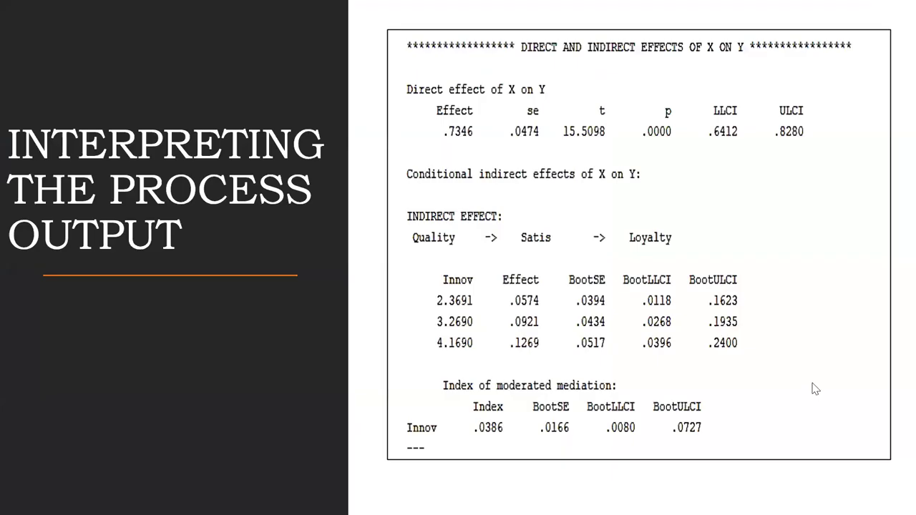
left_click(812, 389)
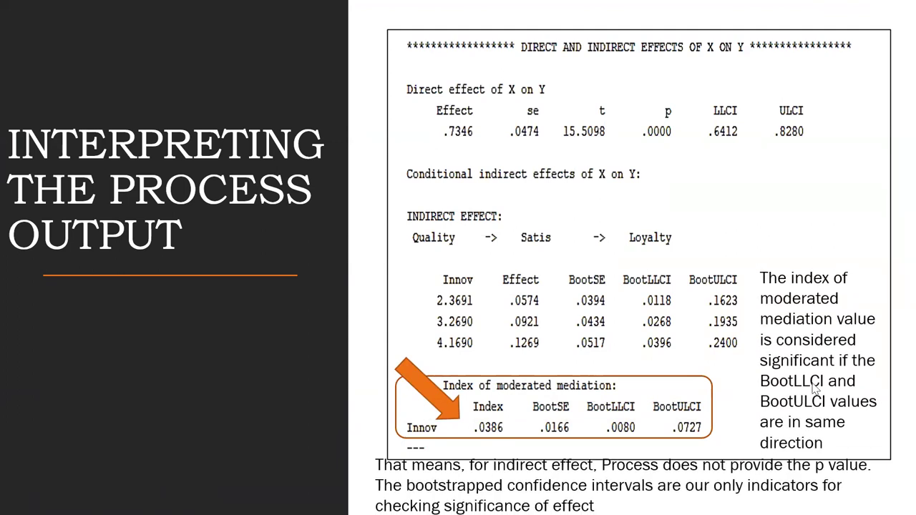
key("Escape")
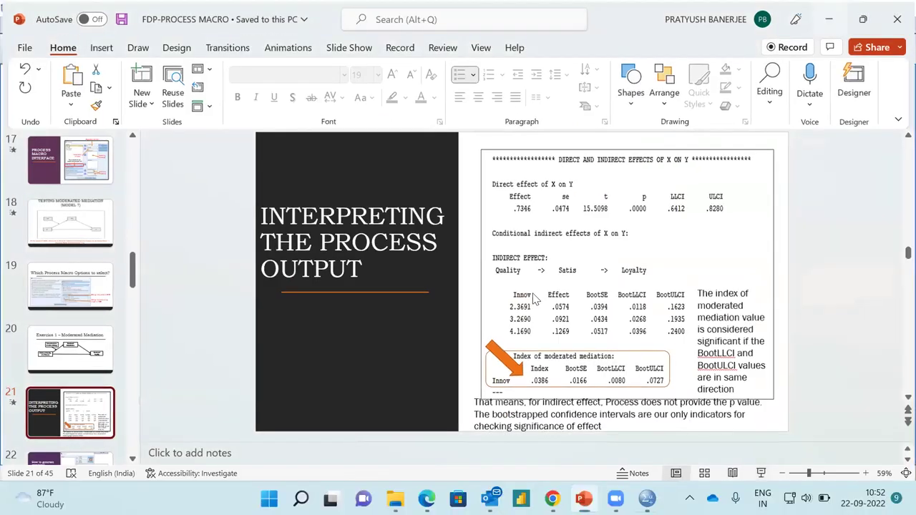
left_click(829, 19)
Re-examine the whole output from the opening log through both outcome models and indirect effects to the analysis notes
scroll(897, 110, "up", 10)
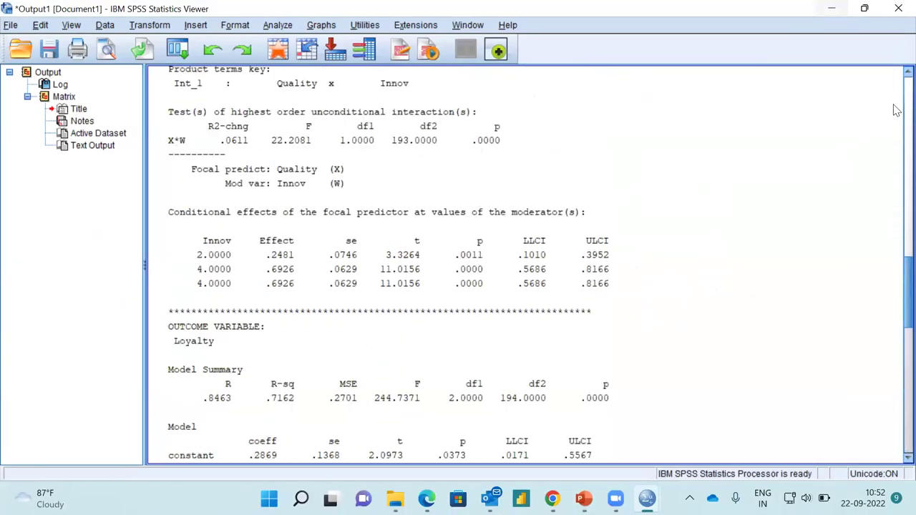
scroll(897, 111, "up", 15)
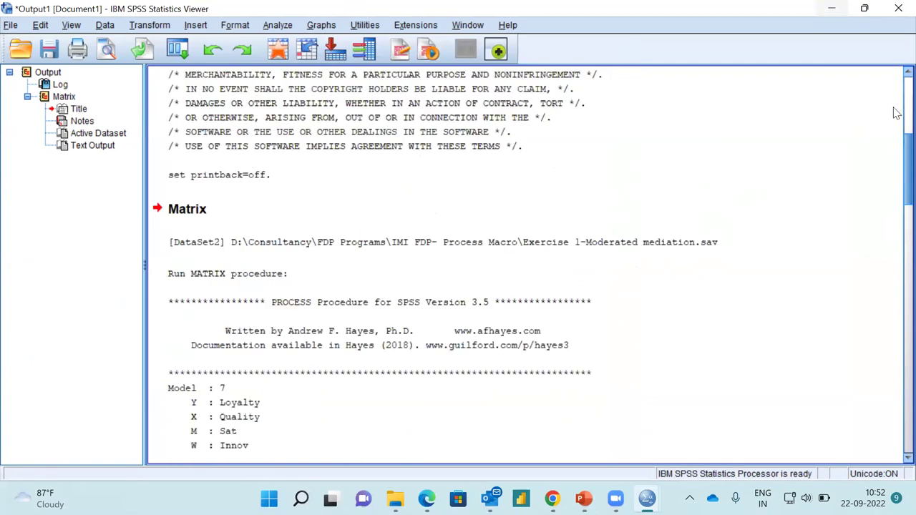
scroll(897, 113, "up", 7)
key("alt+a")
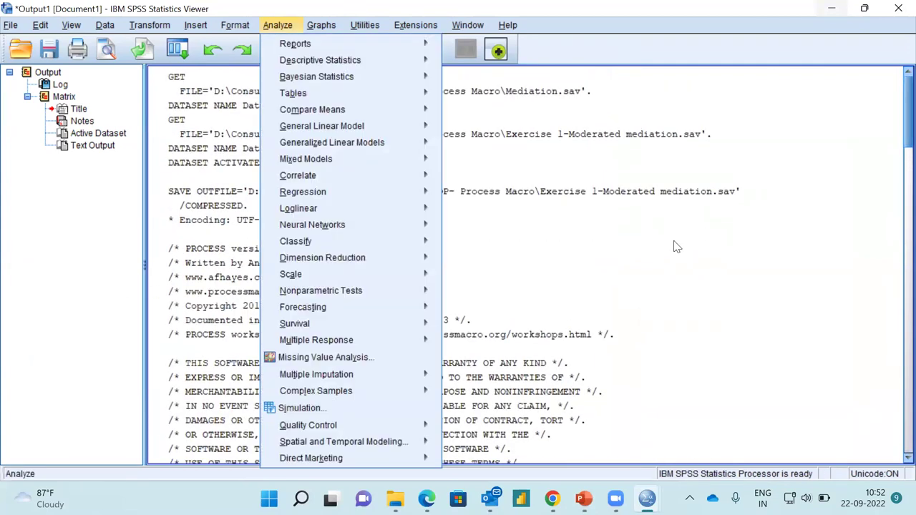
left_click(676, 247)
scroll(897, 247, "down", 4)
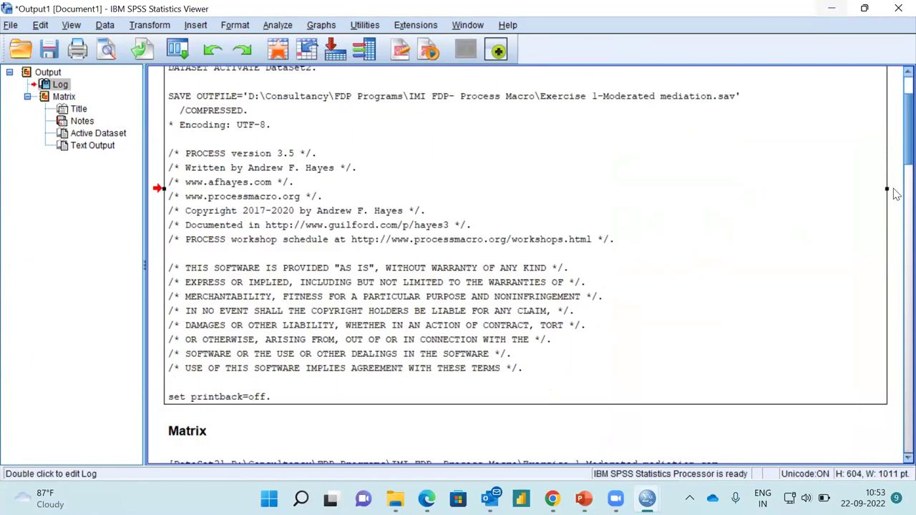
scroll(897, 247, "down", 9)
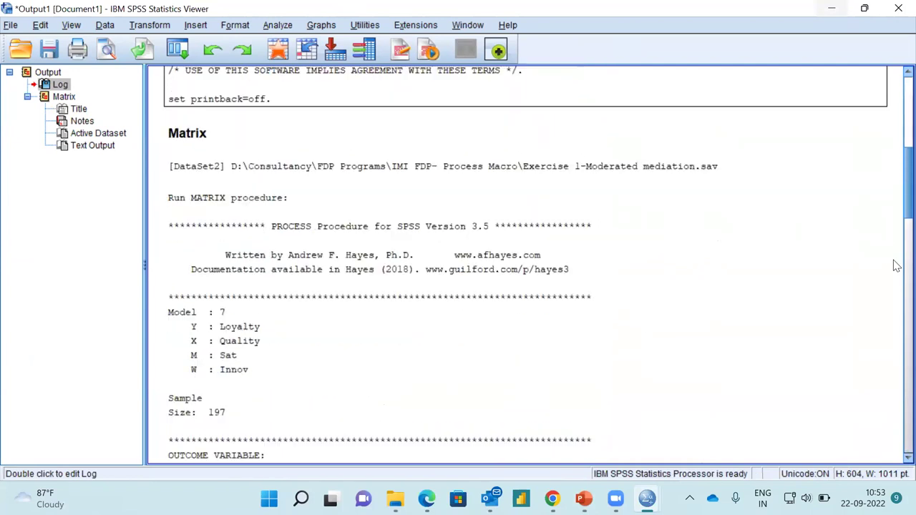
scroll(897, 271, "down", 10)
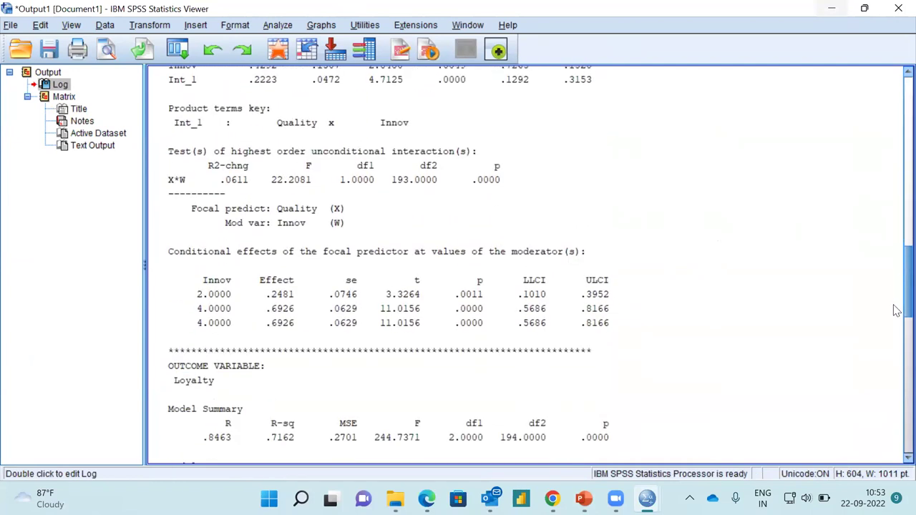
scroll(897, 329, "down", 4)
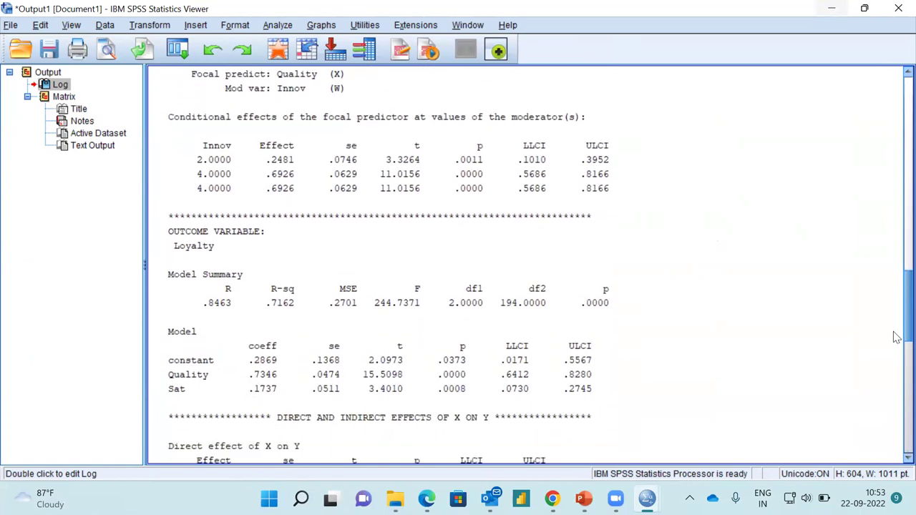
scroll(897, 344, "down", 4)
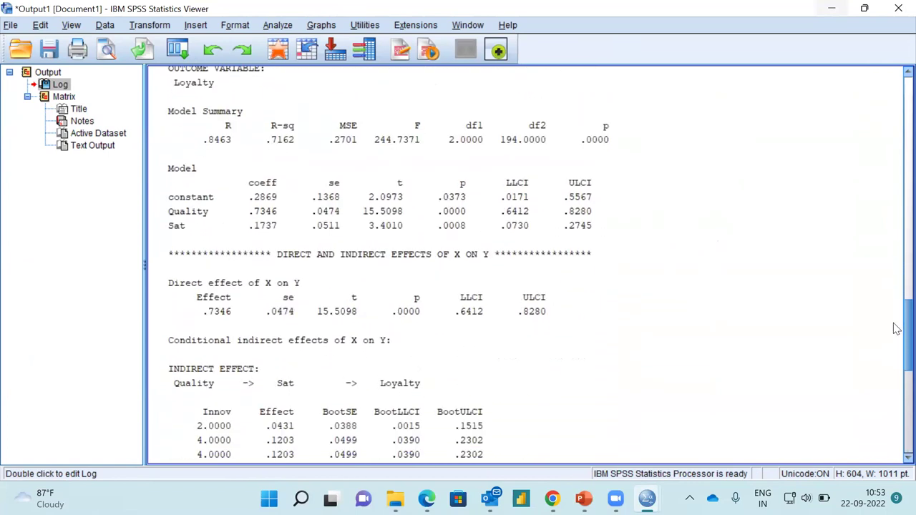
scroll(897, 347, "up", 5)
scroll(897, 352, "down", 4)
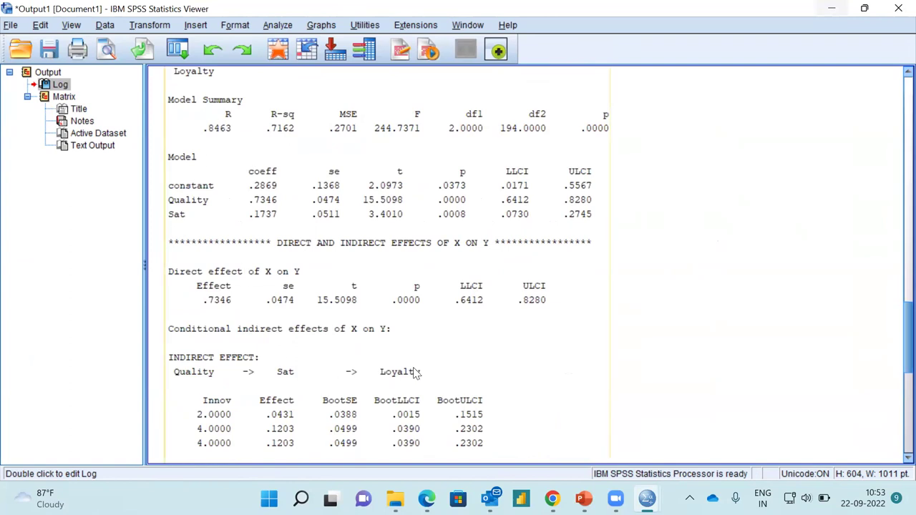
scroll(896, 358, "down", 7)
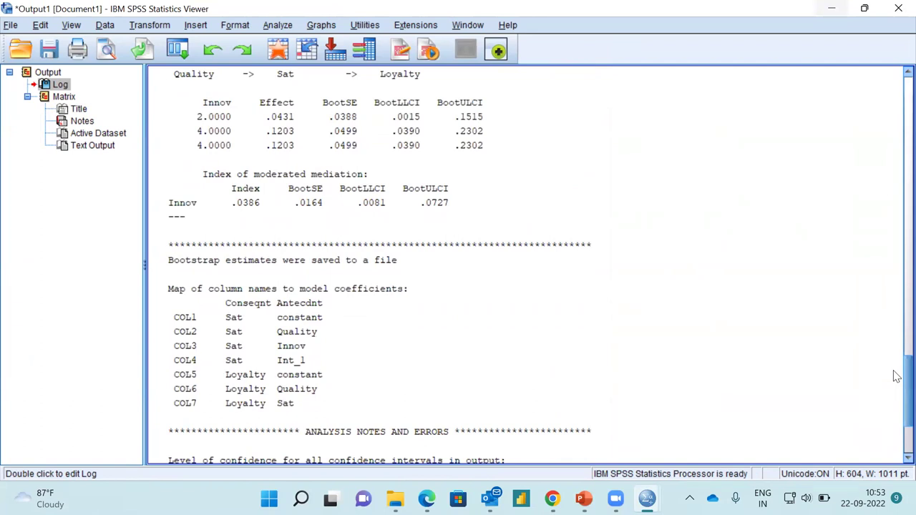
scroll(897, 408, "down", 3)
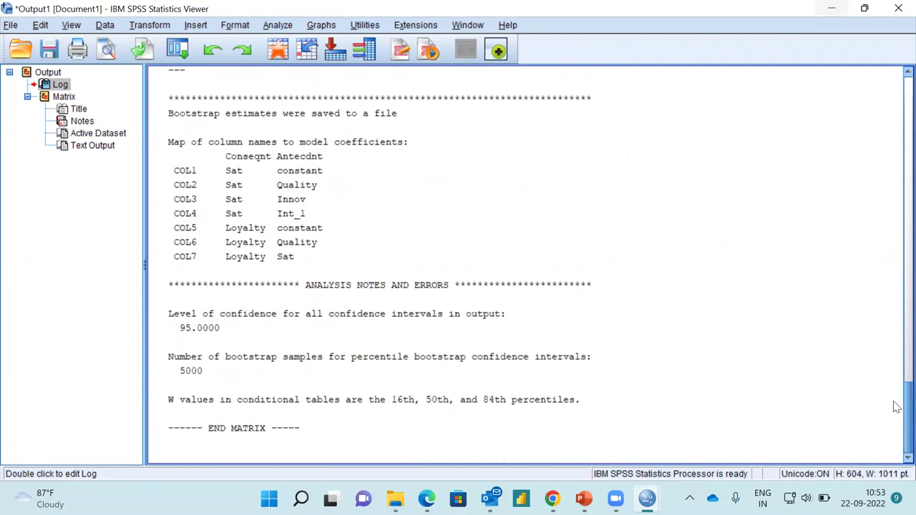
Go back to the model summary and coefficients for the outcome variable Sat
scroll(897, 343, "up", 10)
scroll(896, 247, "up", 8)
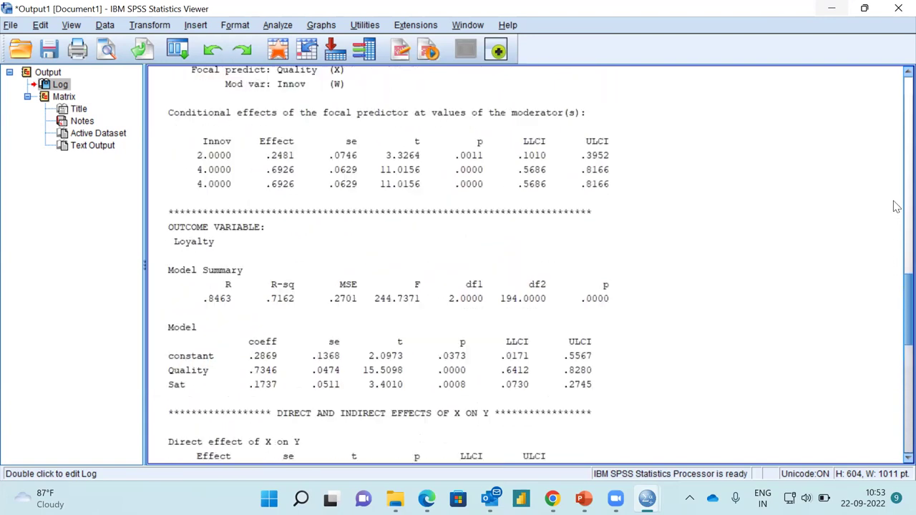
scroll(897, 163, "up", 8)
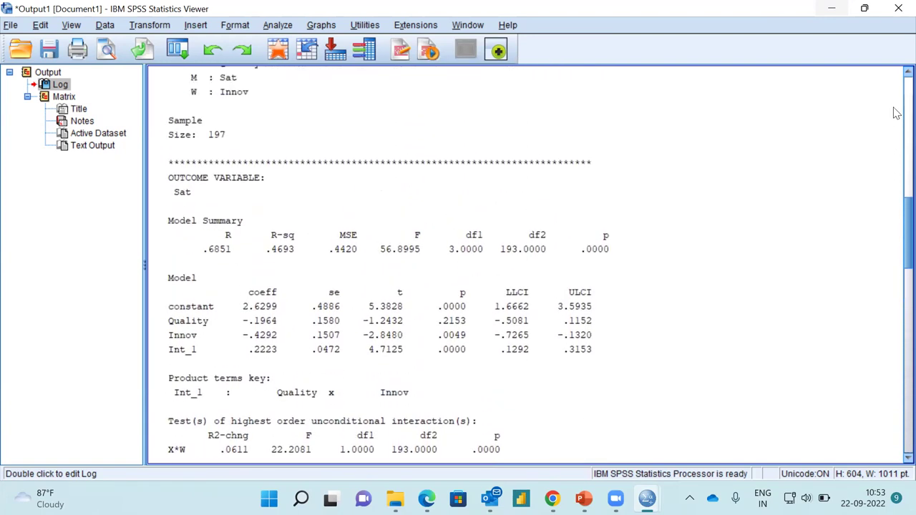
Rerun the PROCESS v3.5 Model 7 analysis with code generation for visualizing interactions enabled
scroll(897, 286, "up", 6)
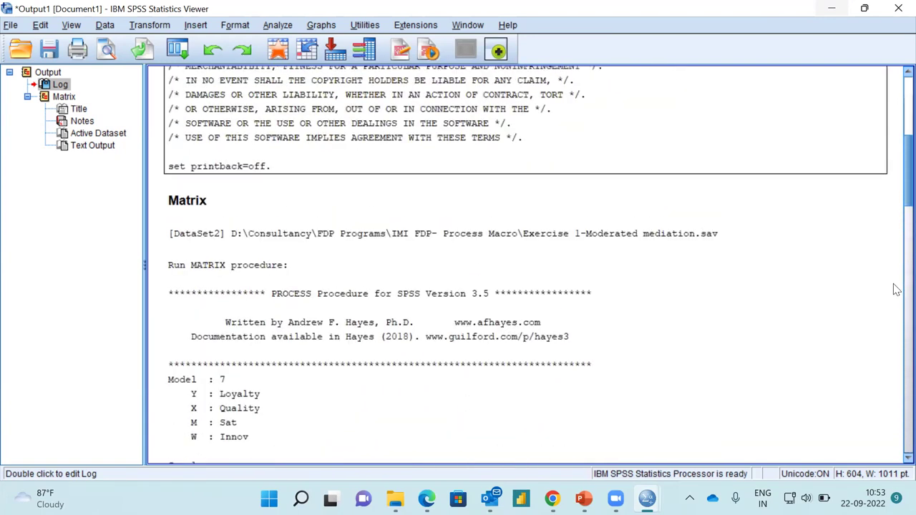
scroll(898, 358, "up", 3)
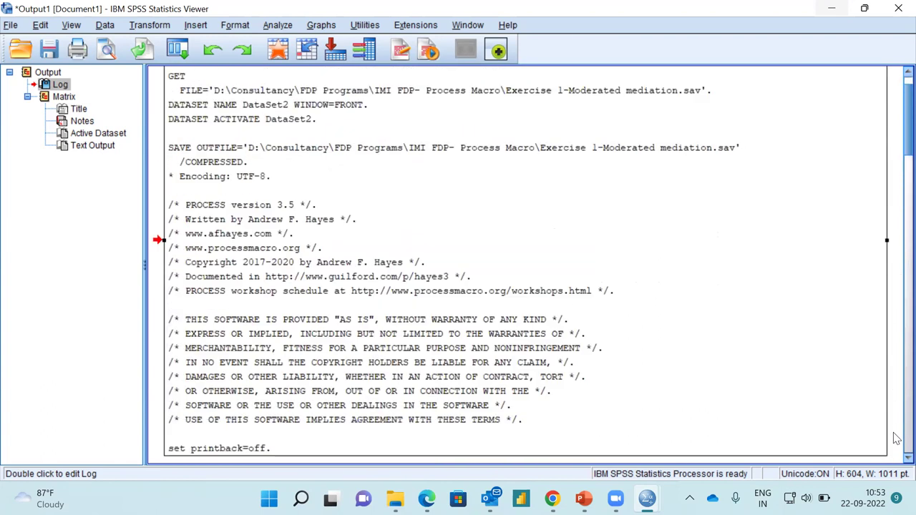
left_click_drag(908, 121, 907, 286)
scroll(816, 135, "down", 6)
scroll(450, 96, "down", 12)
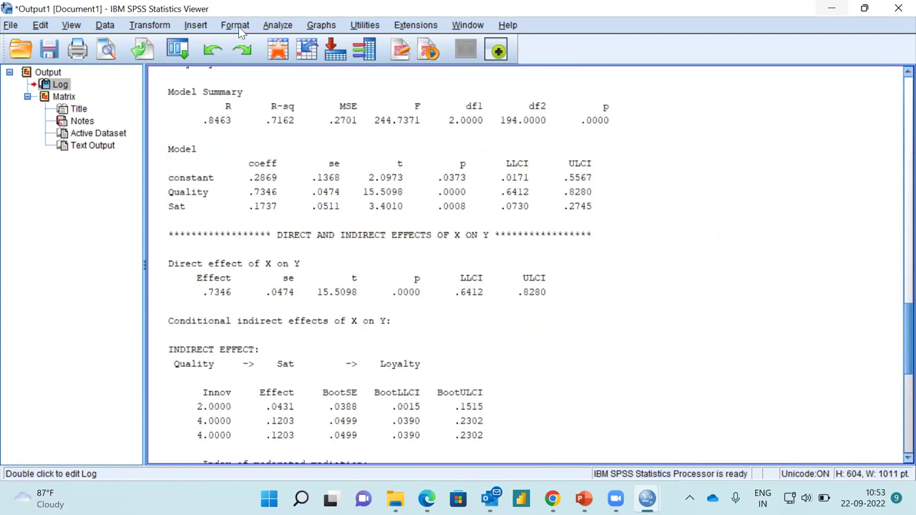
left_click(277, 25)
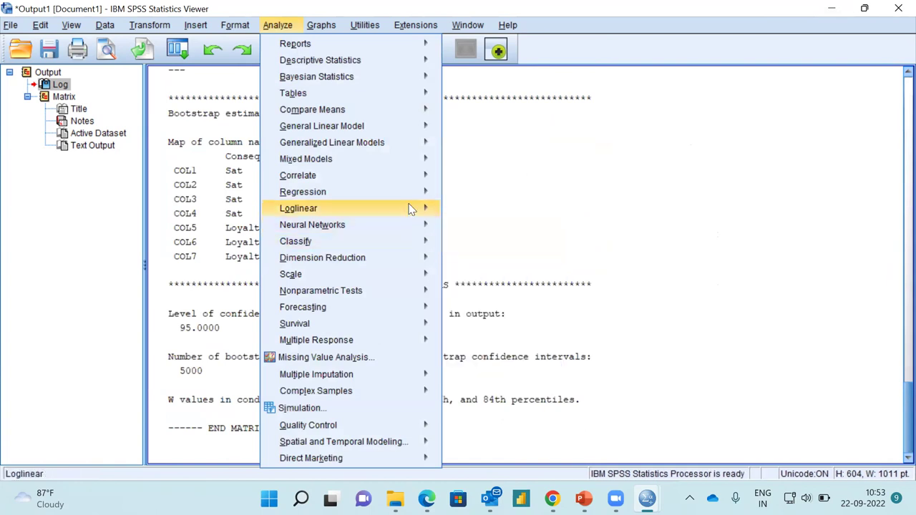
mouse_move(419, 193)
left_click(498, 268)
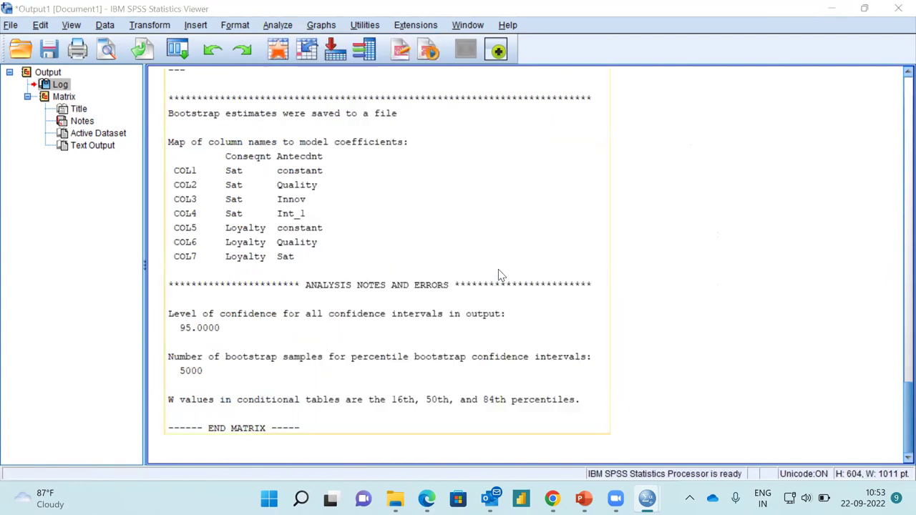
left_click(589, 103)
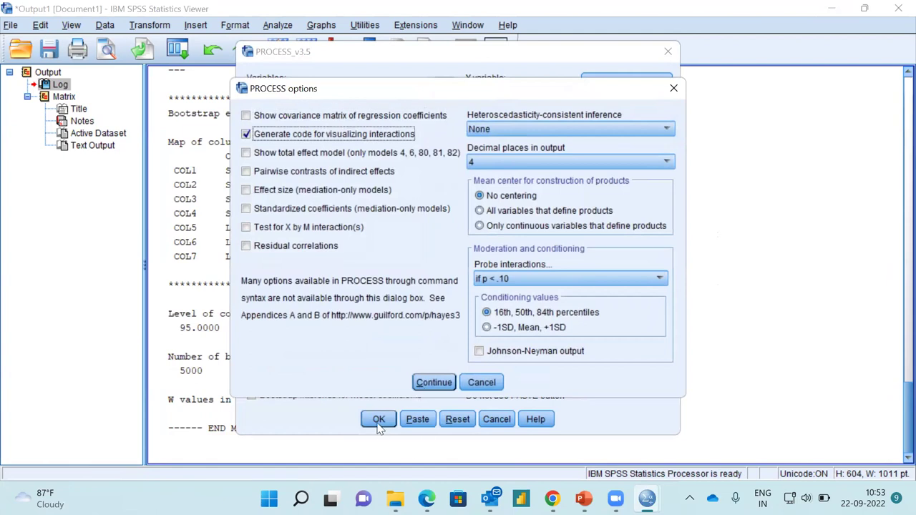
left_click(427, 384)
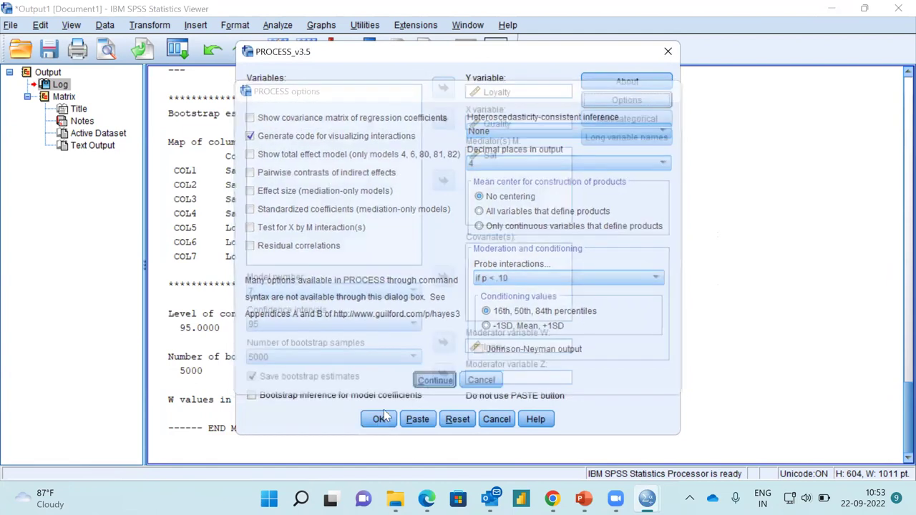
left_click(379, 421)
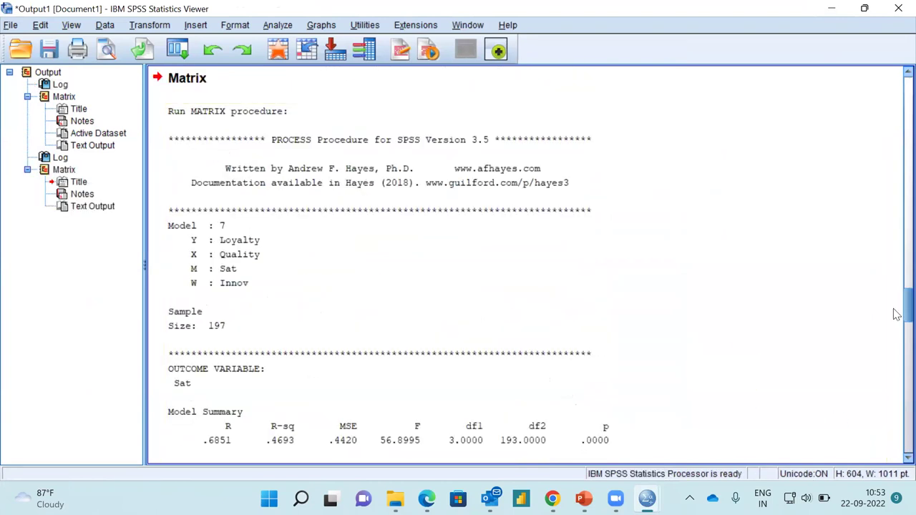
Examine the generated data and scatterplot code for the conditional effect, and switch to the PowerPoint slide on direct and indirect effects
left_click_drag(898, 316, 897, 351)
scroll(378, 266, "down", 8)
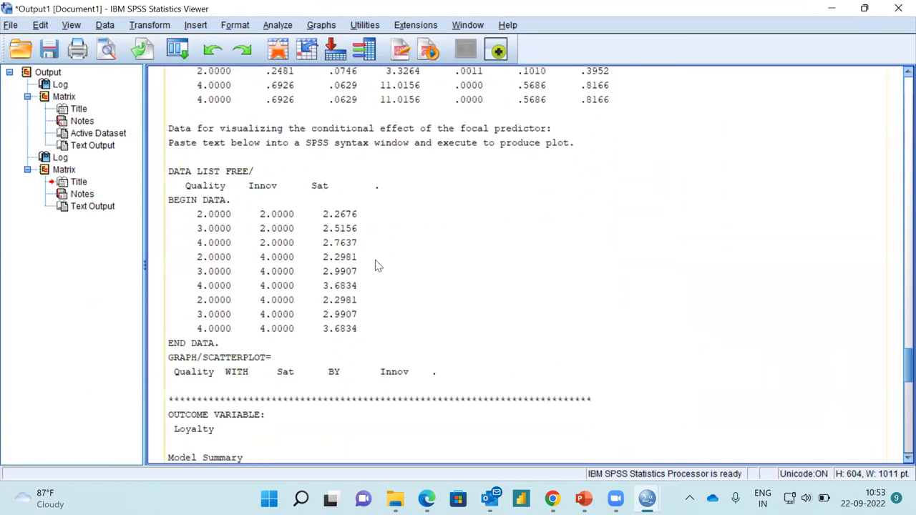
left_click(585, 499)
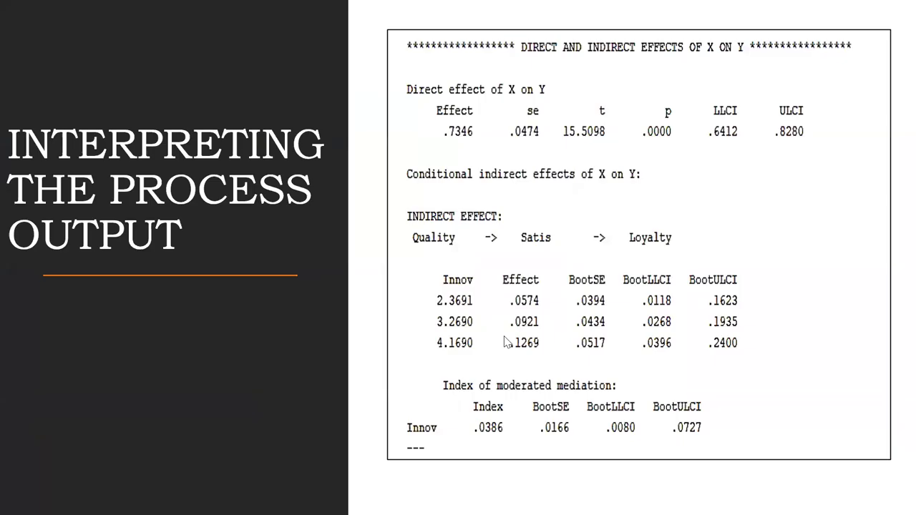
left_click(762, 473)
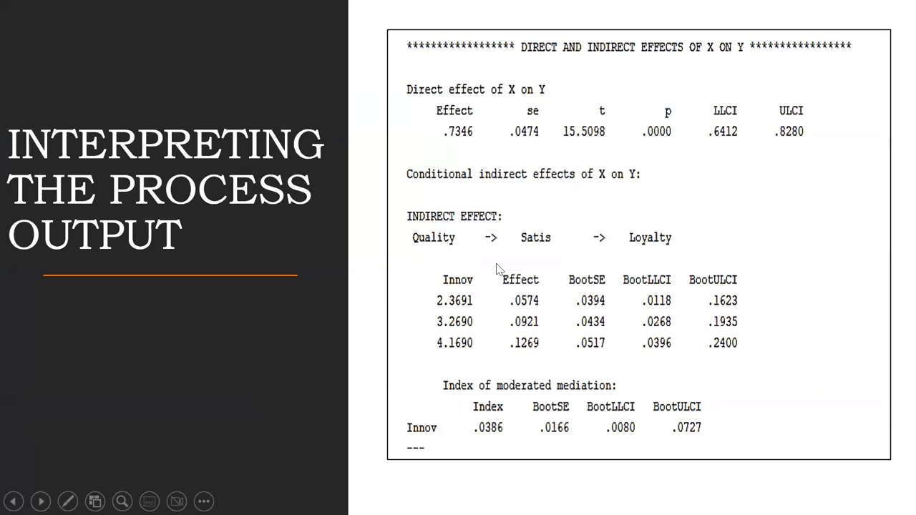
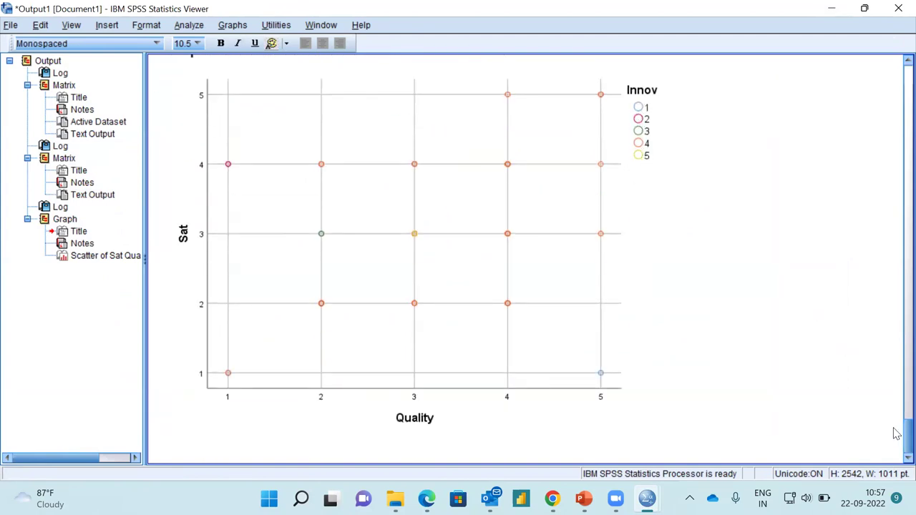
Examine the first Sat by Quality scatterplot and the PROCESS output above it, from the index of moderated mediation to the Sat model
scroll(894, 436, "up", 3)
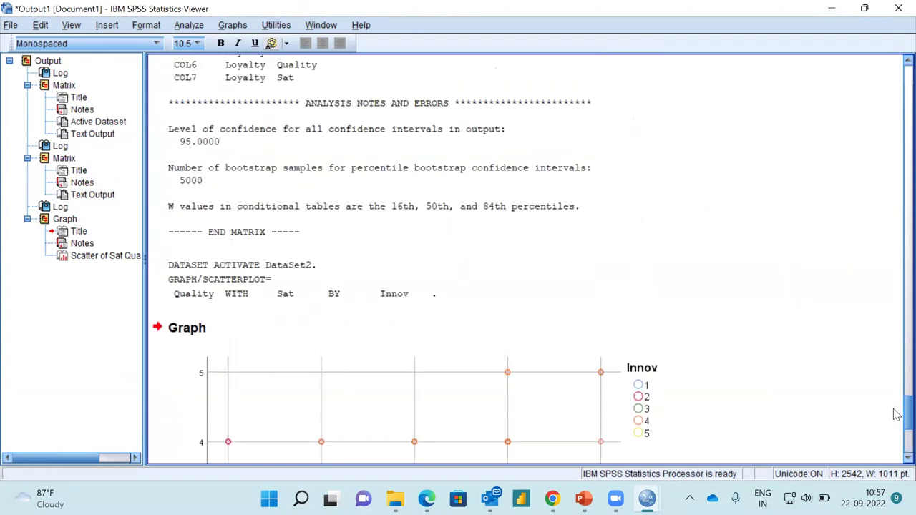
scroll(899, 438, "down", 3)
scroll(897, 439, "up", 2)
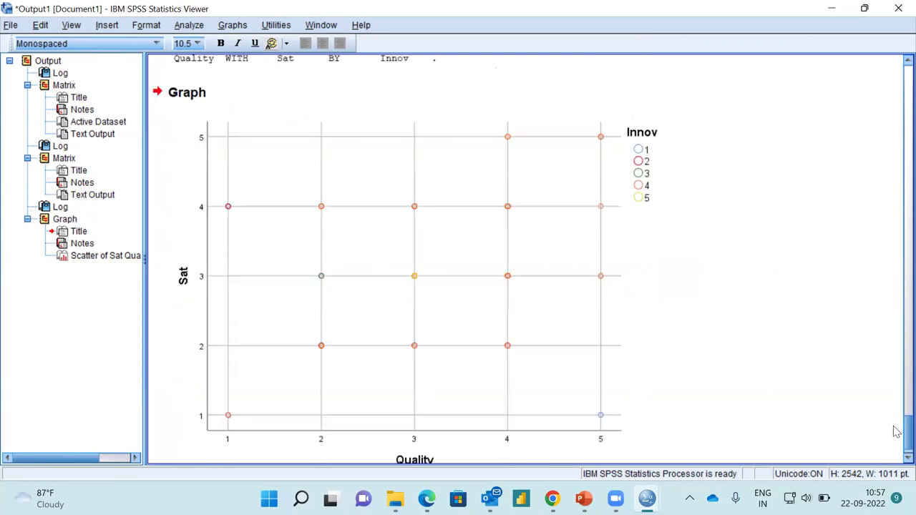
scroll(897, 429, "down", 2)
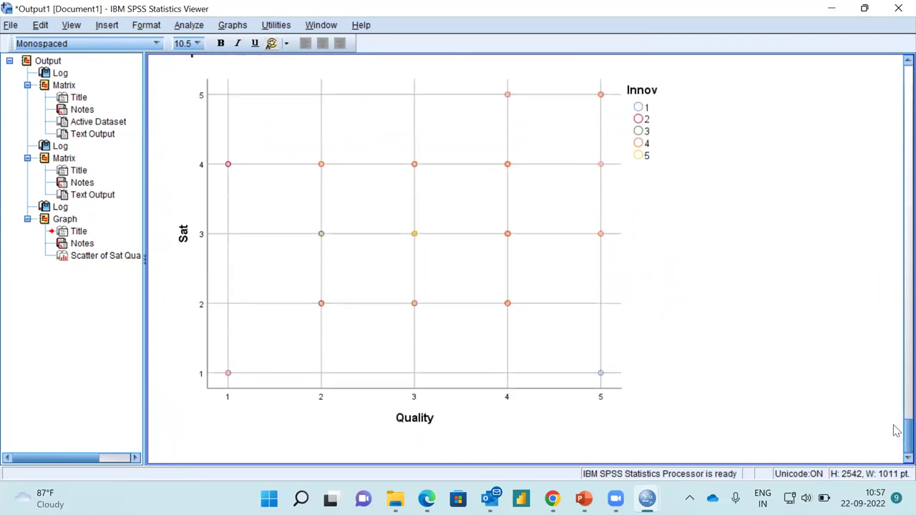
scroll(897, 422, "up", 8)
scroll(897, 418, "up", 2)
scroll(896, 358, "down", 7)
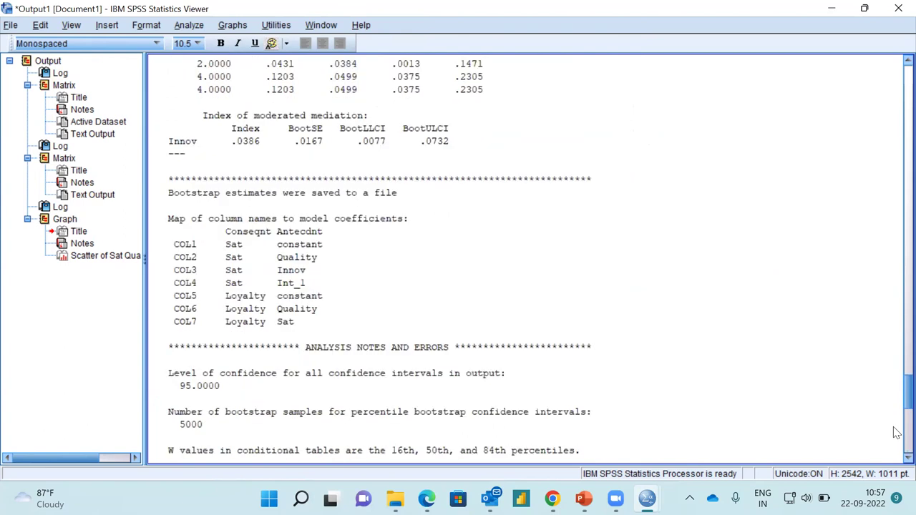
scroll(897, 212, "up", 15)
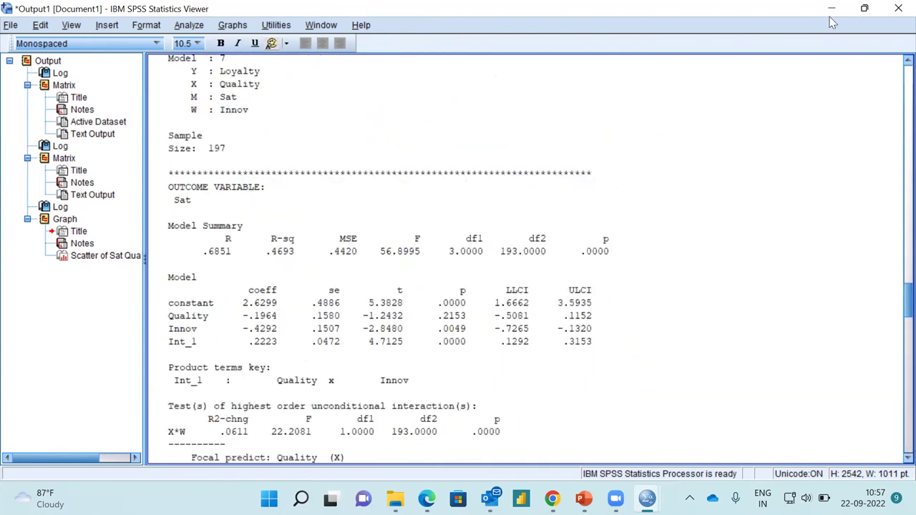
scroll(888, 108, "down", 5)
scroll(519, 198, "up", 1)
Return to the syntax window, run the entire DATA LIST and GRAPH/SCATTERPLOT code, and show the resulting plot in a maximized output window
key("super+Down")
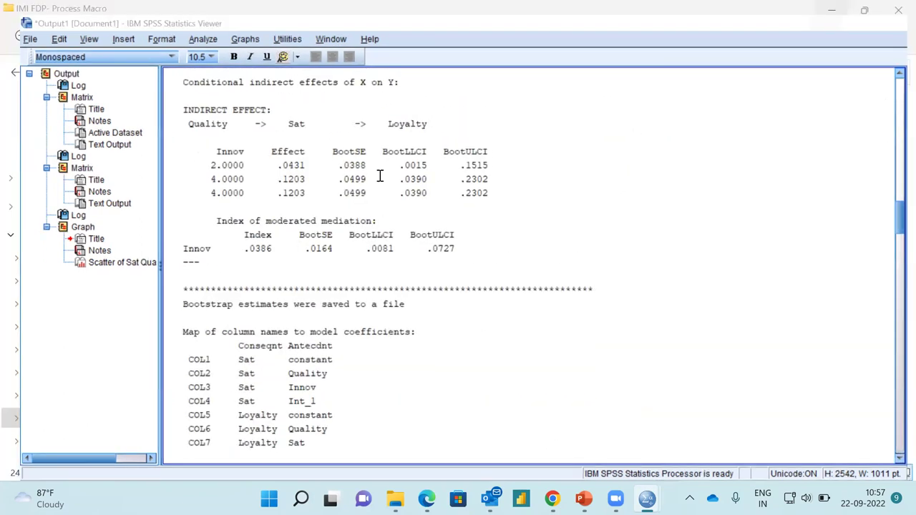
key("super+Down")
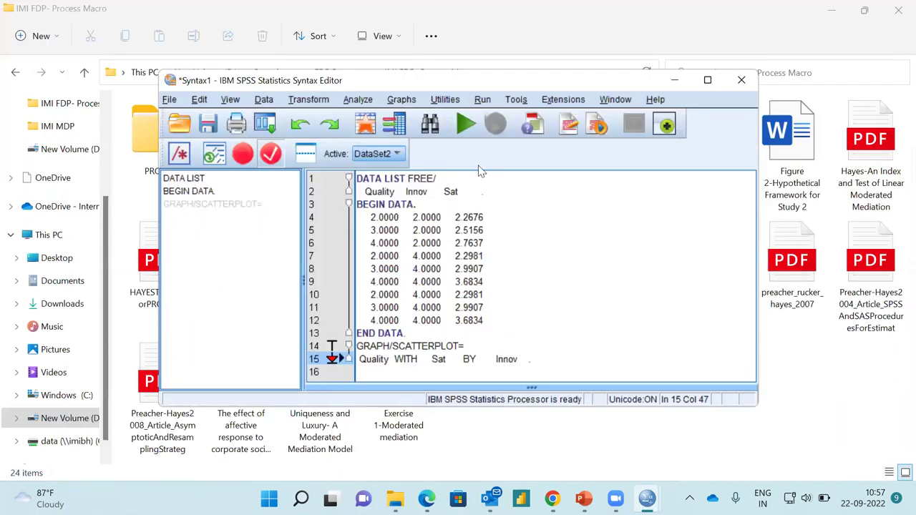
key("ctrl+a")
left_click(466, 124)
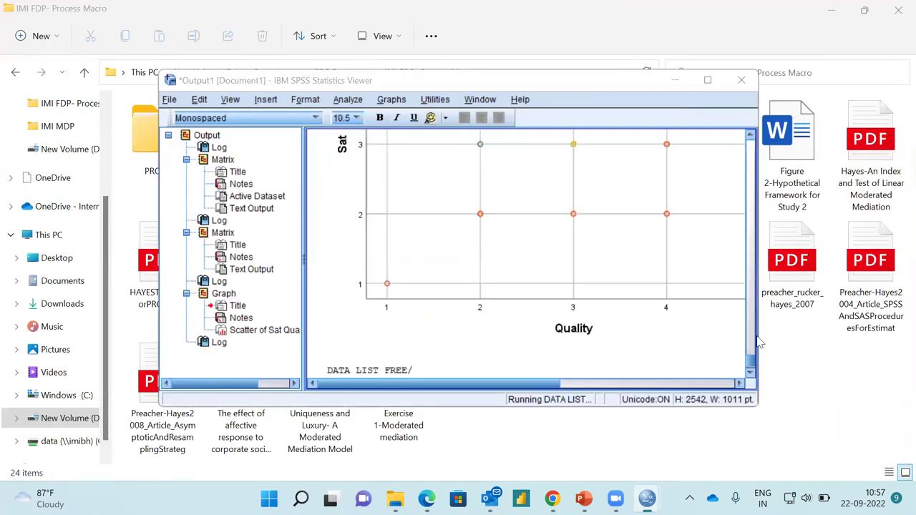
left_click(707, 79)
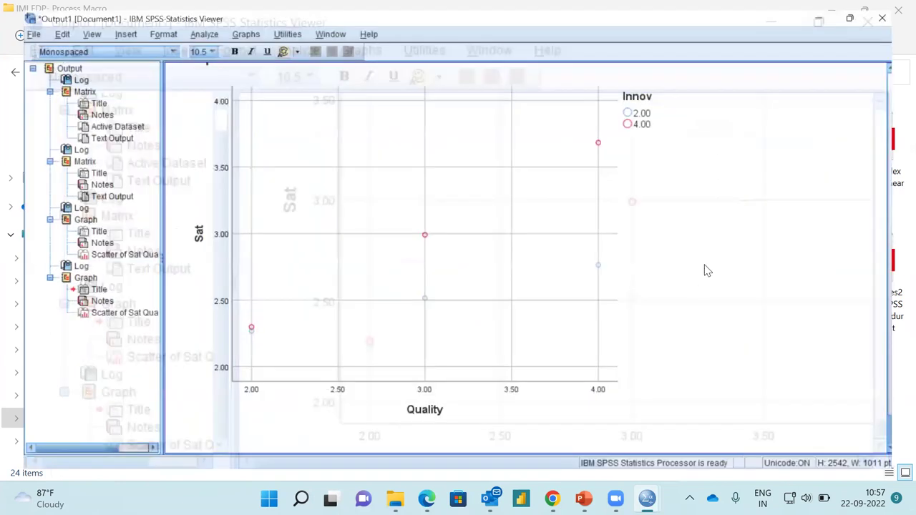
left_click(657, 106)
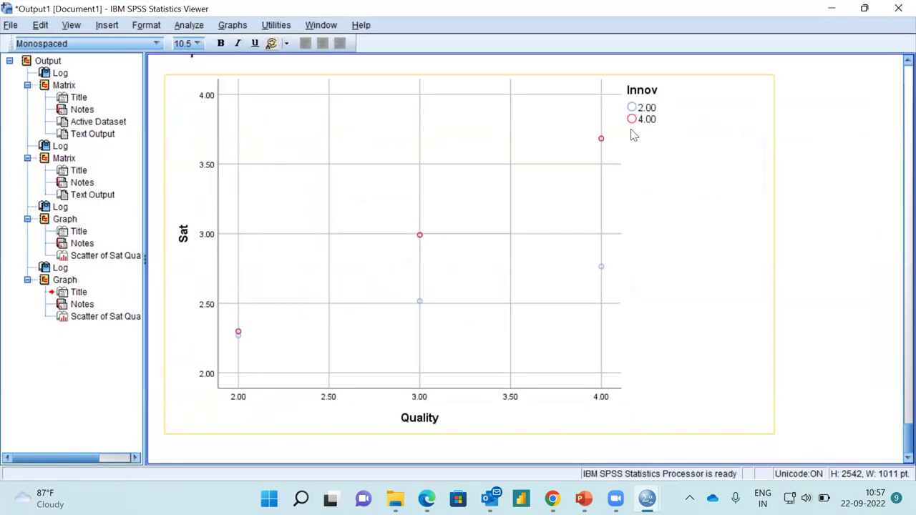
Open the new Sat by Quality scatterplot in the Chart Editor and add straight interpolation lines for the Innov groups
double_click(465, 232)
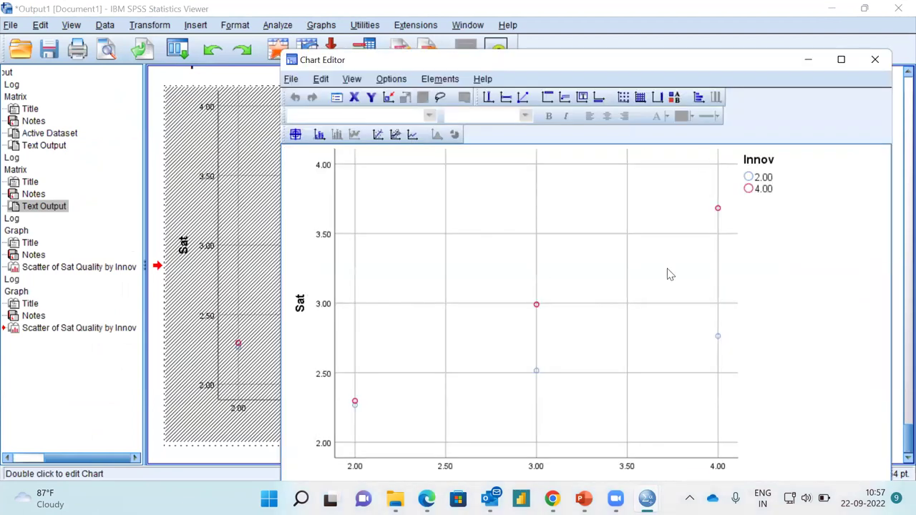
left_click(412, 136)
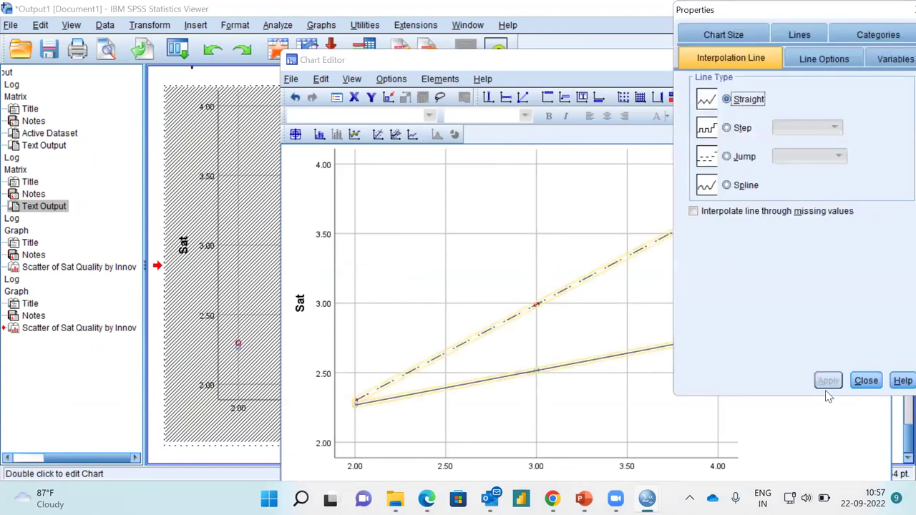
left_click(796, 31)
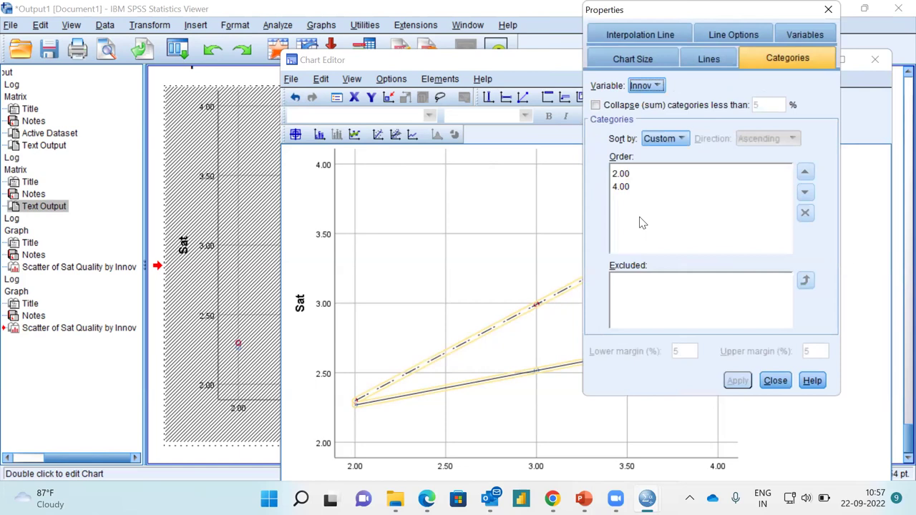
left_click(787, 385)
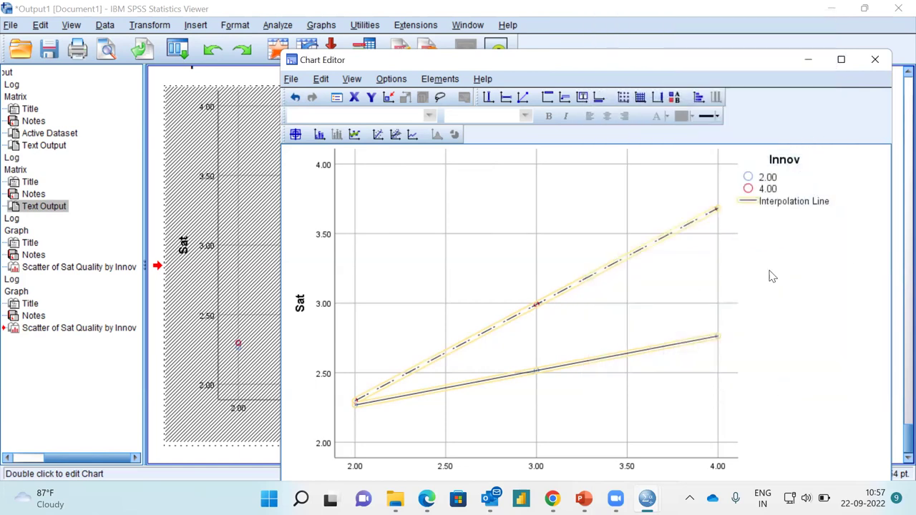
double_click(768, 182)
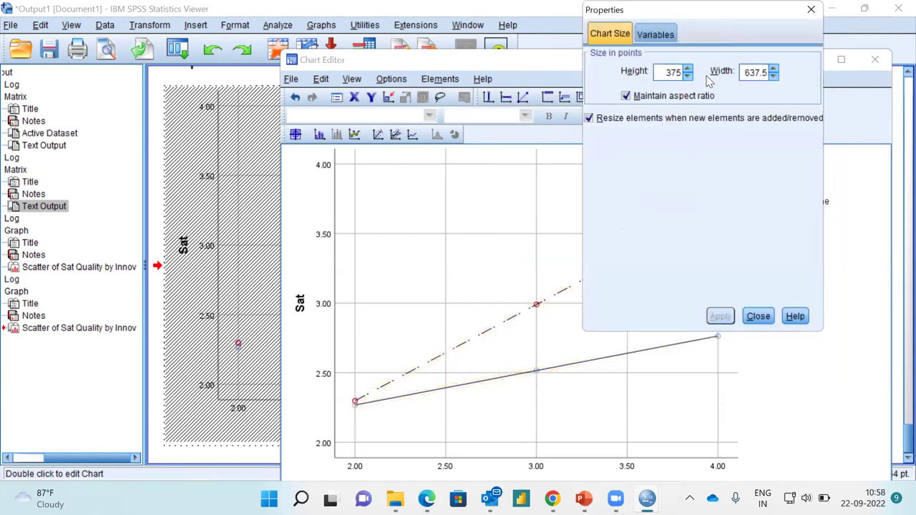
left_click(673, 34)
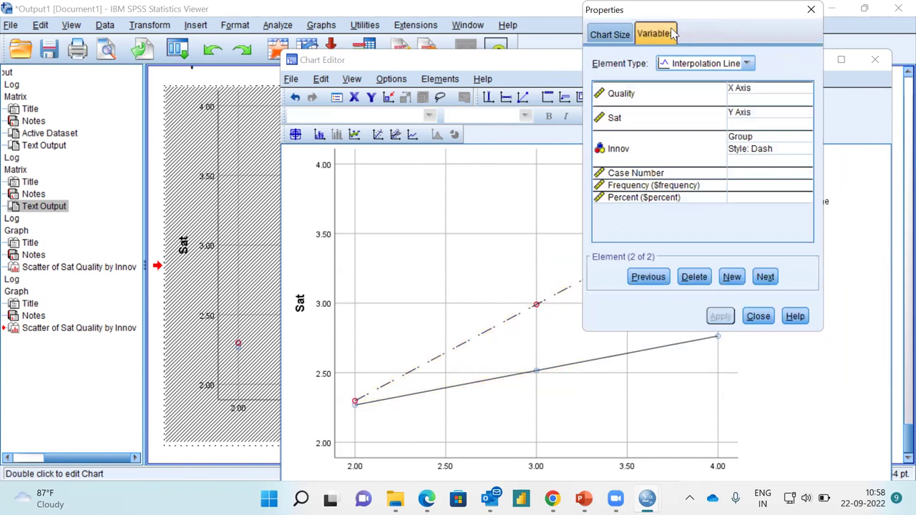
left_click(811, 9)
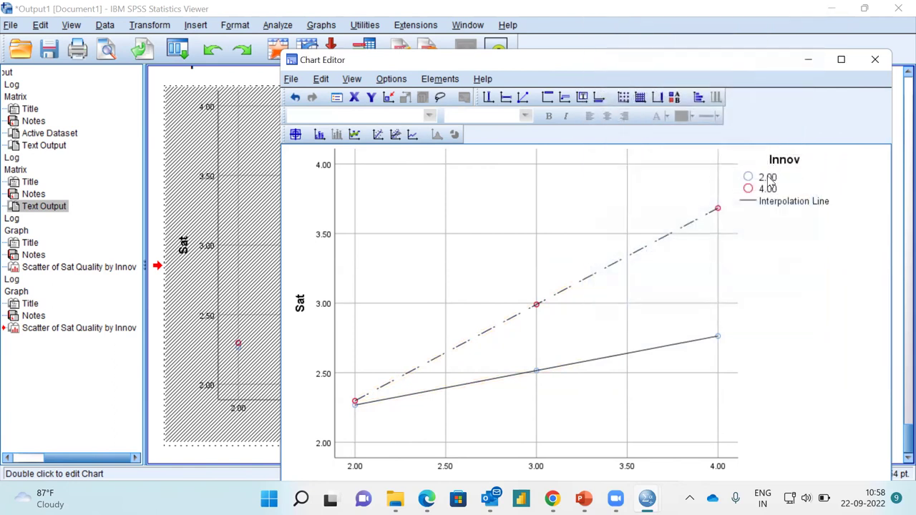
Rename the 2.00 entry in the Innov legend as Low Innov
left_click(770, 183)
left_click(768, 177)
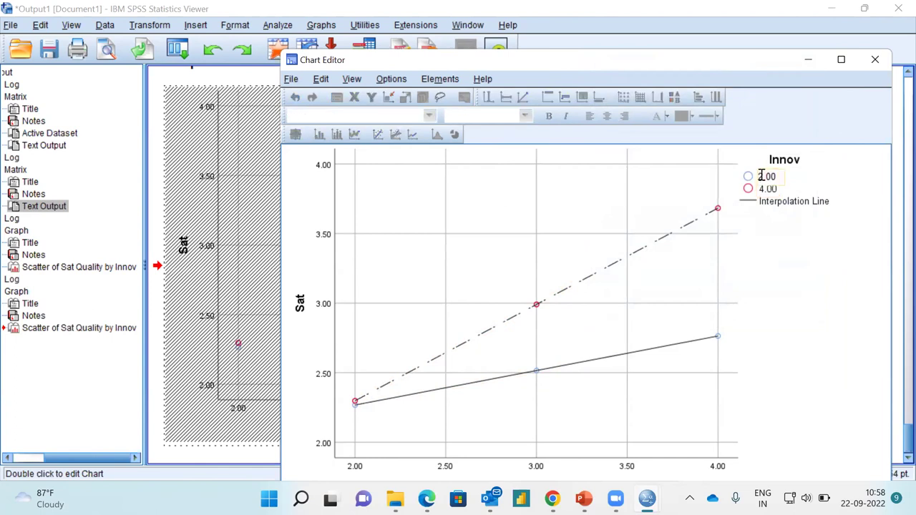
double_click(781, 176)
type("Low In")
key("Return")
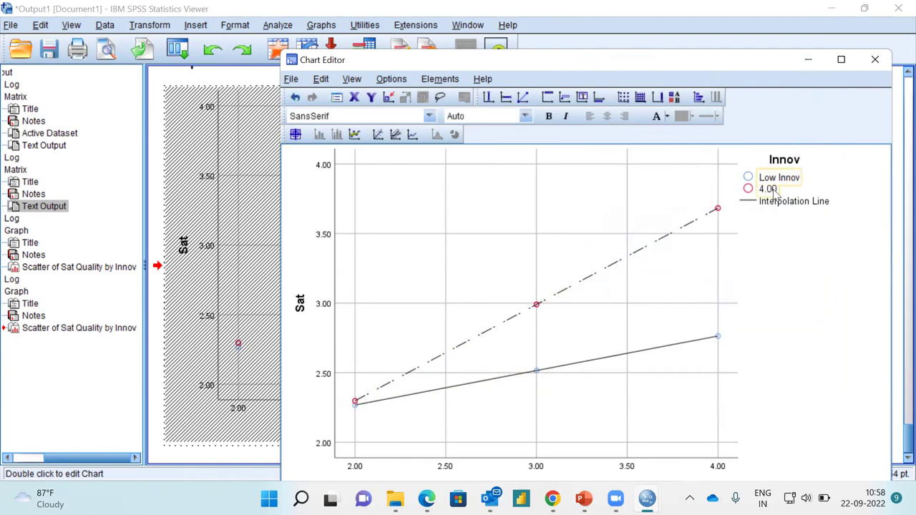
Rename the 4.00 entry in the Innov legend as High Innov and close the Chart Editor
left_click(774, 190)
left_click_drag(763, 188, 773, 189)
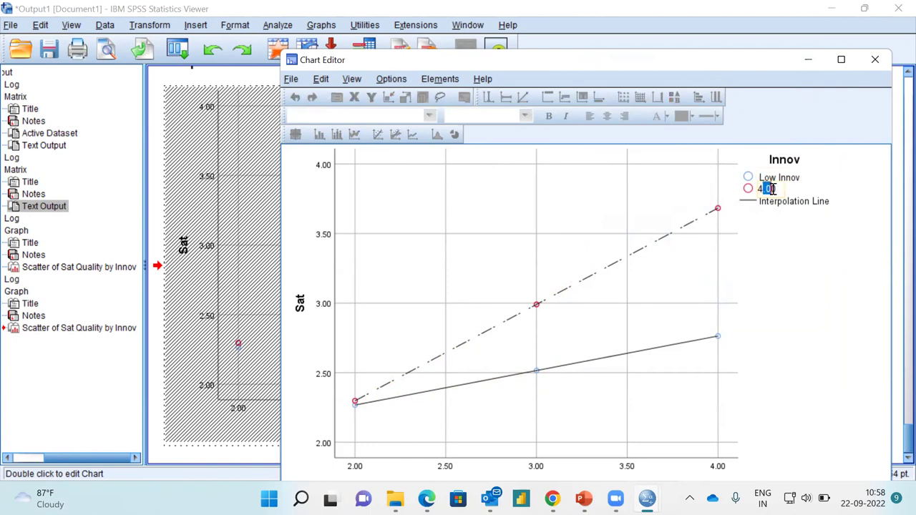
key("BackSpace")
key("Return")
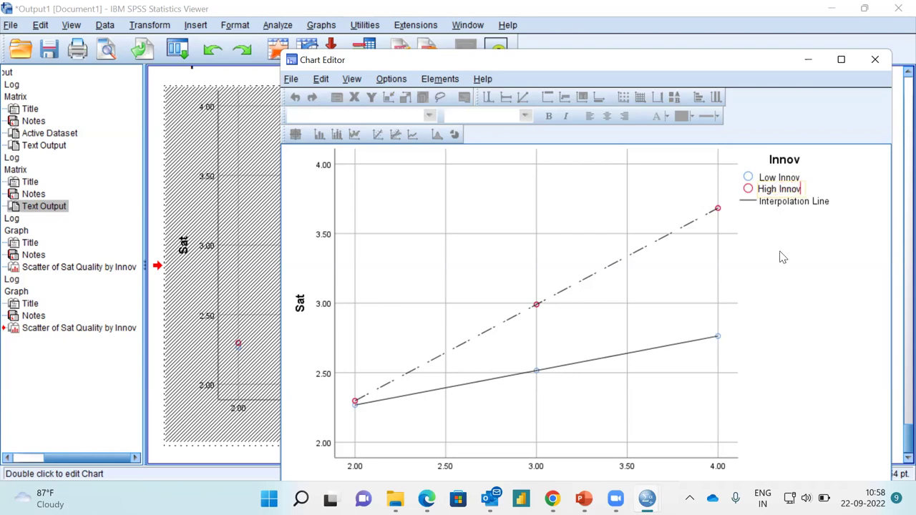
left_click(783, 257)
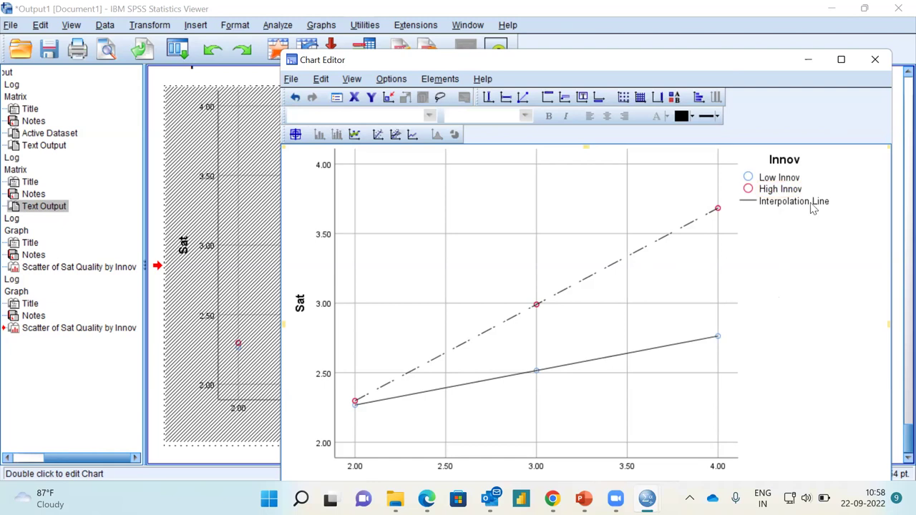
left_click(875, 59)
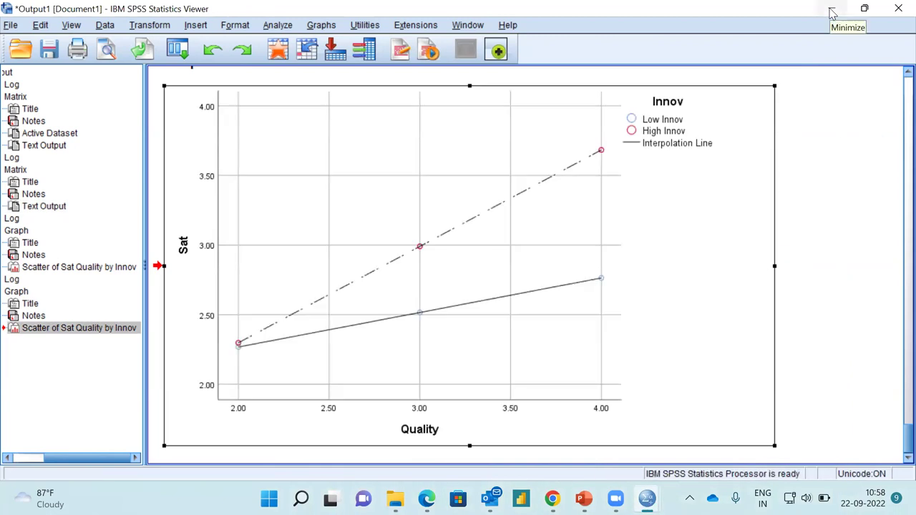
Minimize the output and syntax windows, and check the final output slide in the FDP-PROCESS MACRO PowerPoint presentation
left_click(673, 260)
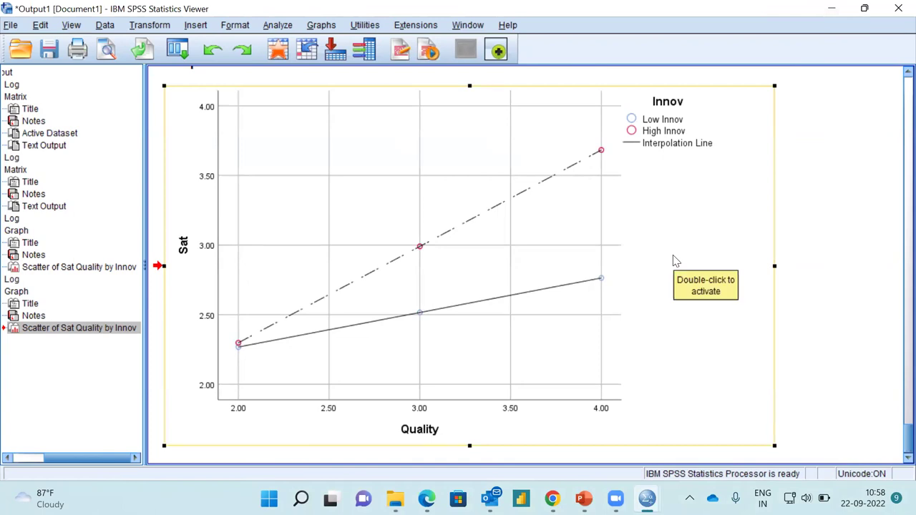
left_click(833, 15)
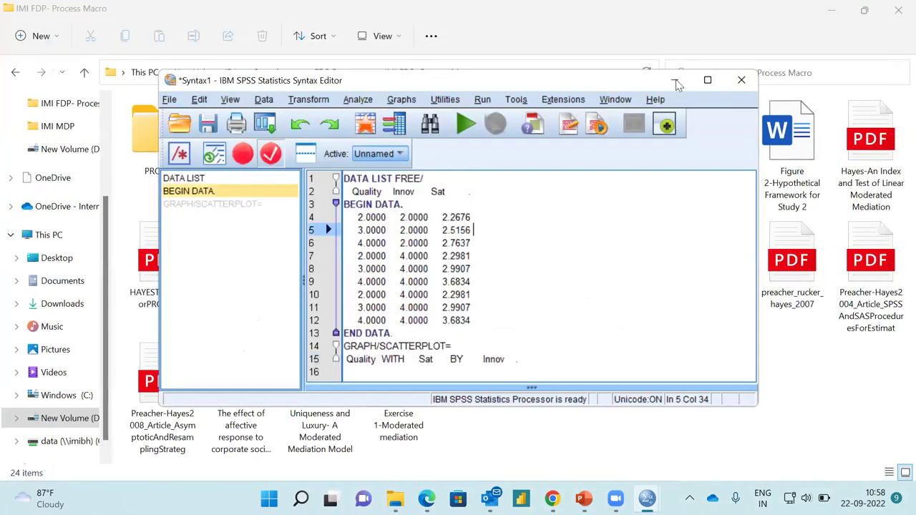
left_click(589, 415)
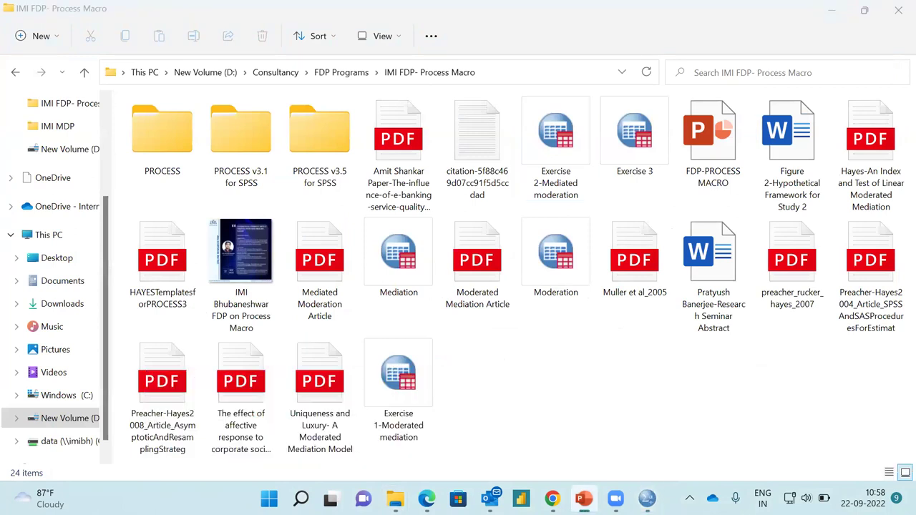
left_click(584, 499)
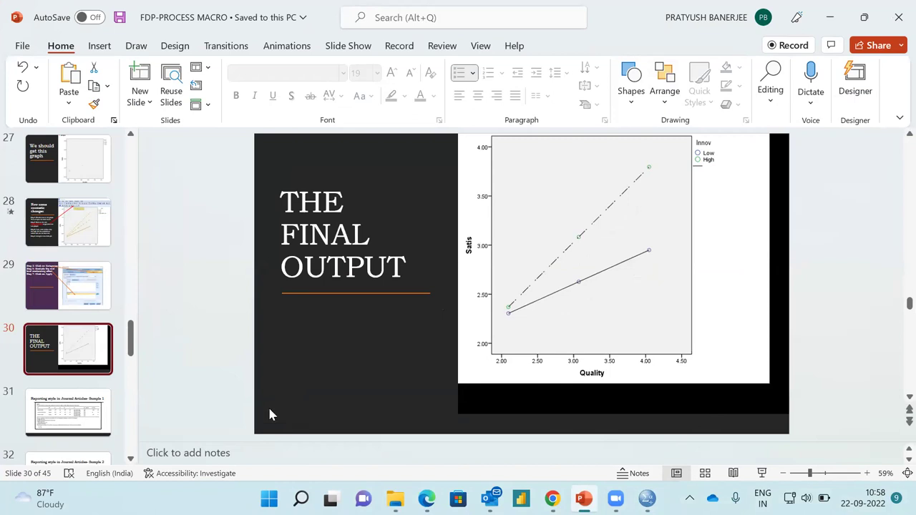
left_click(833, 18)
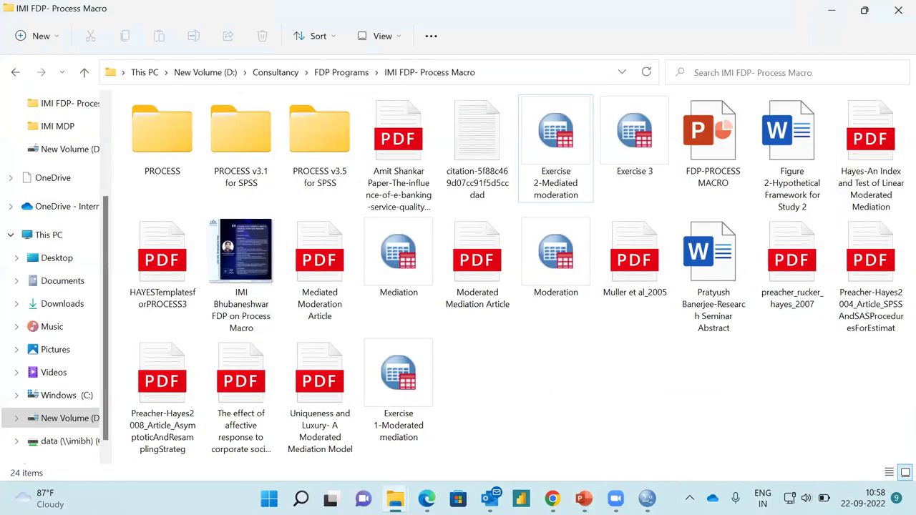
Close the Syntax1 window in SPSS without saving its contents
mouse_move(647, 499)
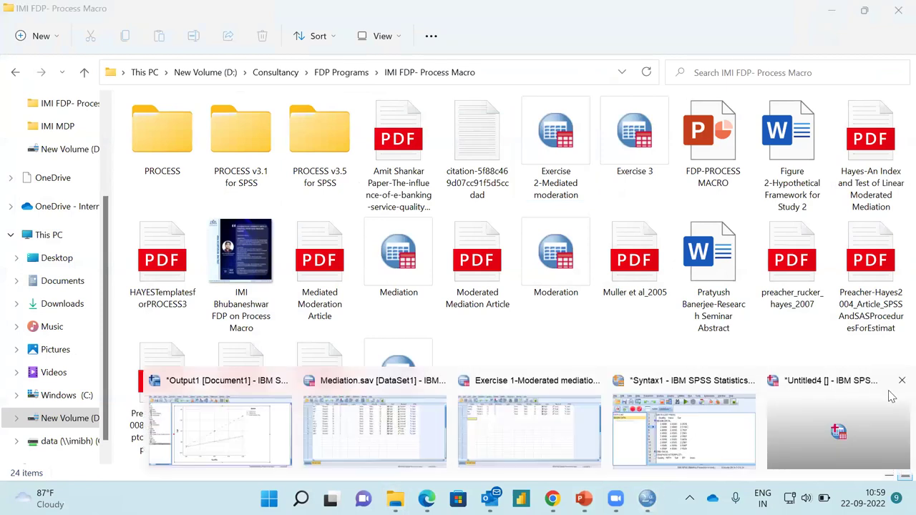
left_click(690, 440)
left_click(565, 271)
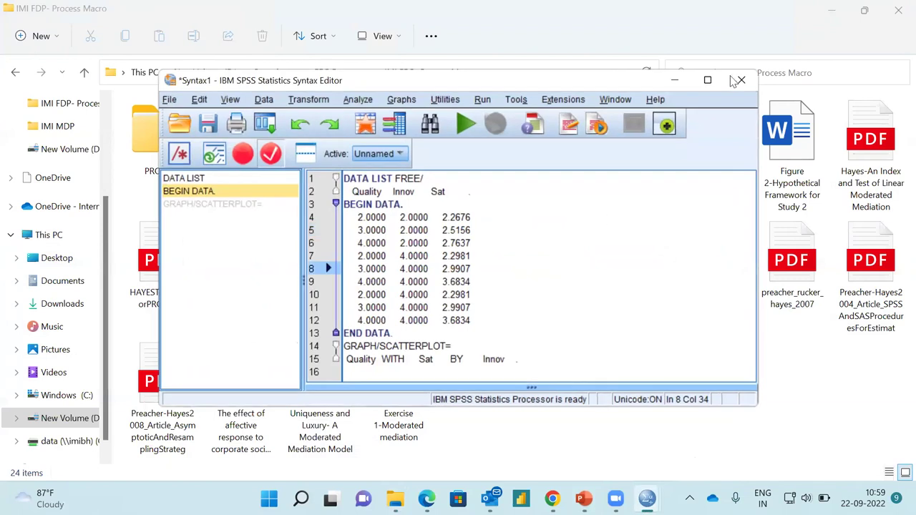
left_click(730, 86)
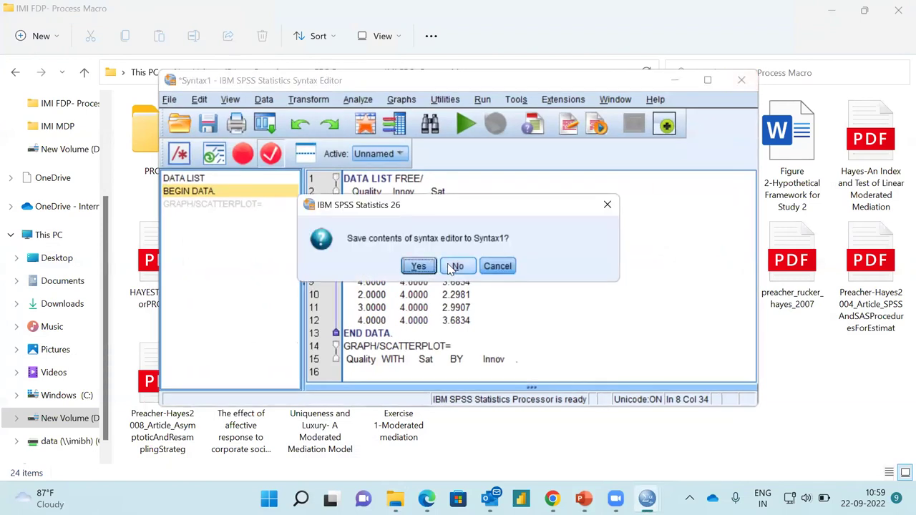
left_click(458, 265)
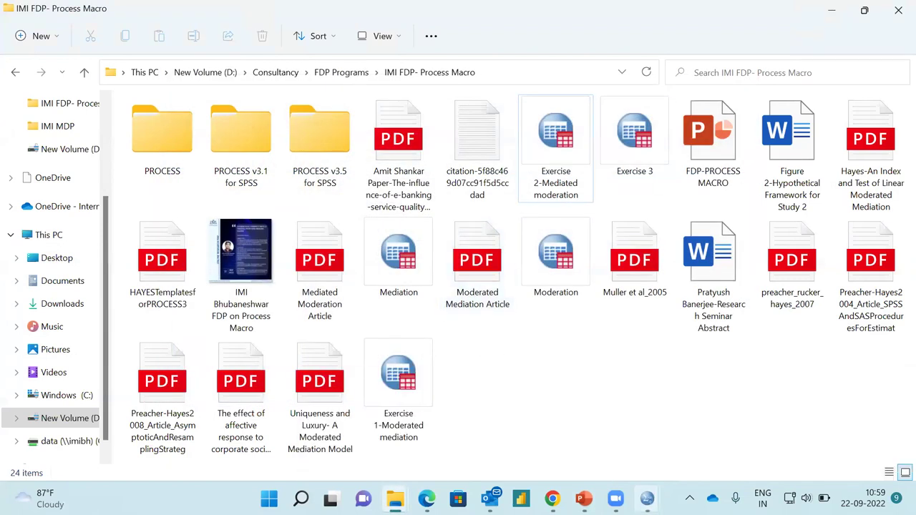
Close the Output1 viewer document without saving its contents
mouse_move(647, 499)
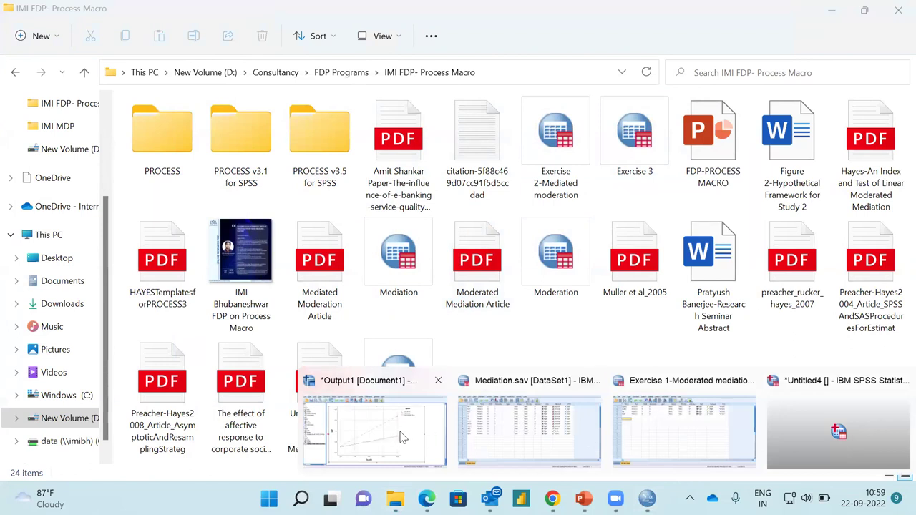
left_click(438, 380)
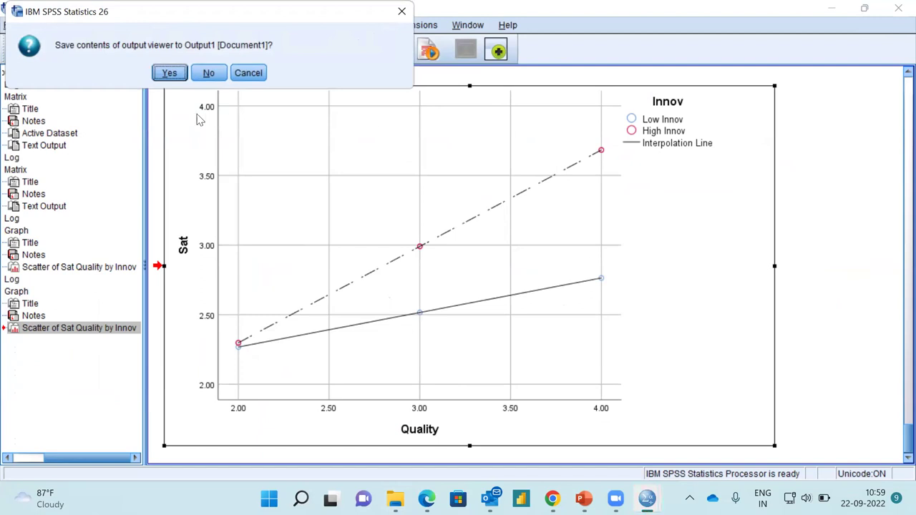
left_click(207, 75)
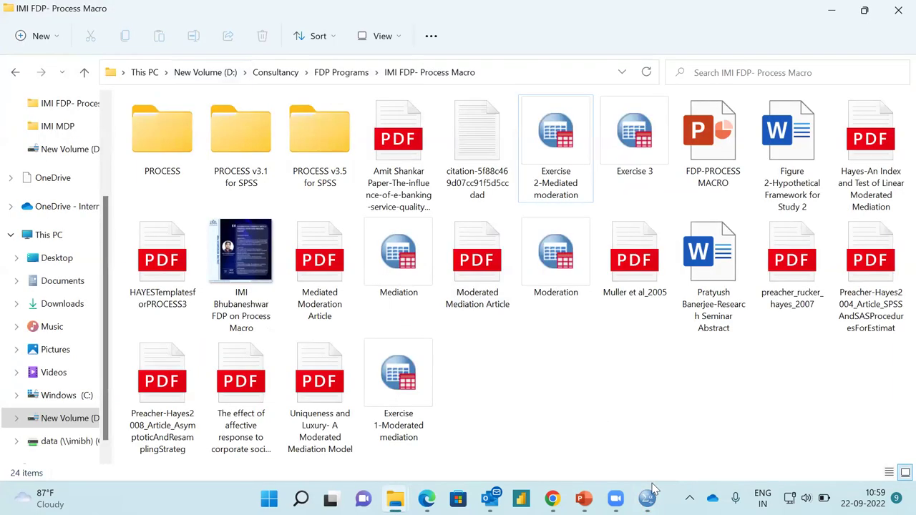
mouse_move(648, 500)
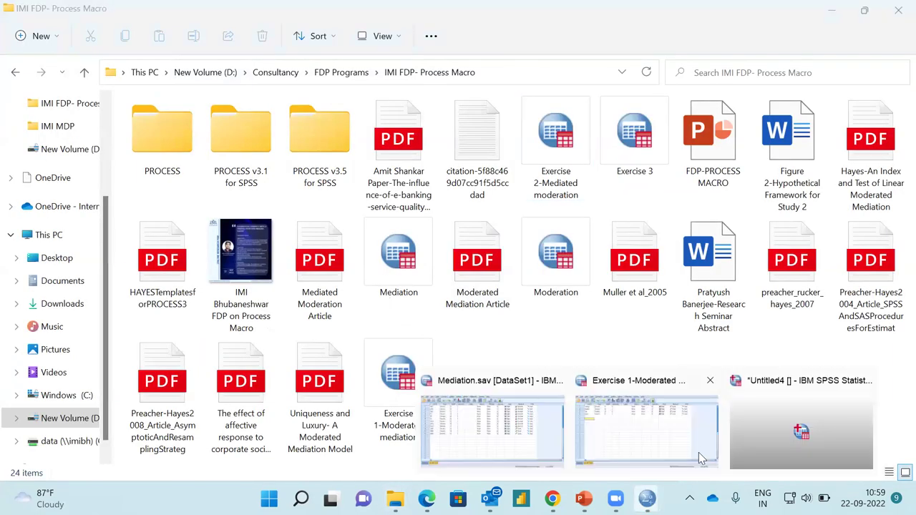
left_click(843, 386)
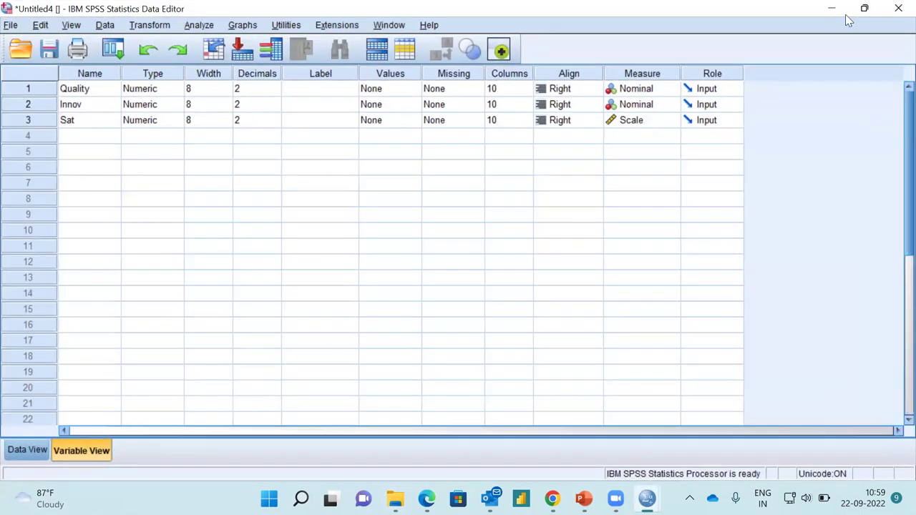
left_click(833, 9)
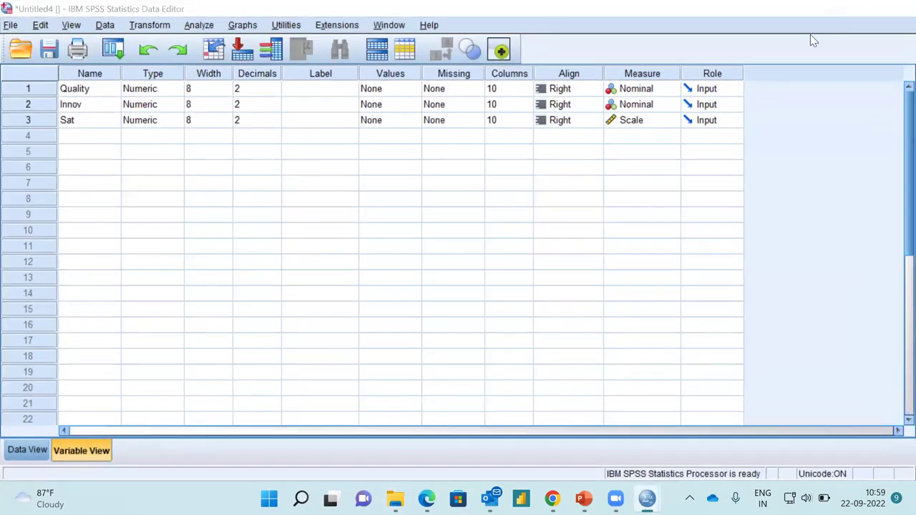
Switch to the Exercise 1-Moderated mediation dataset and open the PROCESS v3.5 regression dialog
mouse_move(648, 500)
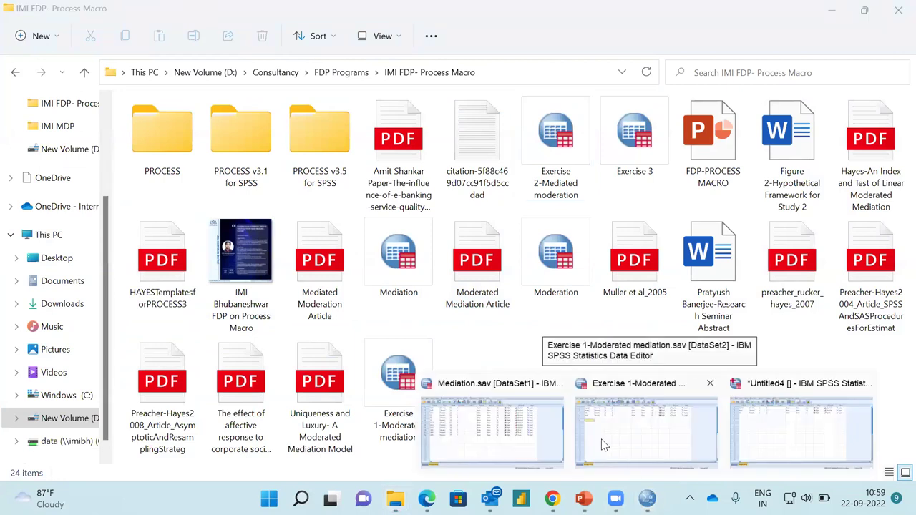
left_click(636, 436)
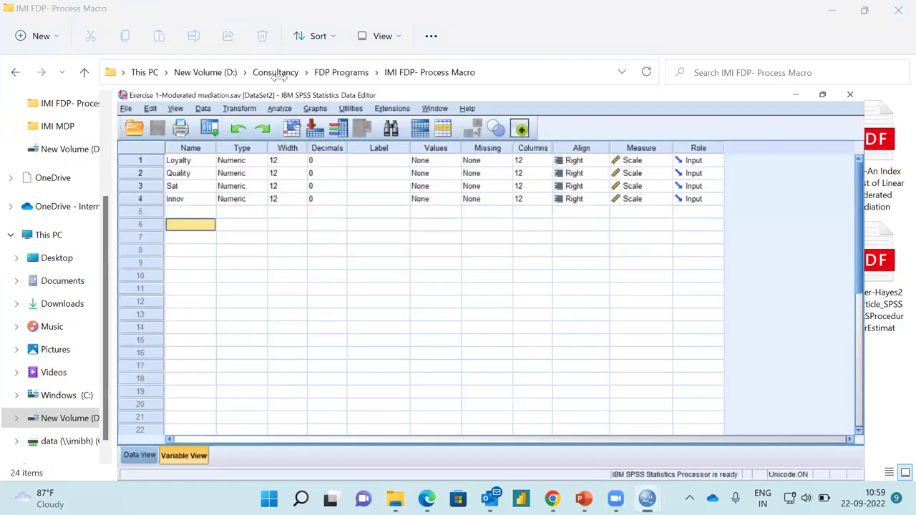
left_click(214, 25)
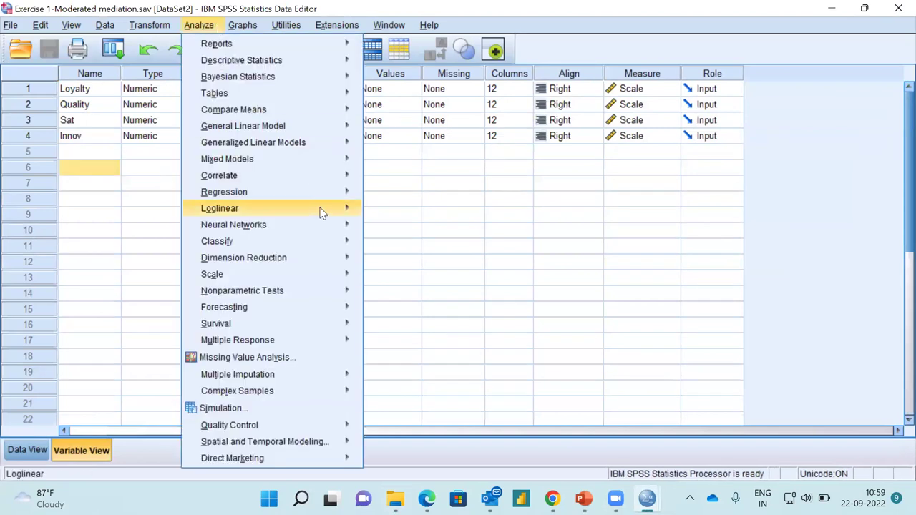
mouse_move(317, 194)
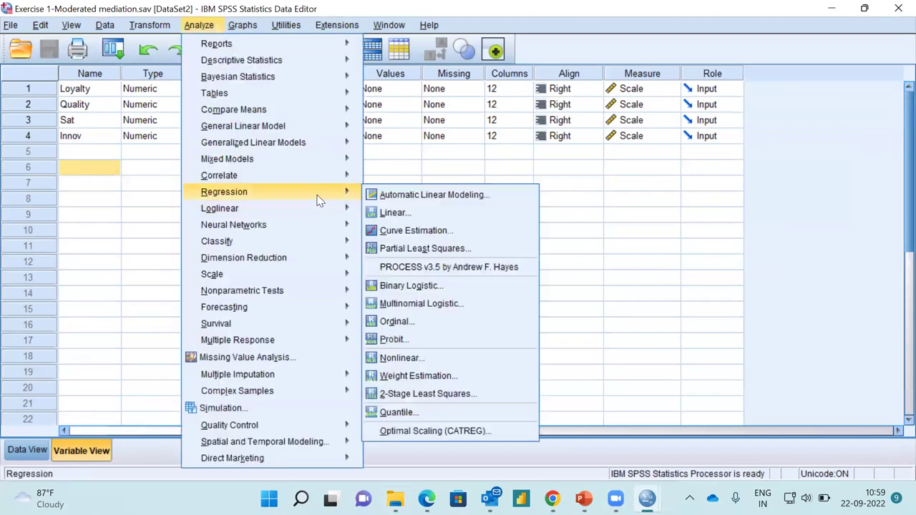
left_click(444, 269)
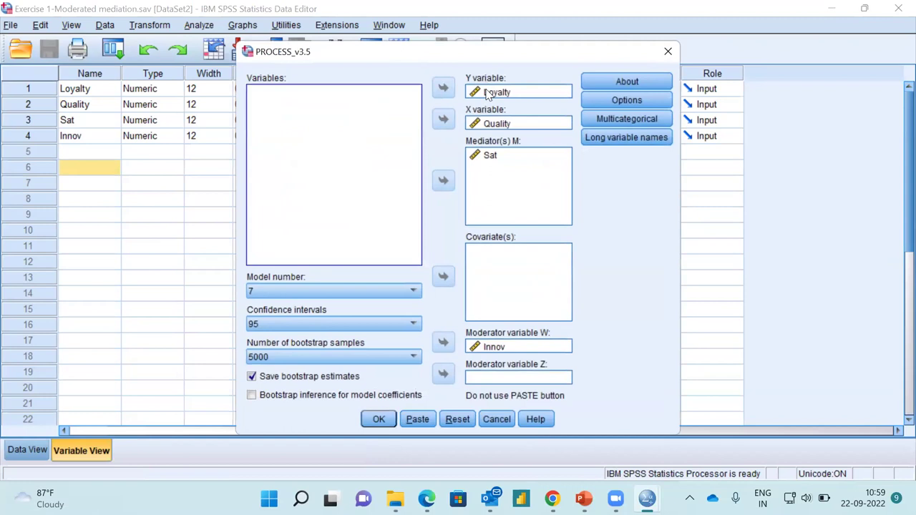
Set the PROCESS conditioning values to -1SD, Mean, +1SD and run the model 7 analysis
left_click(627, 100)
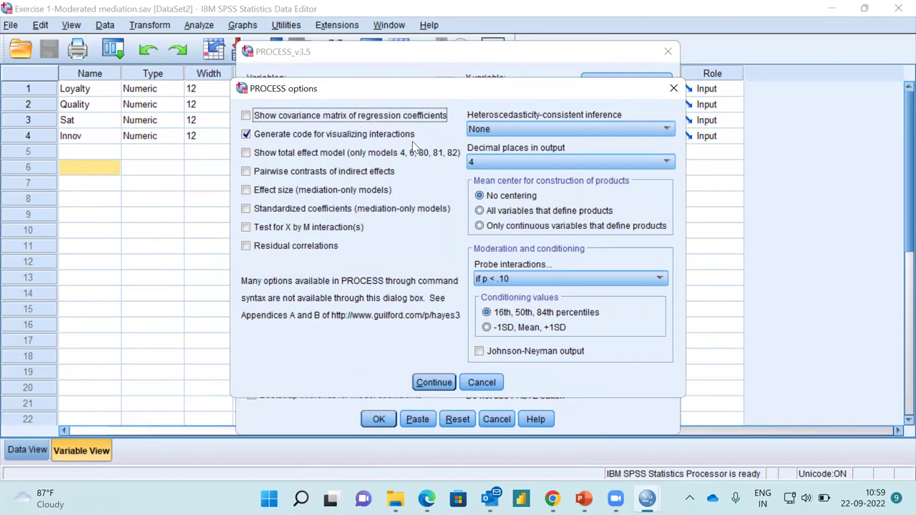
left_click(487, 328)
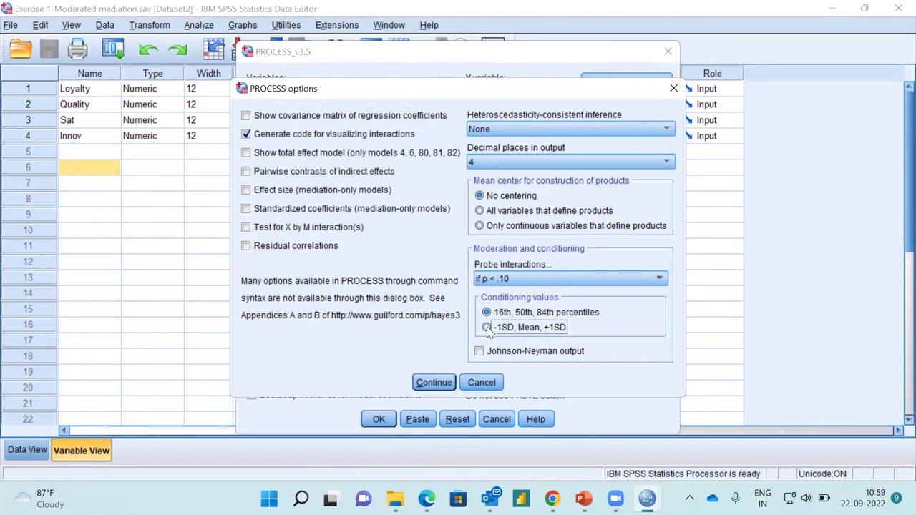
left_click(430, 383)
left_click(378, 420)
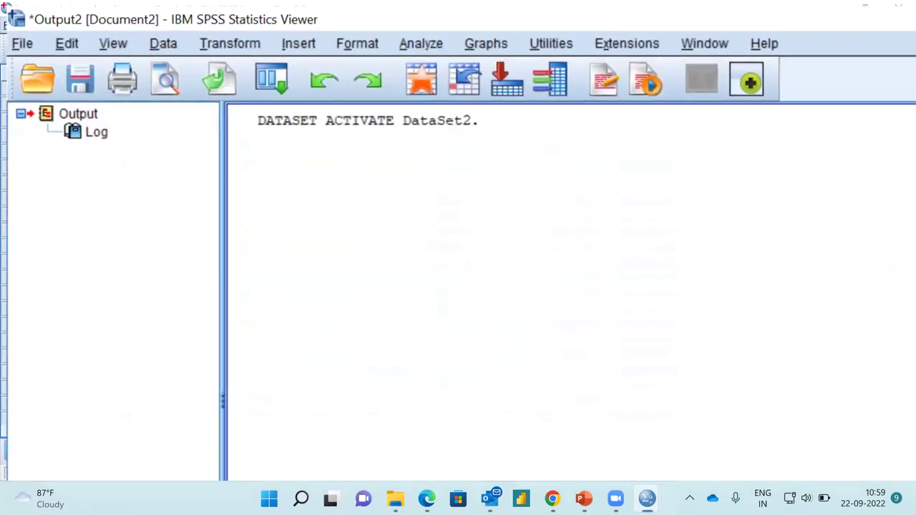
Examine the new PROCESS output, covering the model summaries, the conditional effects and the data for visualizing the interaction
mouse_move(647, 499)
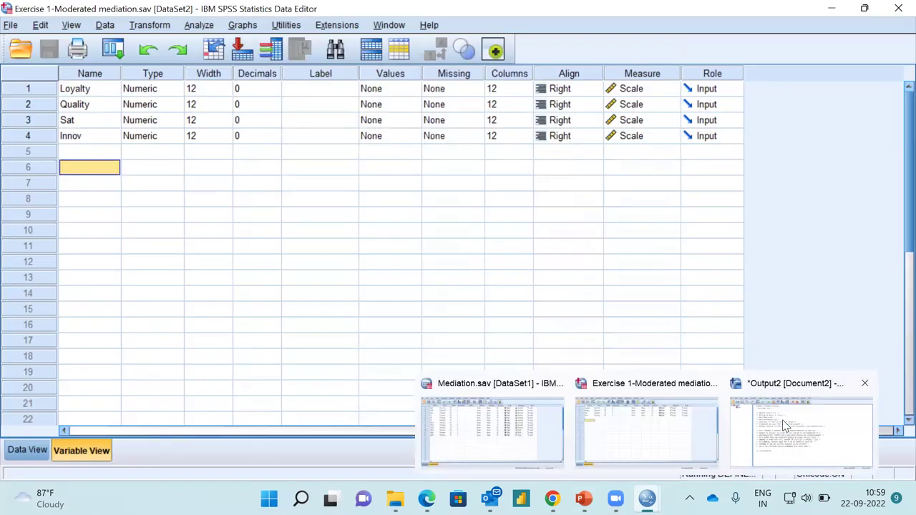
left_click(785, 426)
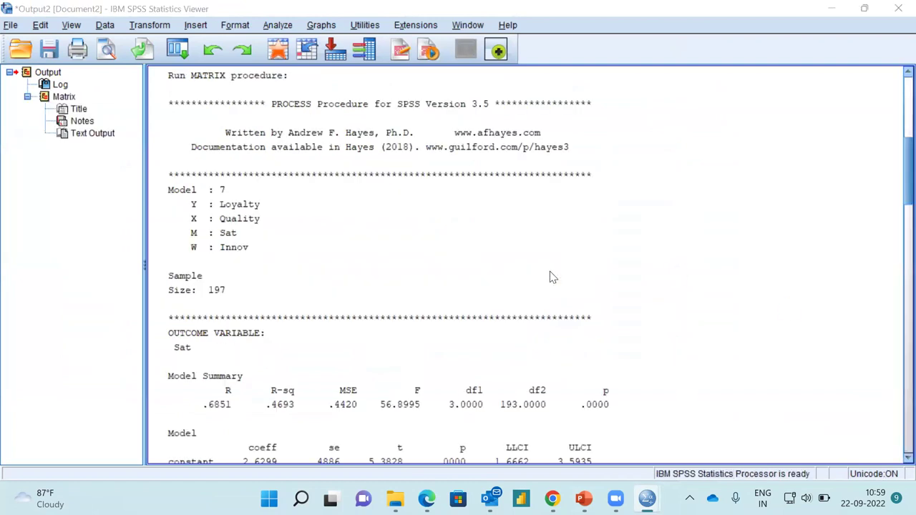
scroll(897, 438, "down", 10)
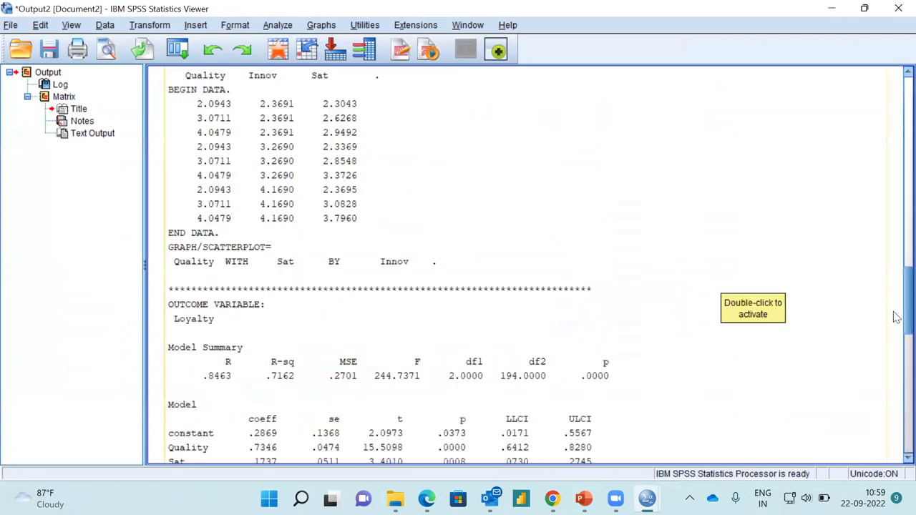
scroll(897, 292, "up", 2)
left_click(188, 129)
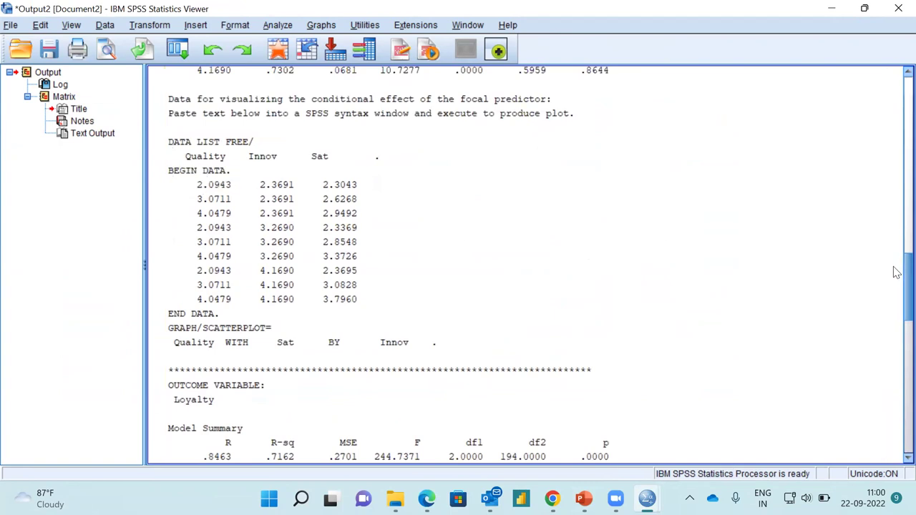
scroll(897, 272, "up", 8)
scroll(897, 143, "up", 10)
scroll(897, 169, "up", 5)
scroll(897, 218, "down", 10)
scroll(897, 368, "down", 8)
scroll(897, 292, "down", 3)
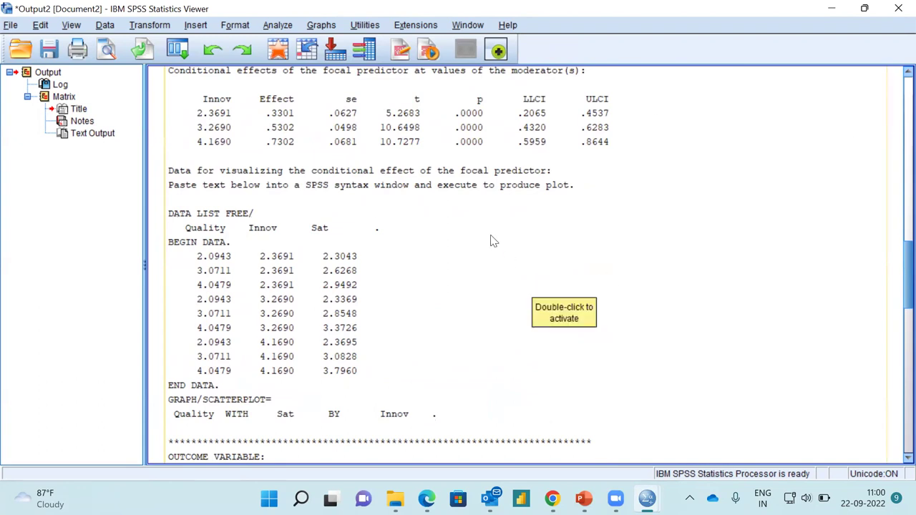
Activate the text output for editing and select the plot code from DATA LIST FREE/ through the GRAPH/SCATTERPLOT command
double_click(363, 208)
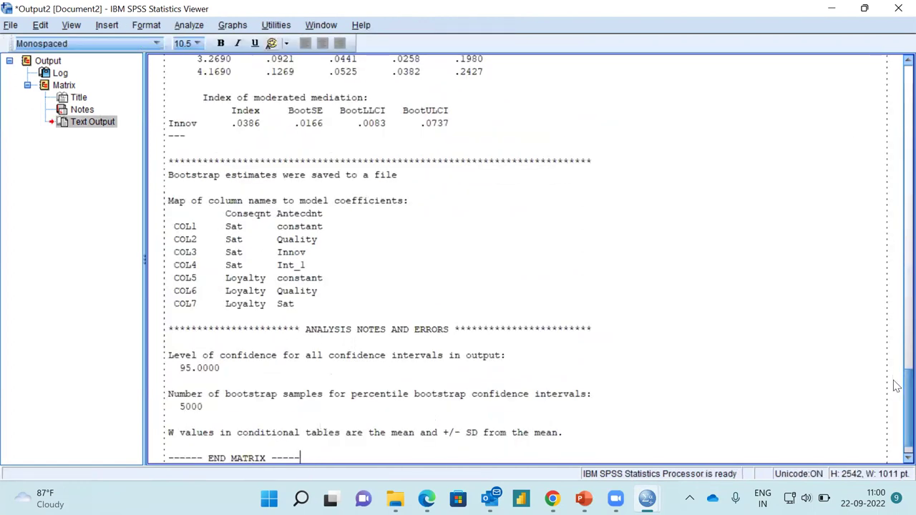
scroll(899, 343, "up", 6)
scroll(895, 243, "up", 12)
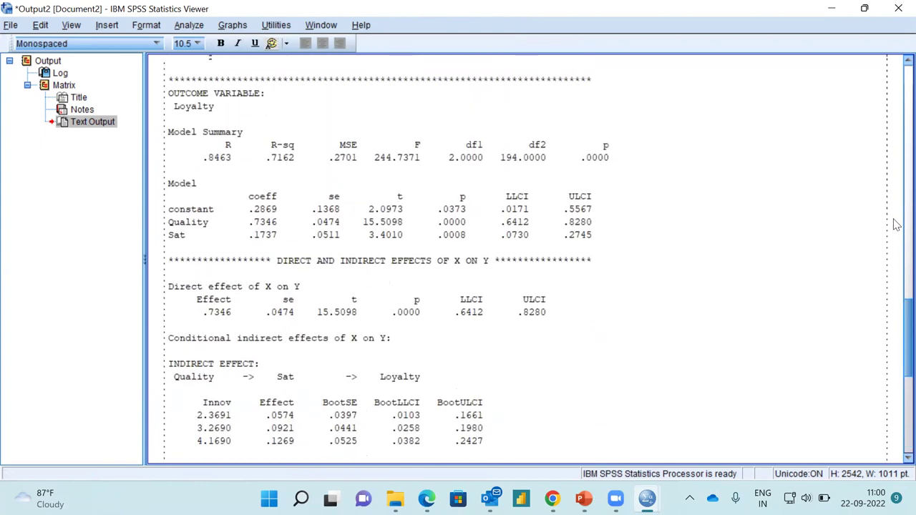
scroll(192, 255, "up", 5)
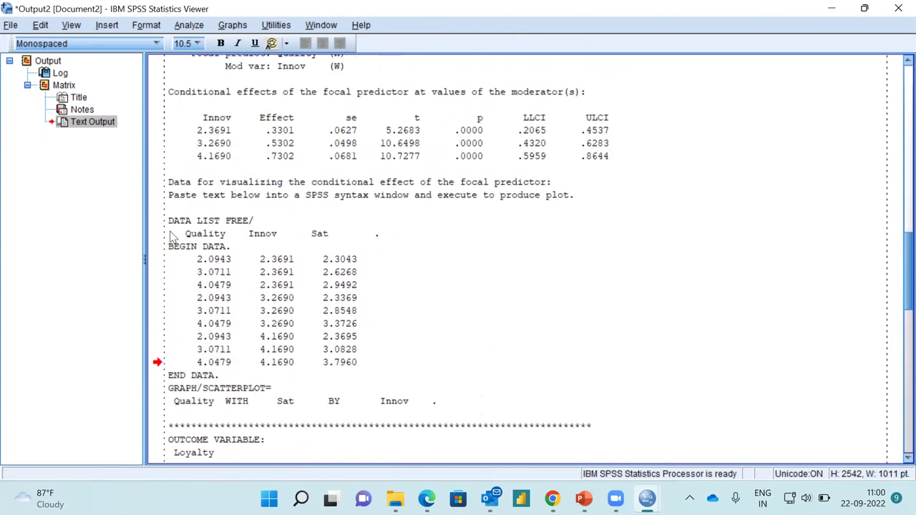
scroll(227, 274, "down", 3)
left_click_drag(226, 263, 171, 233)
left_click(435, 419, "shift")
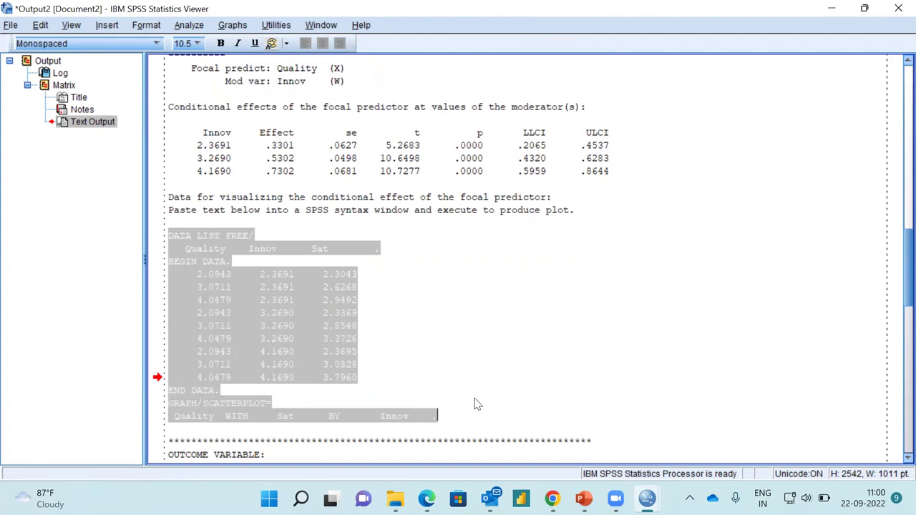
Create a new, empty syntax file for the plot code
left_click(12, 25)
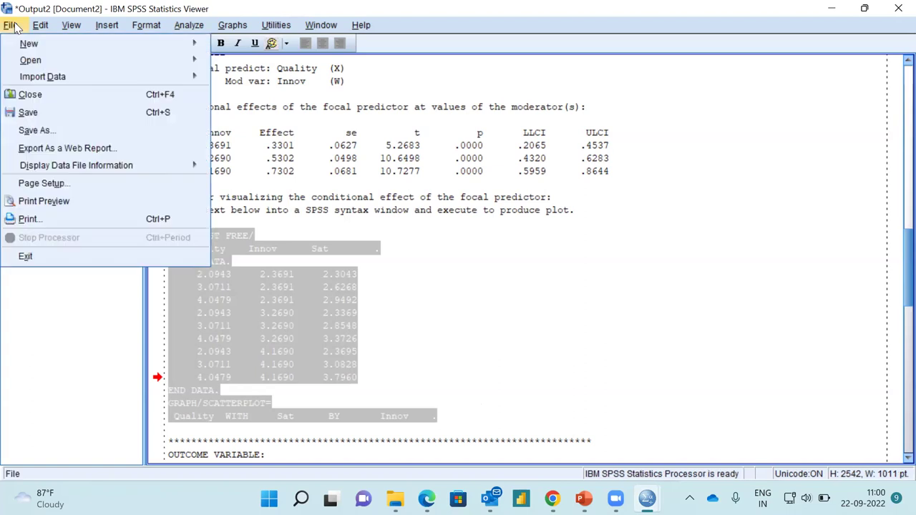
mouse_move(23, 44)
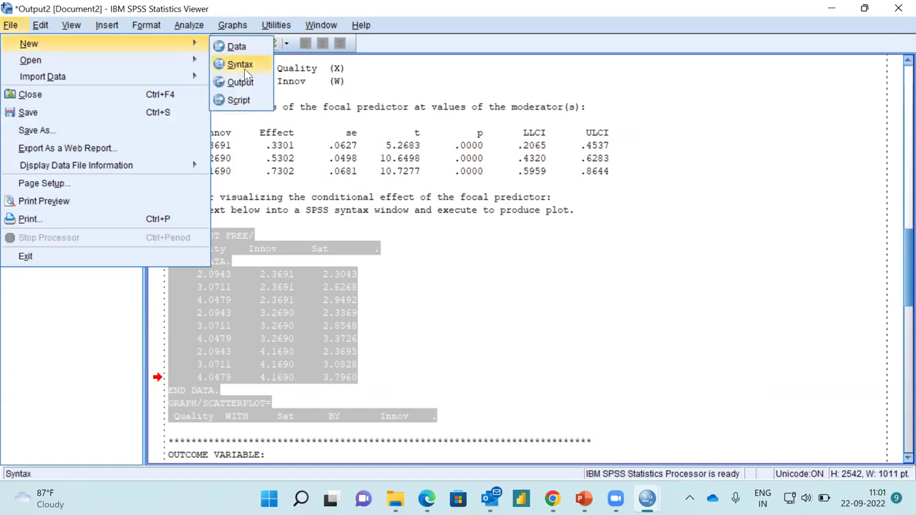
left_click(241, 65)
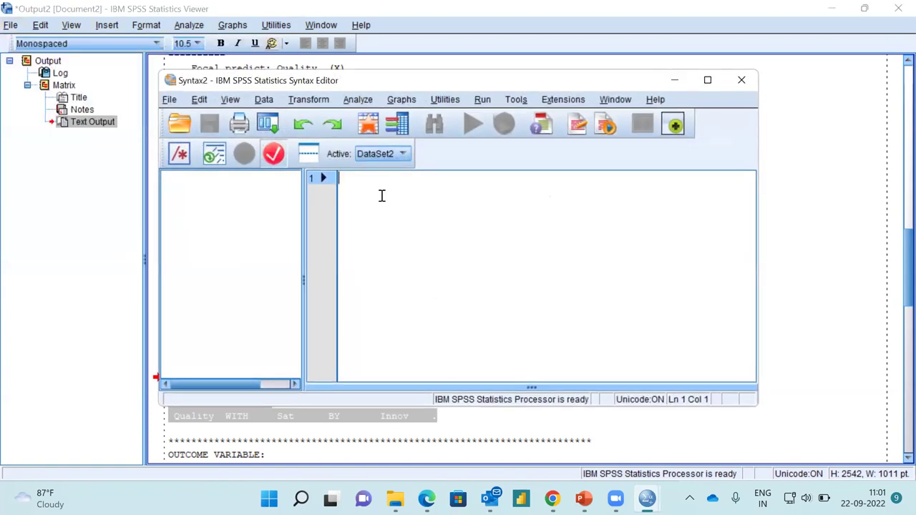
Paste the copied plot code into the new syntax file, run all of it and bring up the Output2 viewer
key("ctrl+v")
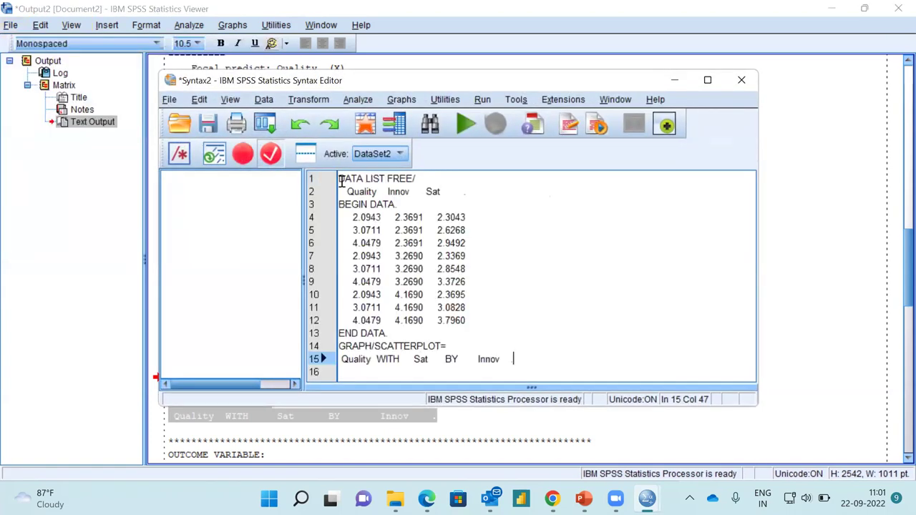
left_click_drag(340, 179, 532, 360)
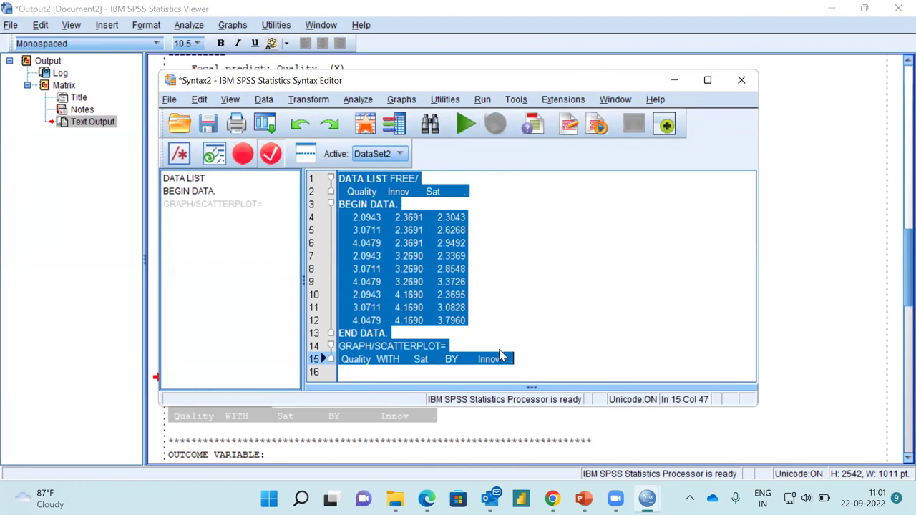
left_click(464, 131)
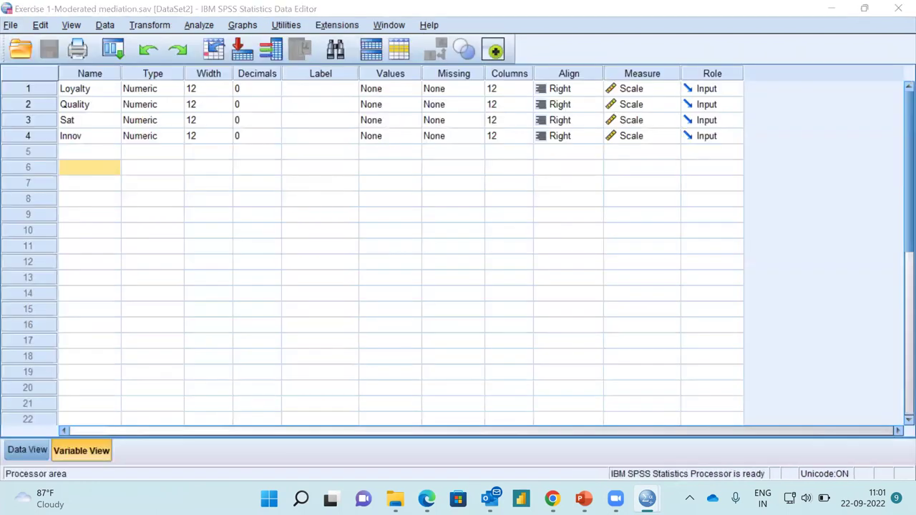
mouse_move(647, 499)
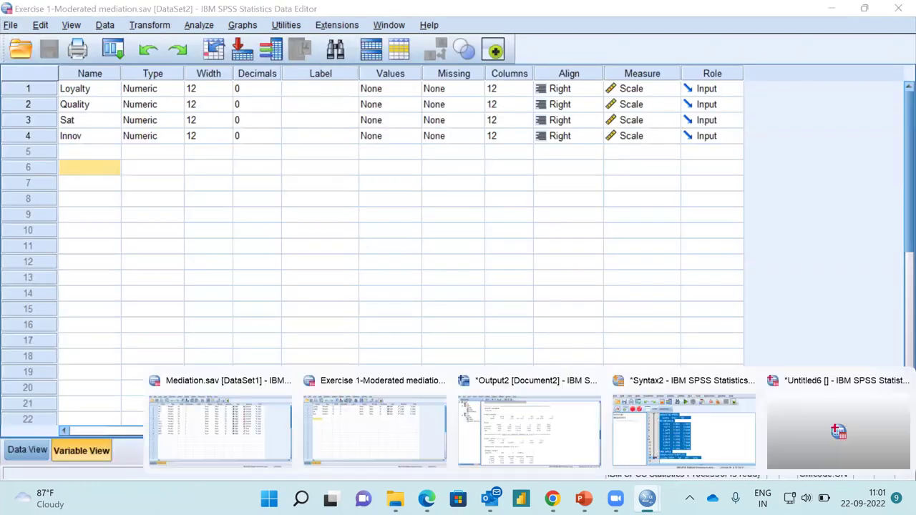
left_click(541, 442)
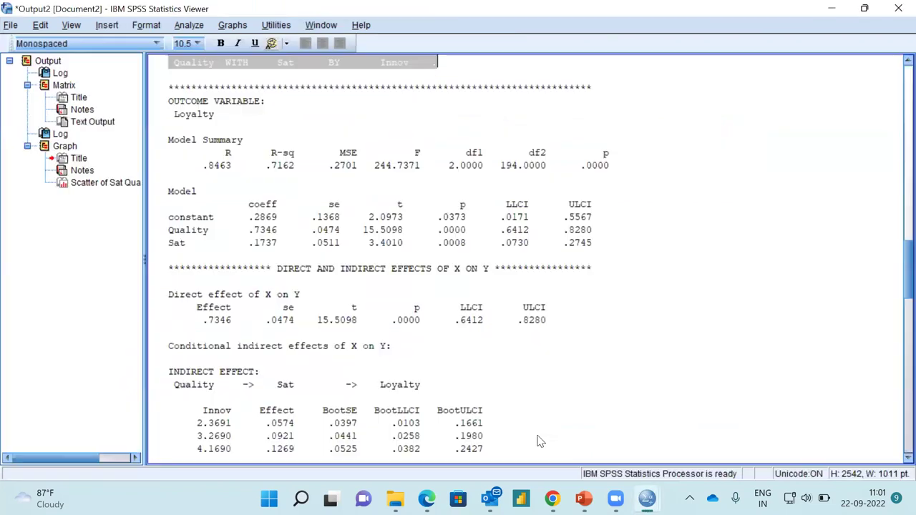
Examine the scatterplot of Sat against Quality by Innov alongside the conditional indirect effects and the index of moderated mediation
scroll(896, 419, "down", 15)
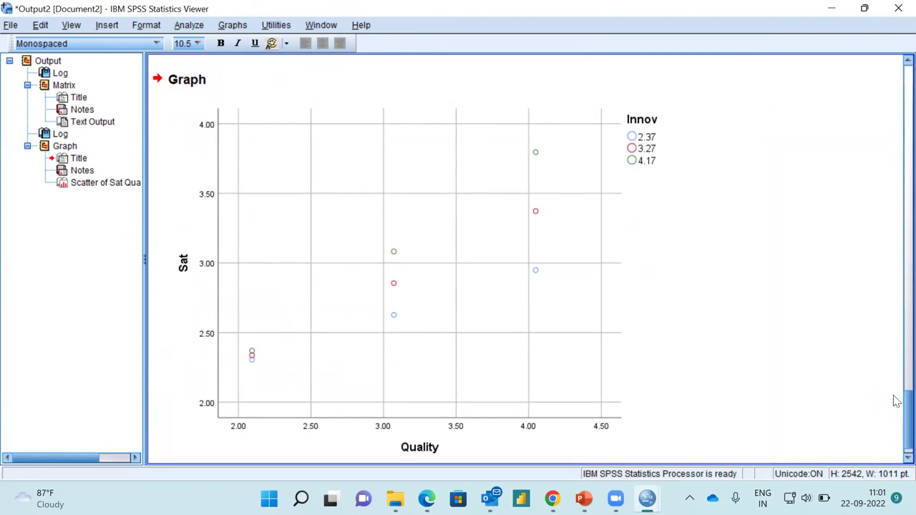
left_click_drag(897, 406, 897, 313)
scroll(895, 287, "up", 5)
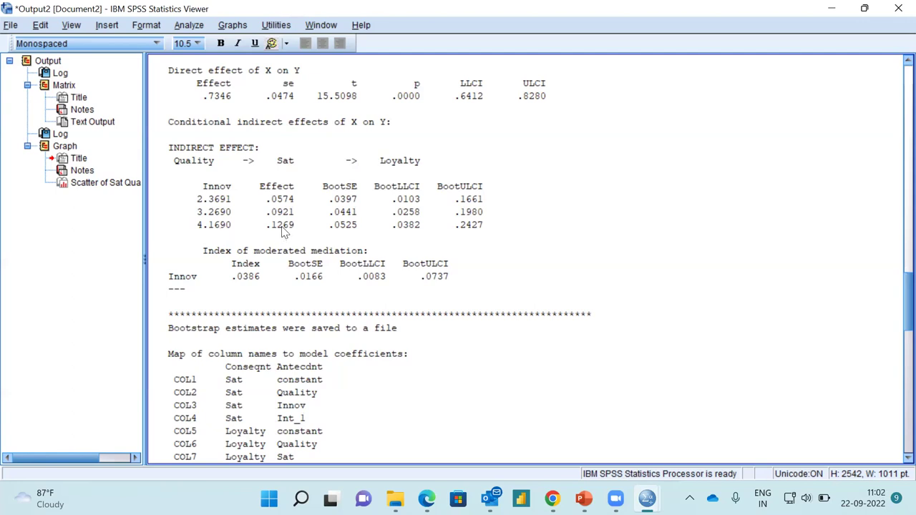
left_click_drag(897, 319, 897, 441)
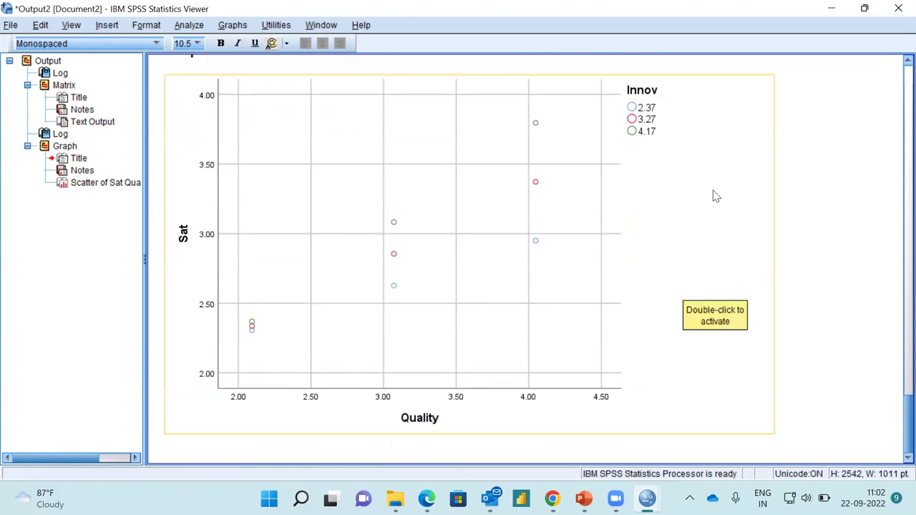
Open the Sat by Quality scatterplot in the Chart Editor and add straight interpolation lines for the Innov groups
left_click(671, 217)
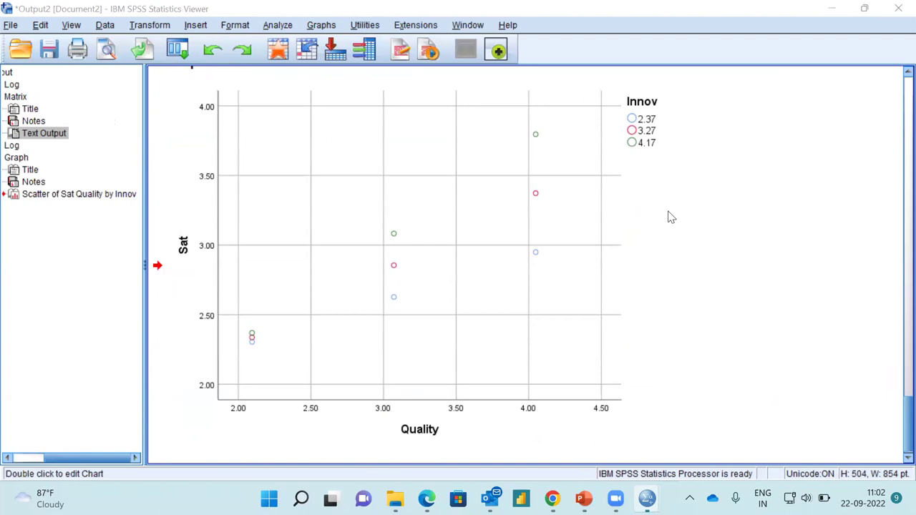
double_click(706, 427)
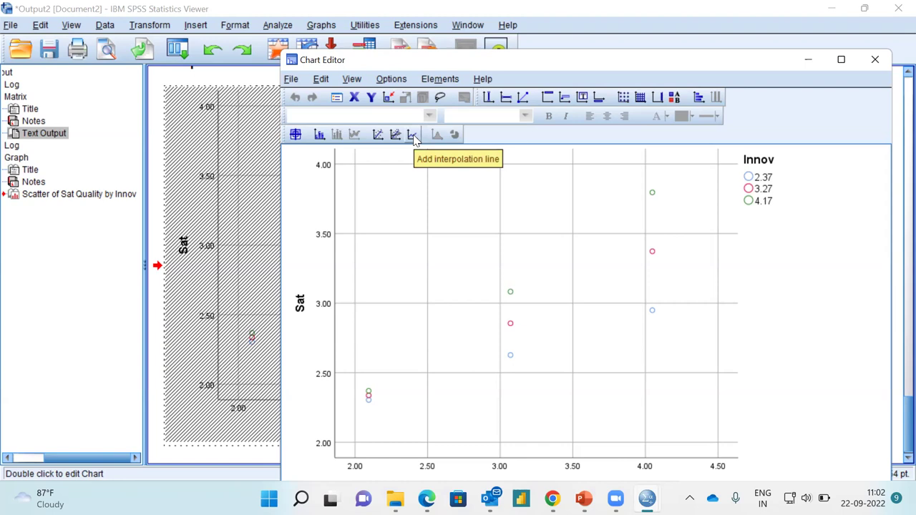
left_click(414, 136)
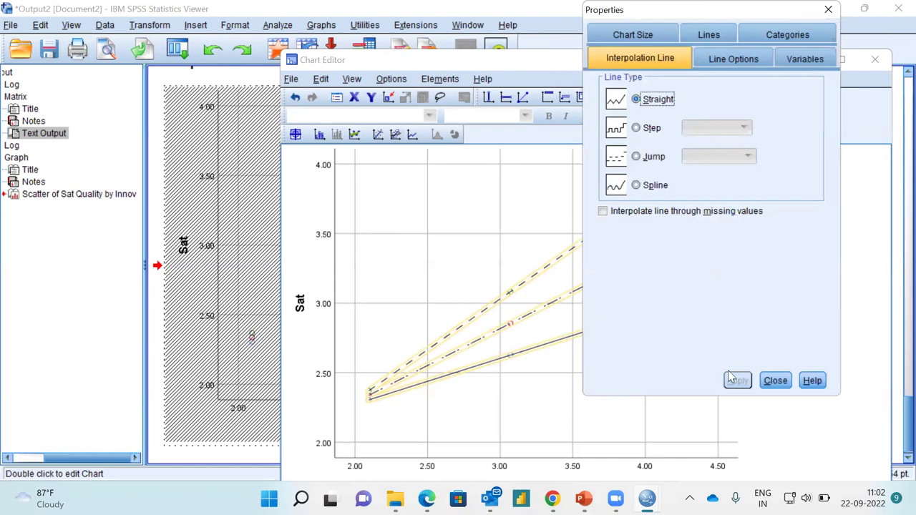
left_click(774, 382)
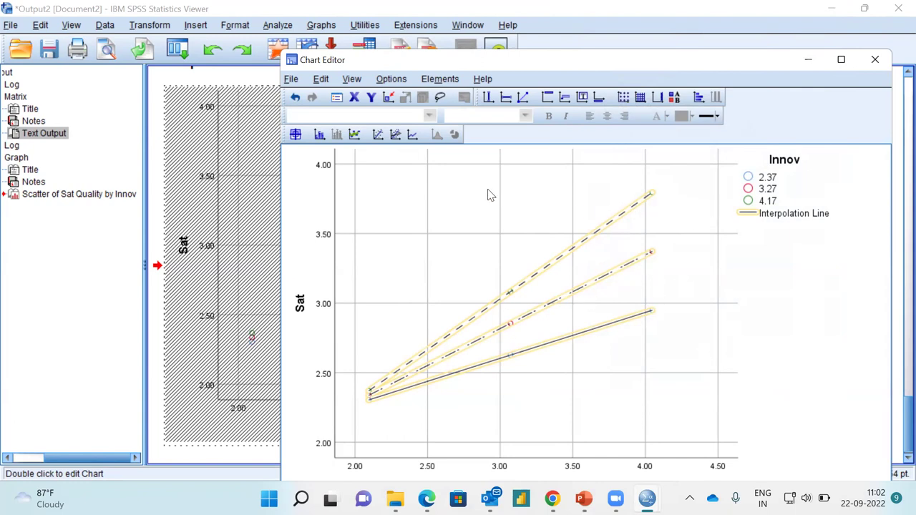
double_click(526, 259)
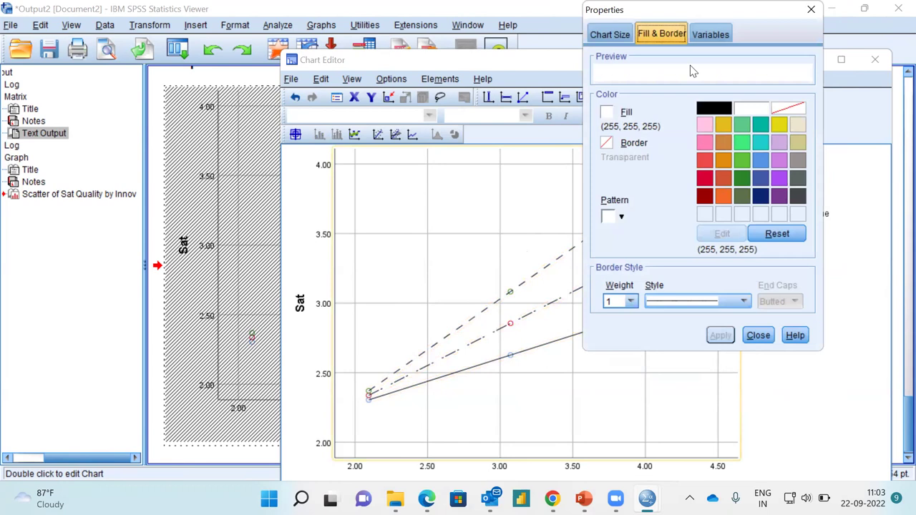
left_click(709, 35)
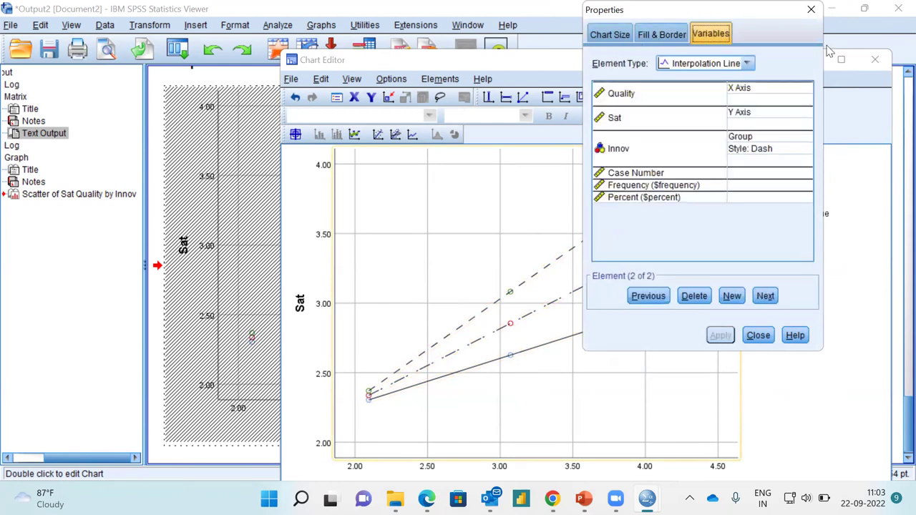
left_click(811, 11)
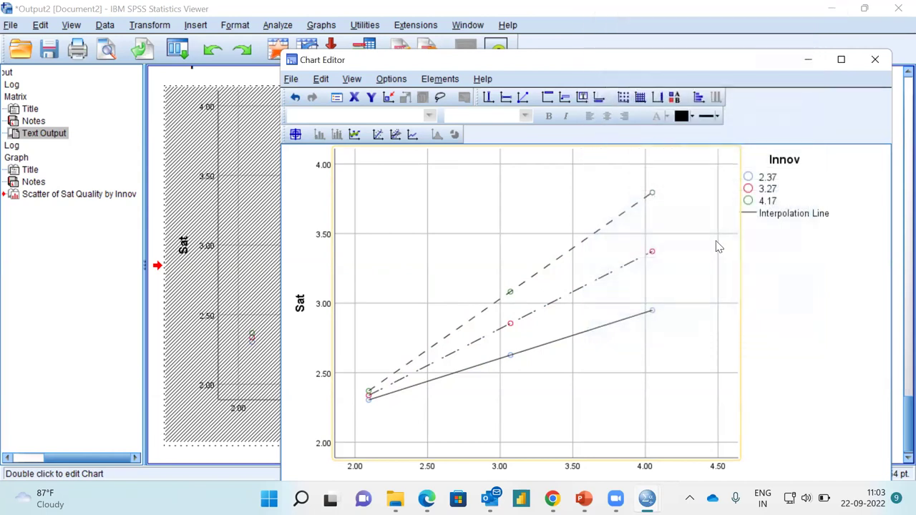
double_click(770, 189)
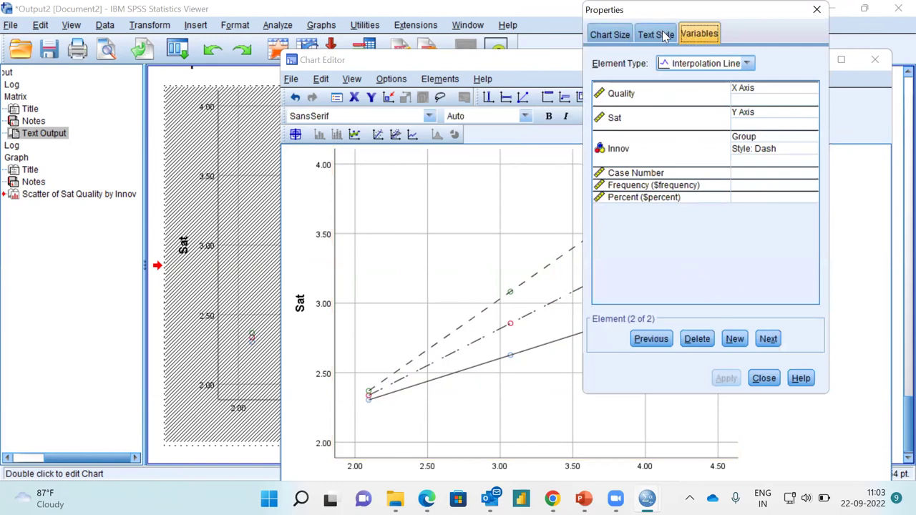
left_click(764, 378)
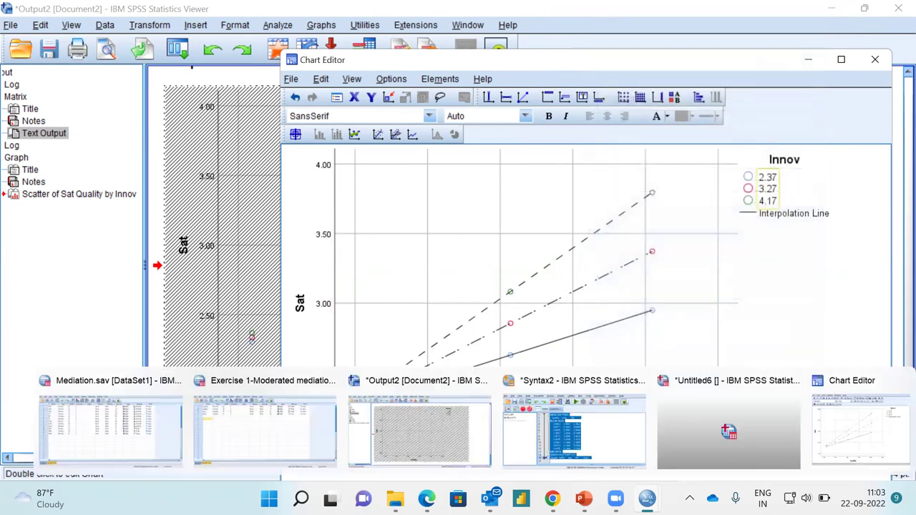
Switch to PowerPoint, review slides 28 and 29 on excluding the mid-level moderating effect, and return to a maximized Chart Editor
left_click(585, 499)
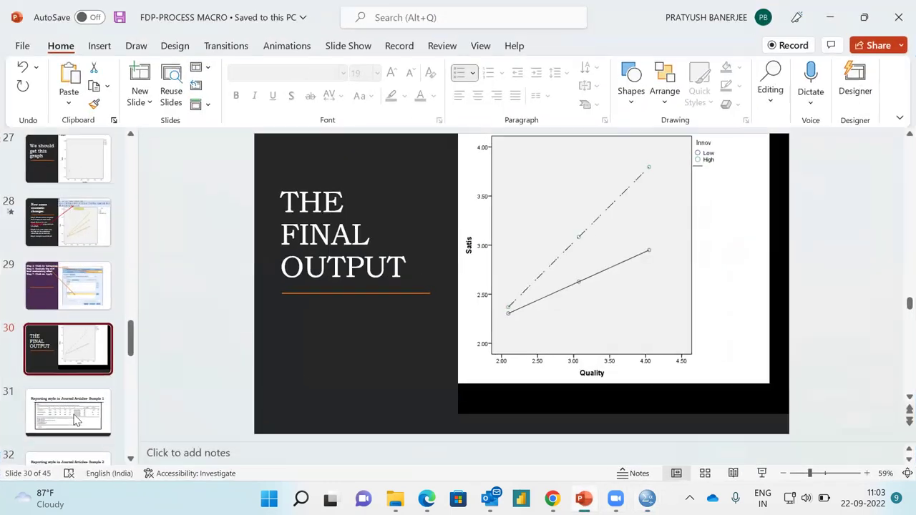
left_click(64, 290)
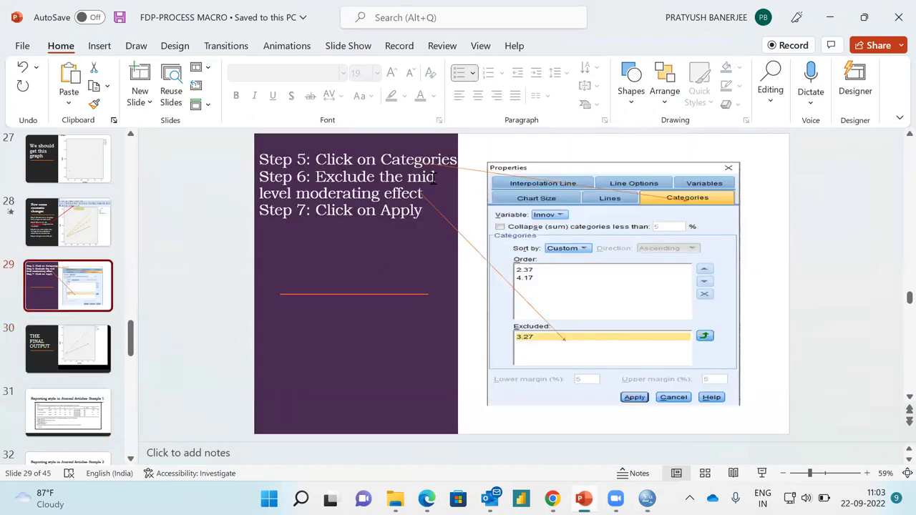
left_click(68, 222)
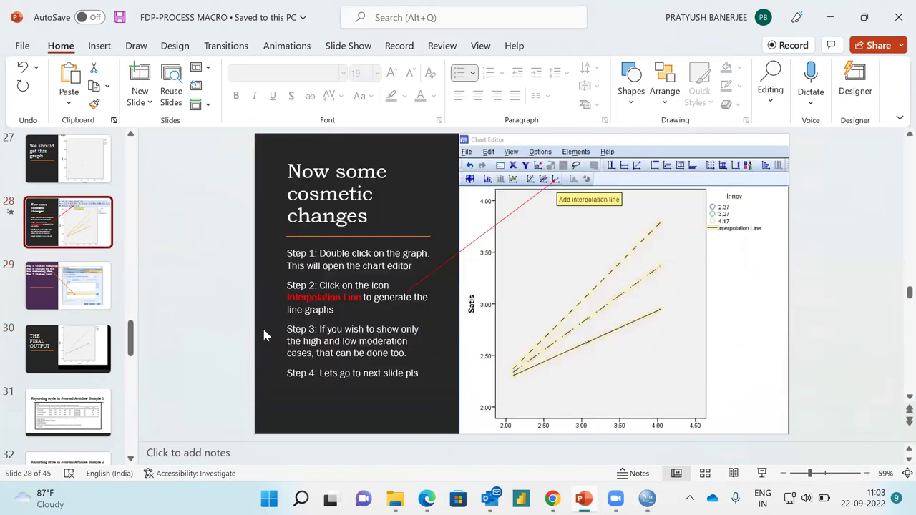
left_click(71, 276)
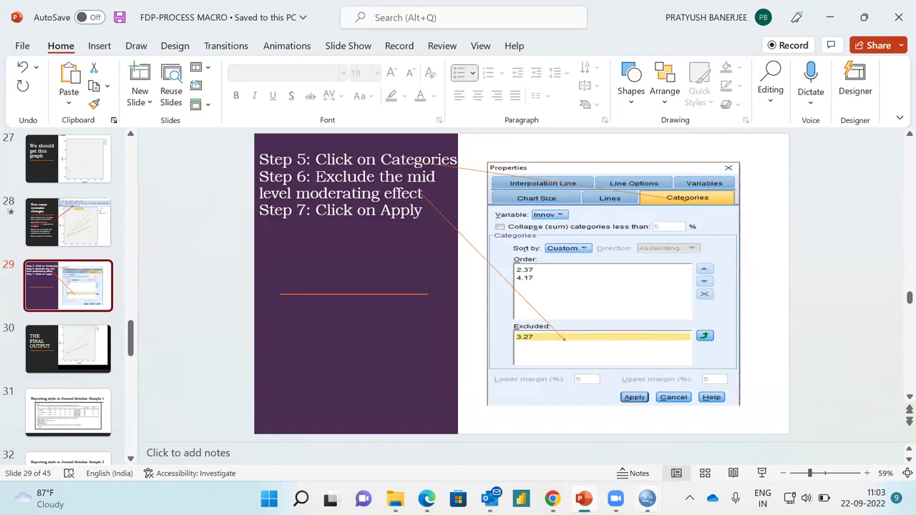
mouse_move(646, 499)
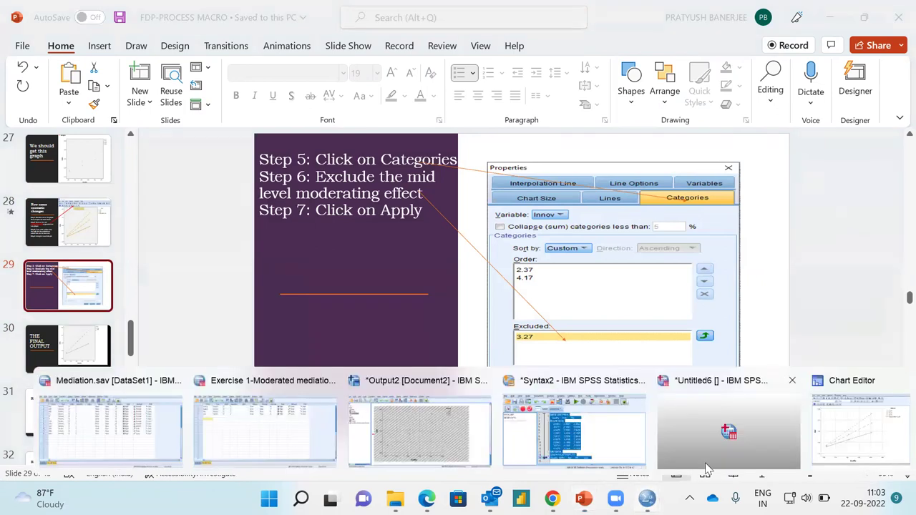
left_click(834, 444)
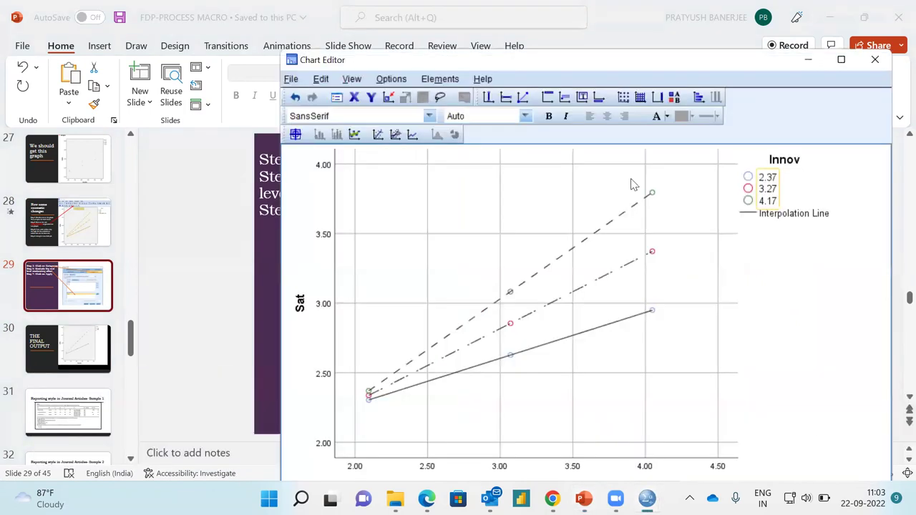
left_click(841, 60)
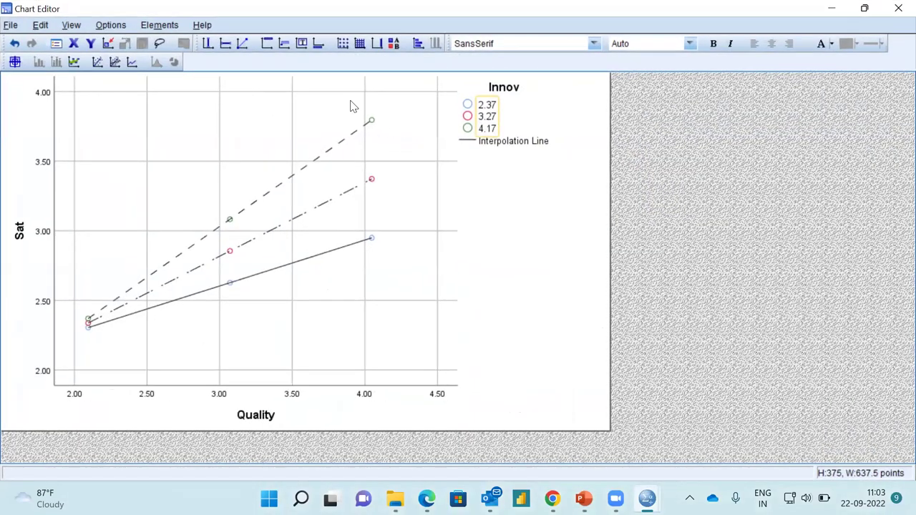
double_click(351, 106)
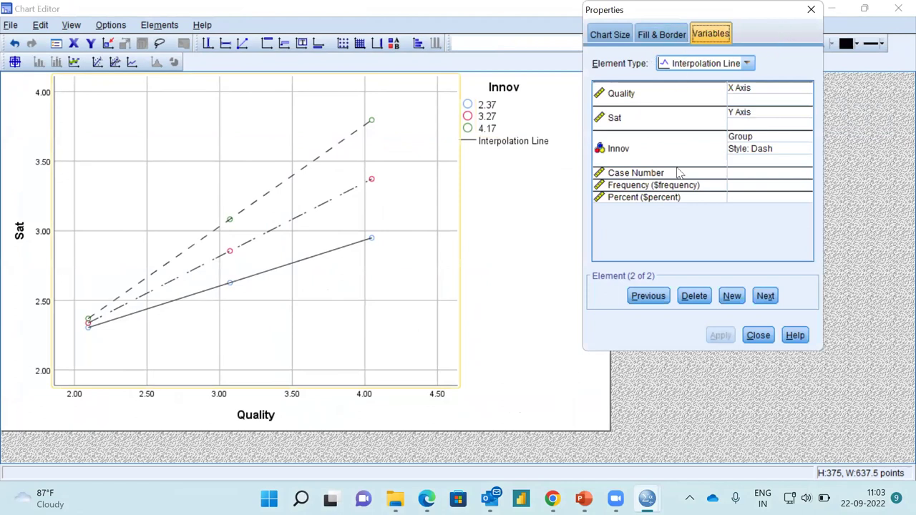
left_click(758, 335)
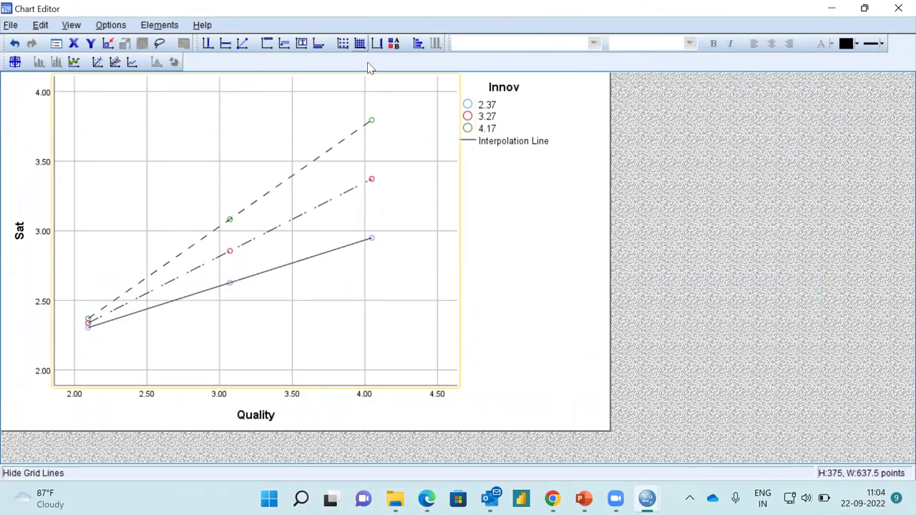
double_click(491, 143)
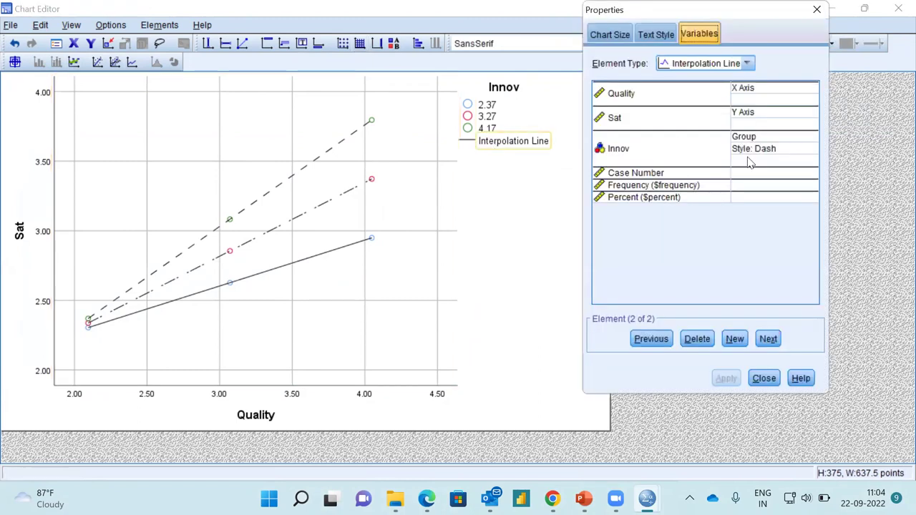
left_click(622, 37)
left_click(646, 36)
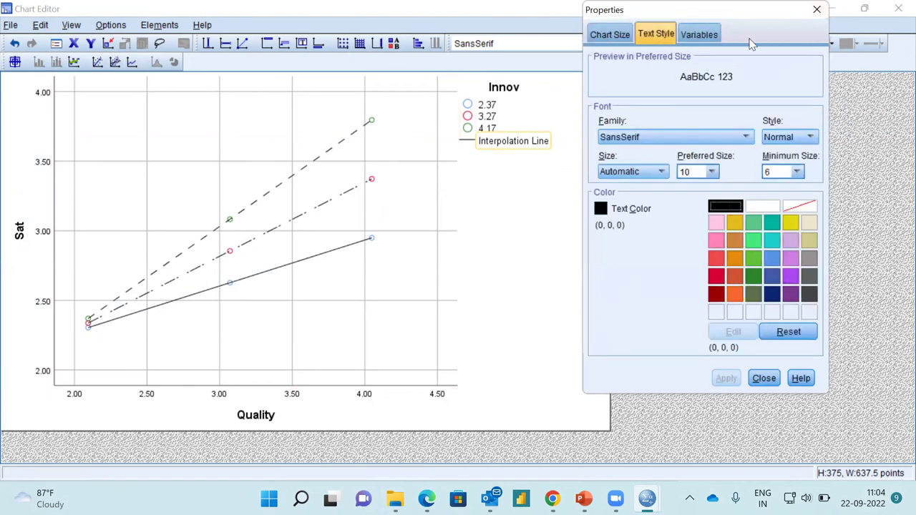
left_click(817, 10)
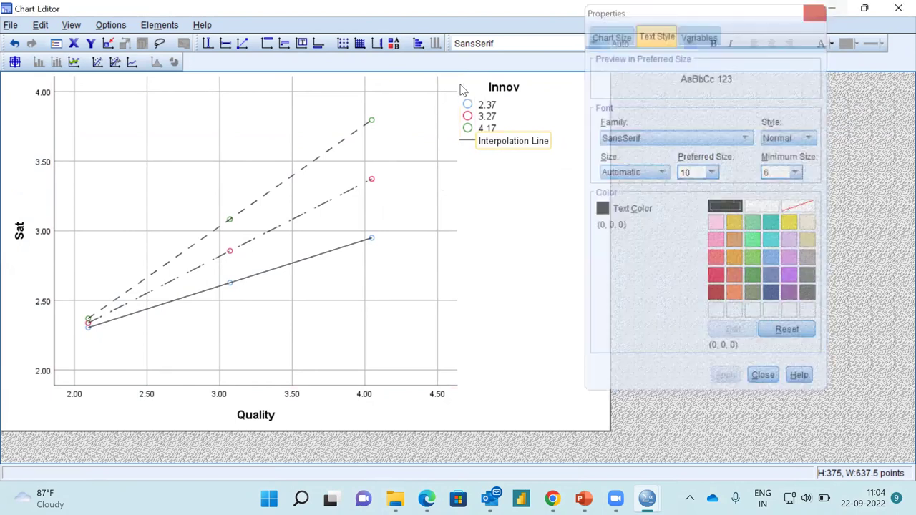
Exclude the mid-level Innov category 3.27 from the interpolation lines, apply the change and close the line properties
double_click(358, 131)
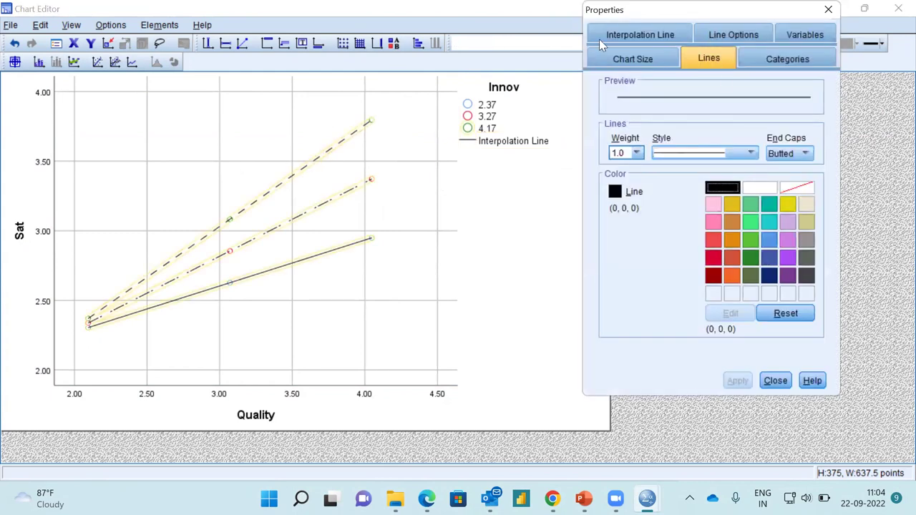
left_click(818, 65)
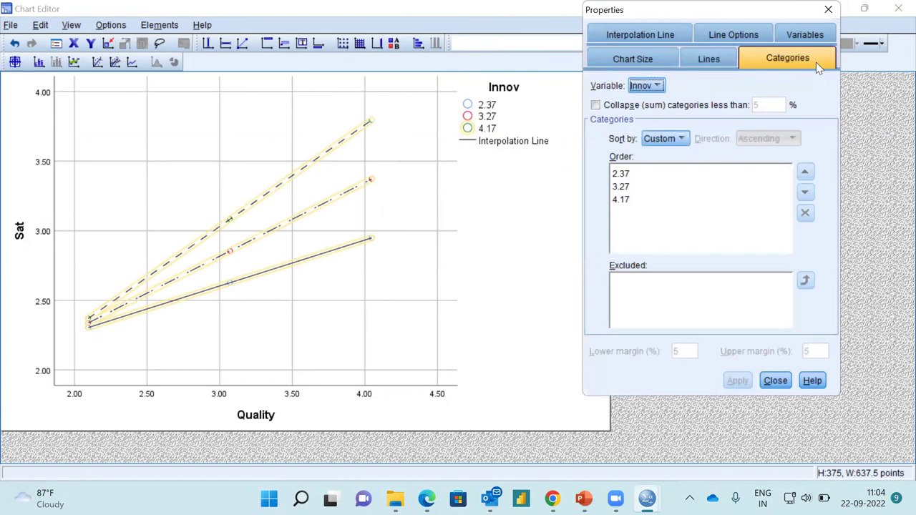
left_click(629, 188)
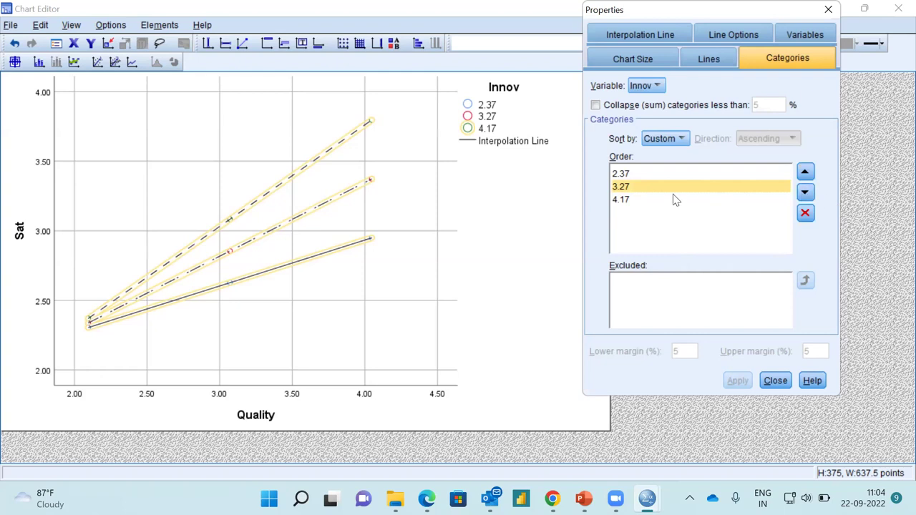
left_click(804, 214)
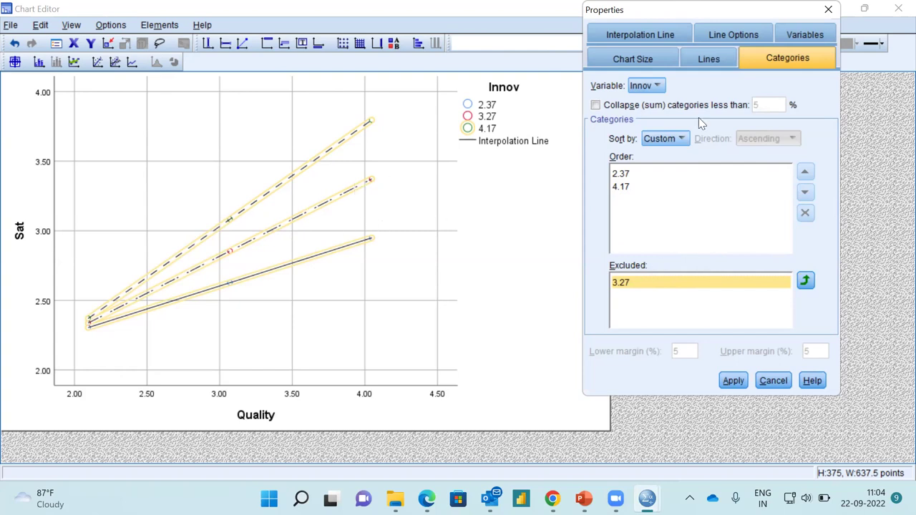
left_click(731, 382)
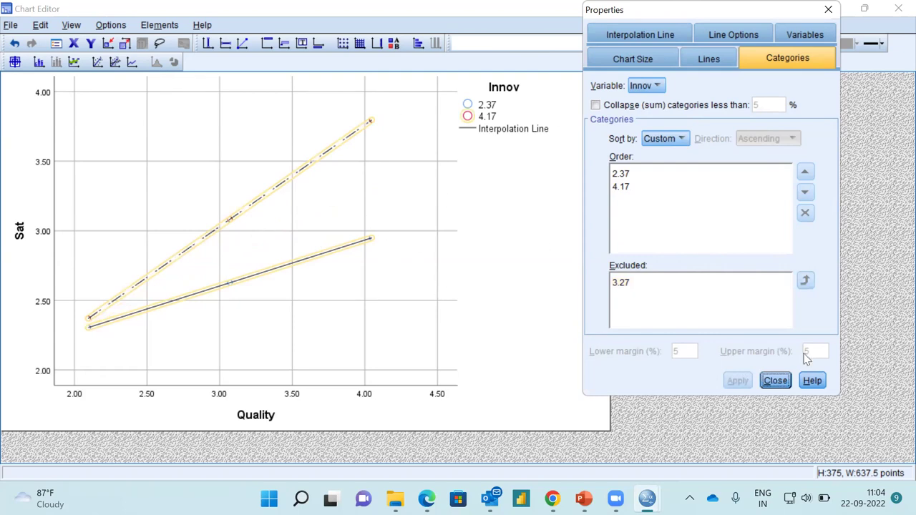
left_click(788, 381)
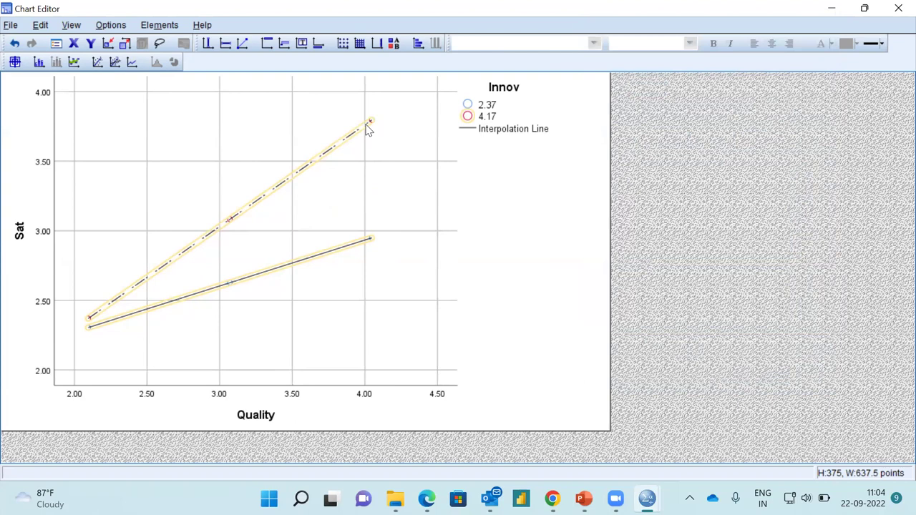
Rename the 2.37 entry in the Innov legend as "Low Innov"
left_click(494, 109)
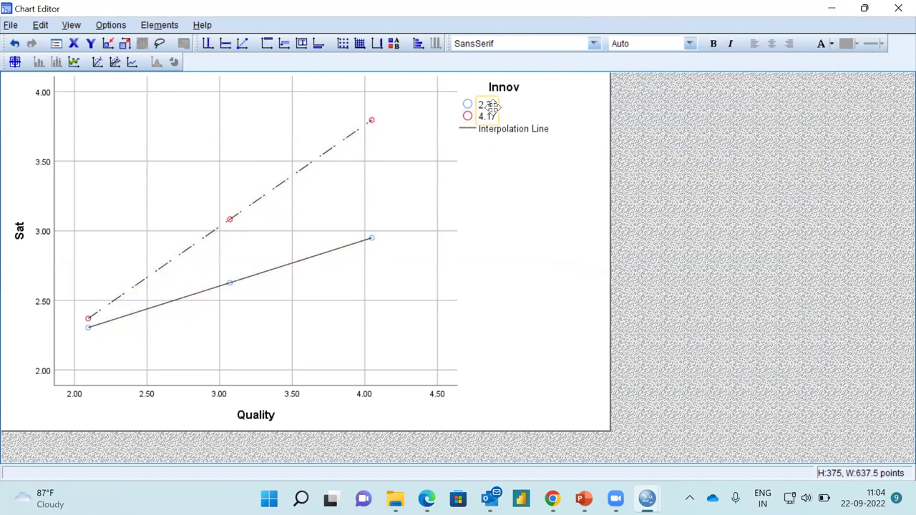
left_click(494, 107)
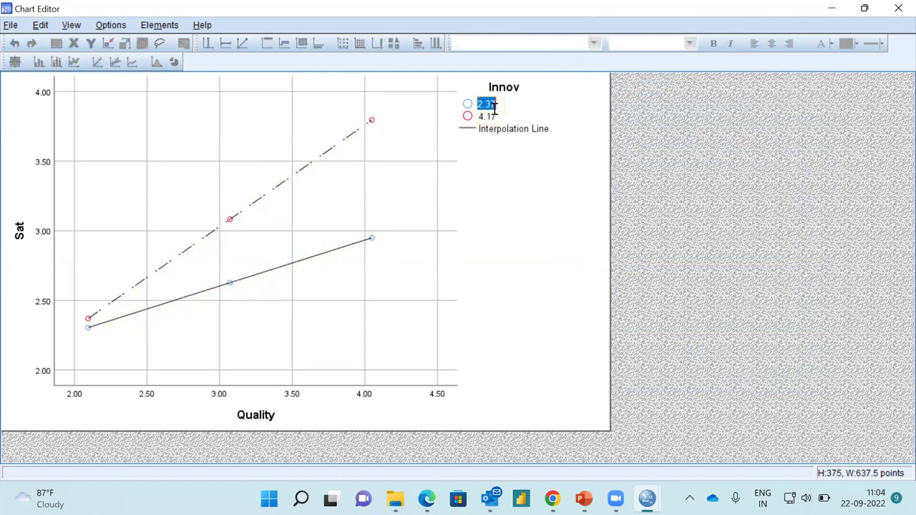
left_click(494, 108)
key("BackSpace")
key("BackSpace")
key("BackSpace")
type("Low Innov")
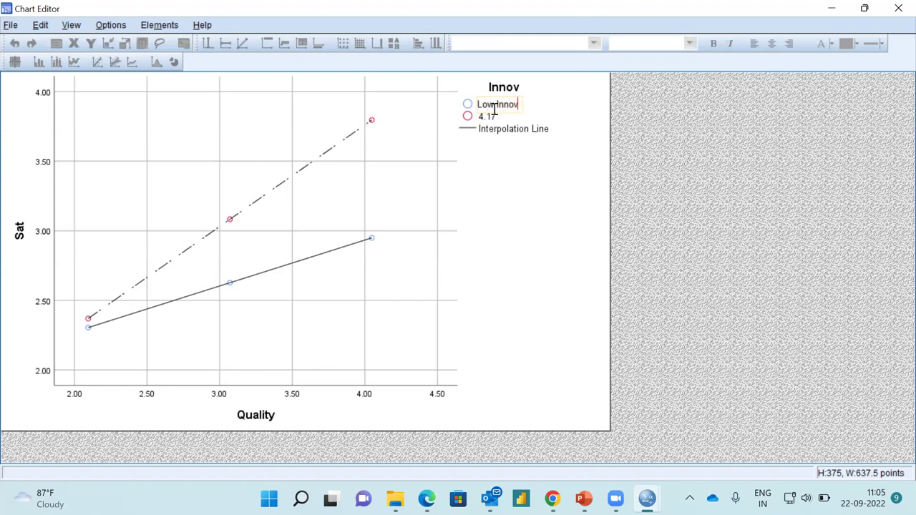
key("Return")
Rename the 4.17 entry in the Innov legend as "High Innov"
left_click(492, 118)
left_click(492, 118)
double_click(492, 117)
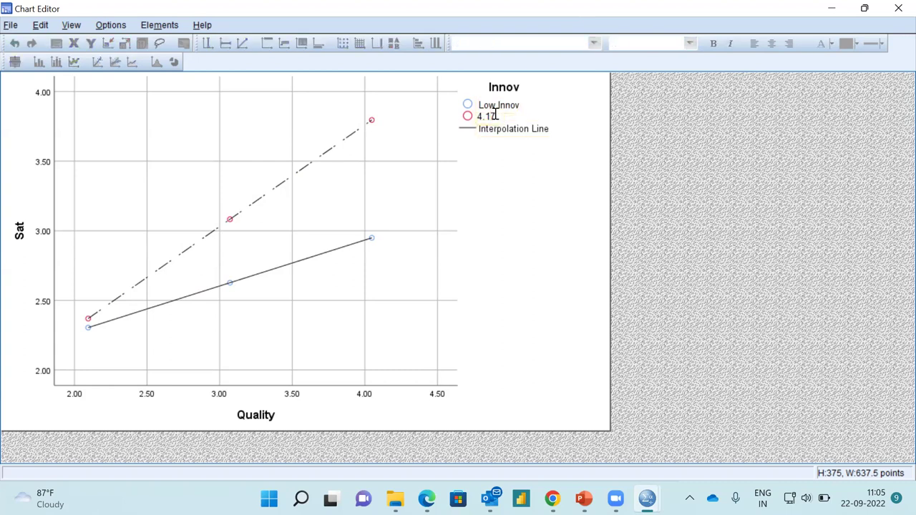
key("BackSpace")
key("BackSpace")
key("BackSpace")
key("BackSpace")
type("High Innov")
left_click(503, 159)
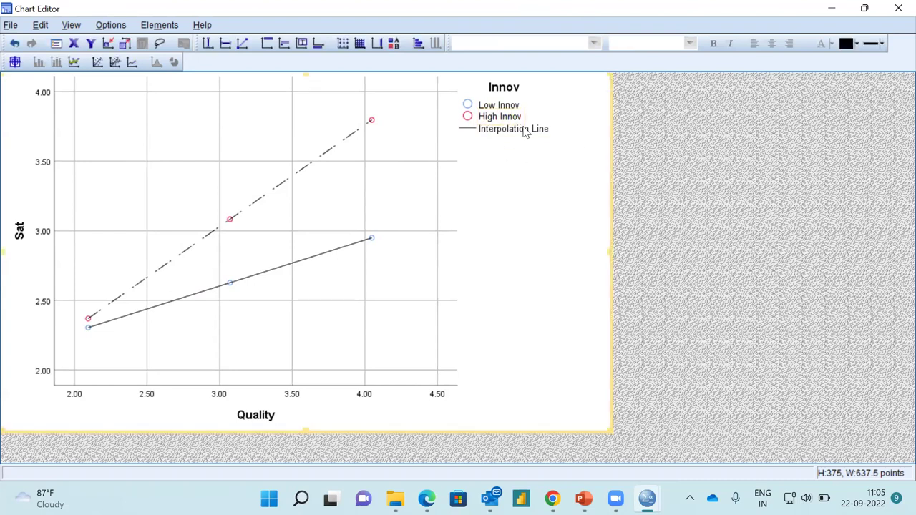
Delete the "Interpolation Line" label text from the Innov legend
left_click(525, 130)
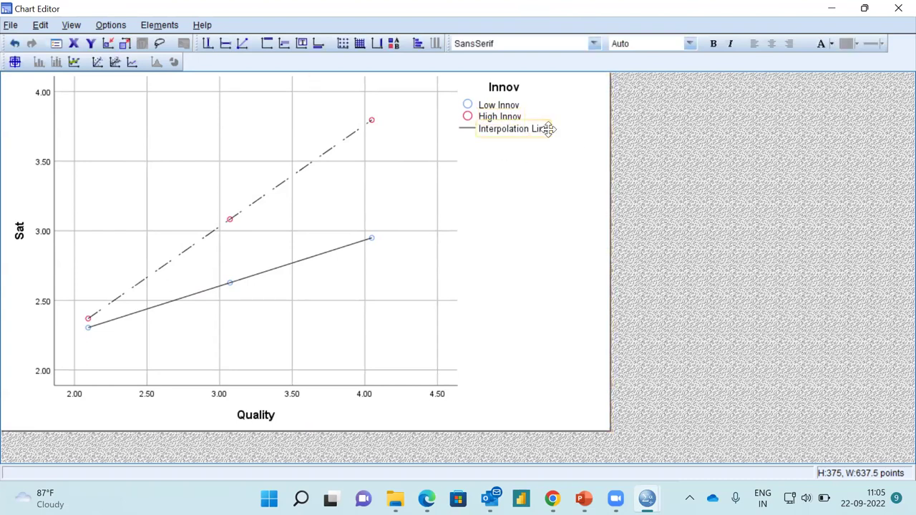
left_click(481, 129)
left_click(543, 127)
key("BackSpace")
key("BackSpace")
key("BackSpace")
key("BackSpace")
key("BackSpace")
key("BackSpace")
key("BackSpace")
key("BackSpace")
key("BackSpace")
key("BackSpace")
key("BackSpace")
key("BackSpace")
key("BackSpace")
key("BackSpace")
key("BackSpace")
key("BackSpace")
key("BackSpace")
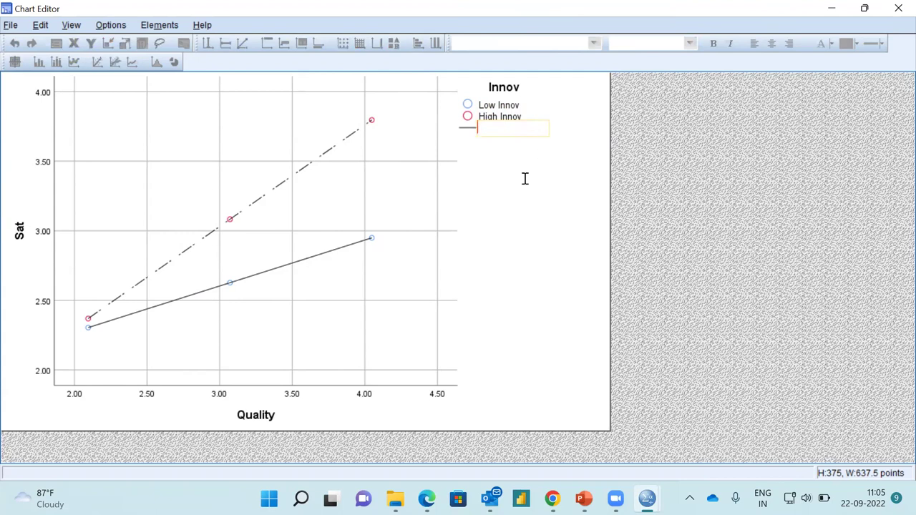
left_click(562, 207)
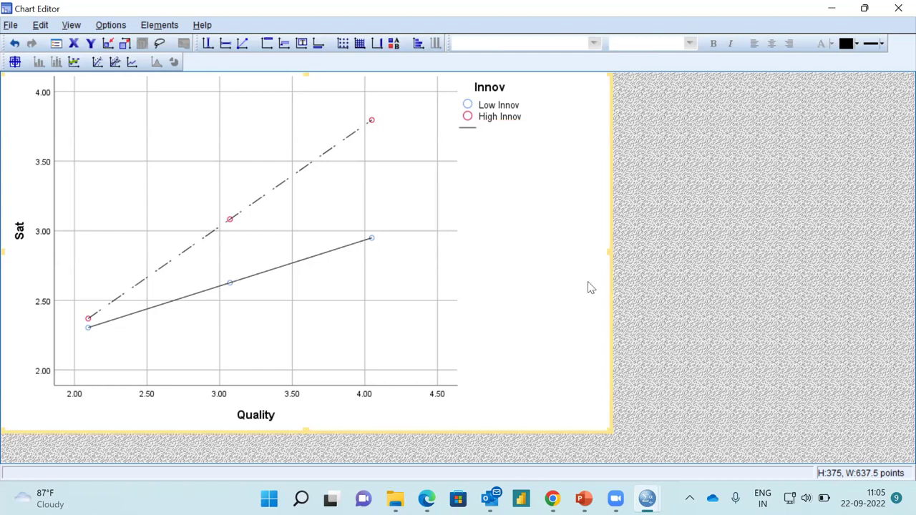
right_click(472, 242)
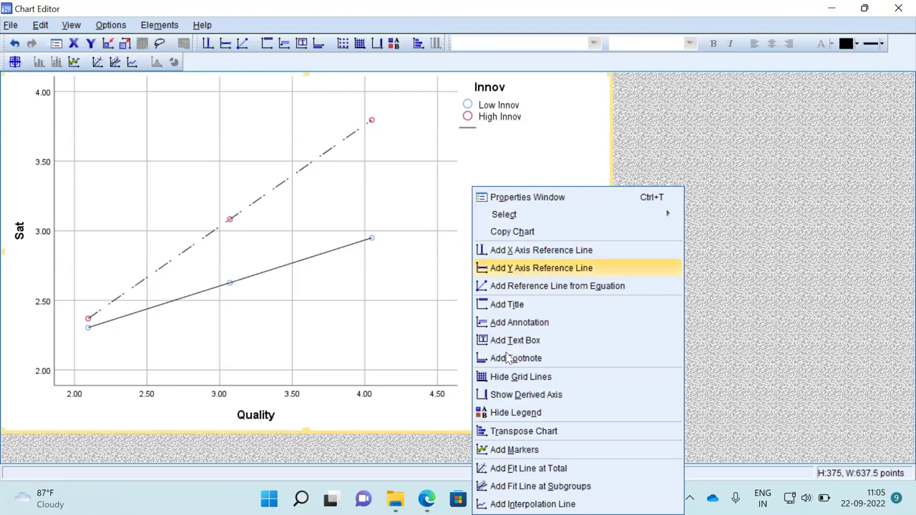
mouse_move(502, 215)
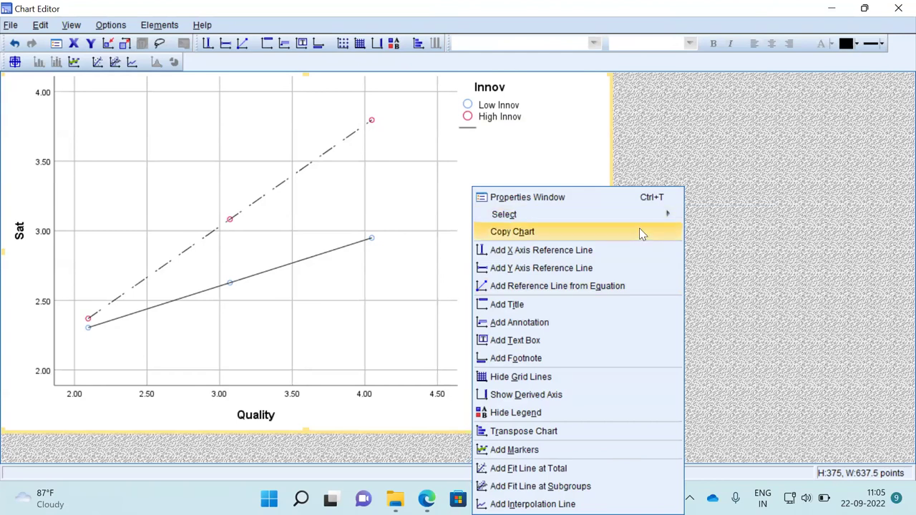
left_click(693, 149)
left_click(870, 414)
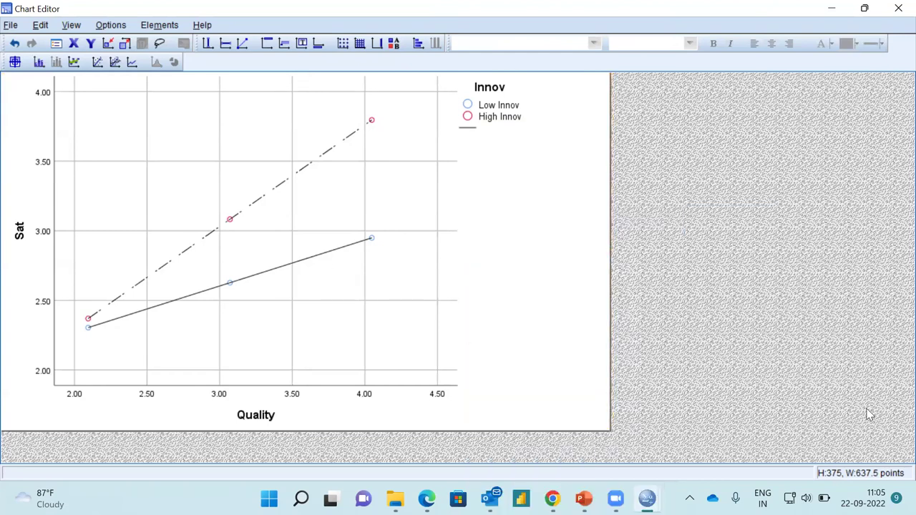
Switch to PowerPoint, compare the chart with the final output on slide 30, and return to the SPSS Output2 window
mouse_move(646, 496)
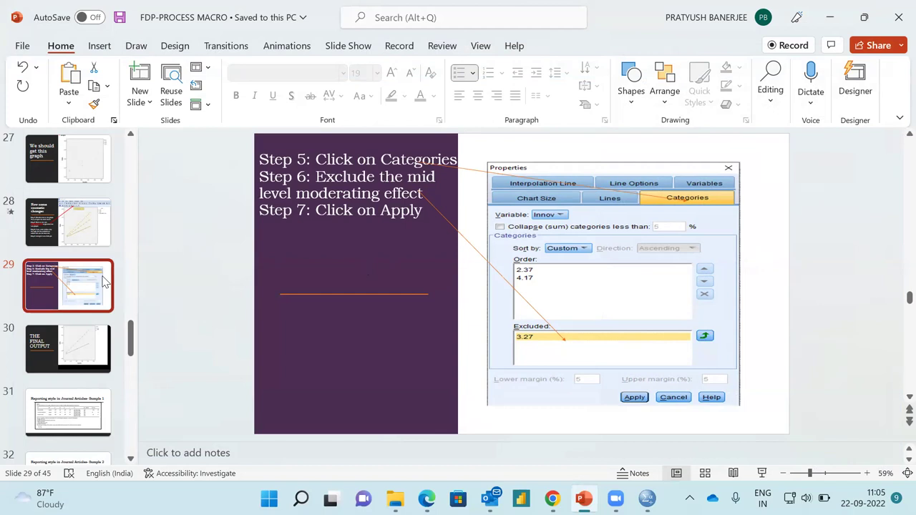
key("Down")
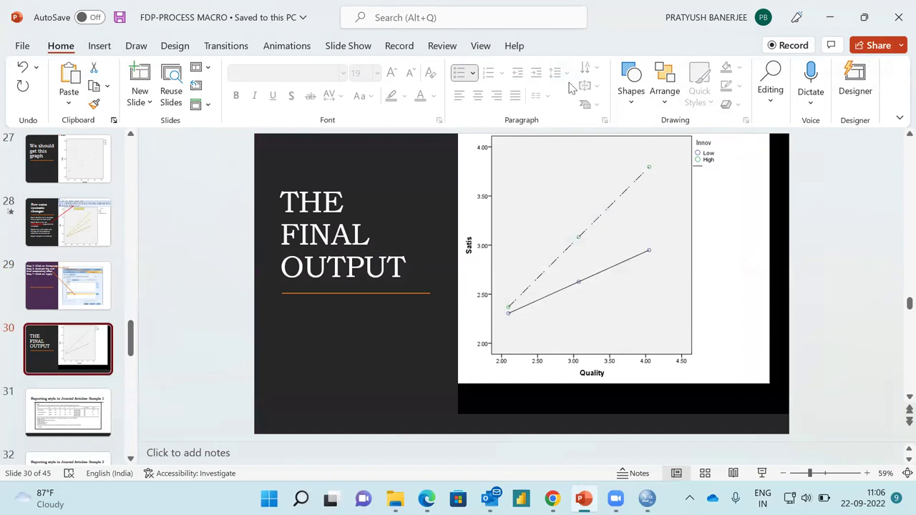
left_click(64, 295)
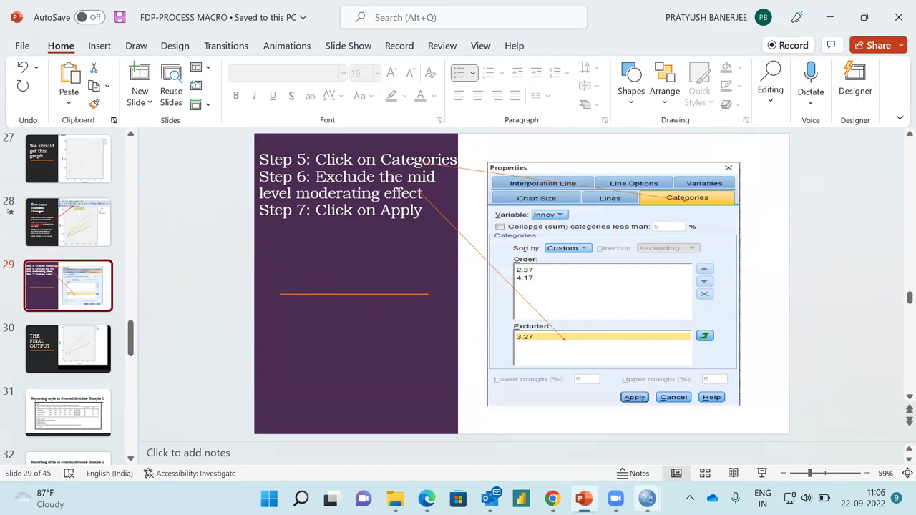
mouse_move(646, 499)
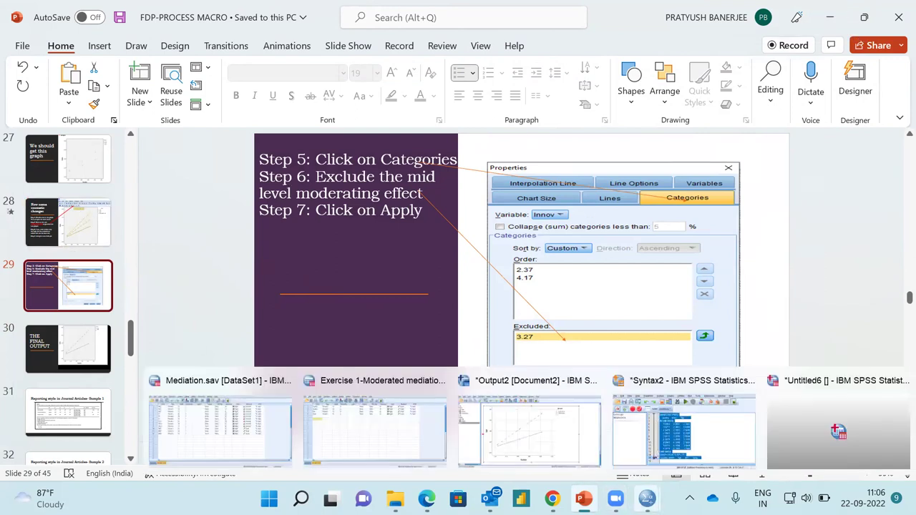
left_click(530, 430)
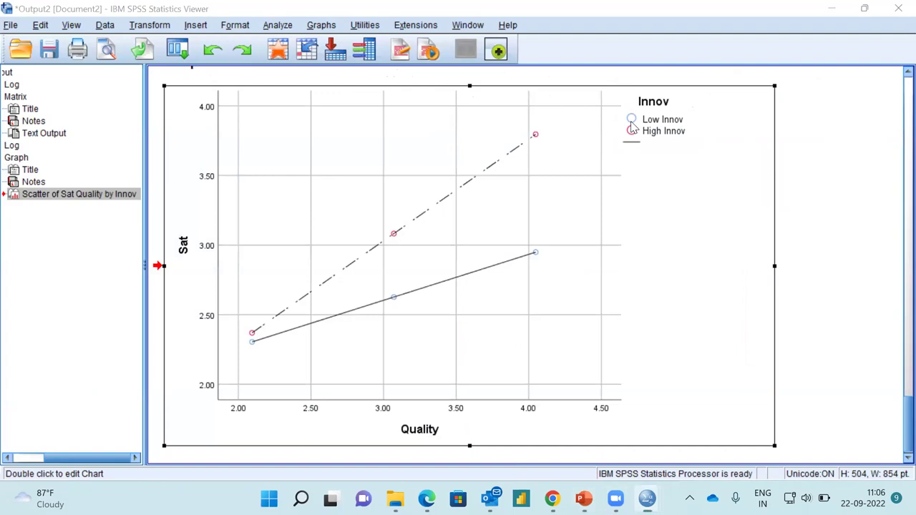
Reopen the Sat by Quality scatterplot in the Chart Editor and examine the interpolation lines' projection, style, color and end cap options
double_click(656, 198)
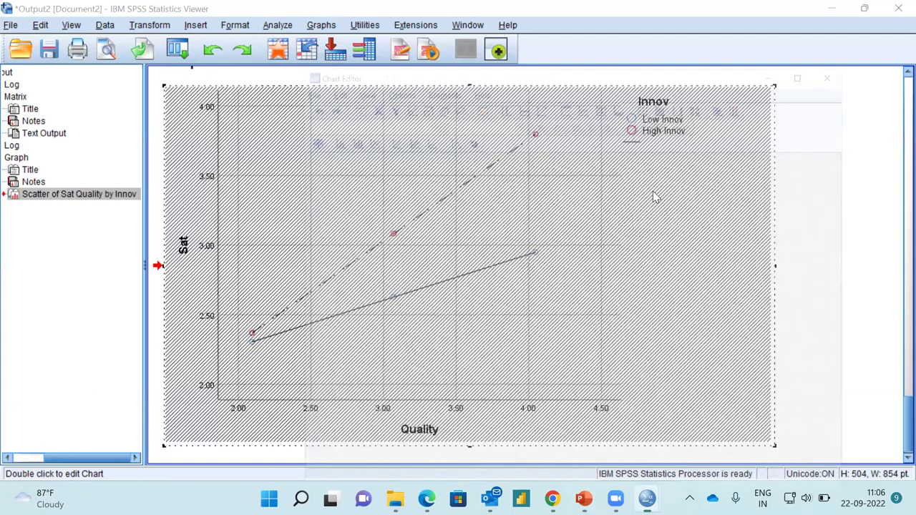
double_click(654, 197)
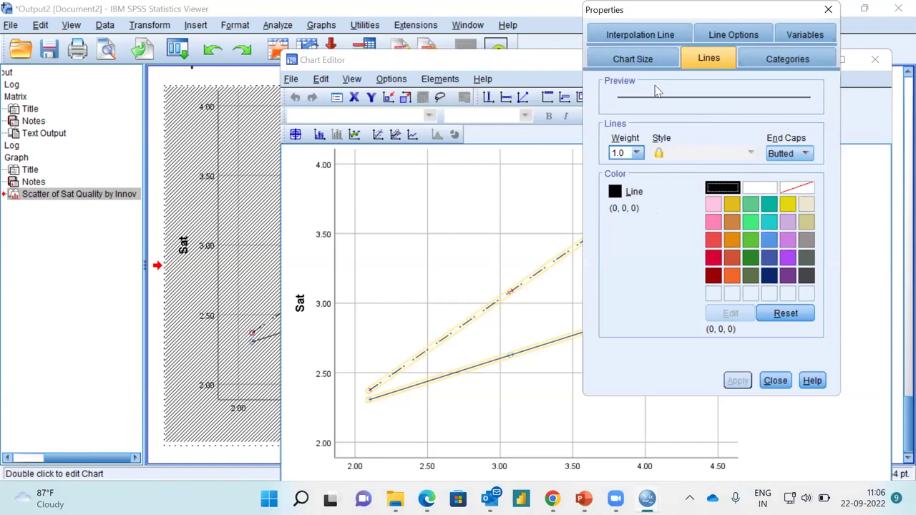
left_click(742, 36)
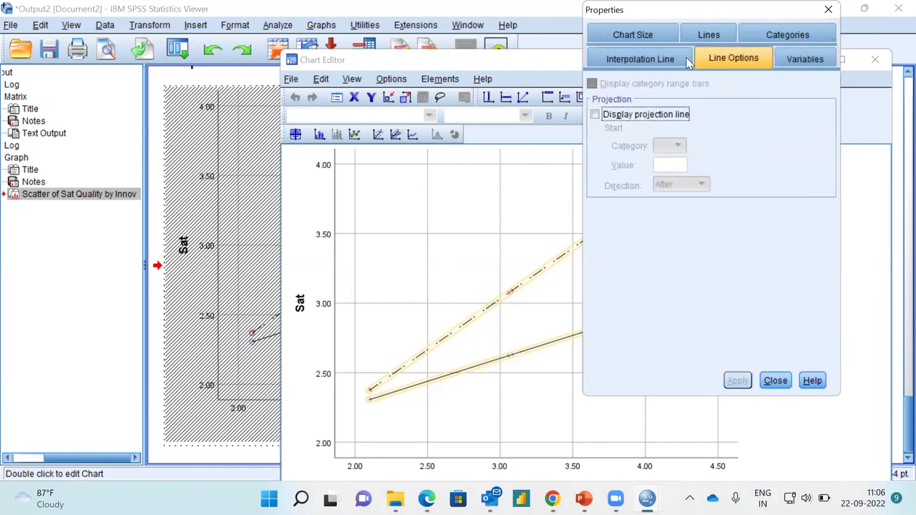
left_click(709, 36)
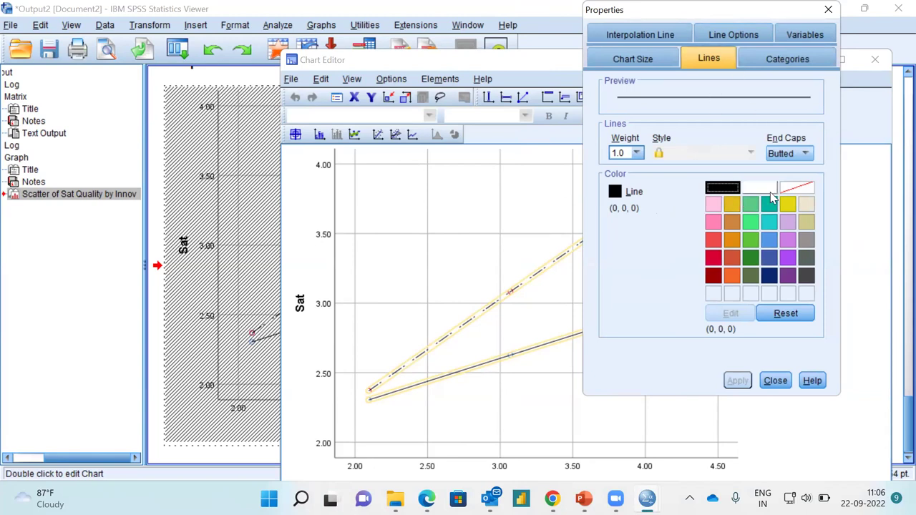
left_click(774, 381)
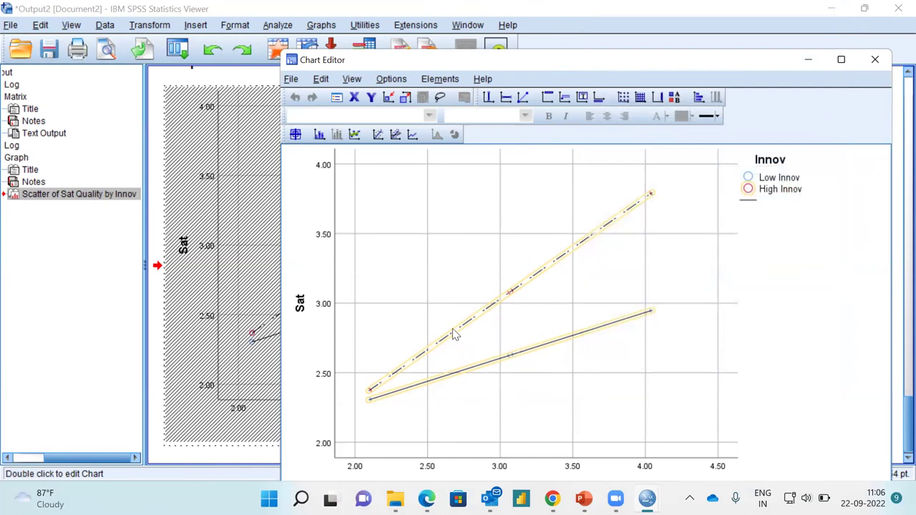
double_click(511, 297)
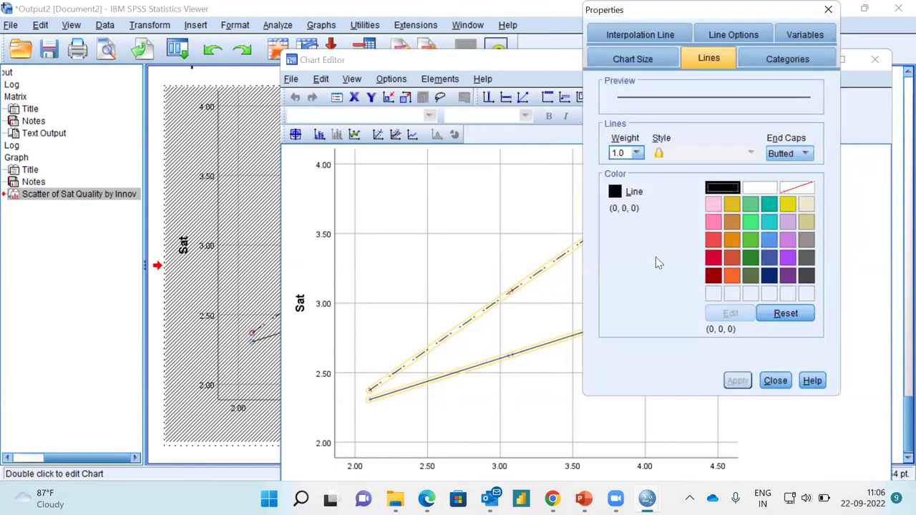
left_click(804, 159)
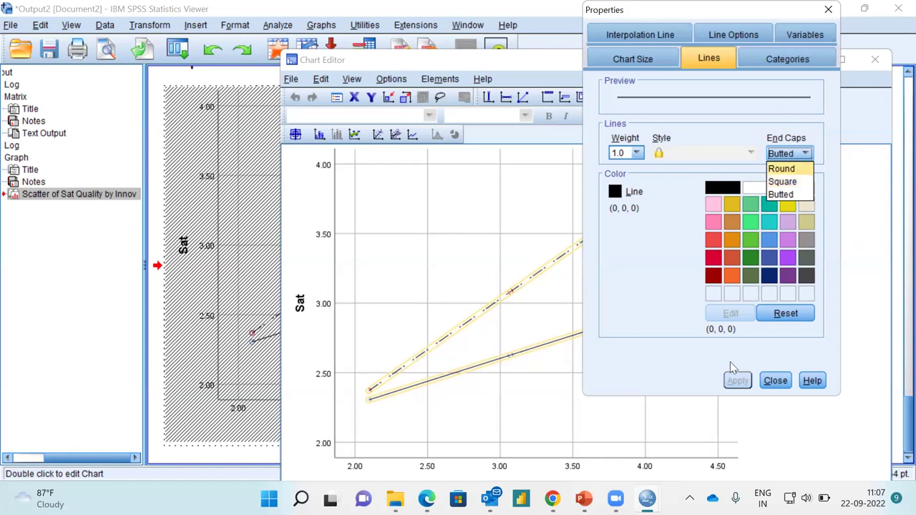
left_click(776, 380)
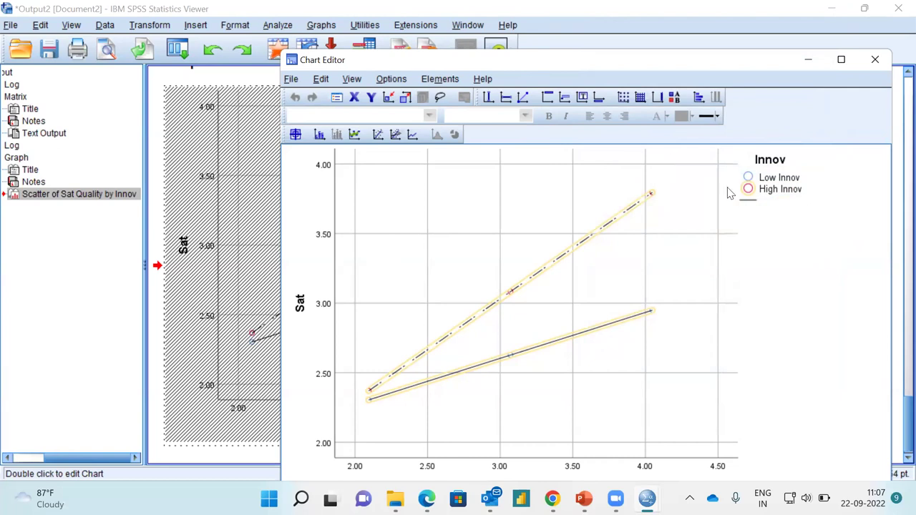
Change the Low Innov marker type to a diamond, apply it and close the marker properties
double_click(749, 177)
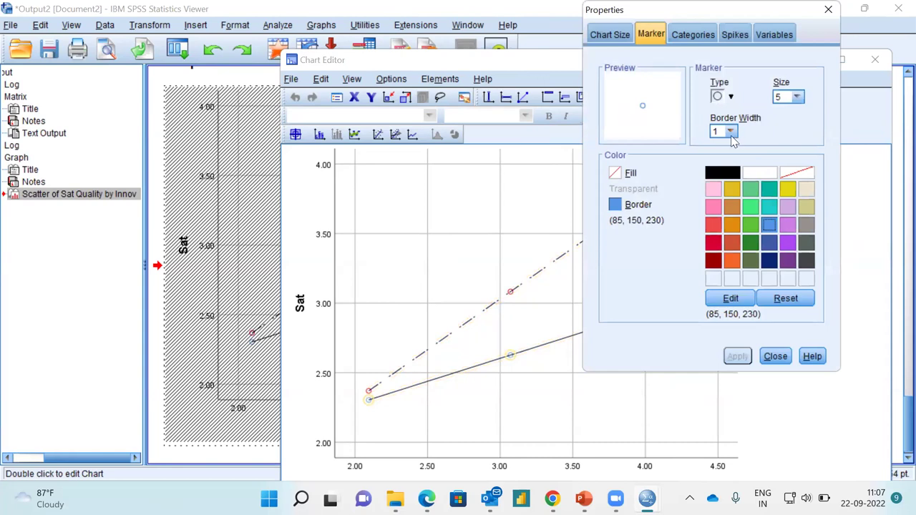
left_click(730, 97)
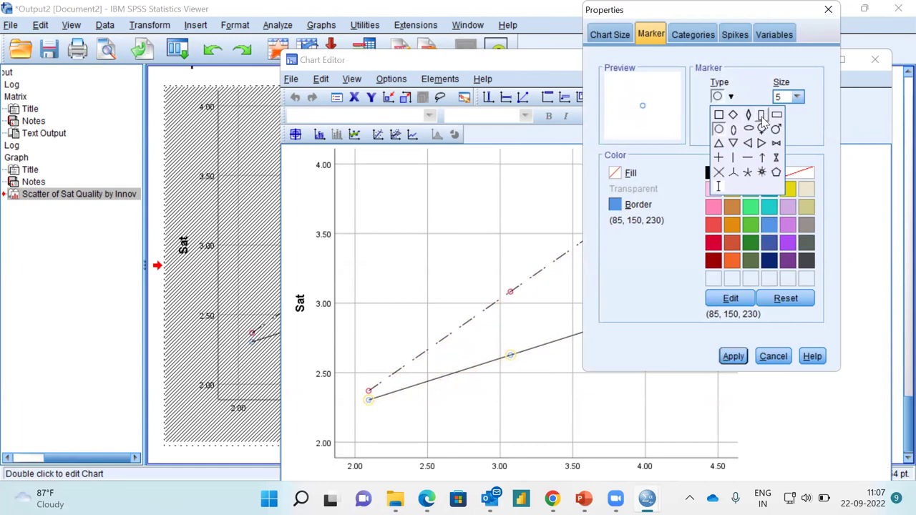
left_click(734, 115)
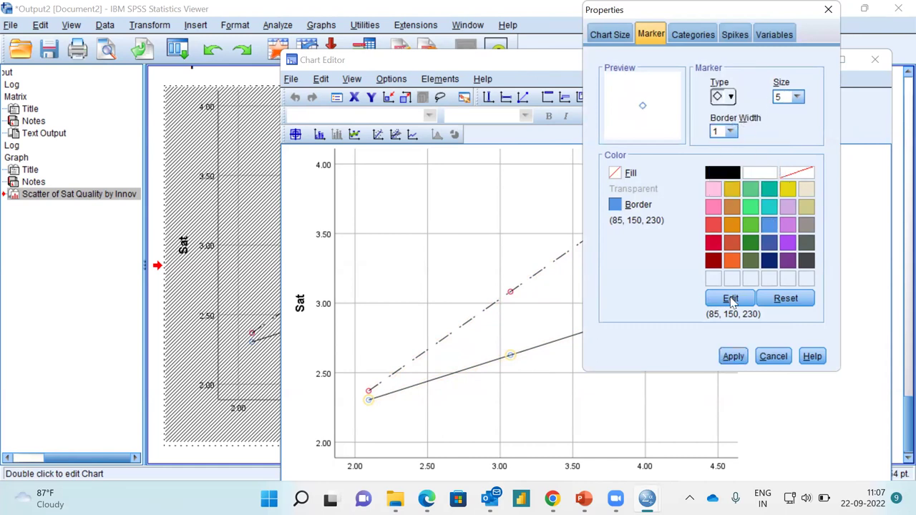
left_click(736, 358)
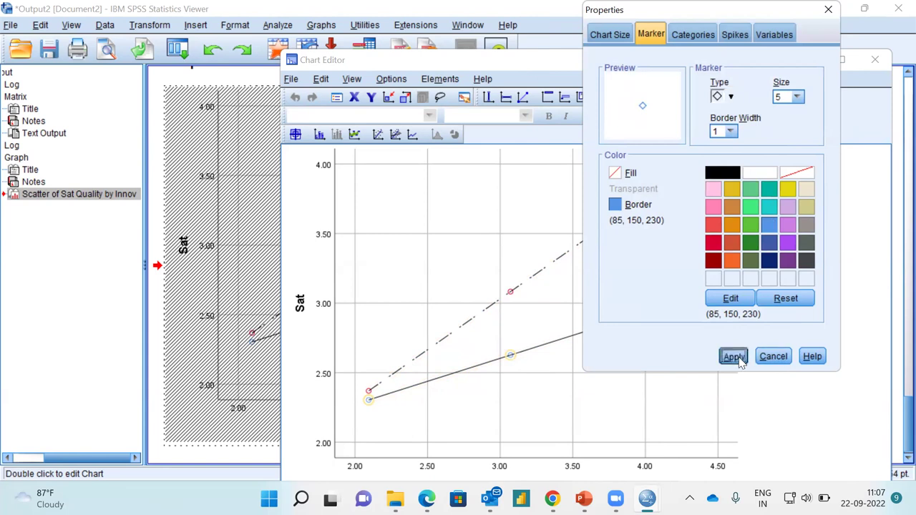
left_click(775, 356)
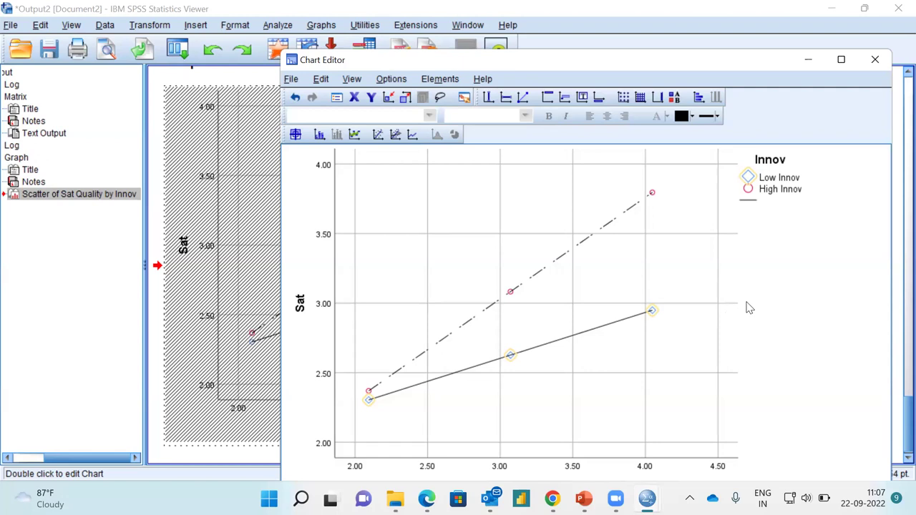
Examine the Sat axis title's label, tick and text style properties and the chart's variable assignments, and close the properties
double_click(302, 313)
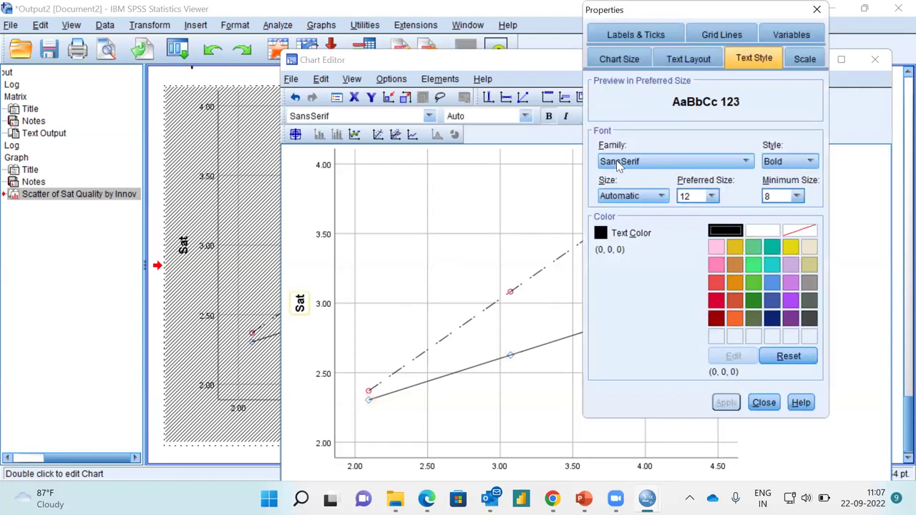
left_click(633, 36)
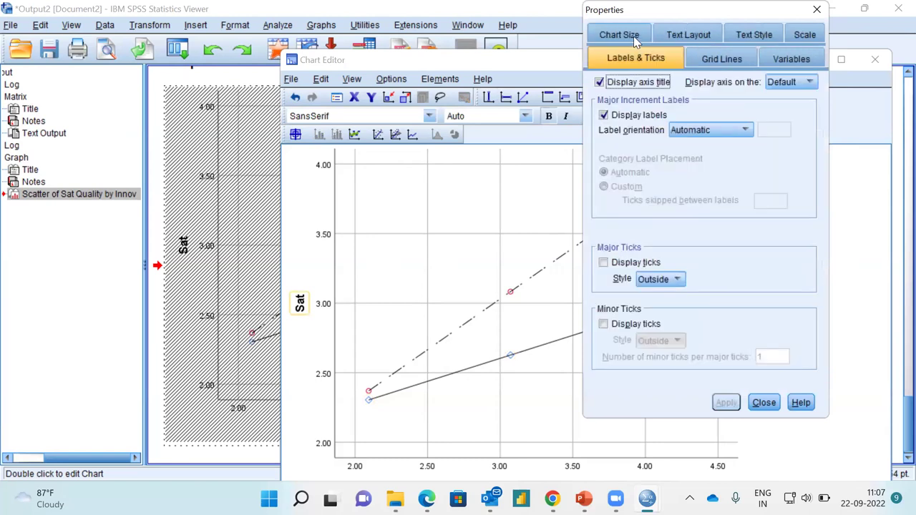
left_click(755, 36)
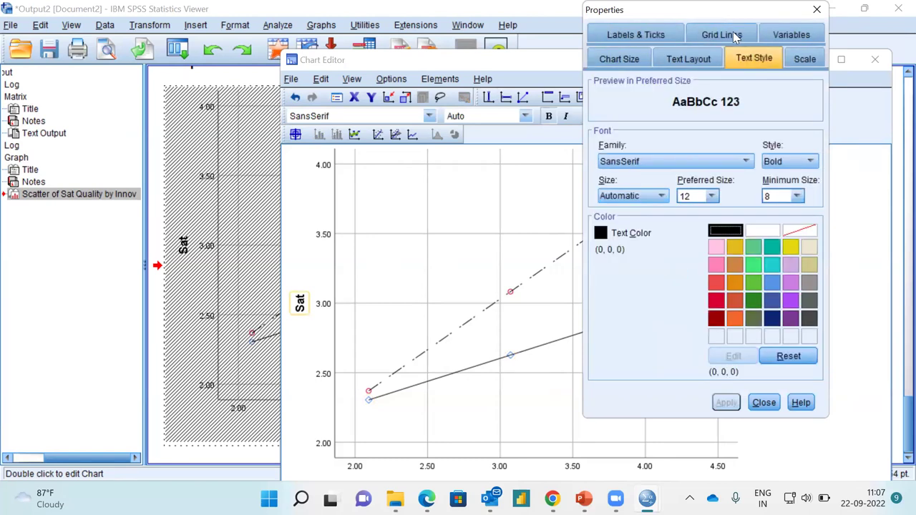
left_click(817, 10)
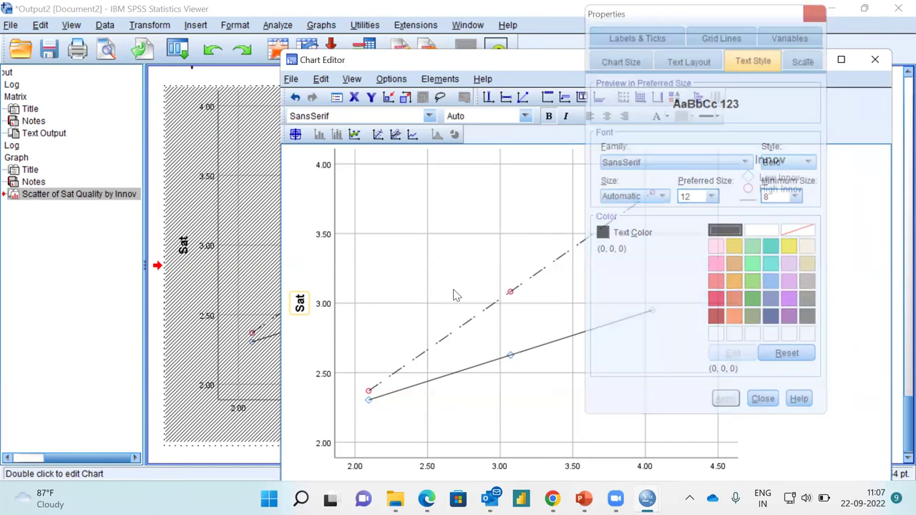
double_click(307, 309)
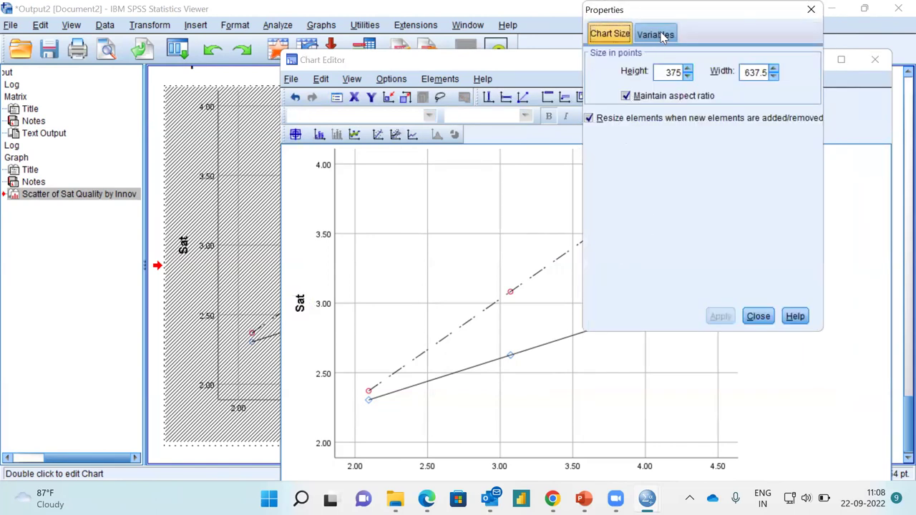
left_click(660, 36)
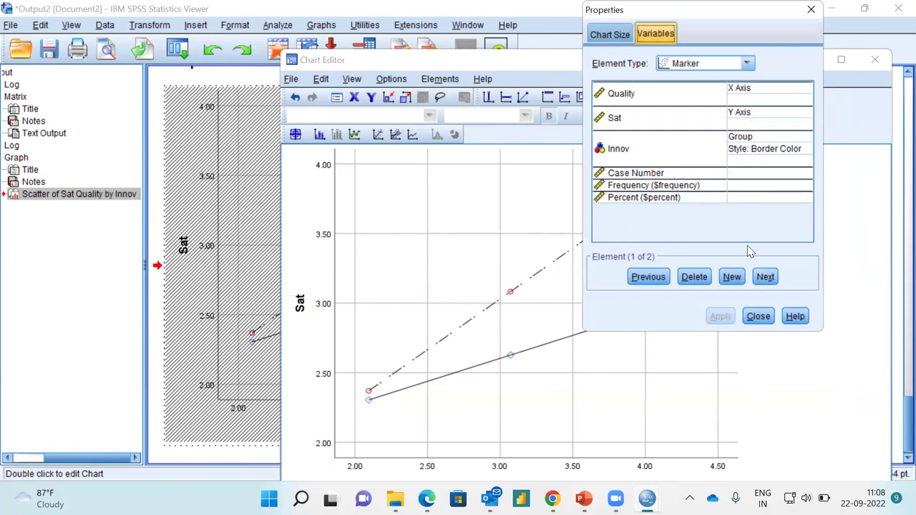
left_click(761, 318)
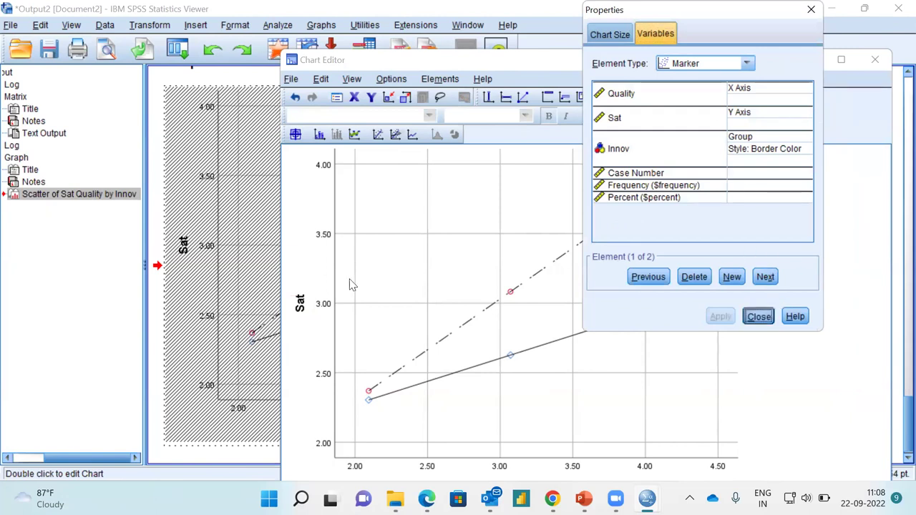
double_click(303, 305)
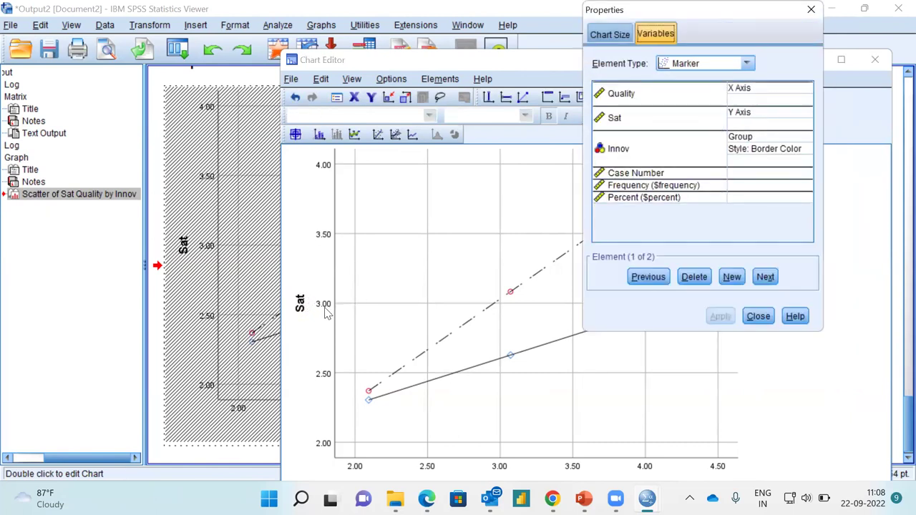
left_click(758, 316)
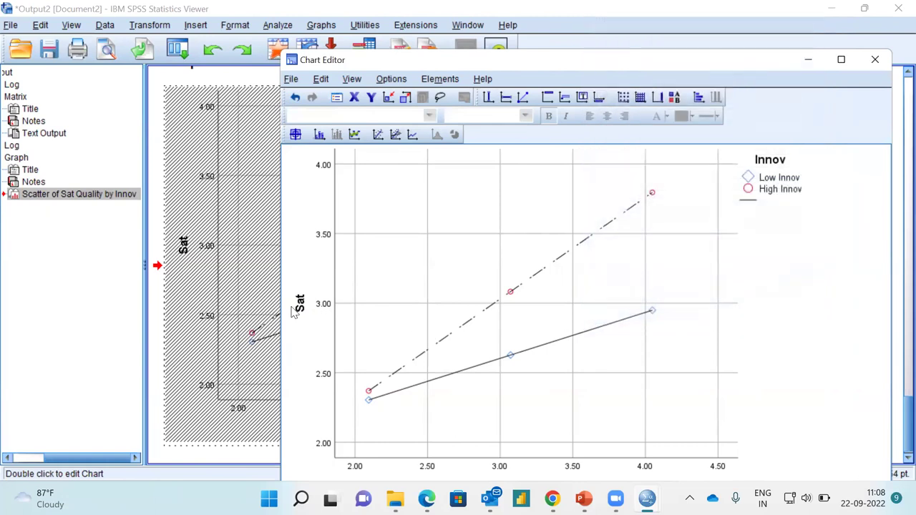
Rename the chart's vertical axis title to "Satisfaction" and close the Chart Editor
left_click(302, 313)
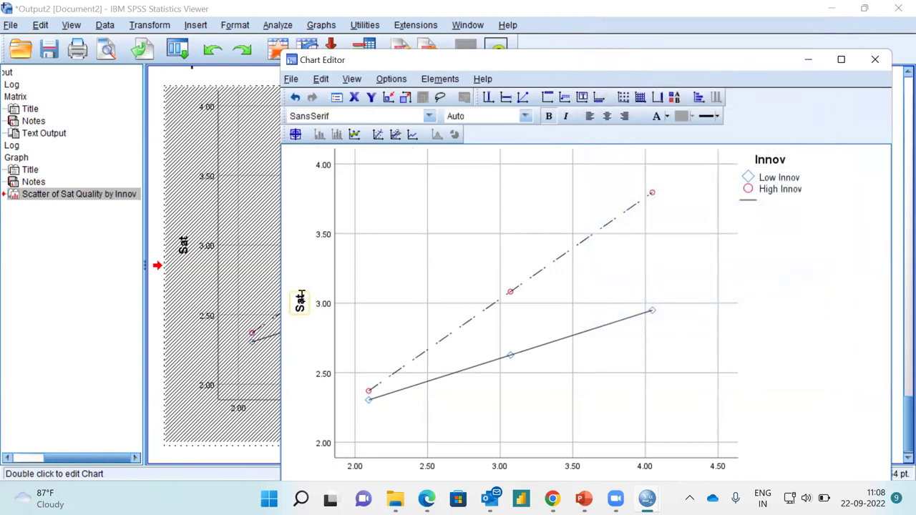
left_click(302, 297)
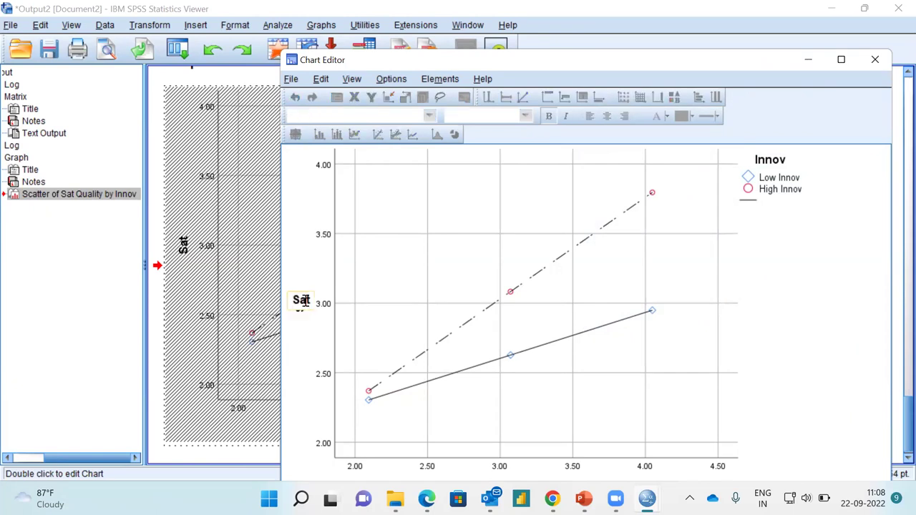
type("isfaction")
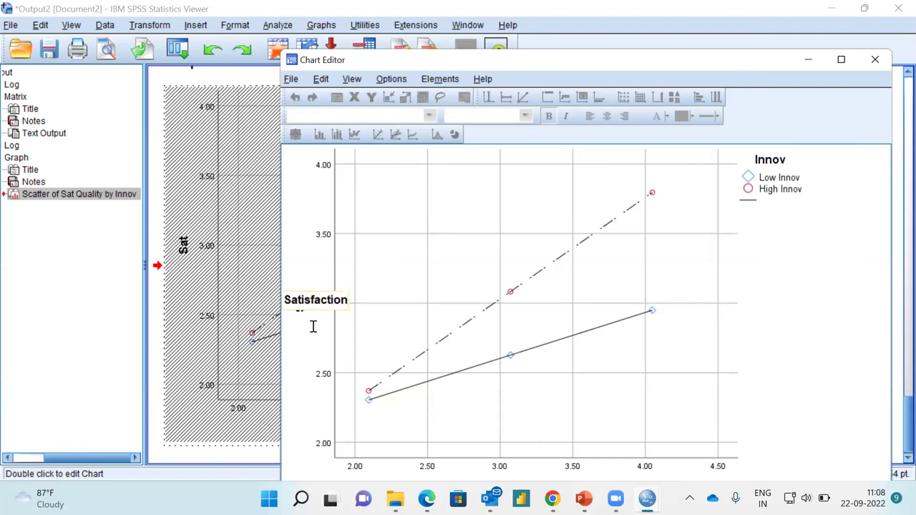
left_click(311, 343)
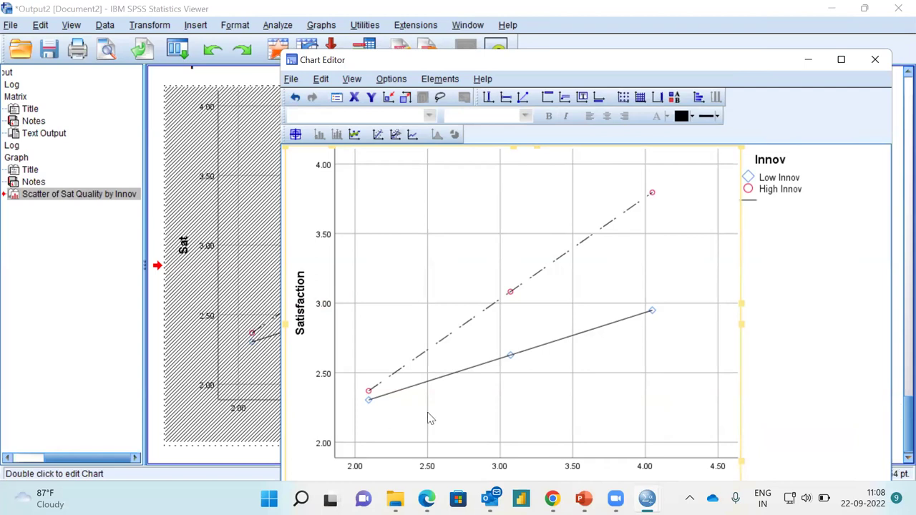
key("alt+F4")
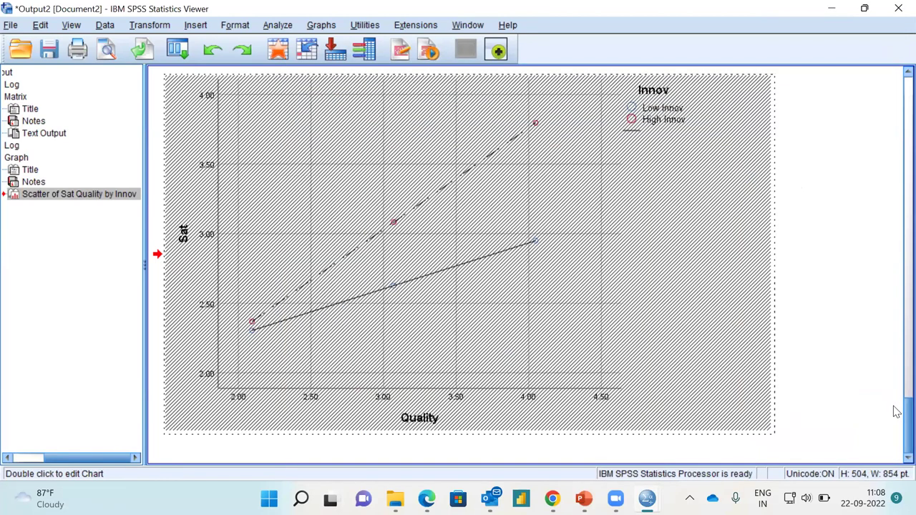
Review the PROCESS output above the graph up to the Sat model summary, and return to the edited scatterplot at the end
scroll(895, 390, "up", 6)
scroll(897, 300, "up", 10)
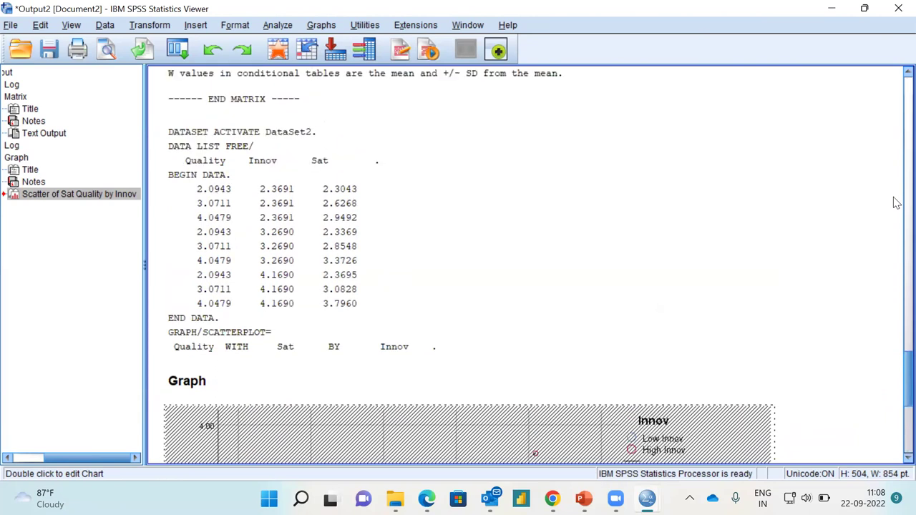
scroll(897, 413, "up", 15)
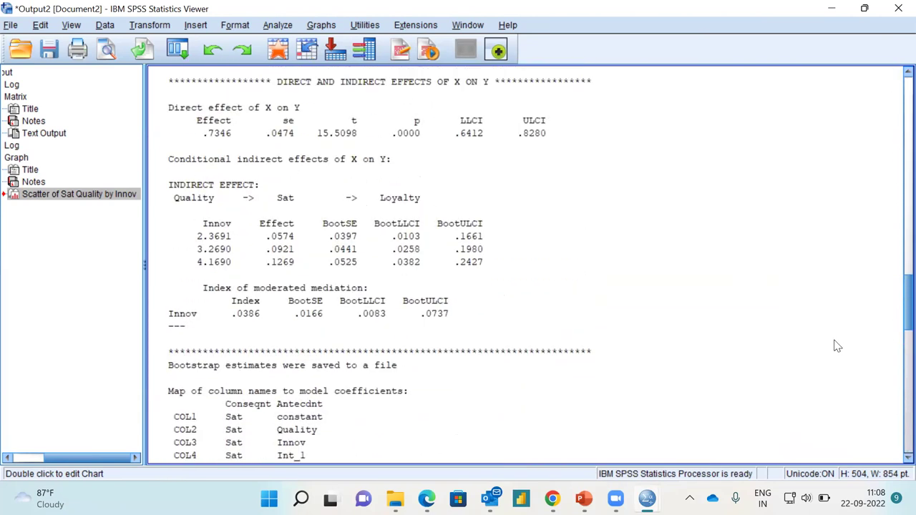
scroll(838, 345, "up", 15)
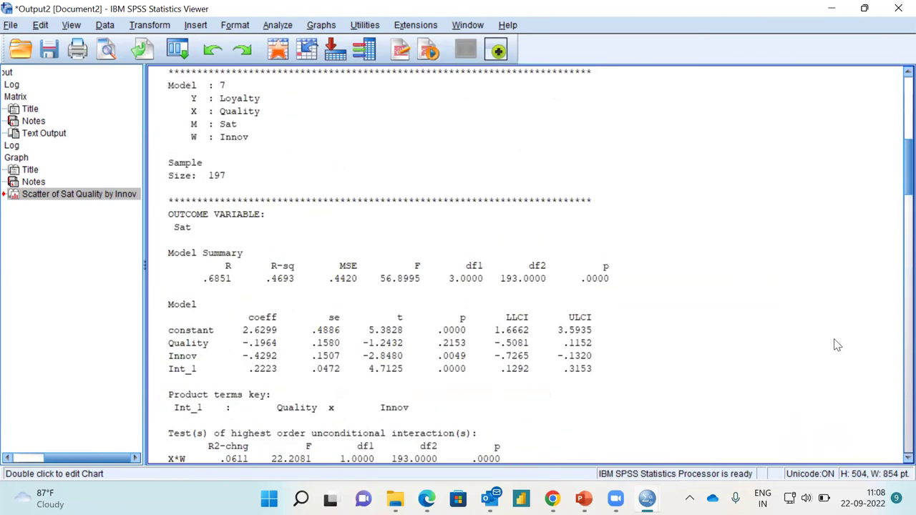
key("ctrl+End")
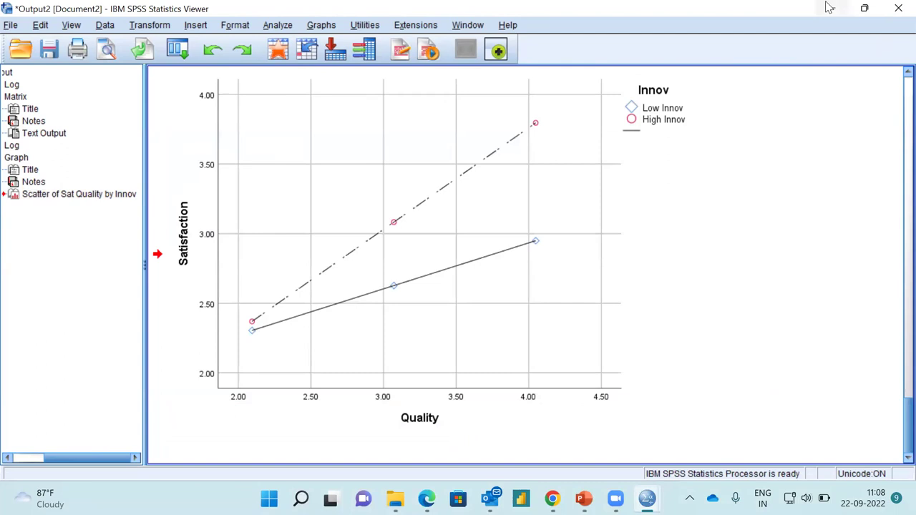
Switch to PowerPoint, present from slide 29 and advance past the final output to the "Reporting style in Journal Articles- Sample 1" slide
left_click(829, 7)
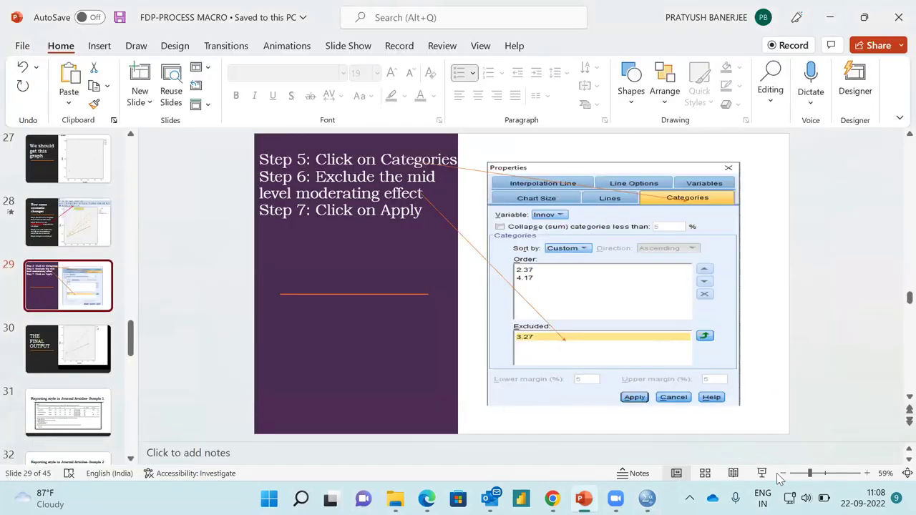
left_click(762, 473)
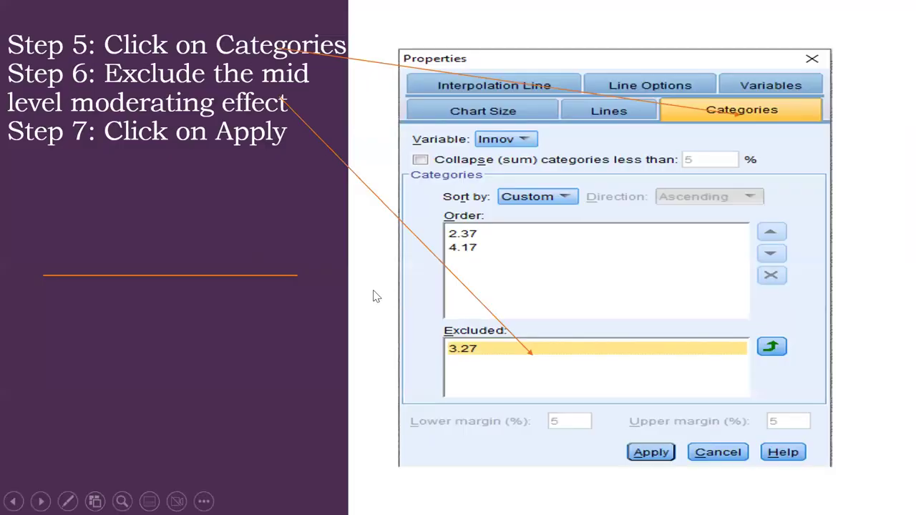
left_click(377, 297)
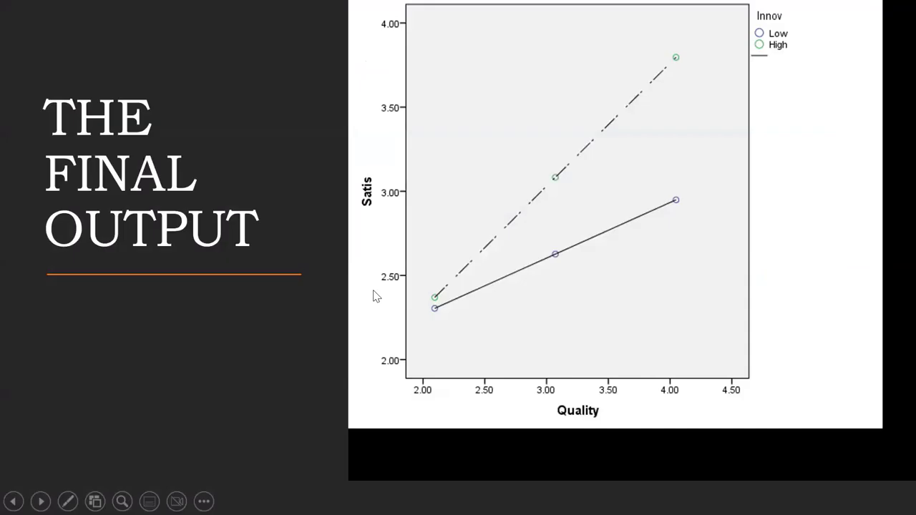
left_click(377, 297)
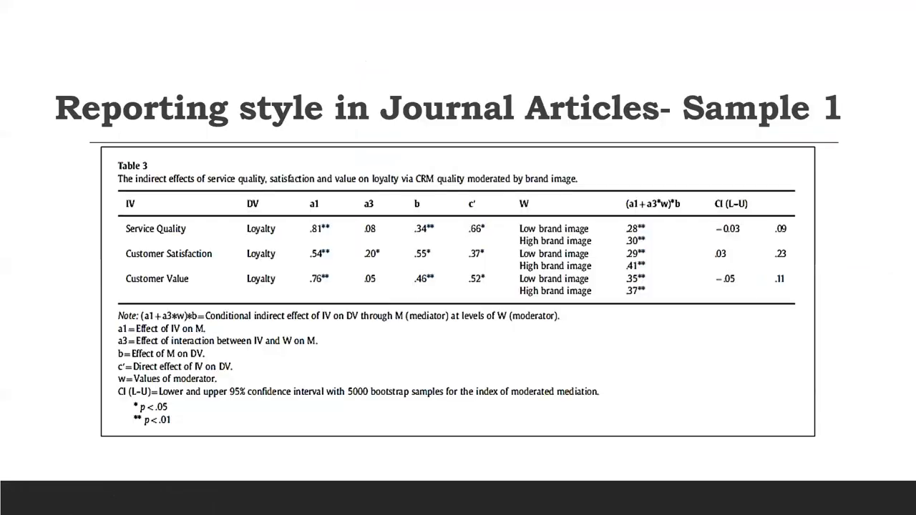
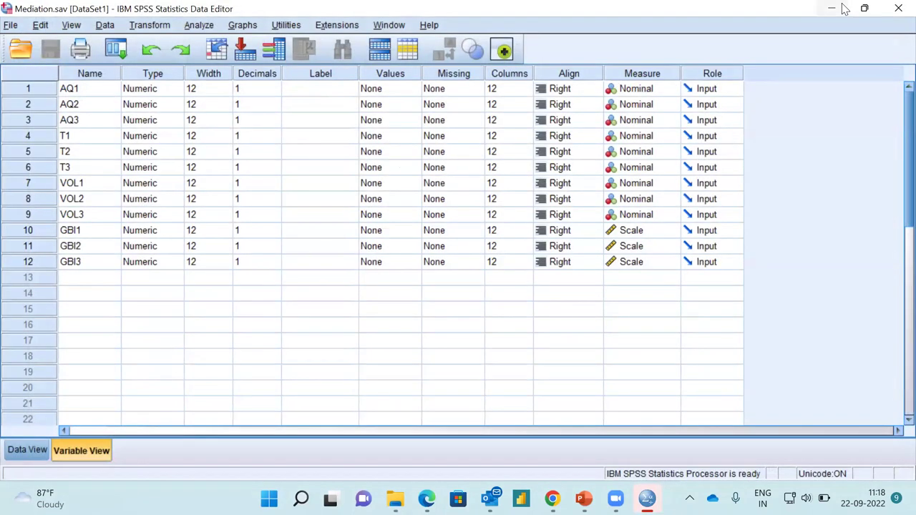
Minimize the Mediation.sav data window and open the "Exercise 2-Mediated moderation" dataset from the IMI FDP- Process Macro folder
left_click(843, 9)
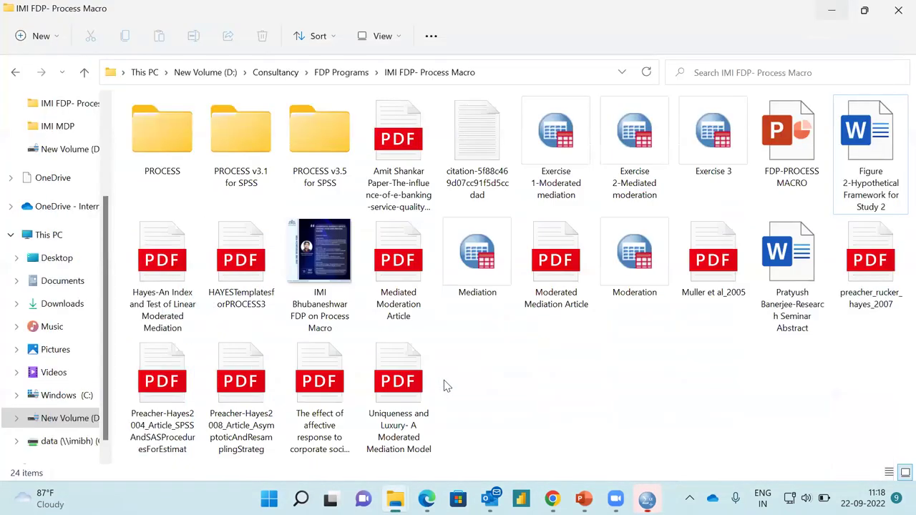
left_click(628, 127)
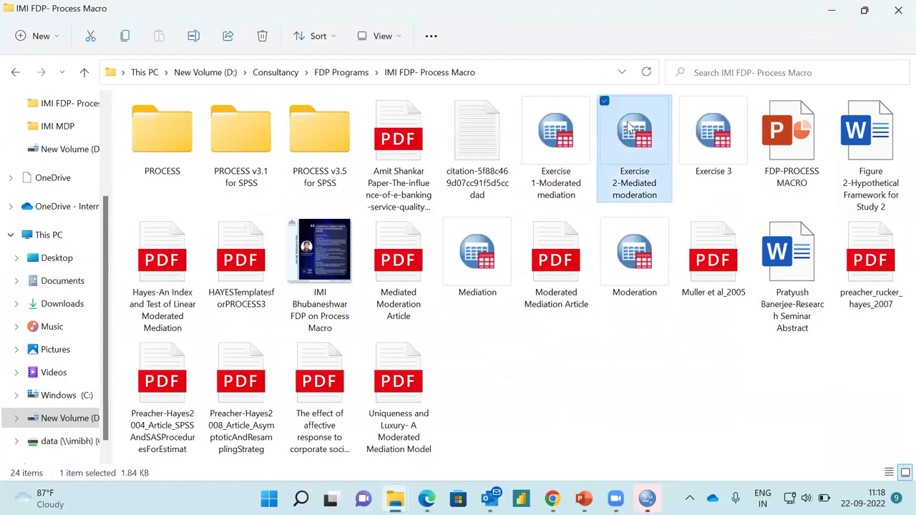
double_click(628, 126)
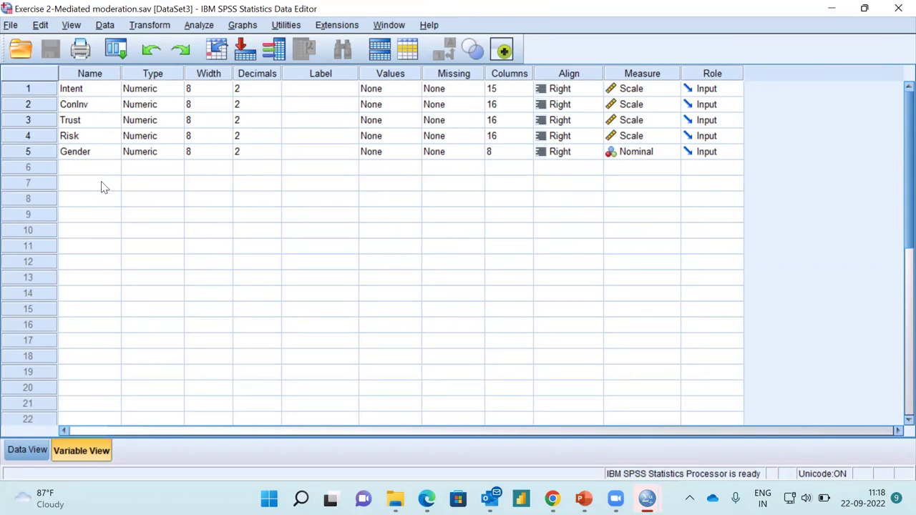
Start a PROCESS v3.5 regression analysis on the mediated moderation data and set the model number to 14
left_click(199, 26)
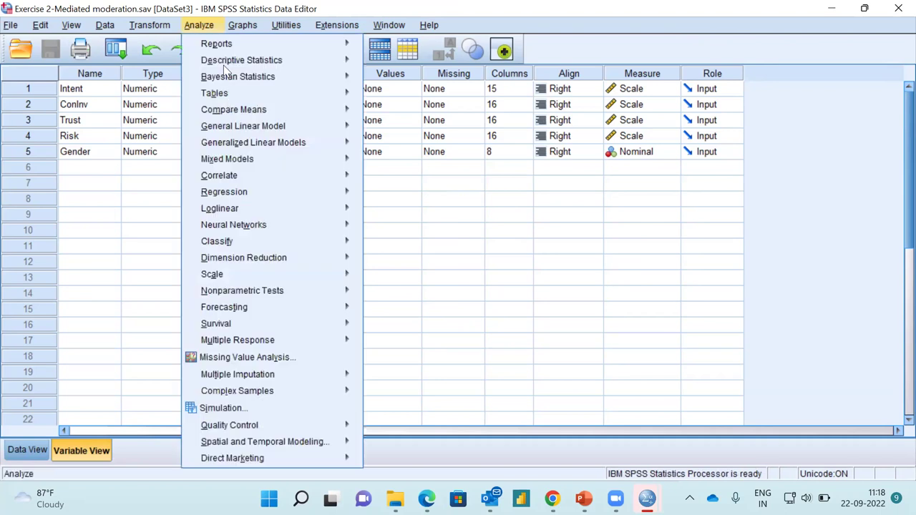
mouse_move(287, 192)
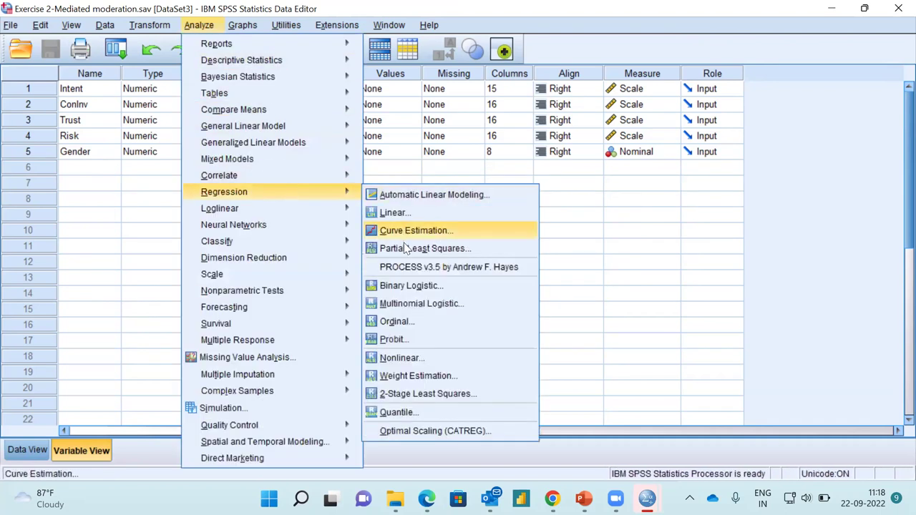
left_click(404, 269)
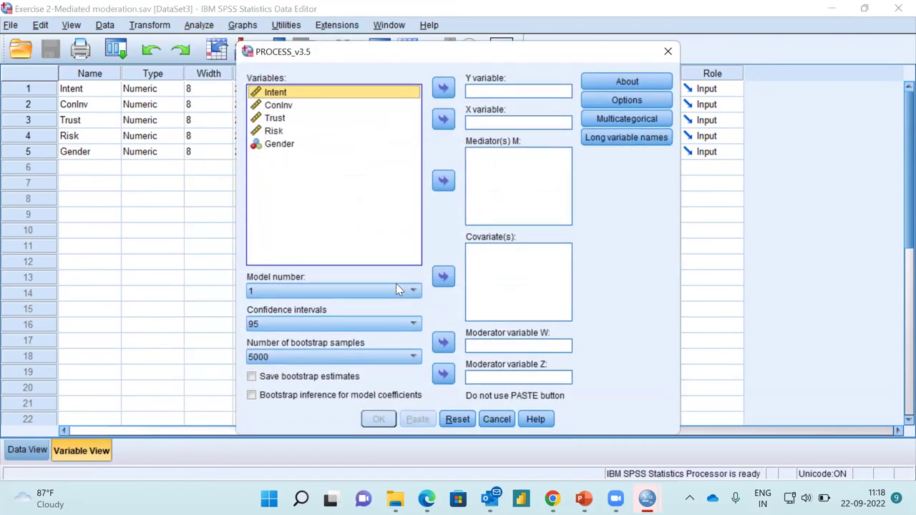
left_click(398, 292)
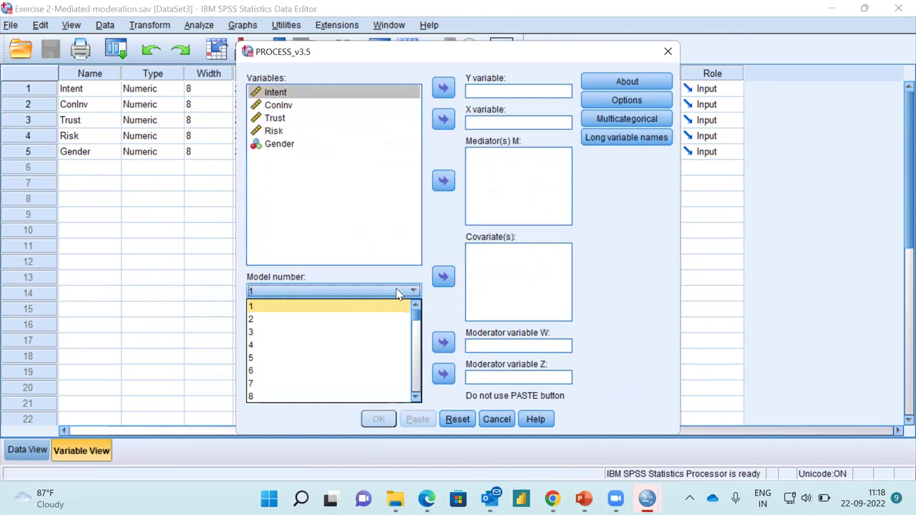
left_click(416, 367)
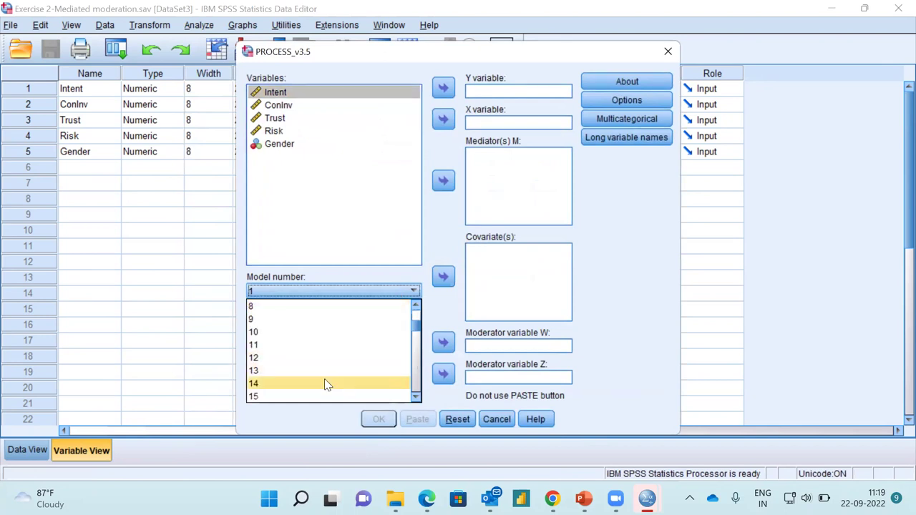
left_click(327, 383)
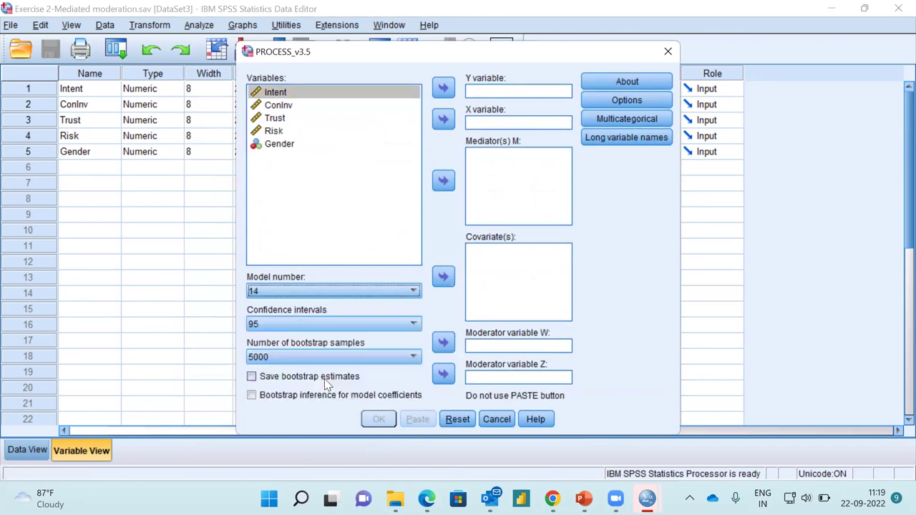
Assign Intent as the Y variable, ConInv as the X variable and Trust as the mediator M
left_click(443, 89)
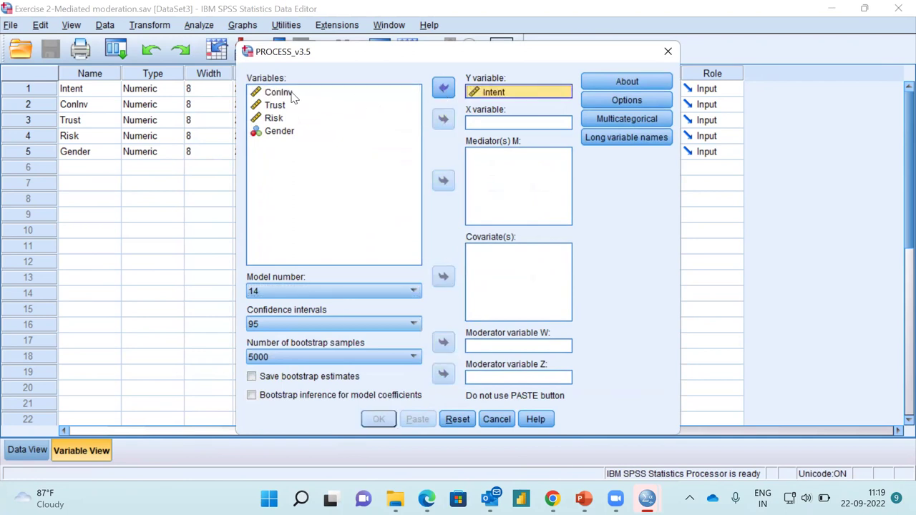
left_click(294, 95)
left_click(444, 120)
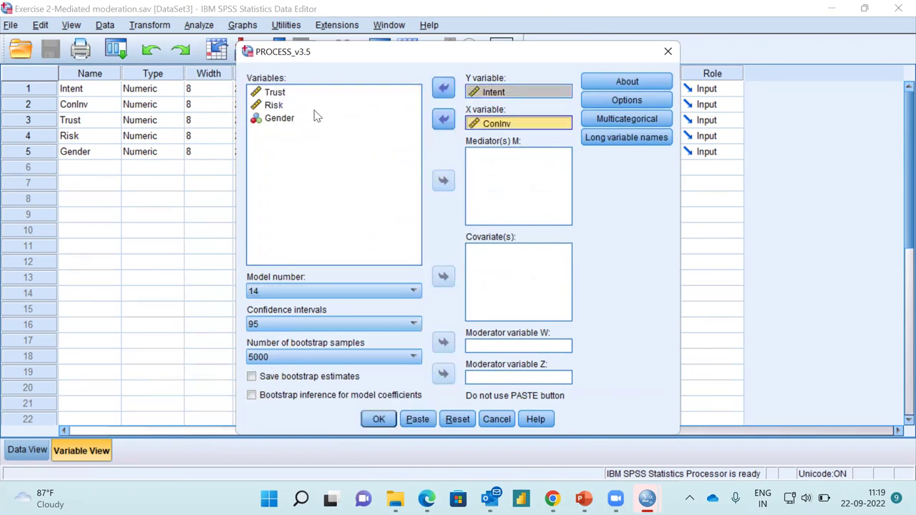
left_click(285, 97)
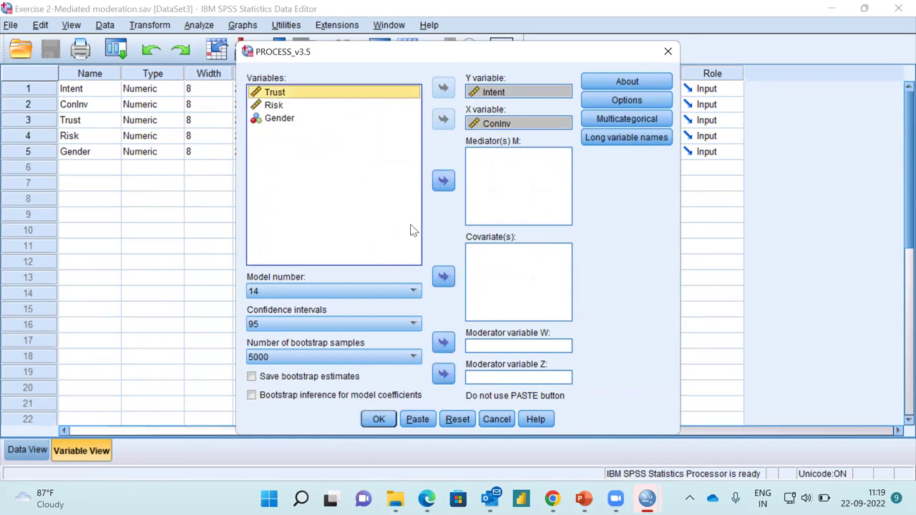
left_click(443, 182)
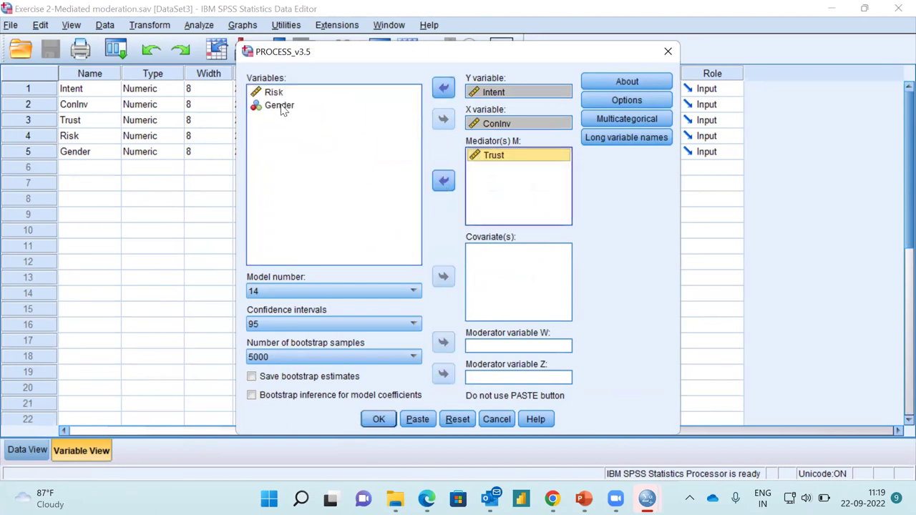
Add Gender as a covariate and Risk as moderator variable W
left_click(282, 108)
left_click(444, 277)
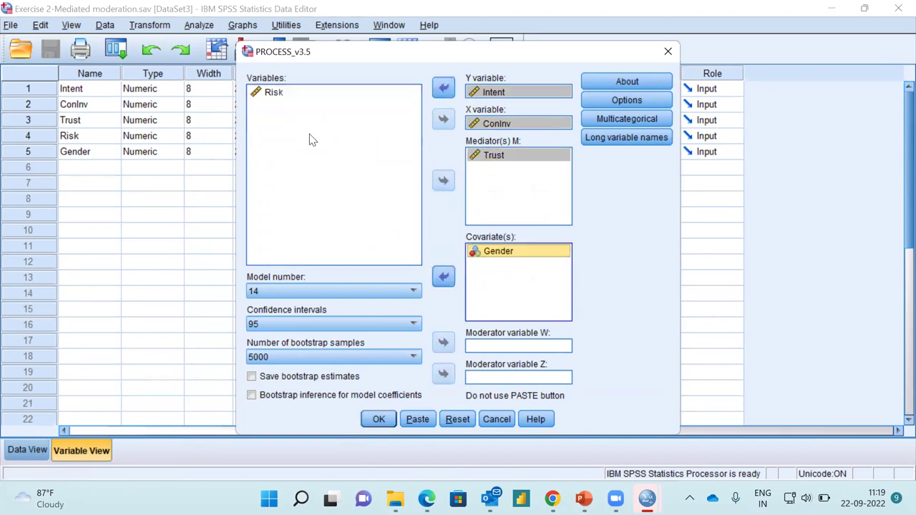
left_click(278, 101)
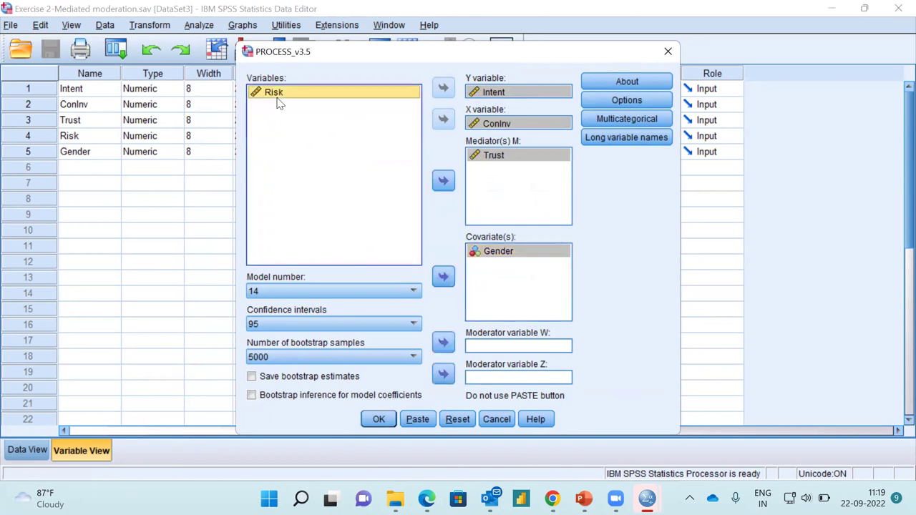
left_click(443, 344)
In the PROCESS options, generate code for visualizing interactions and set the conditioning values to -1SD, Mean, +1SD
left_click(605, 100)
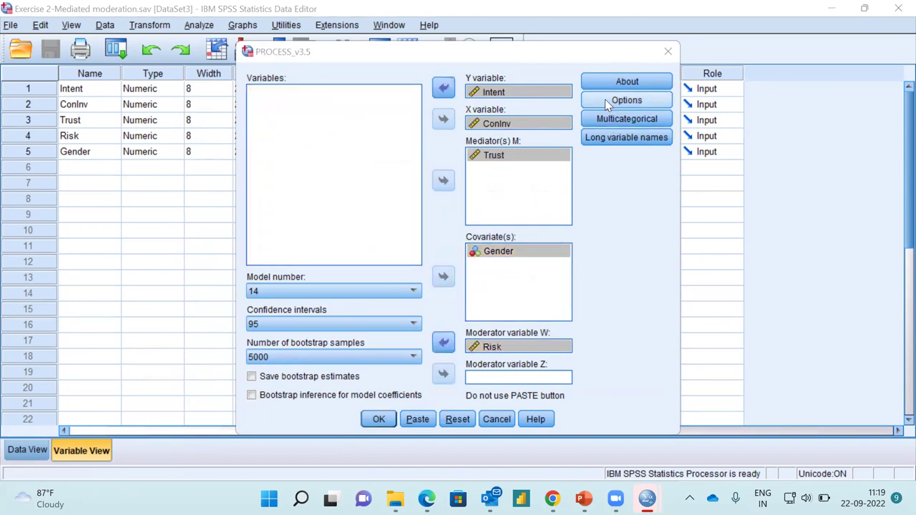
left_click(245, 134)
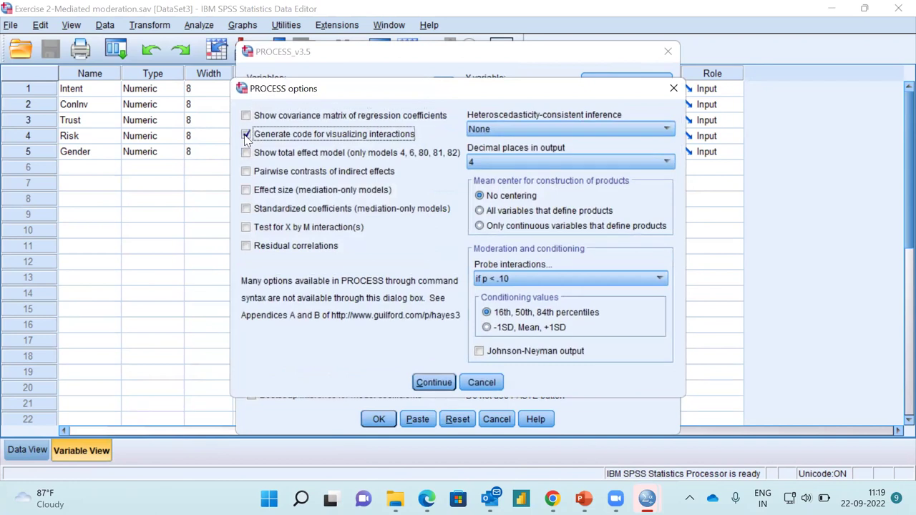
left_click(486, 328)
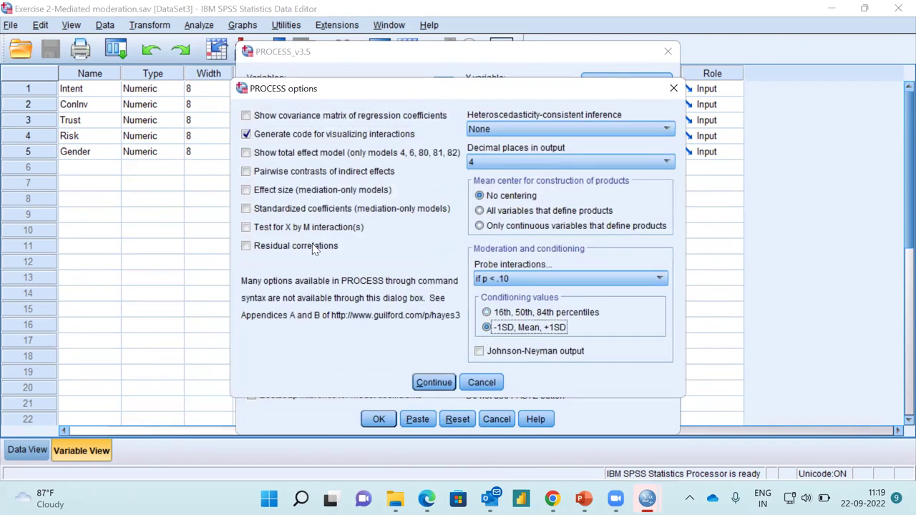
left_click(435, 383)
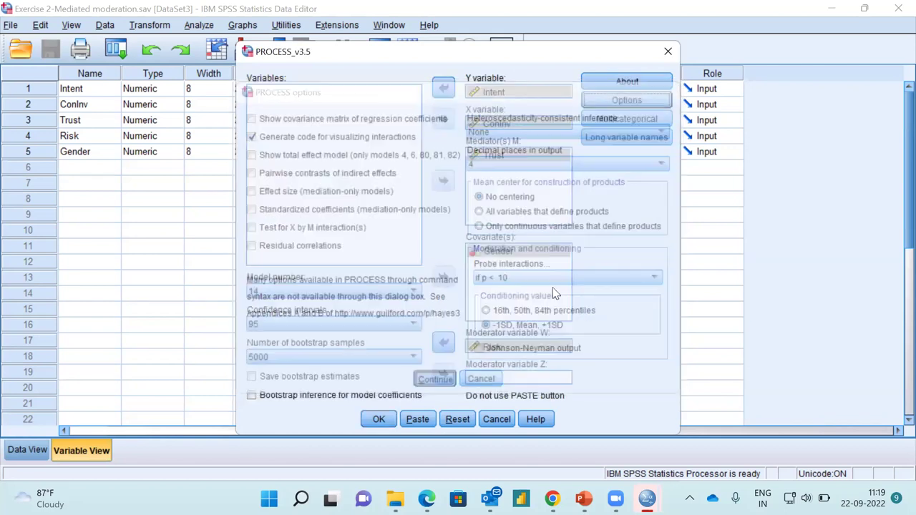
Enable saving bootstrap estimates and bootstrap inference for model coefficients, and run the Model 14 analysis
left_click(251, 377)
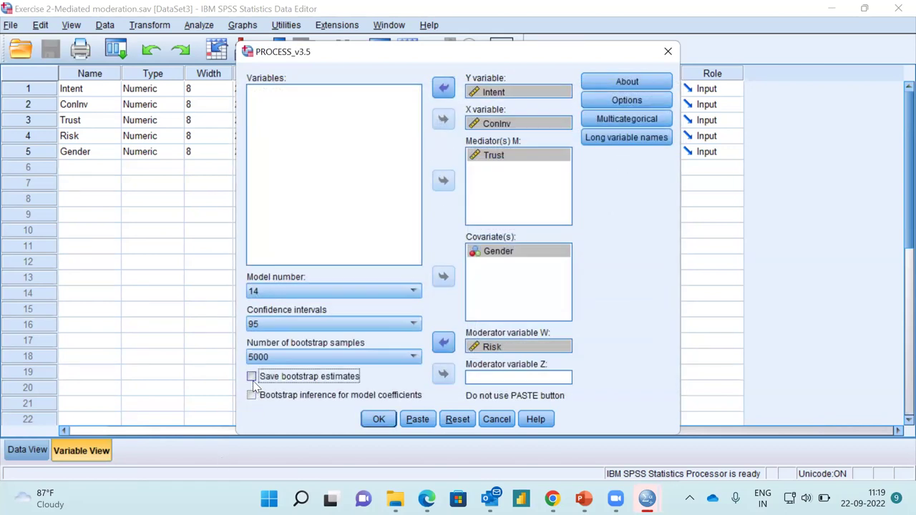
left_click(251, 395)
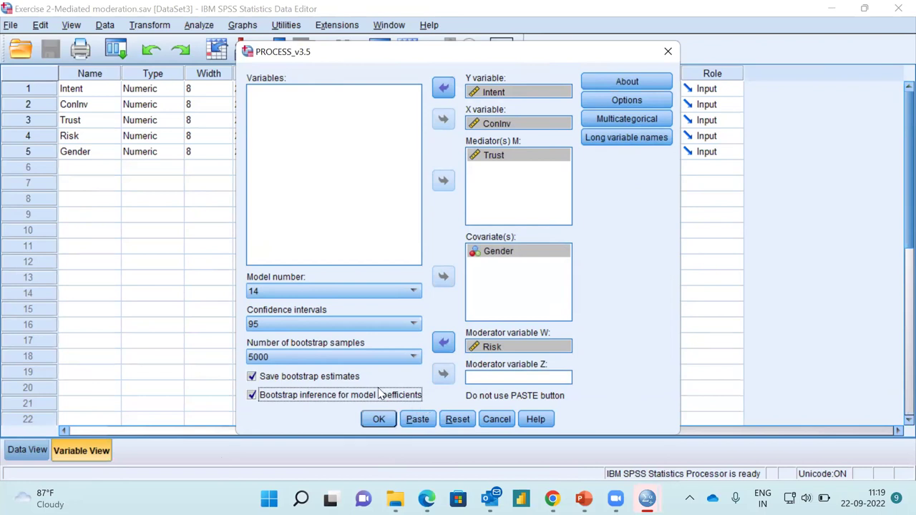
left_click(381, 424)
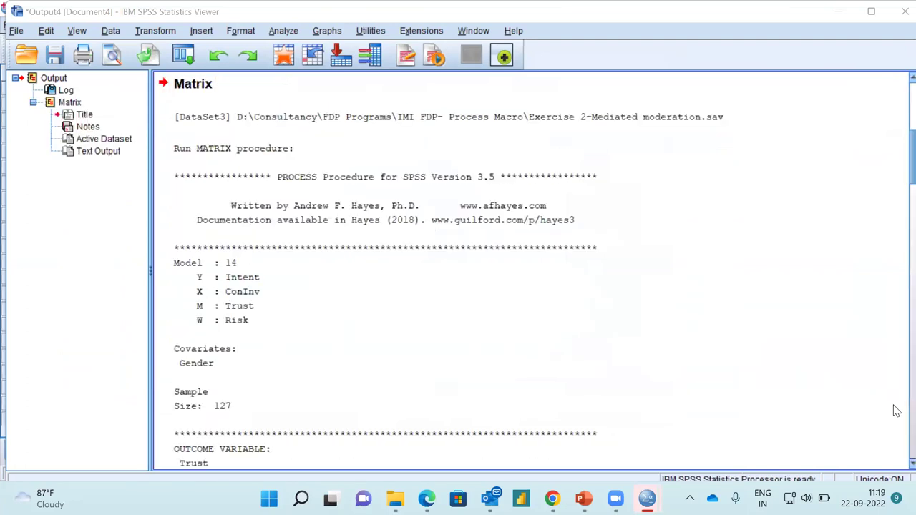
Examine the Model 14 output: the Trust and Intent models, conditional effects, index of moderated mediation and bootstrap results
scroll(897, 411, "down", 9)
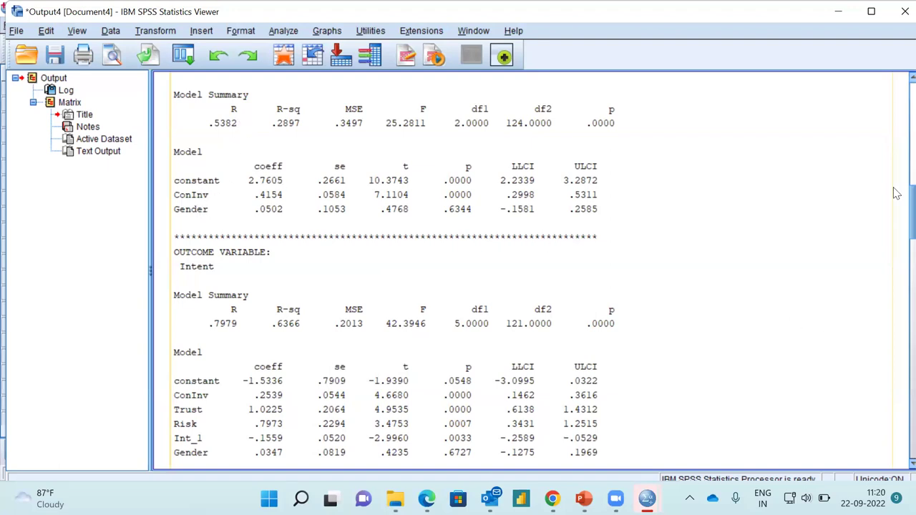
scroll(897, 206, "down", 5)
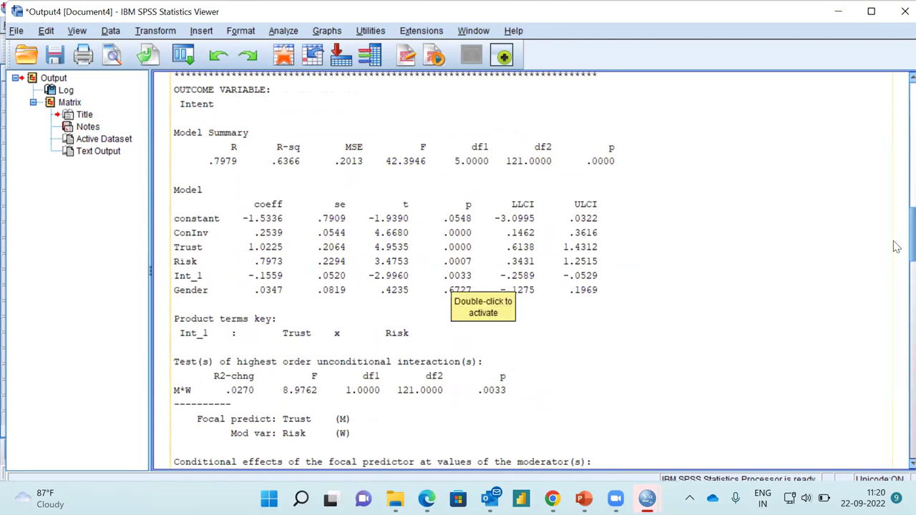
scroll(895, 255, "down", 5)
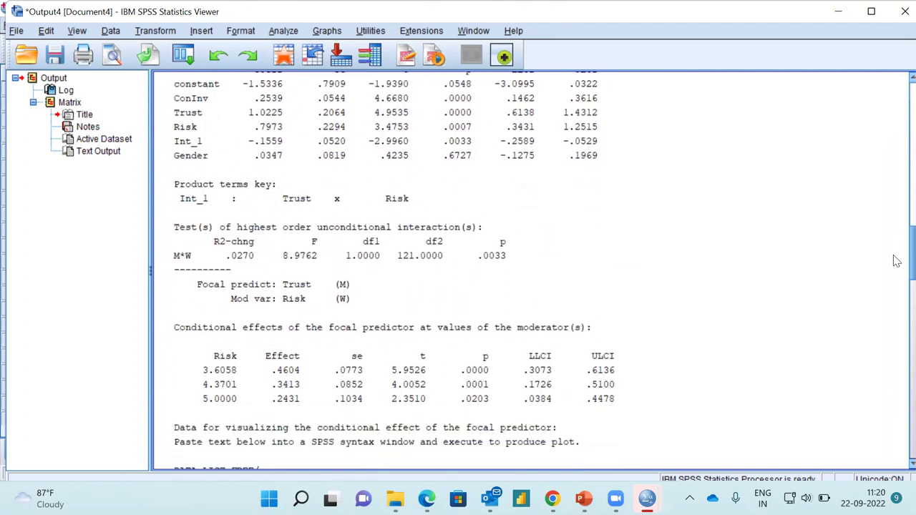
scroll(895, 280, "down", 8)
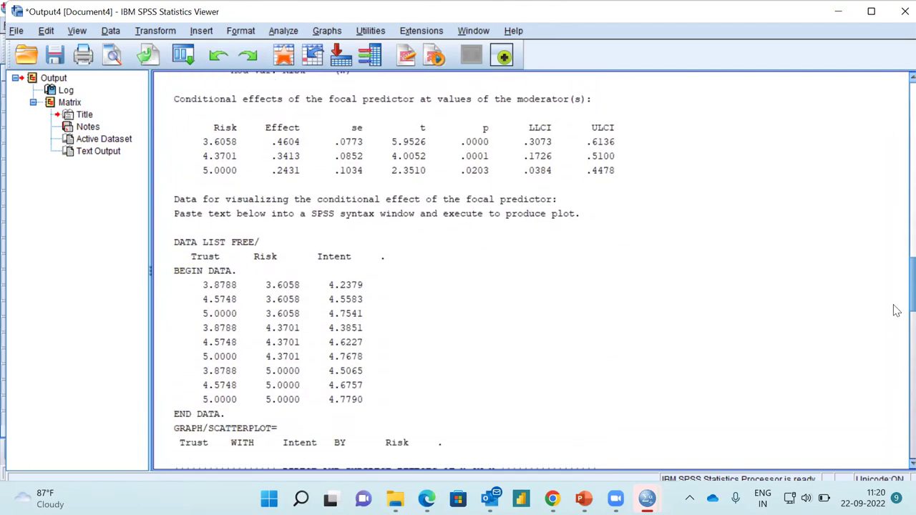
scroll(896, 330, "down", 5)
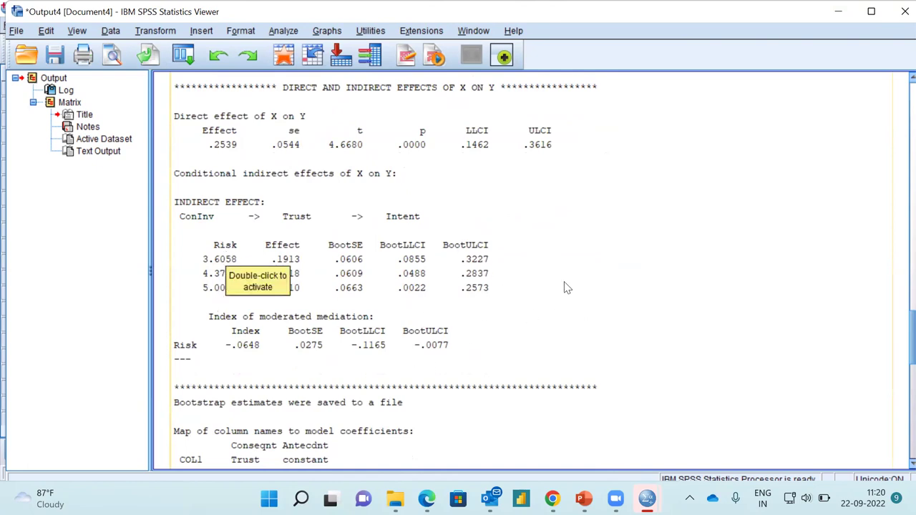
scroll(706, 295, "up", 10)
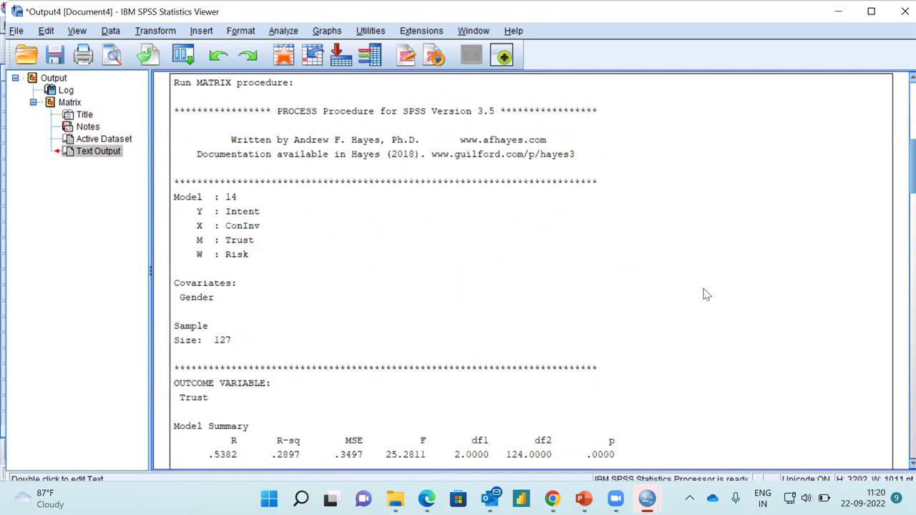
scroll(896, 433, "down", 20)
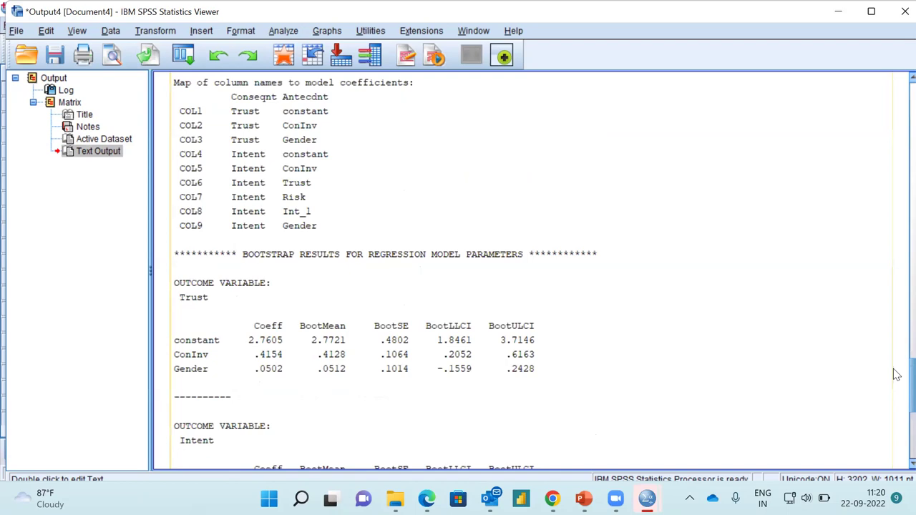
scroll(896, 383, "down", 7)
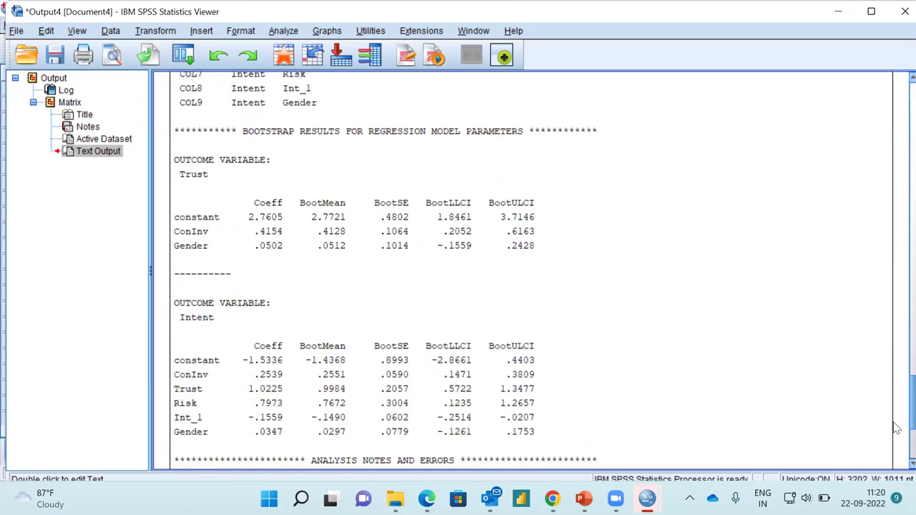
scroll(896, 383, "up", 10)
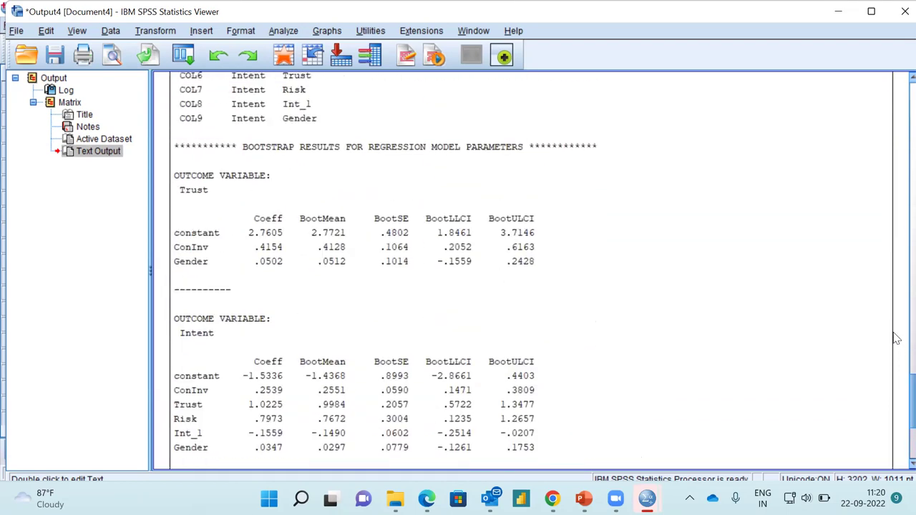
scroll(286, 262, "up", 5)
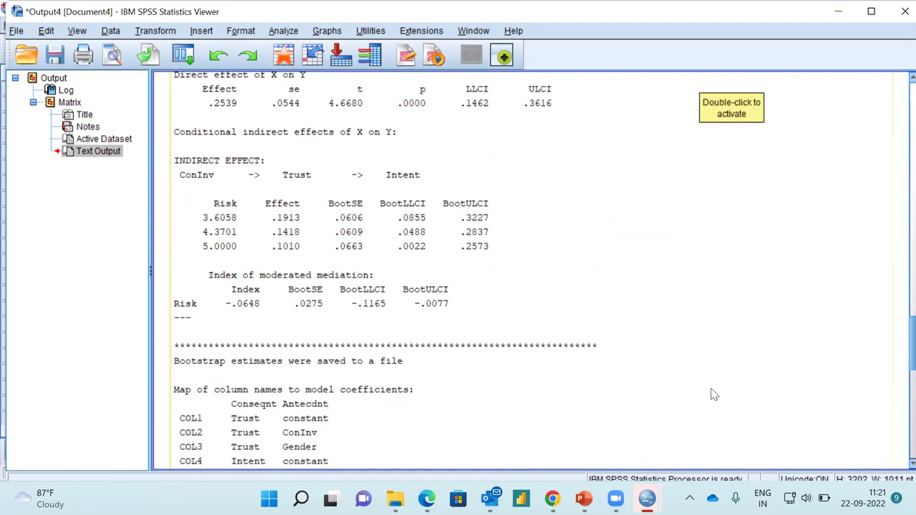
mouse_move(583, 499)
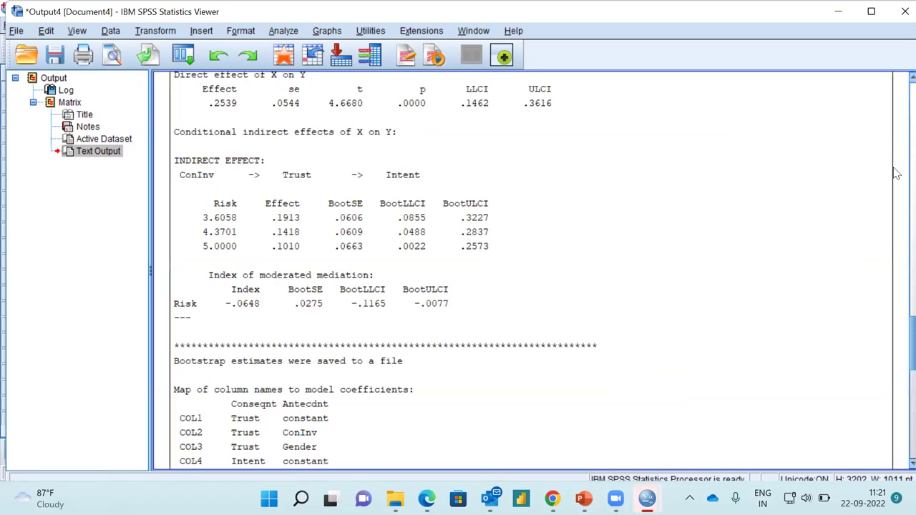
Open the text output for editing and copy the plot code from DATA LIST FREE through the GRAPH/SCATTERPLOT command
scroll(897, 167, "up", 9)
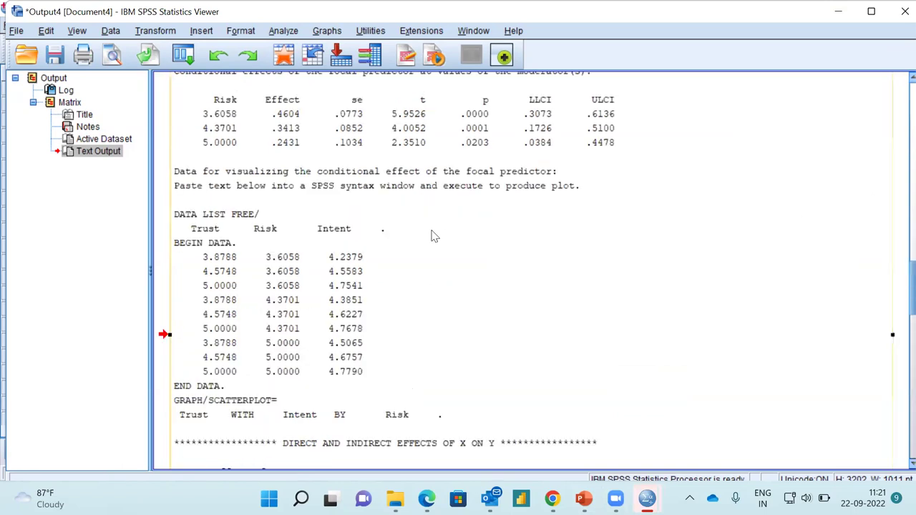
left_click(177, 220)
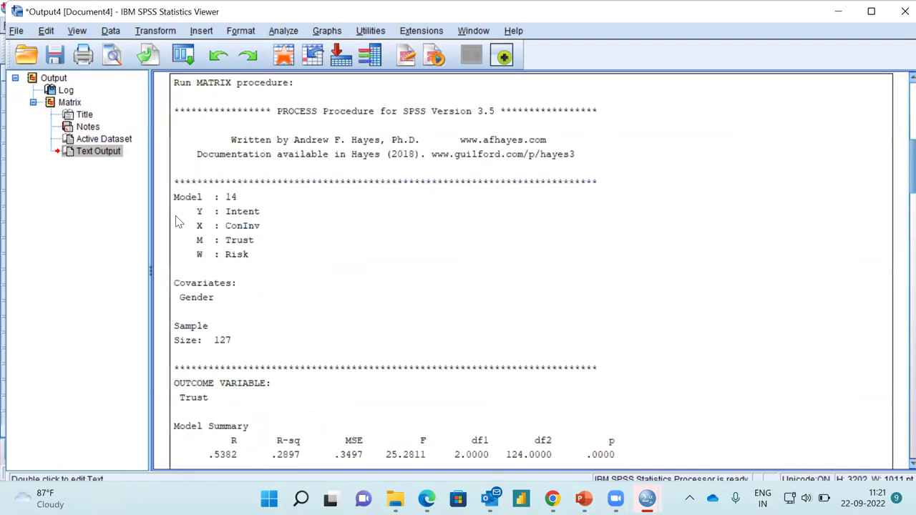
double_click(292, 269)
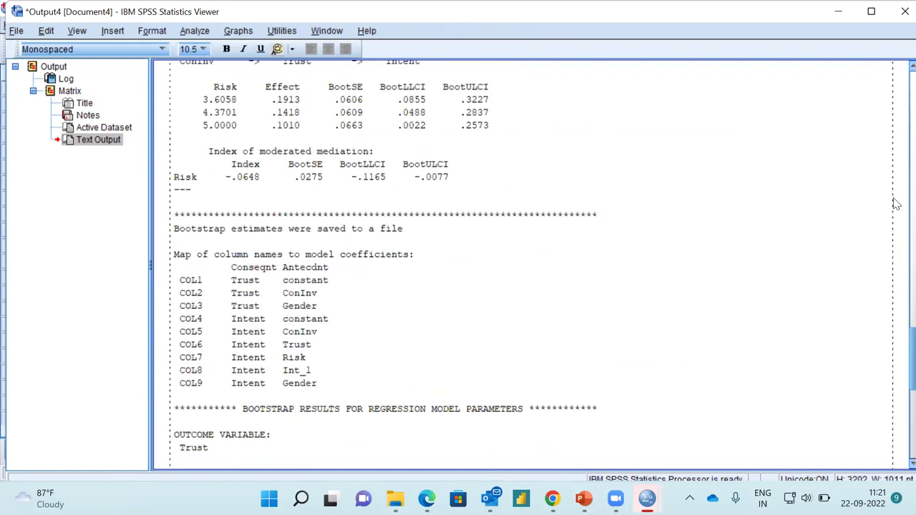
scroll(896, 204, "up", 10)
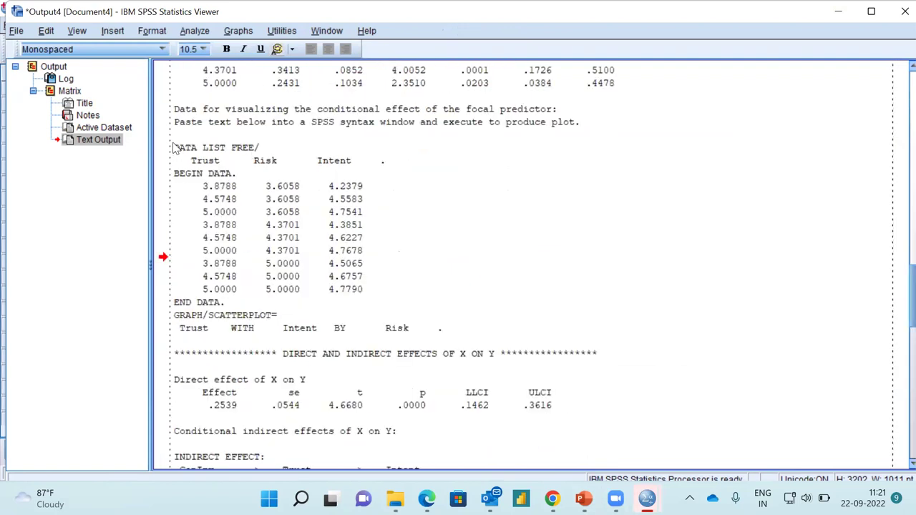
left_click_drag(174, 146, 444, 330)
key("ctrl+c")
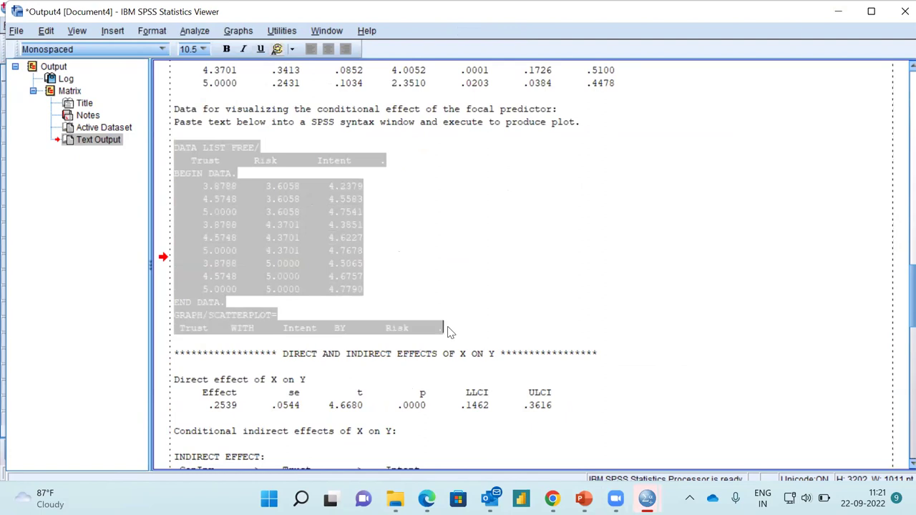
Create a new syntax file, paste the copied Trust by Risk plot code into it and run all of it
left_click(16, 31)
mouse_move(71, 50)
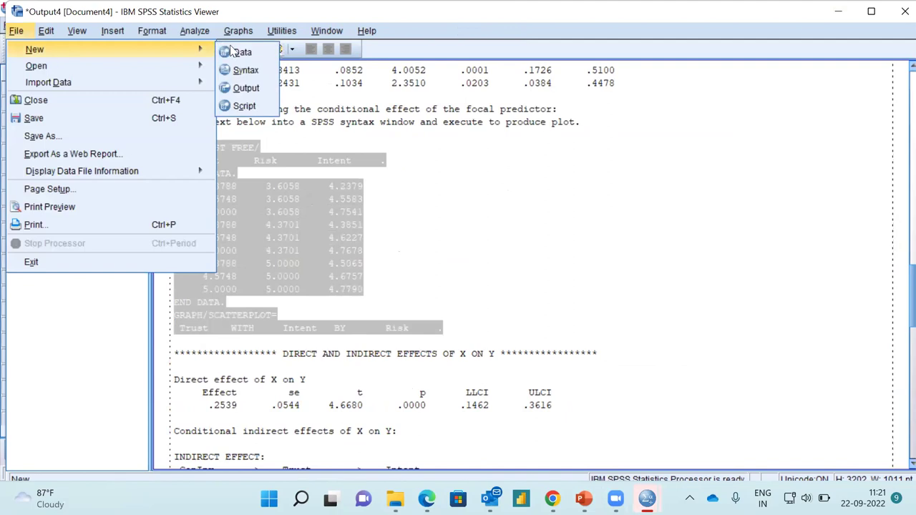
left_click(256, 76)
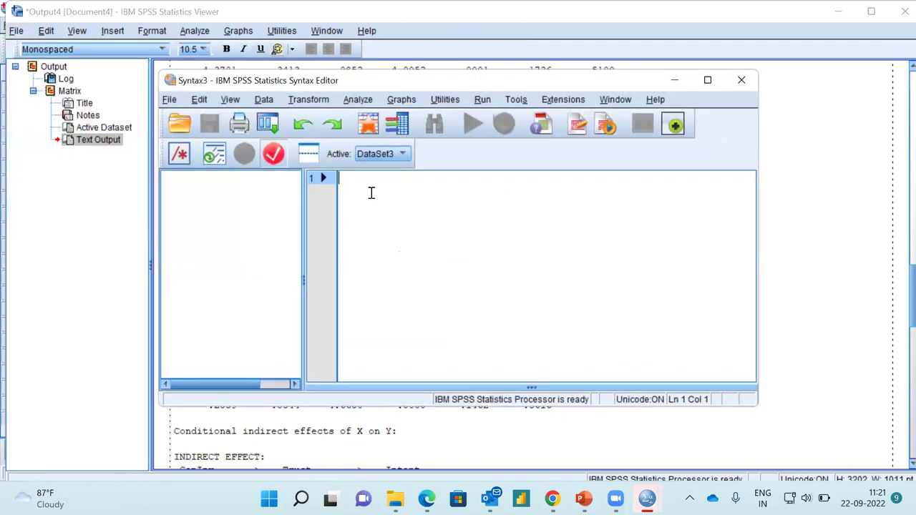
key("ctrl+v")
left_click_drag(341, 179, 544, 358)
left_click(466, 124)
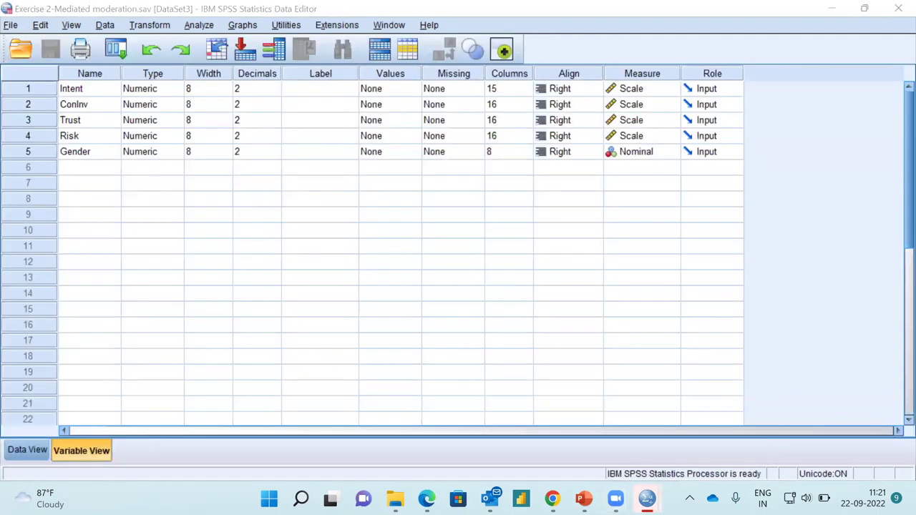
Bring up the untitled dataset holding Trust, Risk and Intent, and minimize its window to get back to the output
mouse_move(648, 499)
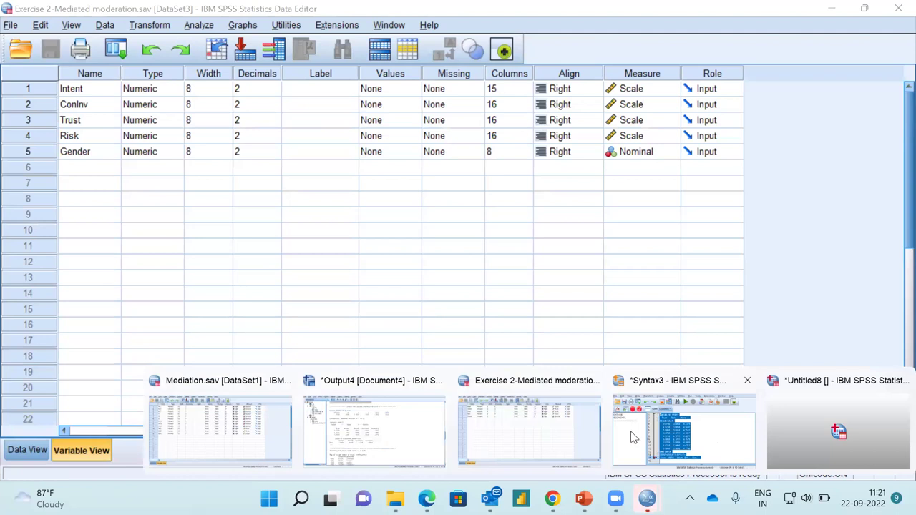
left_click(810, 435)
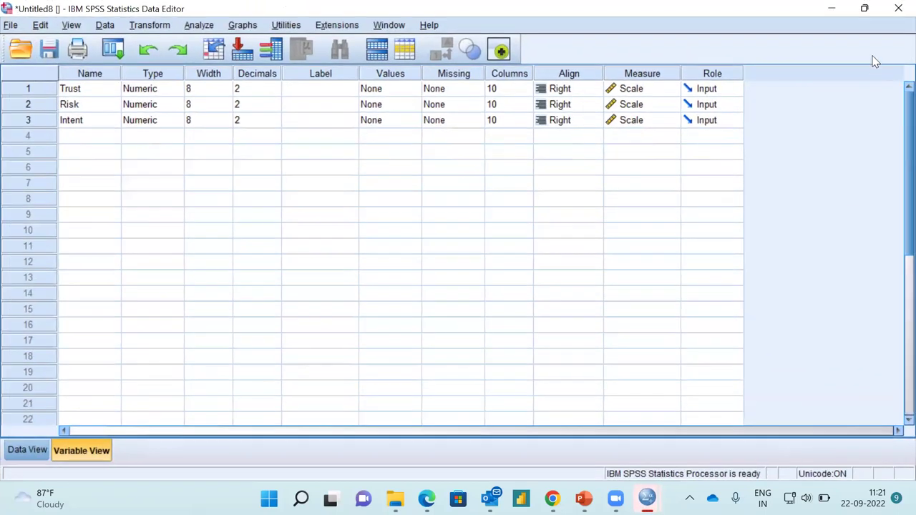
left_click(838, 10)
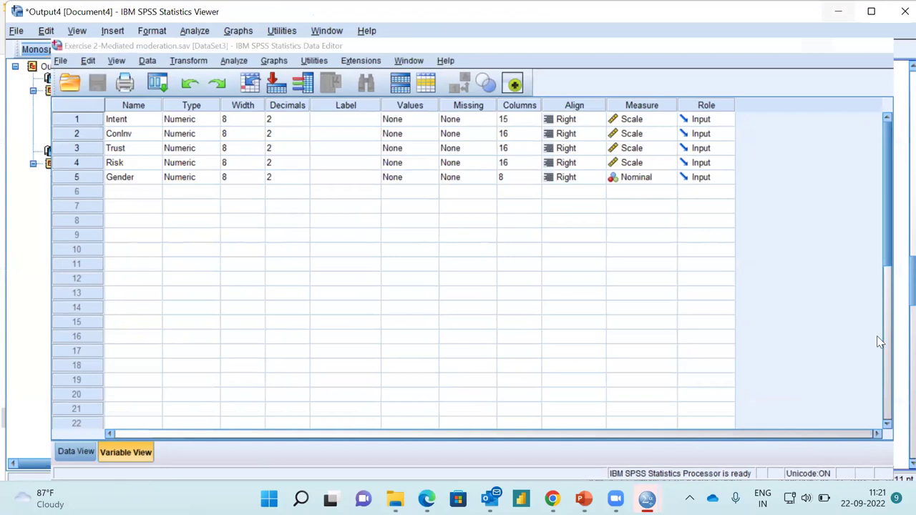
Open the Trust by Risk scatterplot from the output for editing and add straight interpolation lines to it
left_click(898, 343)
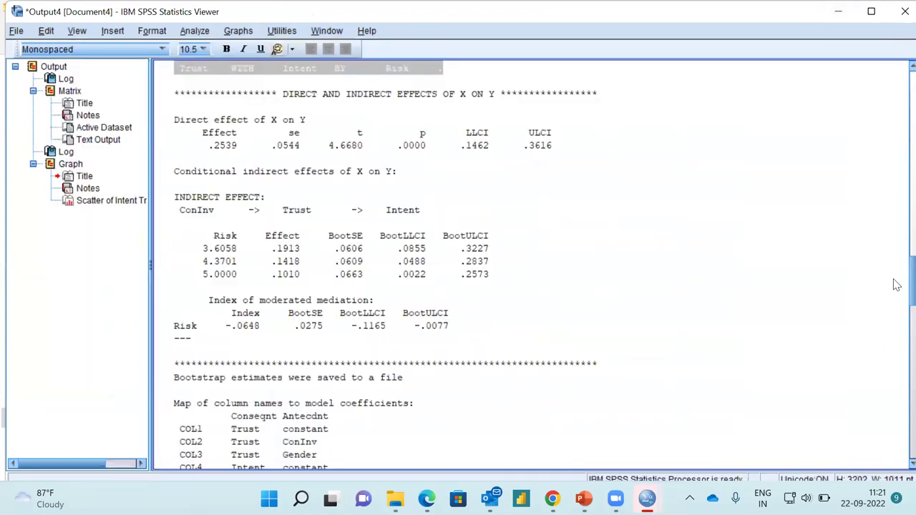
scroll(897, 403, "down", 5)
scroll(897, 403, "down", 20)
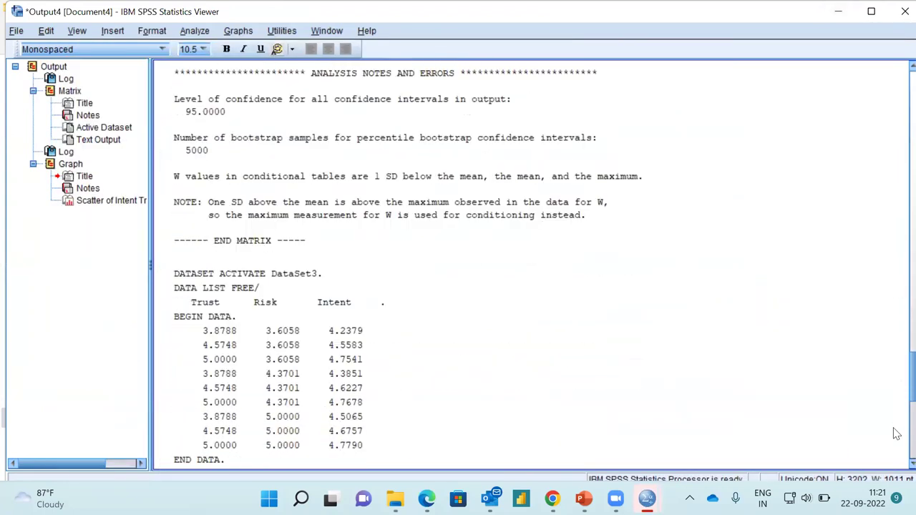
left_click(655, 209)
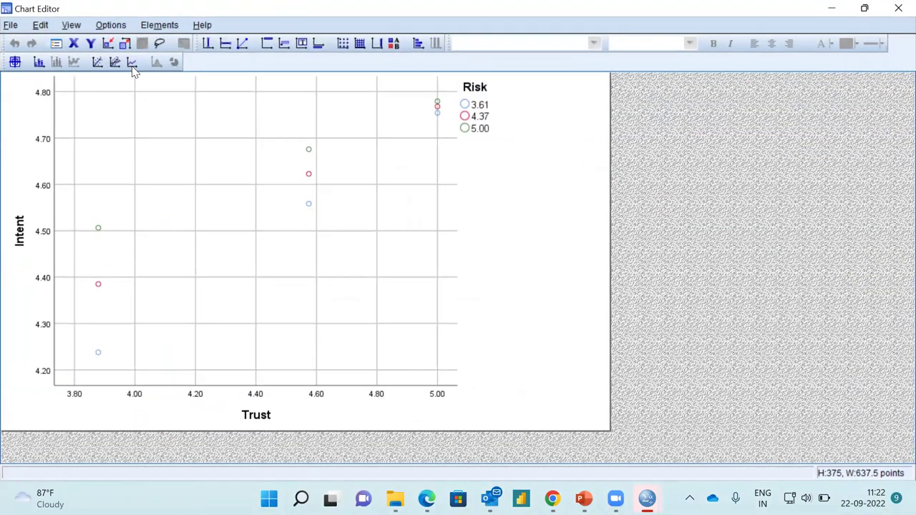
left_click(132, 63)
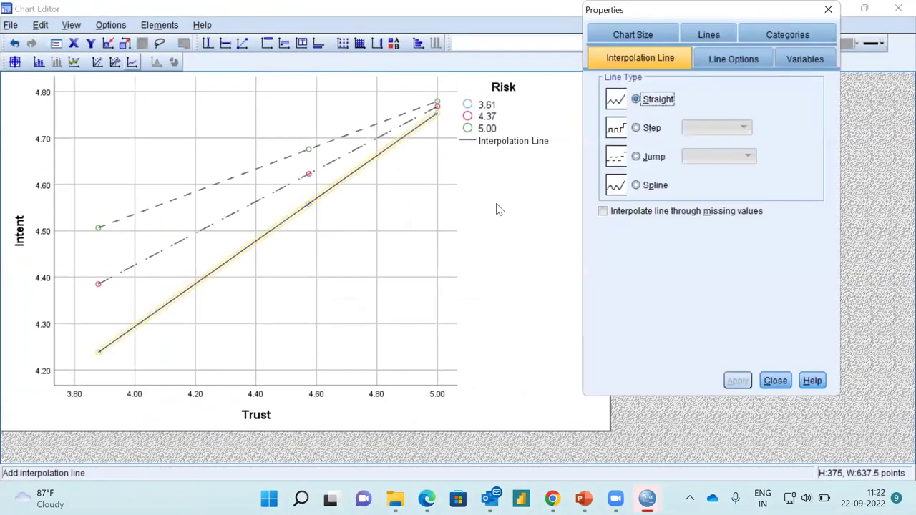
Change the marker type of the 3.61 Risk group in the scatterplot to a diamond
left_click(469, 106)
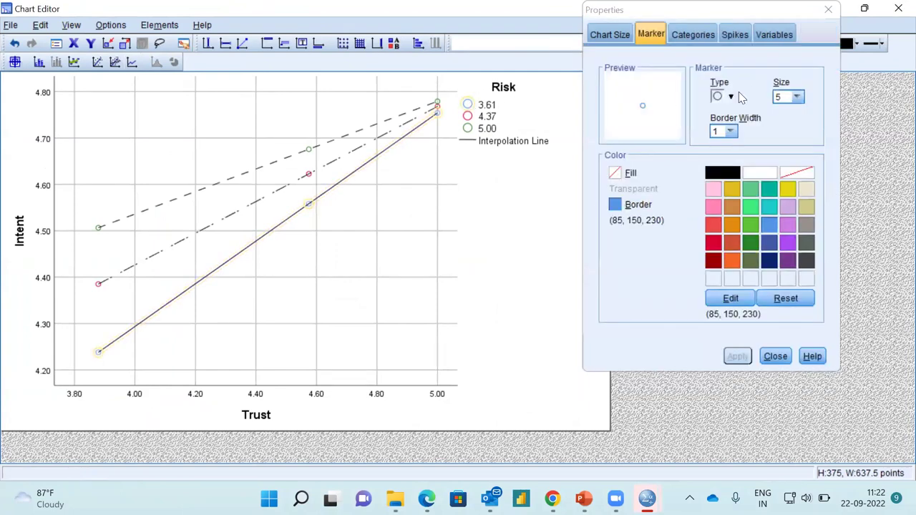
left_click(732, 96)
left_click(737, 119)
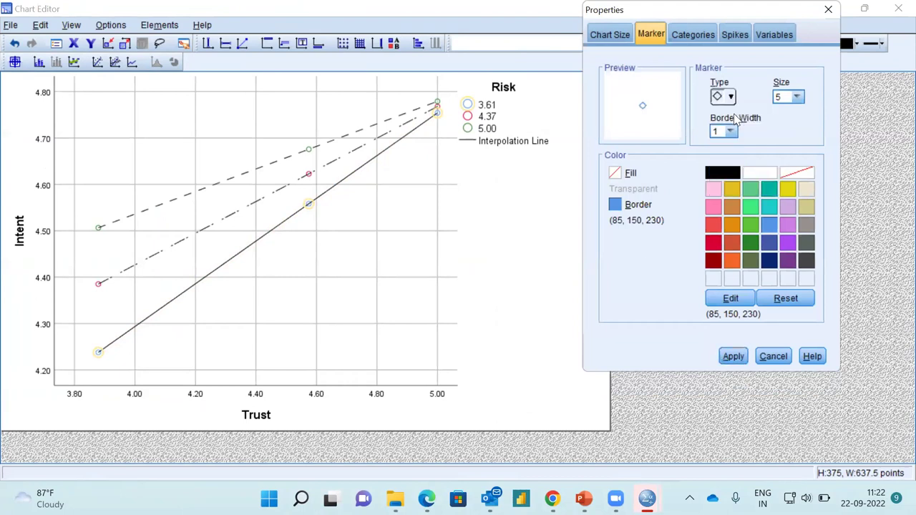
left_click(733, 357)
Change the marker type of the 4.37 Risk group to a downward-pointing triangle and close the properties
left_click(468, 120)
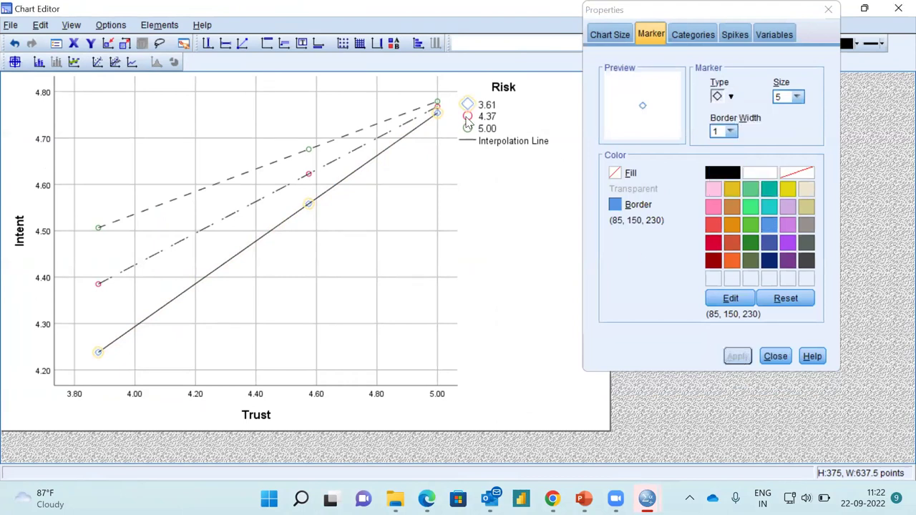
left_click(732, 97)
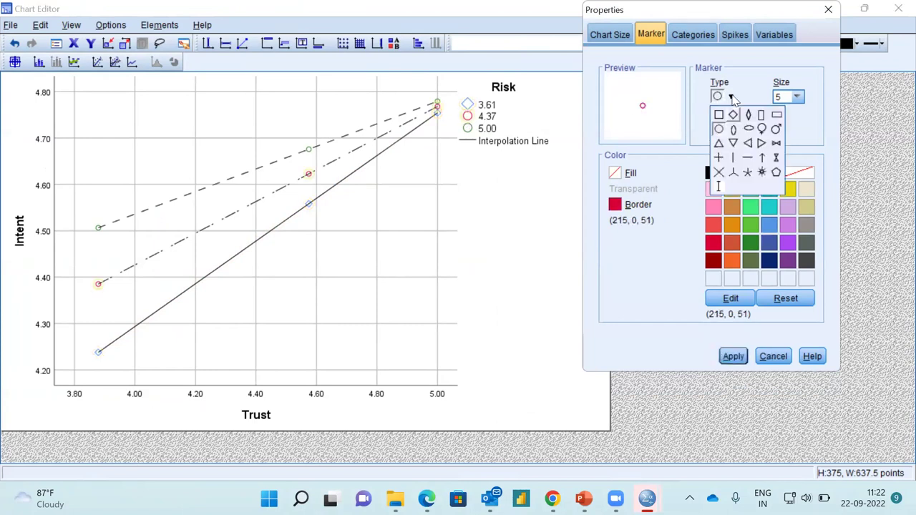
left_click(733, 143)
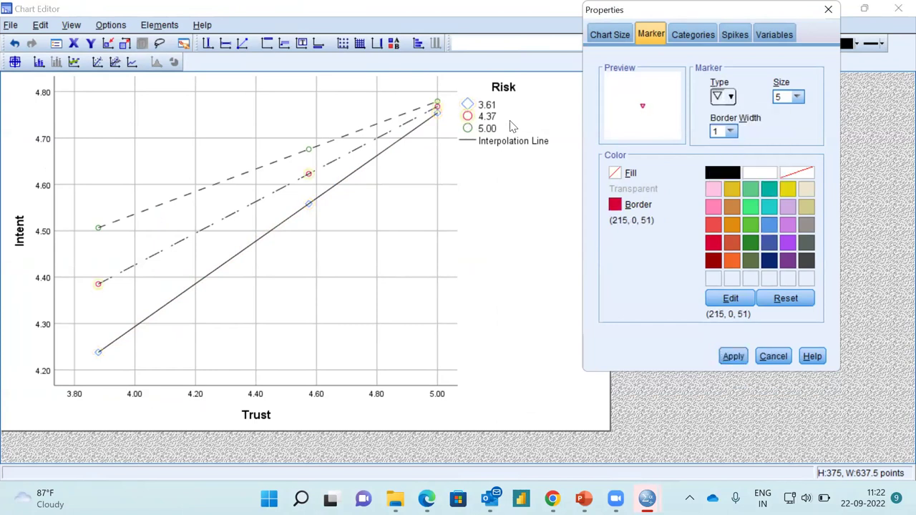
left_click(733, 356)
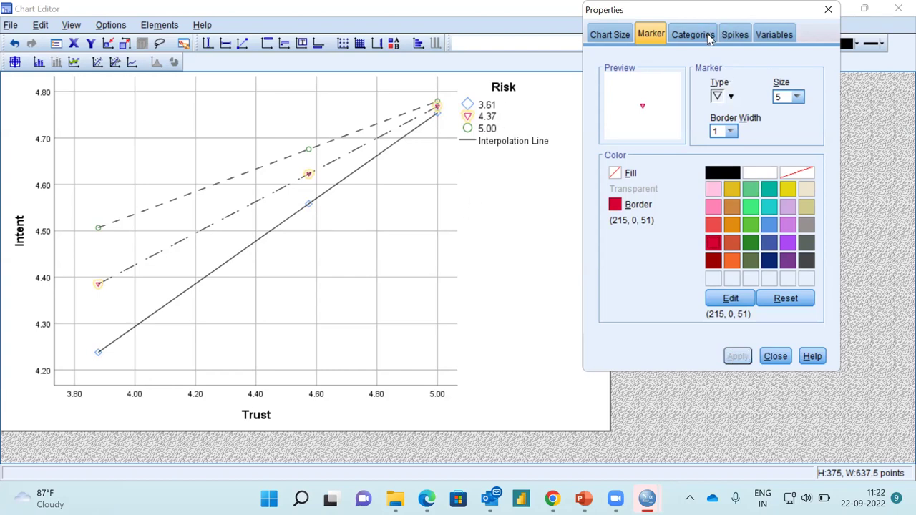
left_click(829, 9)
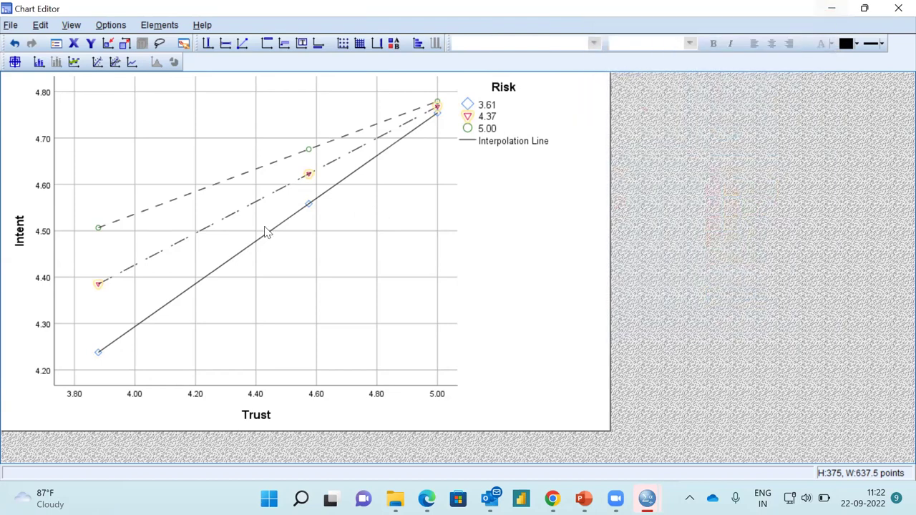
Rename the 3.61 entry in the Risk legend to "Low Risk"
left_click(494, 107)
left_click(485, 105)
left_click_drag(486, 106, 472, 105)
type("L")
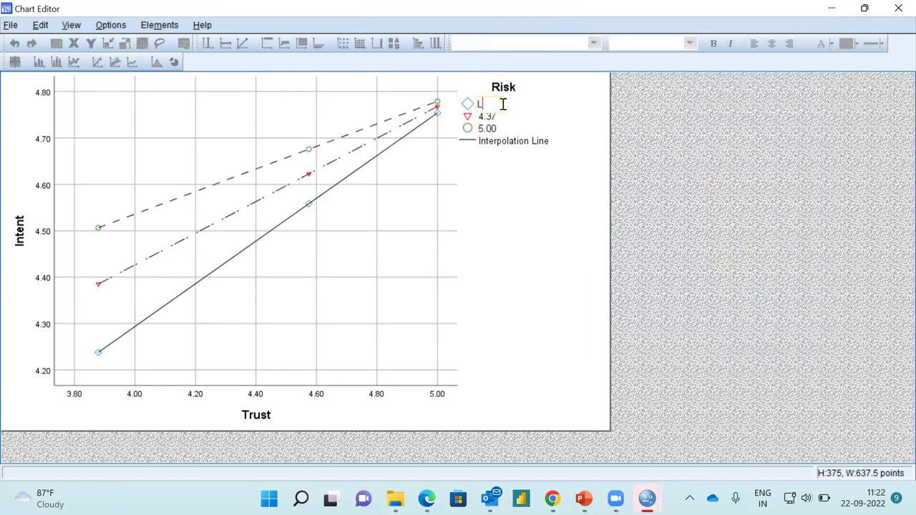
type("ow Risk")
key("Return")
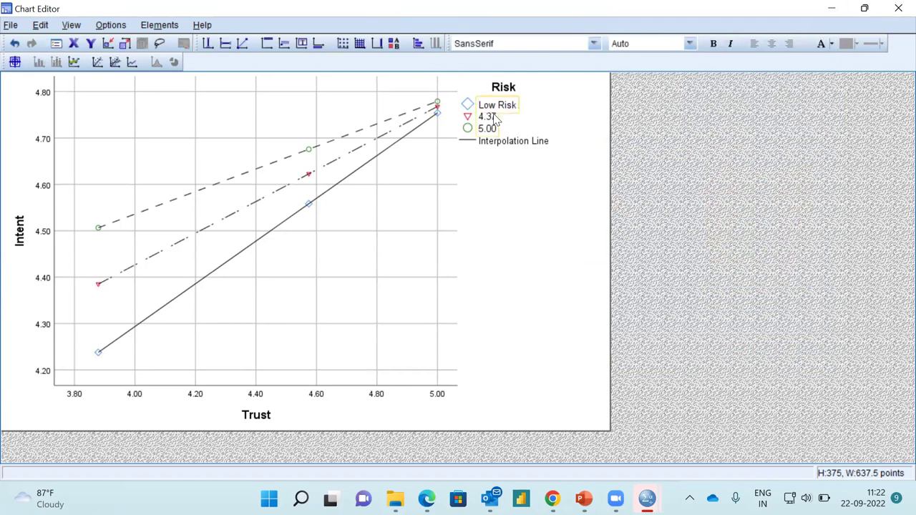
Rename the 4.37 entry in the Risk legend to "Moderate Risk"
double_click(482, 116)
left_click_drag(482, 116, 495, 117)
key("BackSpace")
key("BackSpace")
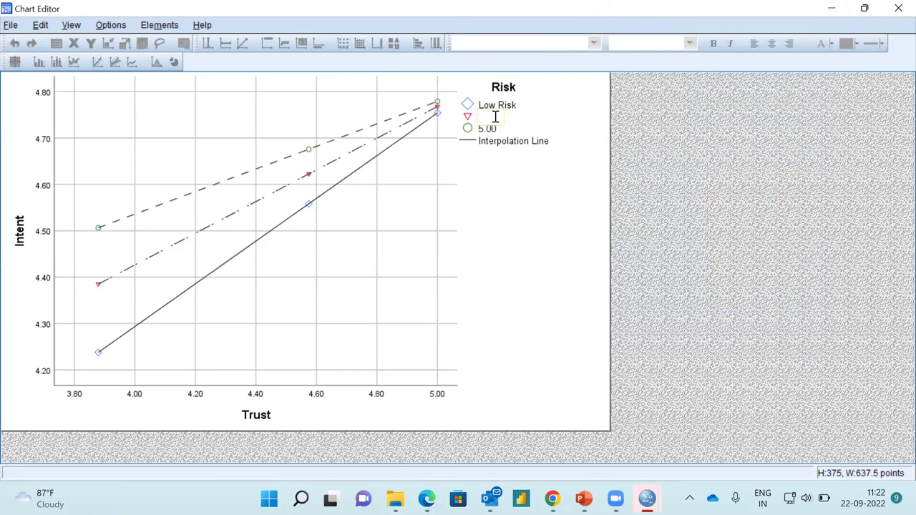
type("Moderate Risk")
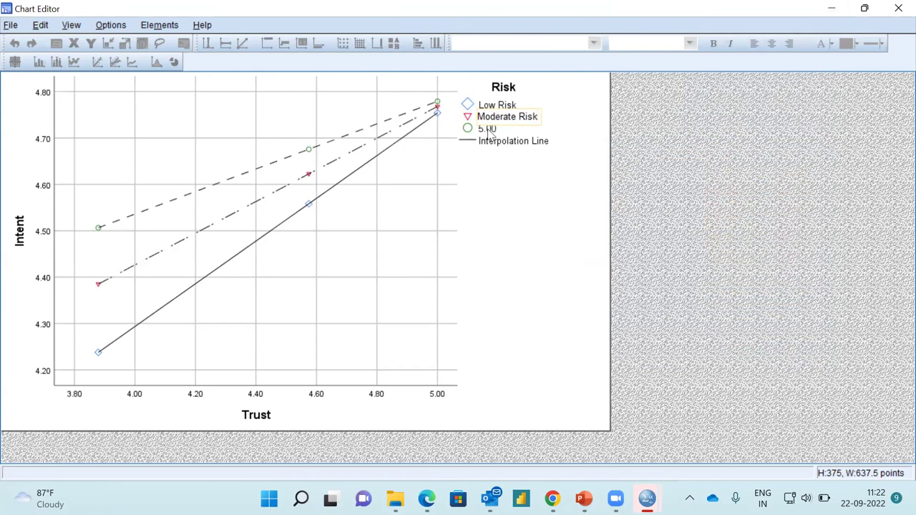
Rename the 5.00 entry in the Risk legend to "High Risk"
left_click(489, 133)
double_click(489, 133)
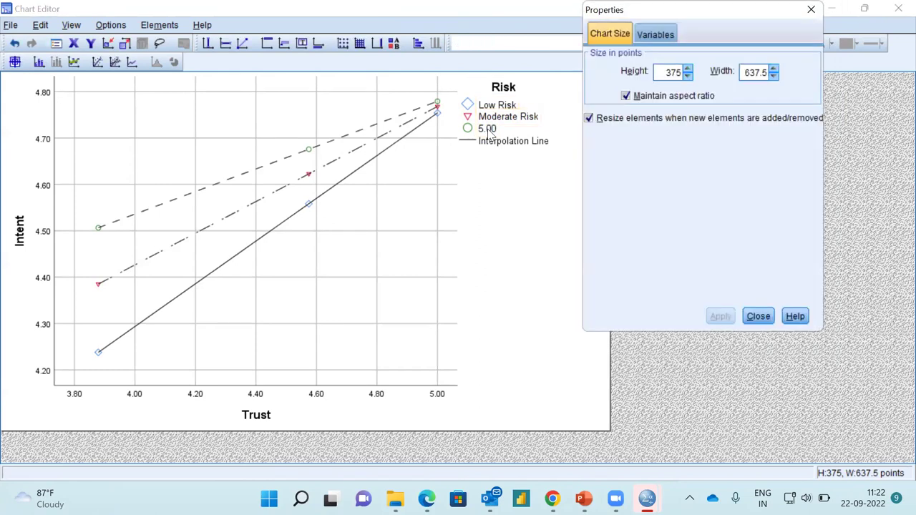
left_click(813, 13)
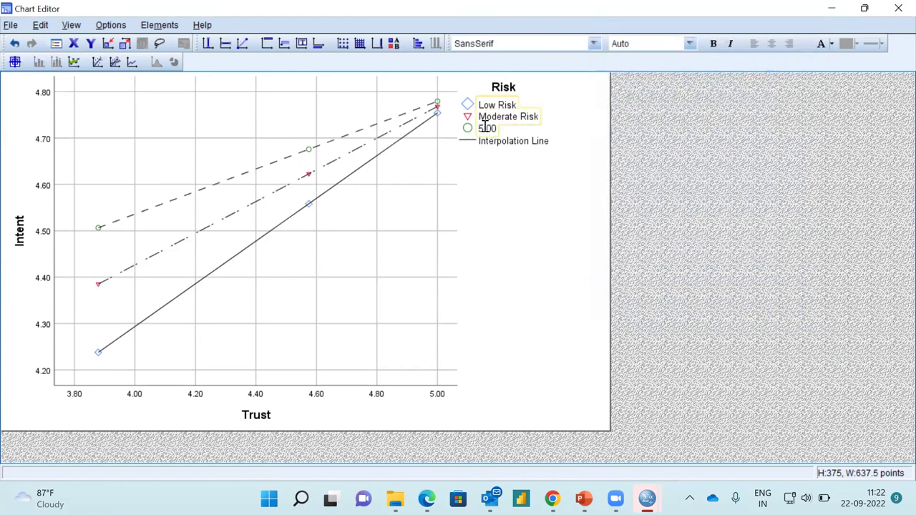
left_click(483, 128)
left_click_drag(478, 128, 501, 128)
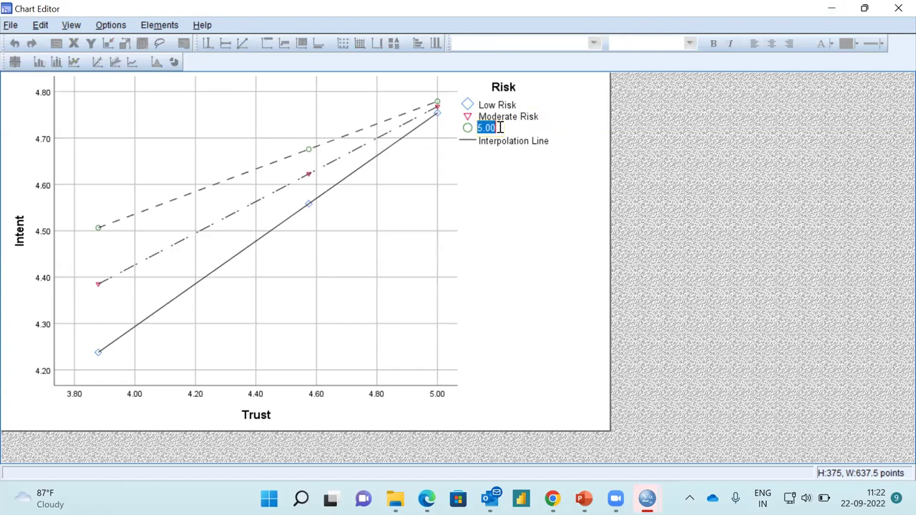
type("High Risk")
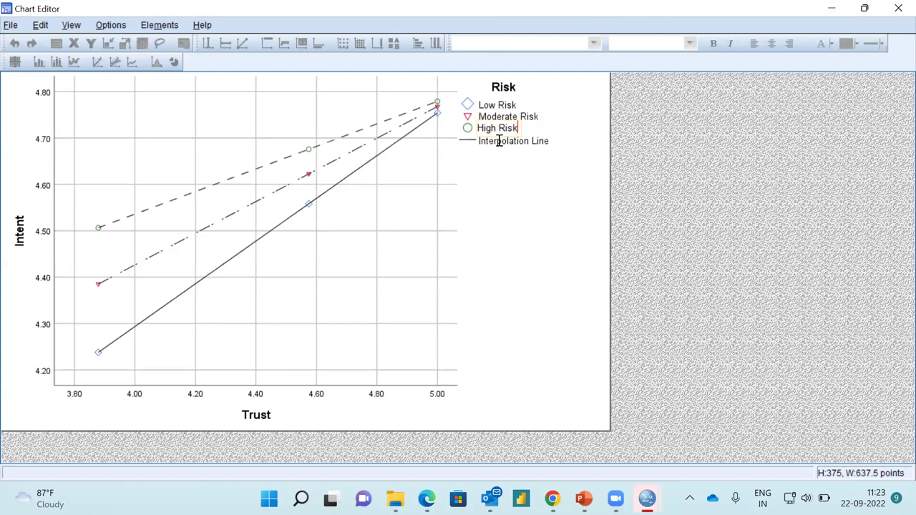
left_click(500, 183)
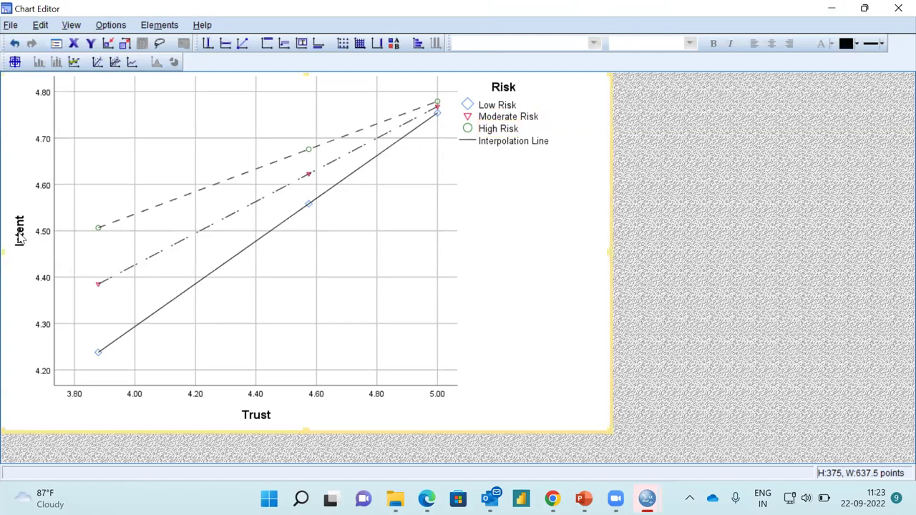
Change the chart's vertical axis title to "Intention"
left_click(21, 241)
left_click(20, 239)
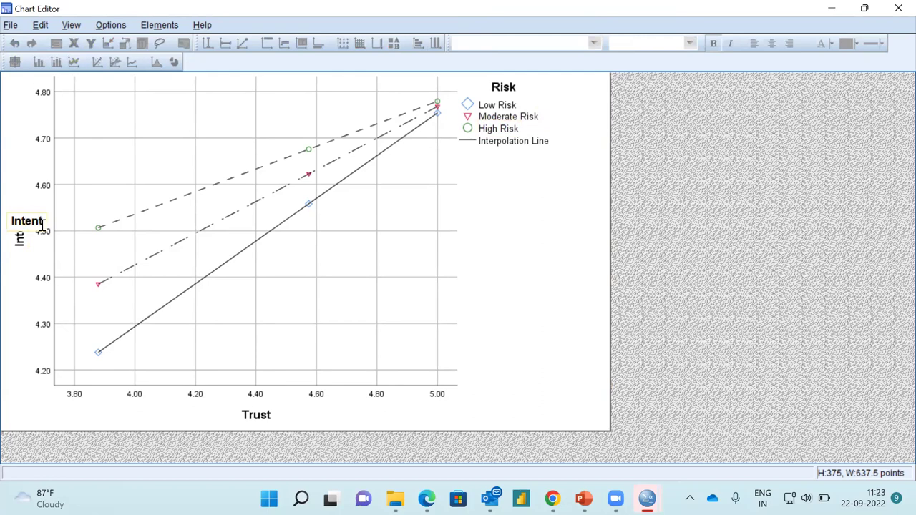
type("ion")
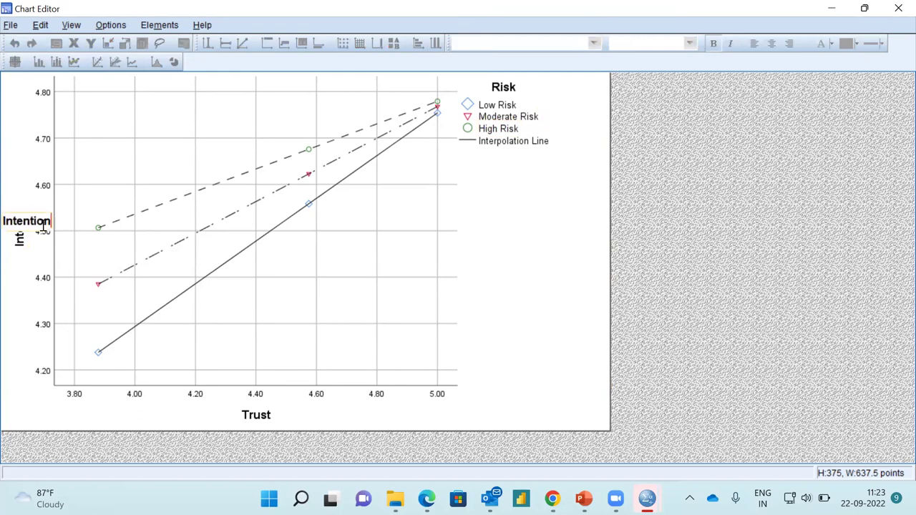
left_click(542, 308)
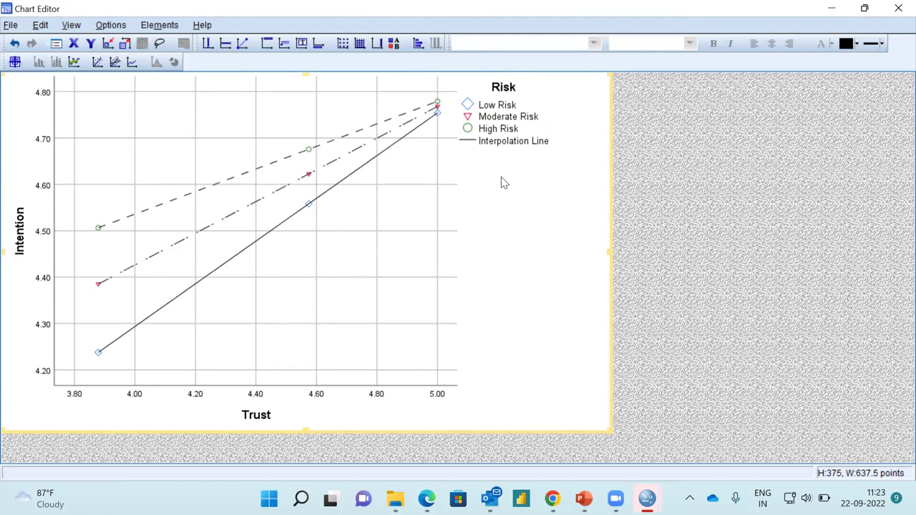
Minimize the chart editing window and the output viewer holding the finished interaction plot
left_click(830, 13)
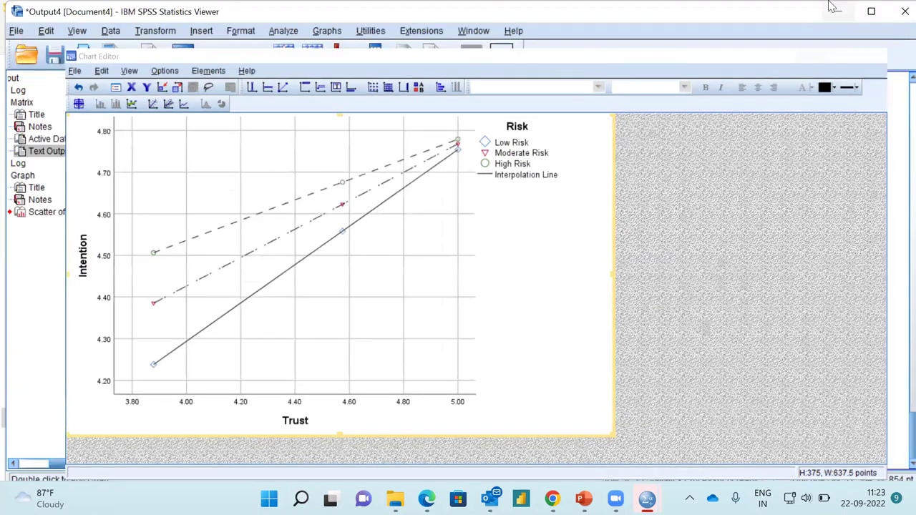
left_click(837, 12)
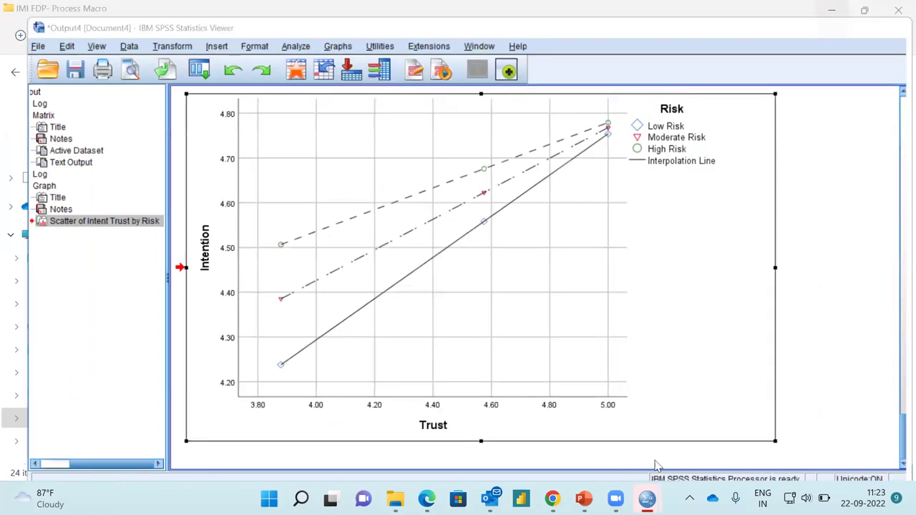
left_click(639, 491)
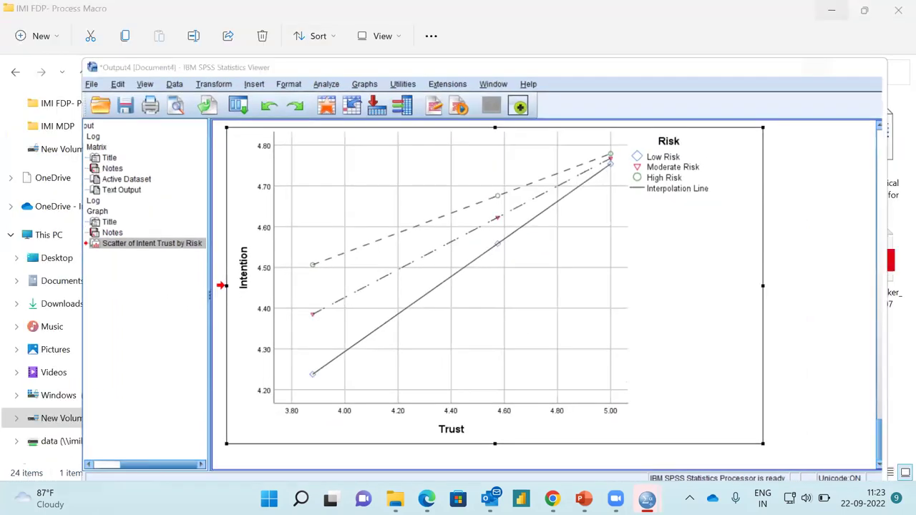
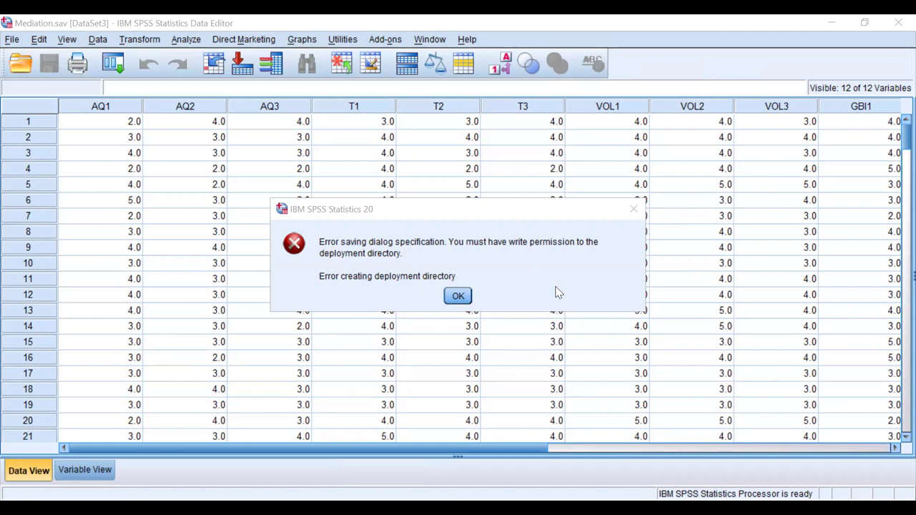
Dismiss the error about saving the dialog specification over the Mediation dataset
left_click(458, 296)
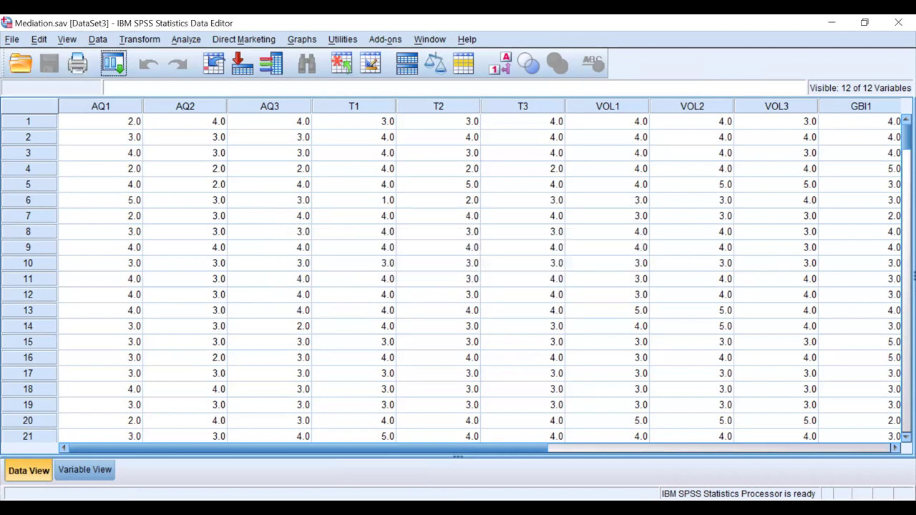
left_click(113, 63)
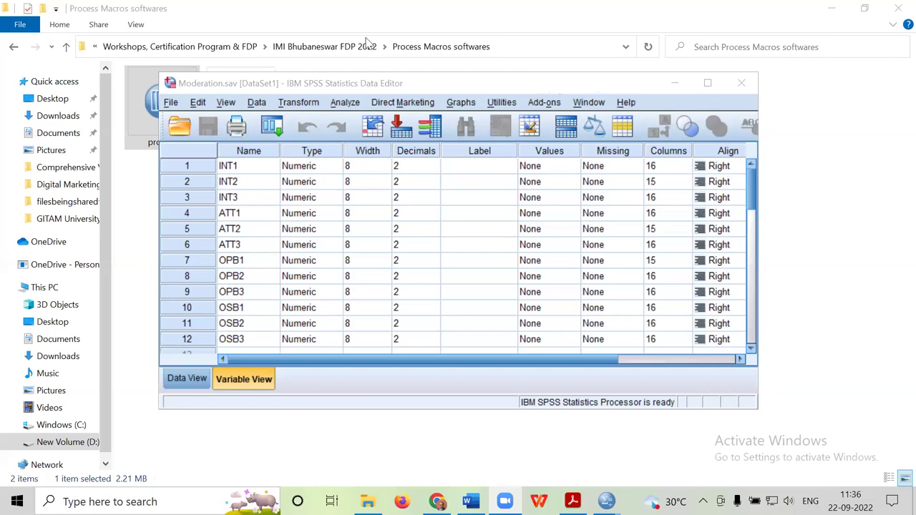
Try to install the custom dialog process.spd from the Process Macros softwares folder with the Moderation dataset open
key("super+Up")
left_click(344, 25)
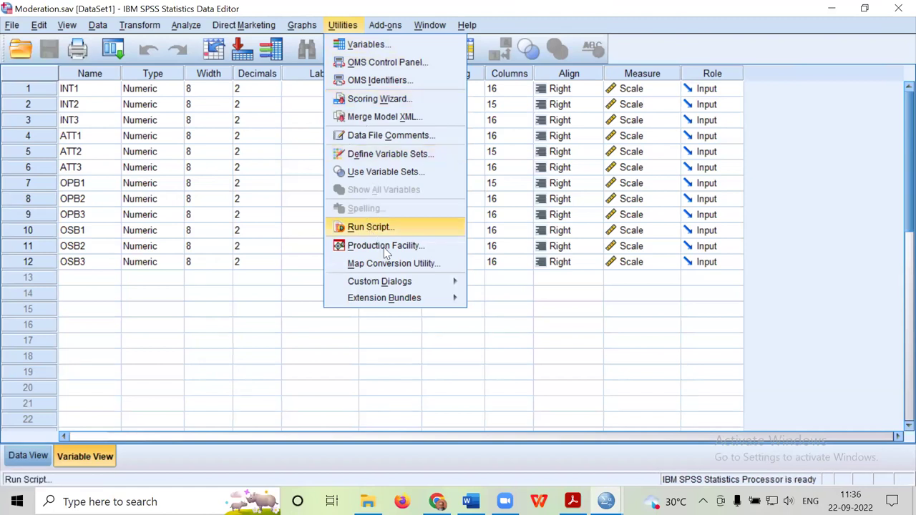
mouse_move(384, 286)
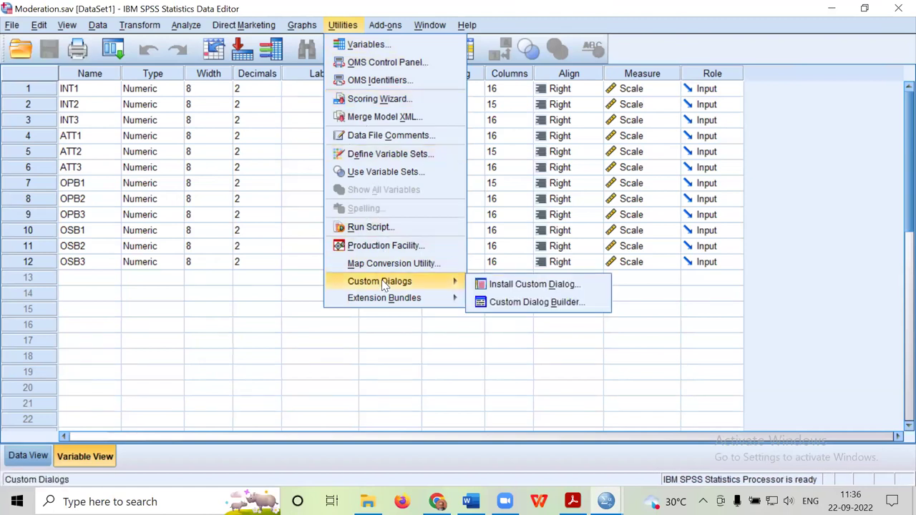
left_click(506, 286)
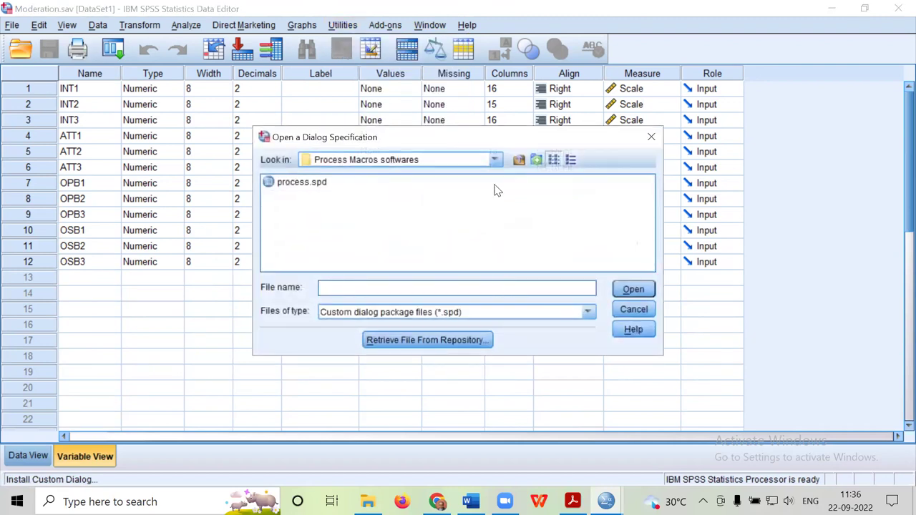
double_click(311, 185)
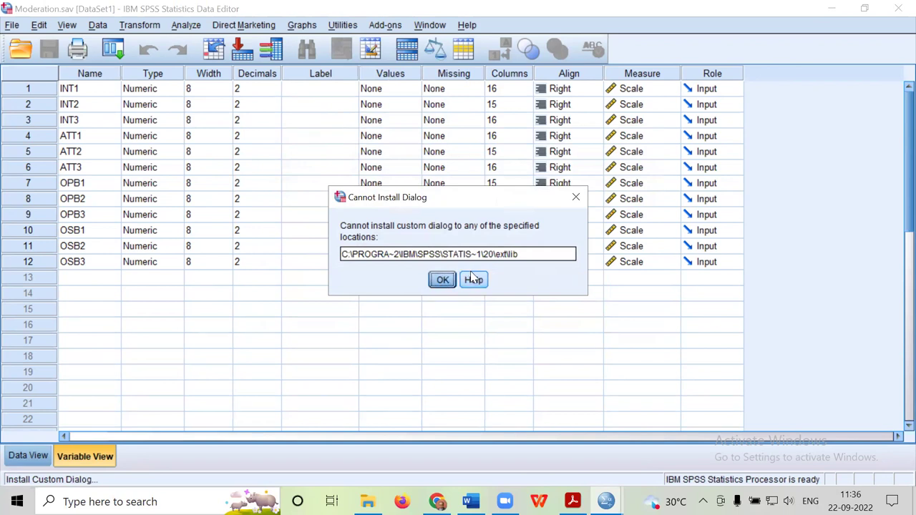
left_click(575, 196)
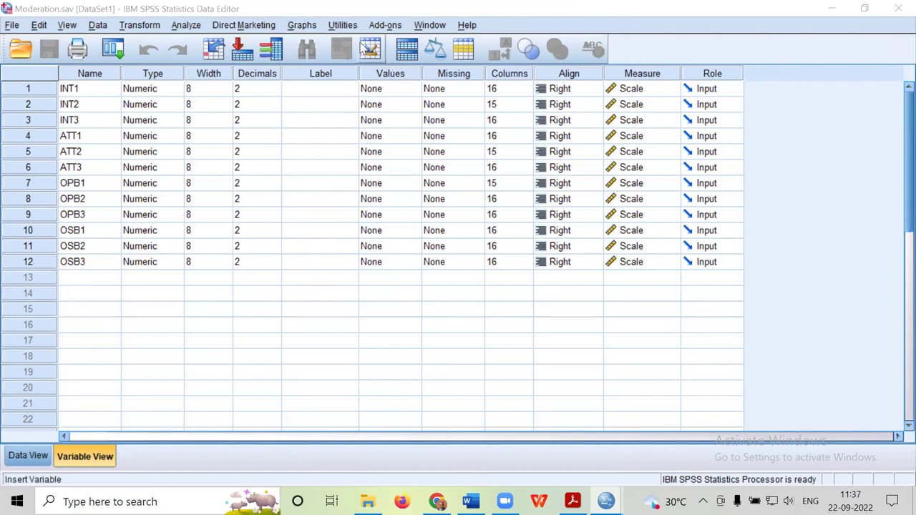
Retry installing the custom dialog process.spd from the Process Macros softwares folder and dismiss the installation error
left_click(343, 25)
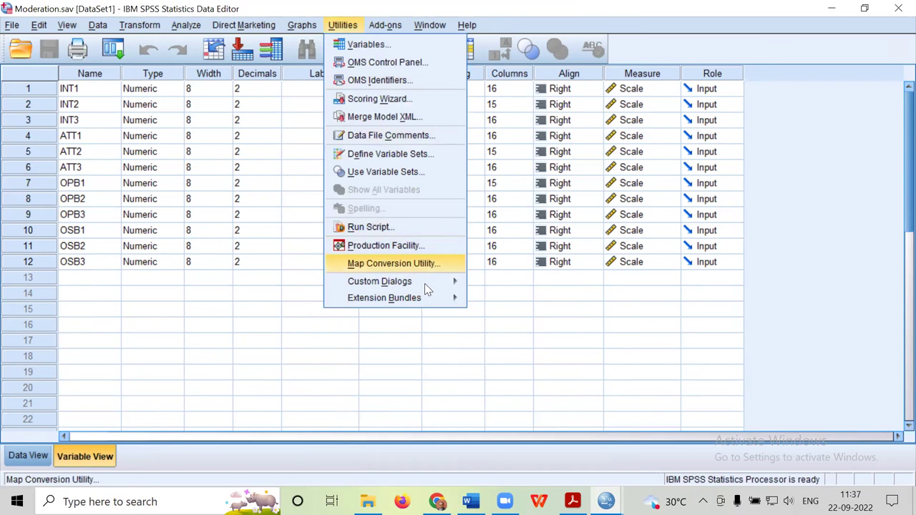
mouse_move(428, 288)
left_click(521, 286)
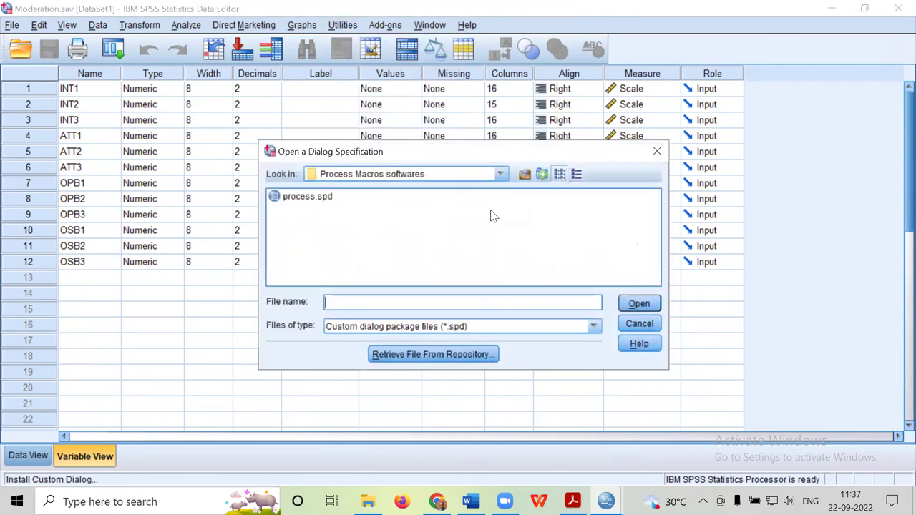
left_click(326, 204)
left_click(634, 308)
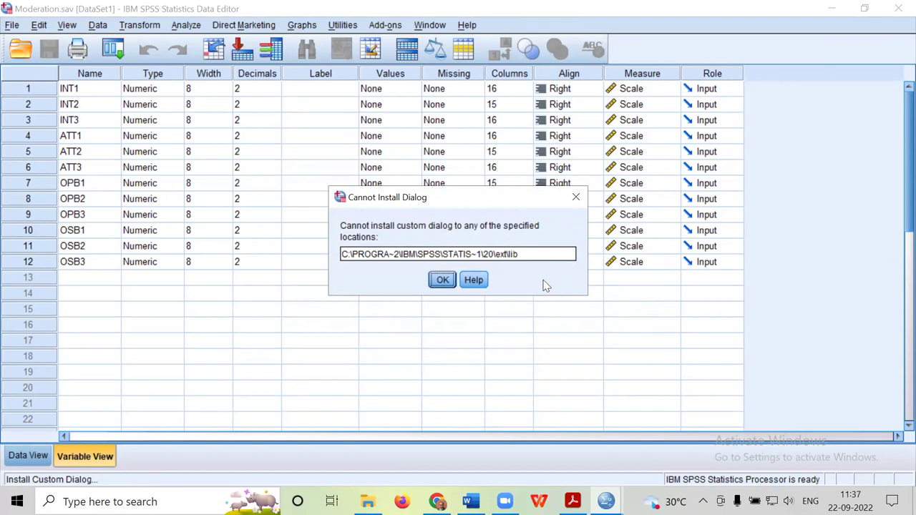
left_click(576, 197)
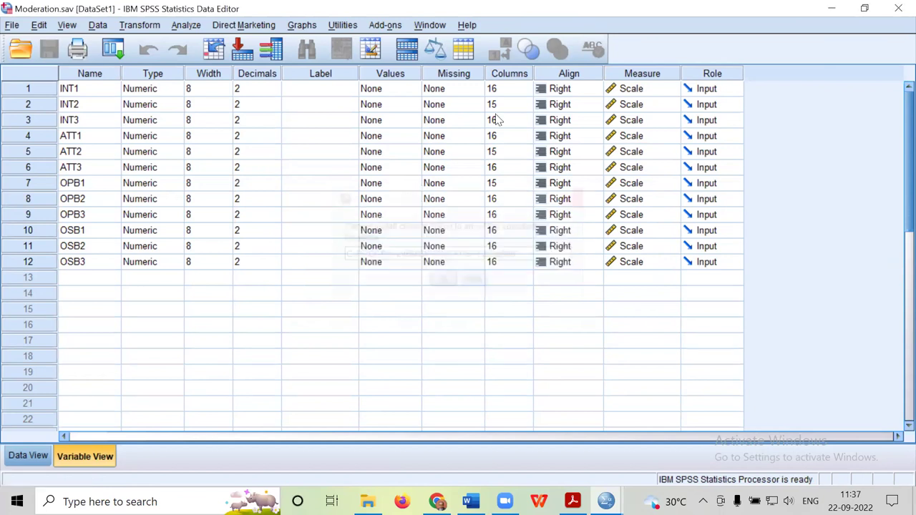
Start another custom dialog installation and browse from the Process Macros softwares folder up to the New Volume (D:) drive, checking the available file types
left_click(341, 27)
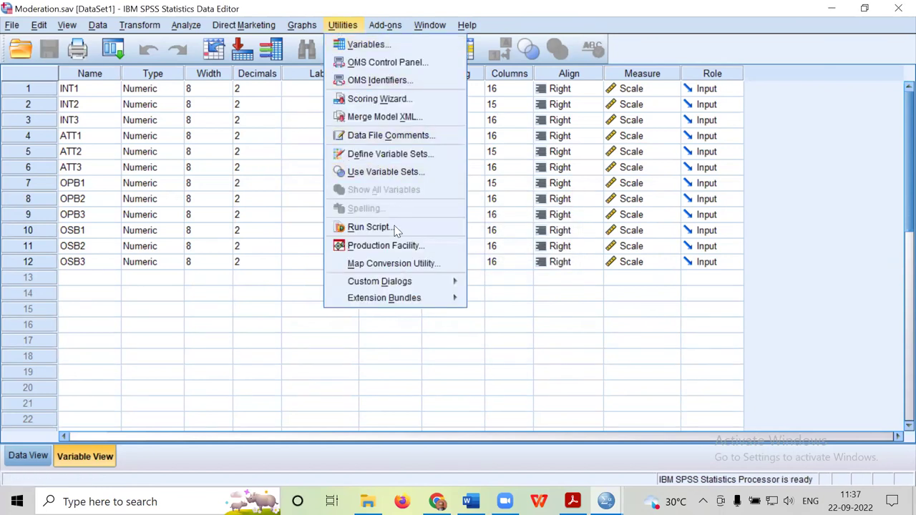
mouse_move(393, 286)
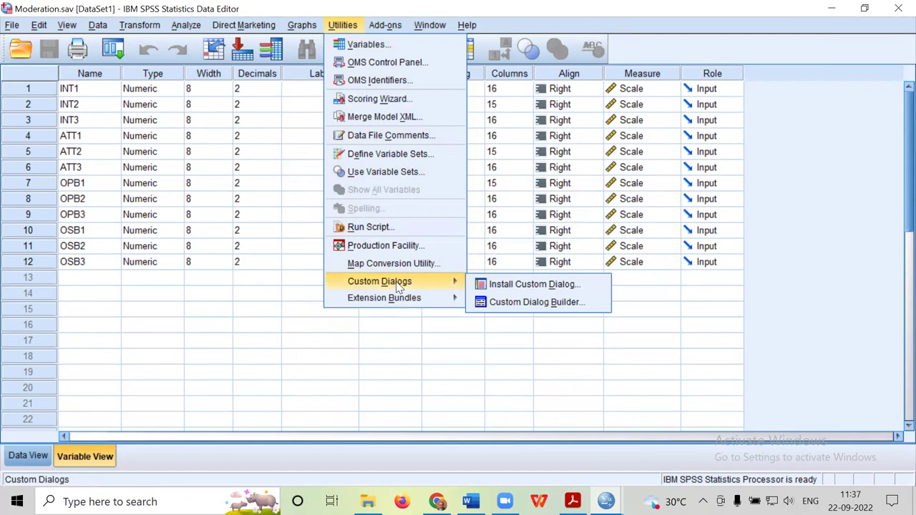
left_click(504, 287)
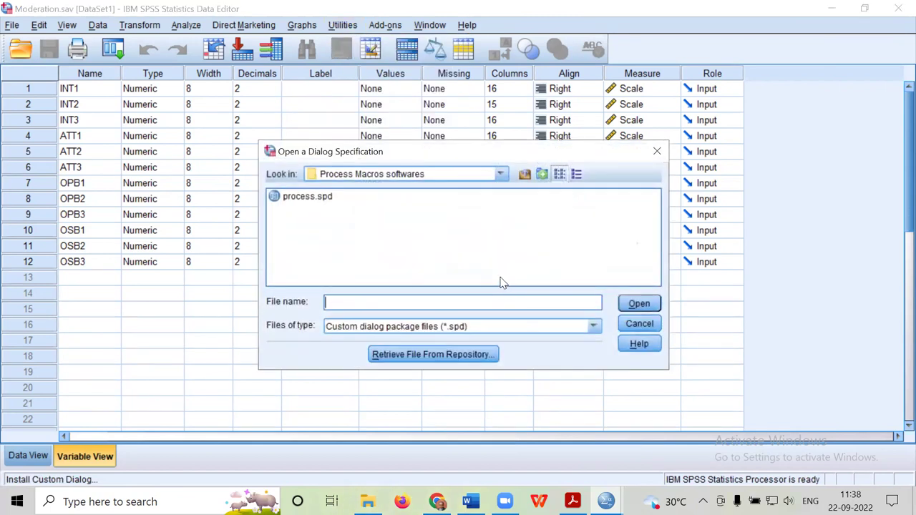
left_click(525, 176)
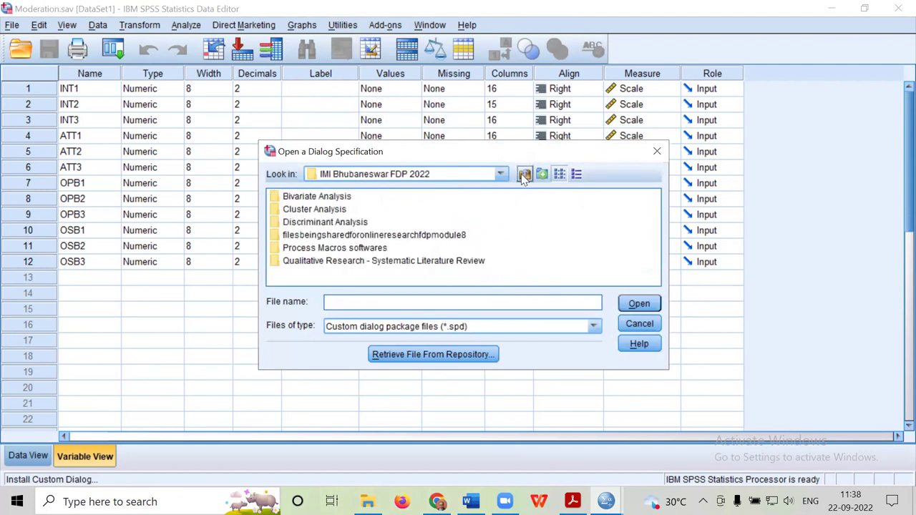
left_click(524, 176)
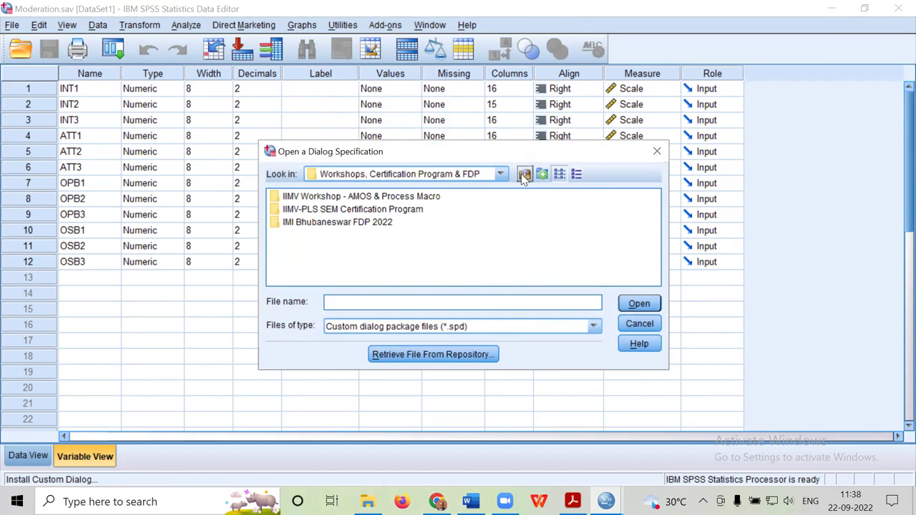
left_click(525, 176)
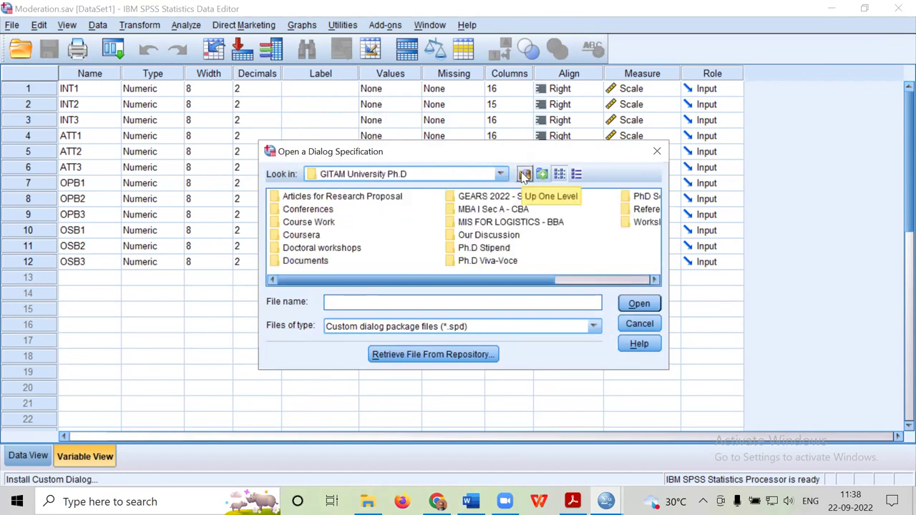
left_click(525, 177)
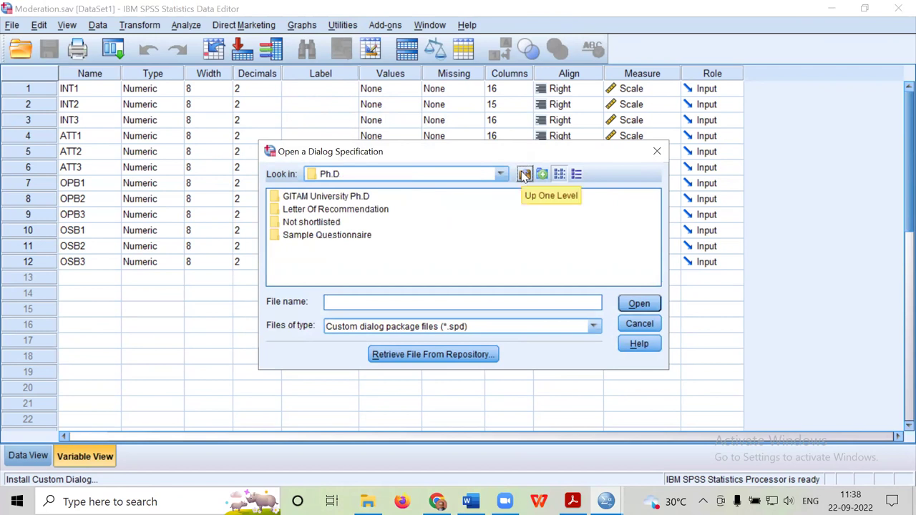
left_click(525, 175)
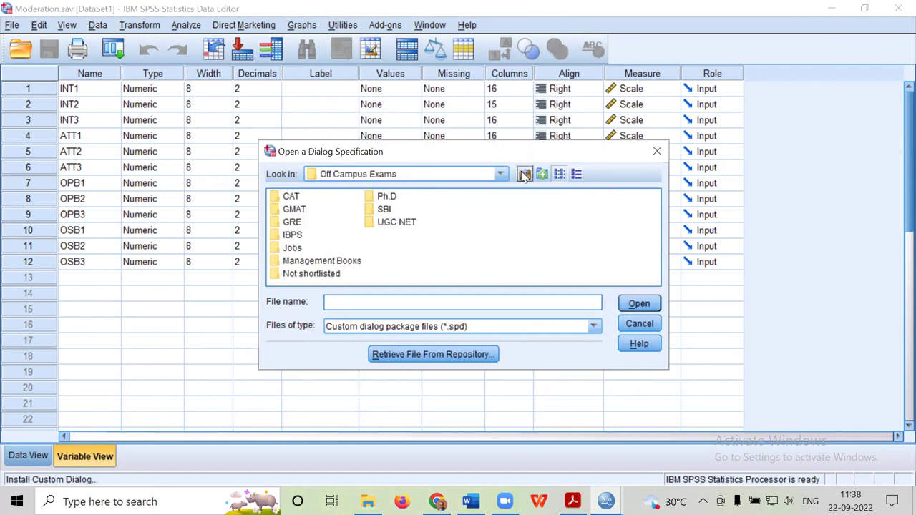
left_click(524, 175)
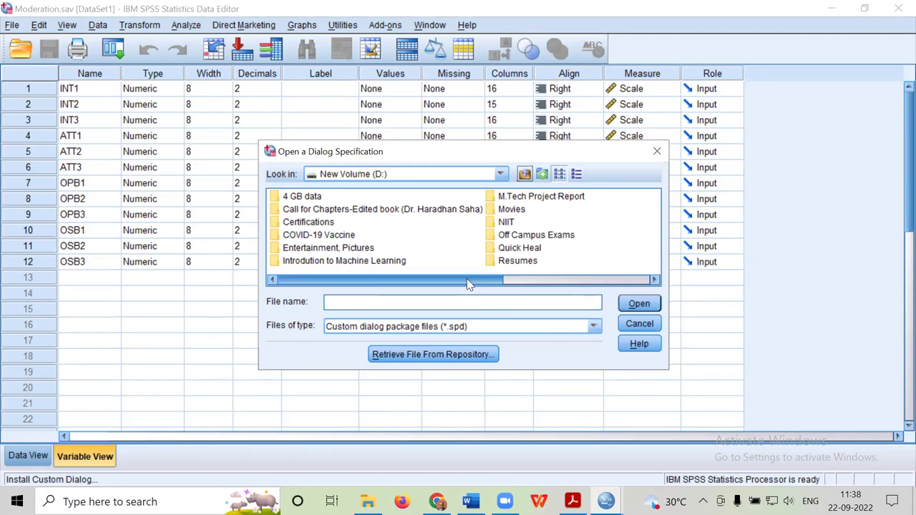
left_click(594, 328)
left_click(594, 327)
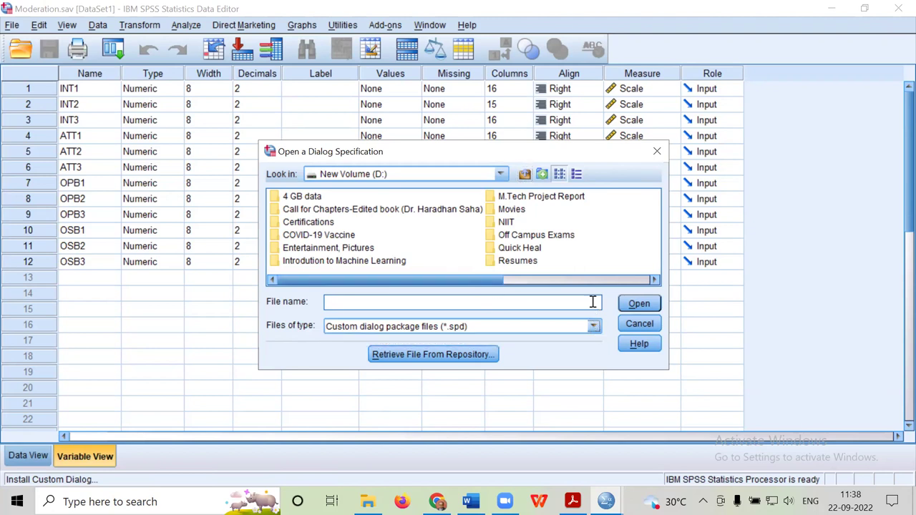
Browse through Off Campus Exams back to the Process Macros softwares folder, checking the filesbeingsharedforonlineresearchfdpmodule8 folder for dialog files on the way
left_click_drag(489, 284, 586, 282)
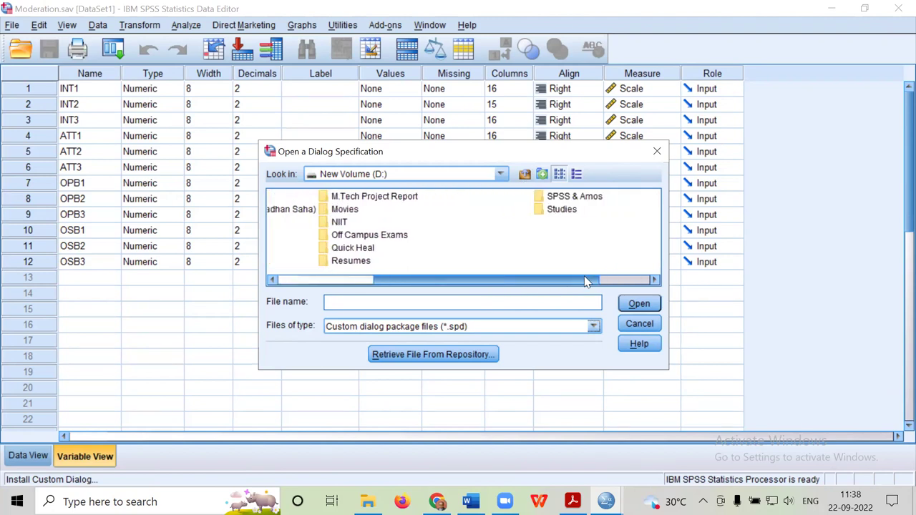
double_click(367, 236)
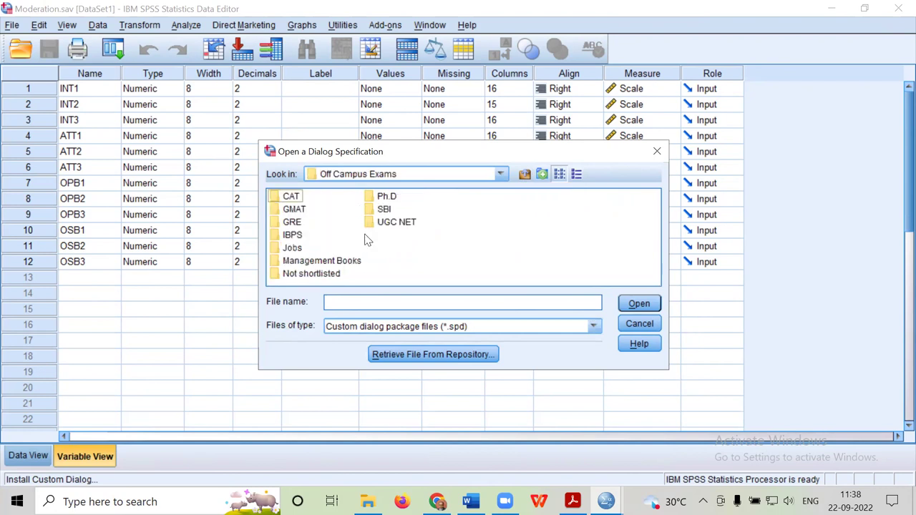
double_click(388, 198)
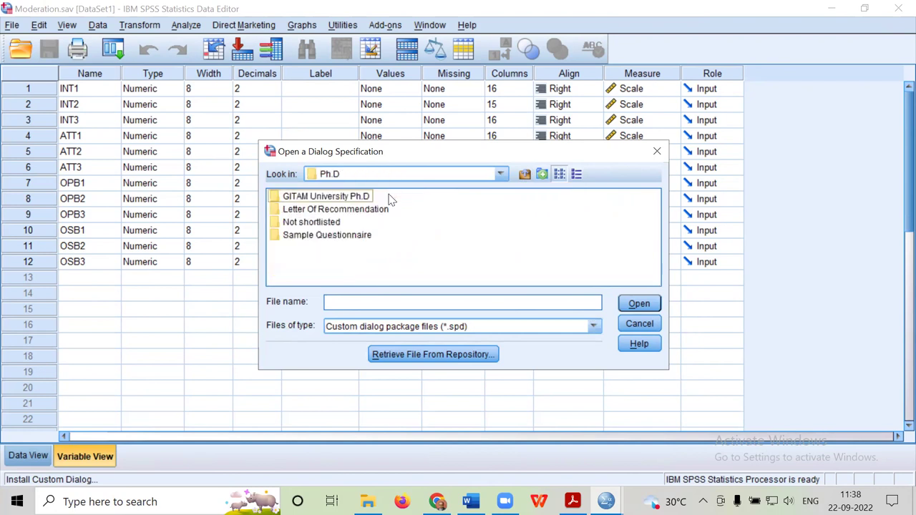
double_click(350, 199)
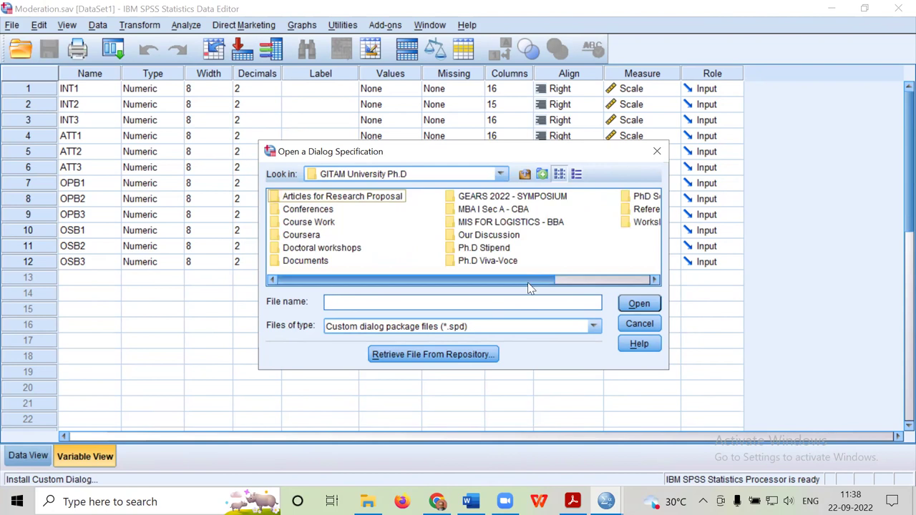
double_click(648, 222)
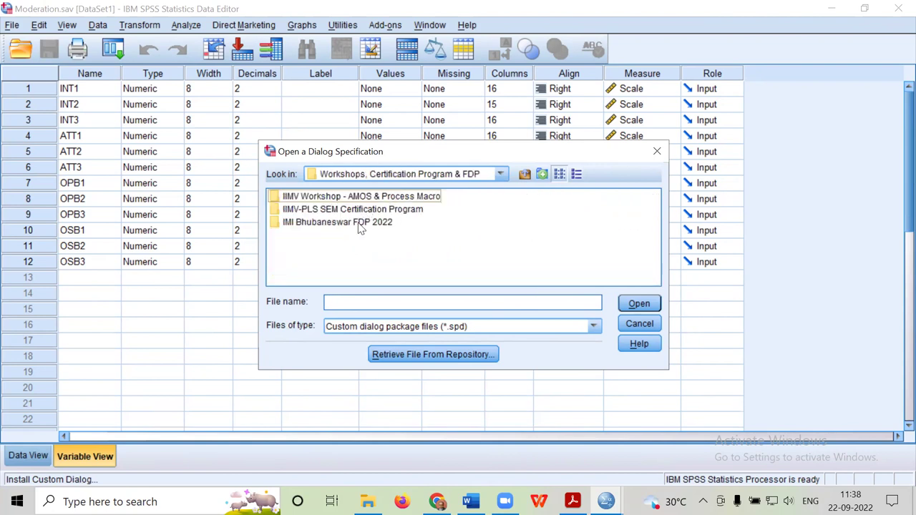
left_click(361, 228)
double_click(361, 228)
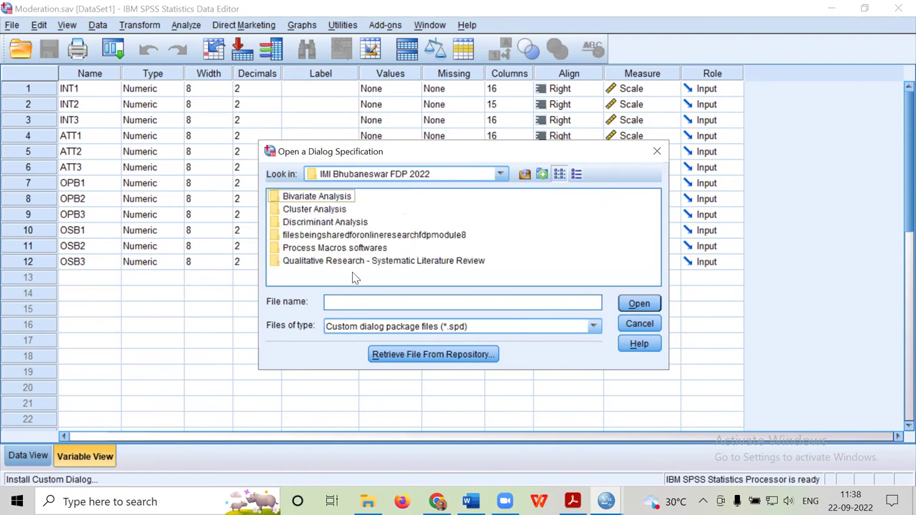
double_click(406, 236)
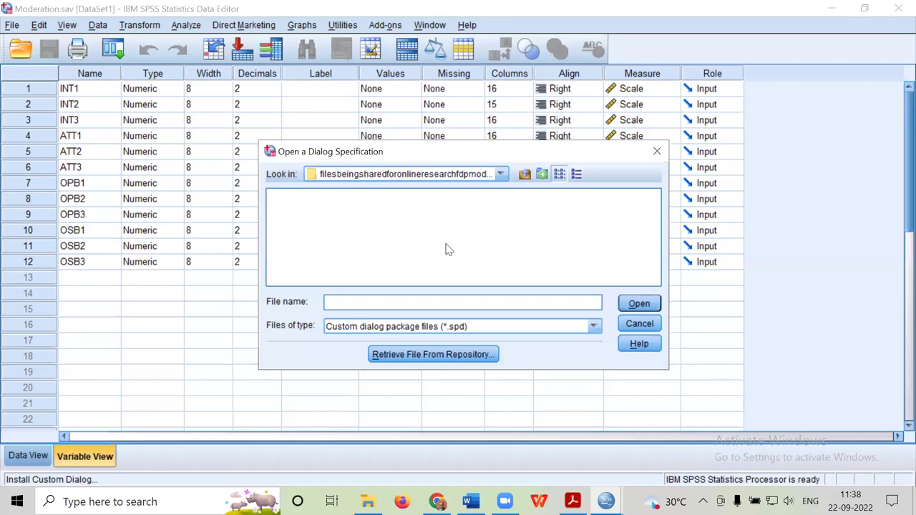
left_click(524, 174)
left_click(372, 248)
double_click(372, 249)
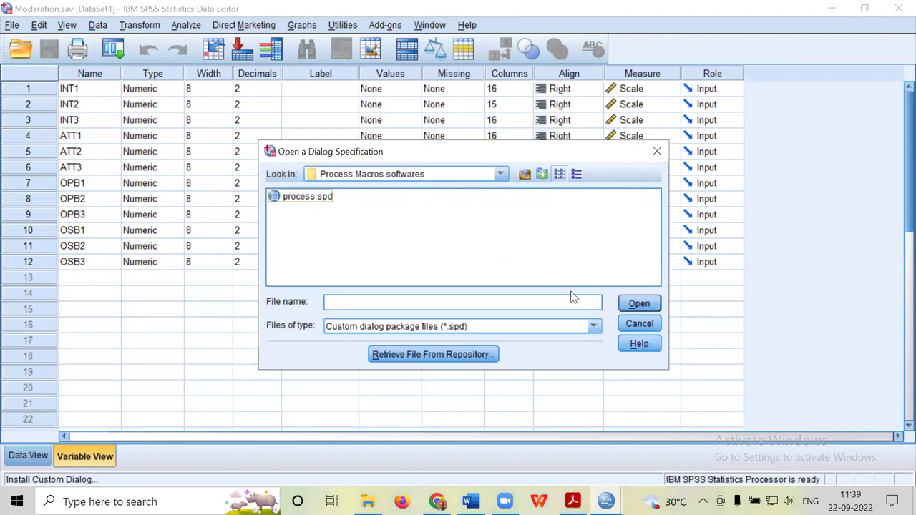
Check the file type choices, switch to File Explorer and open the second process file in the Process Macros softwares folder
left_click(594, 327)
left_click(595, 327)
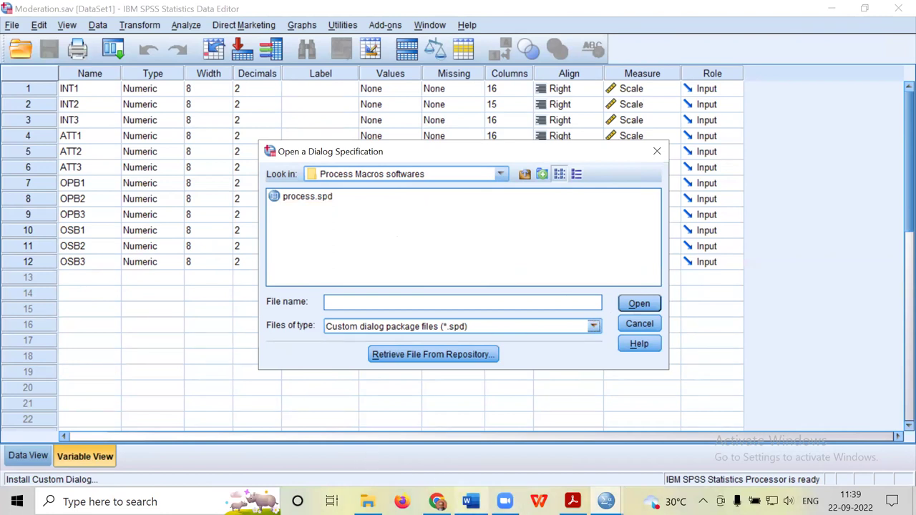
mouse_move(470, 501)
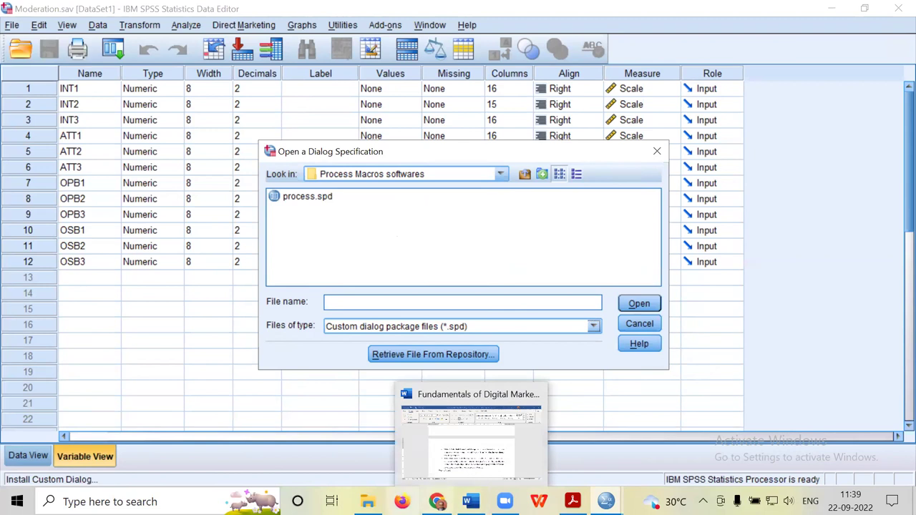
mouse_move(367, 501)
left_click(351, 454)
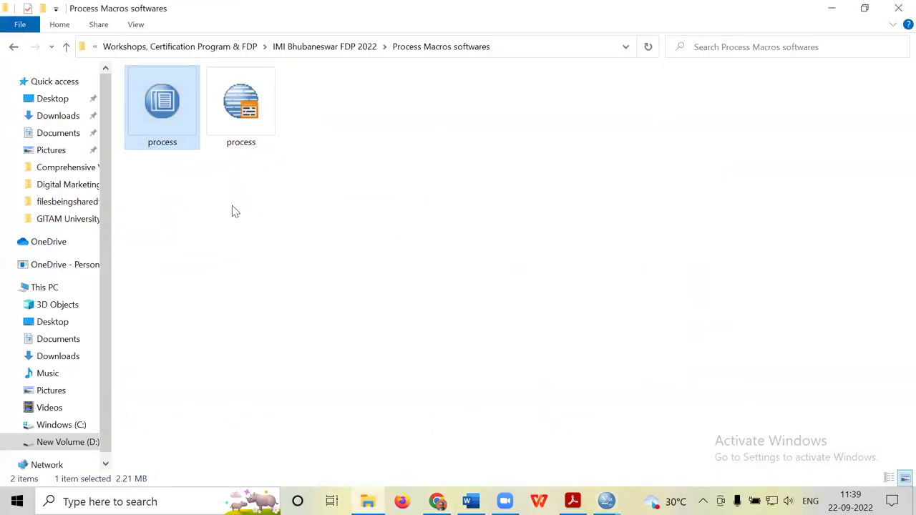
double_click(241, 114)
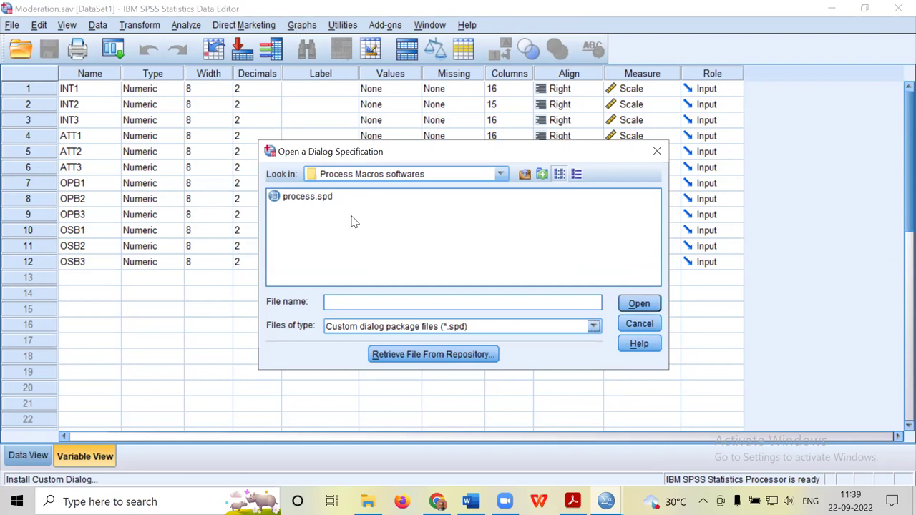
Try once more to install process.spd in SPSS and request help on the installation error
left_click(321, 199)
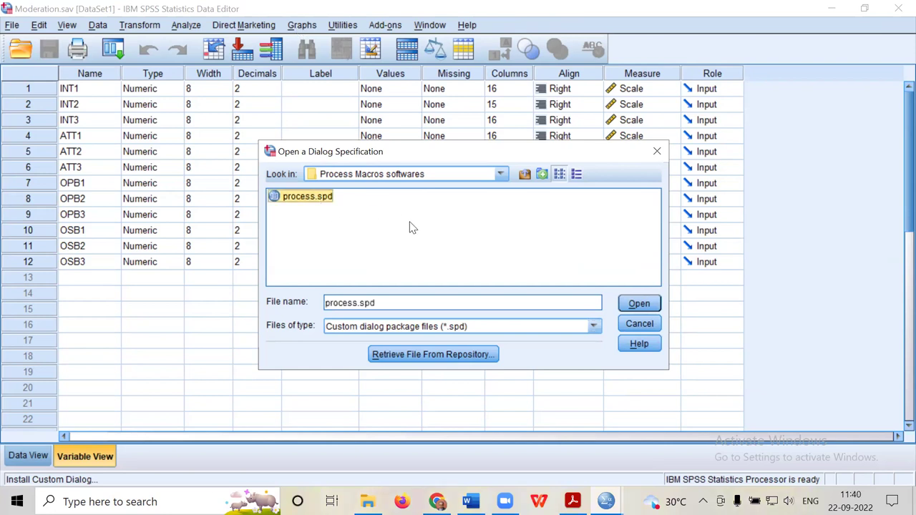
left_click(638, 305)
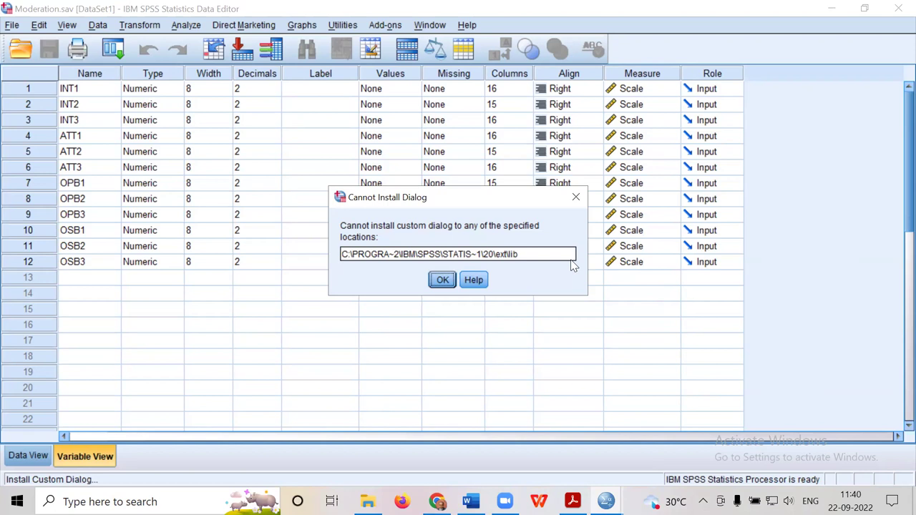
left_click(474, 282)
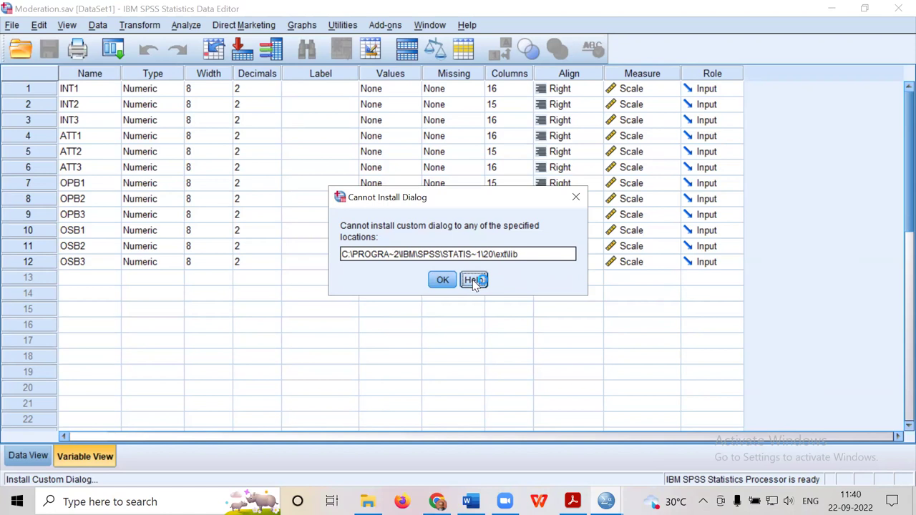
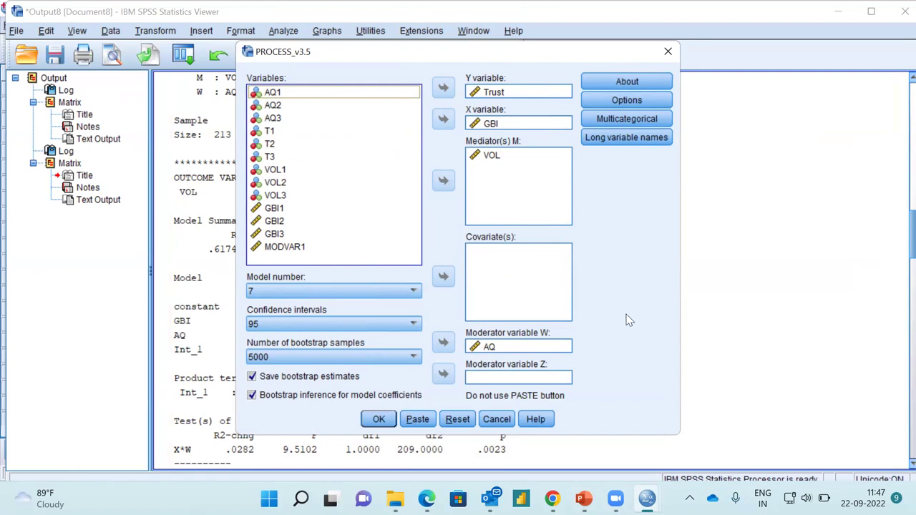
Rerun the PROCESS analysis with model number 14 and review its output down to the direct effect of X on Y
left_click(413, 291)
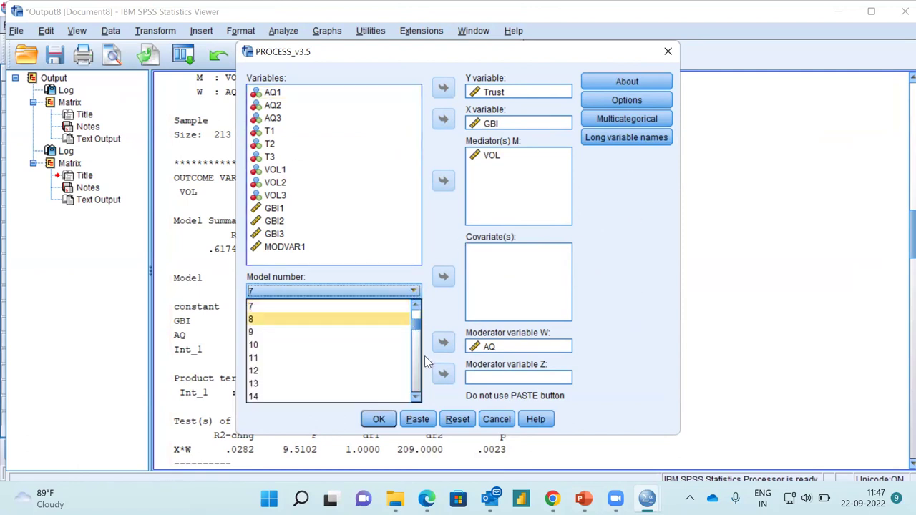
left_click(282, 394)
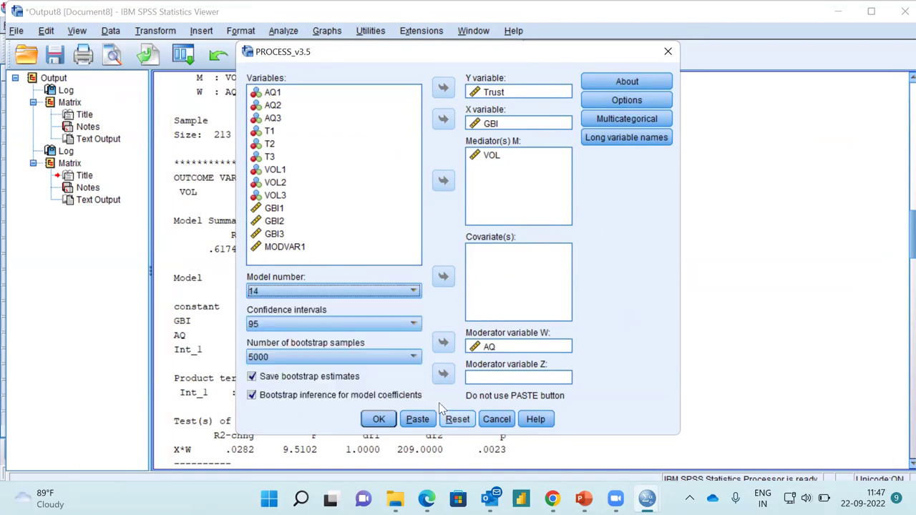
left_click(379, 419)
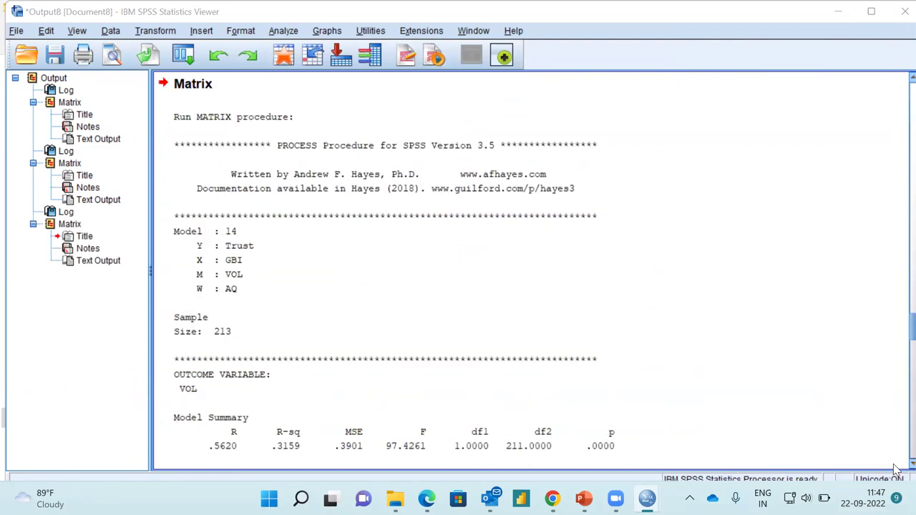
scroll(897, 454, "down", 9)
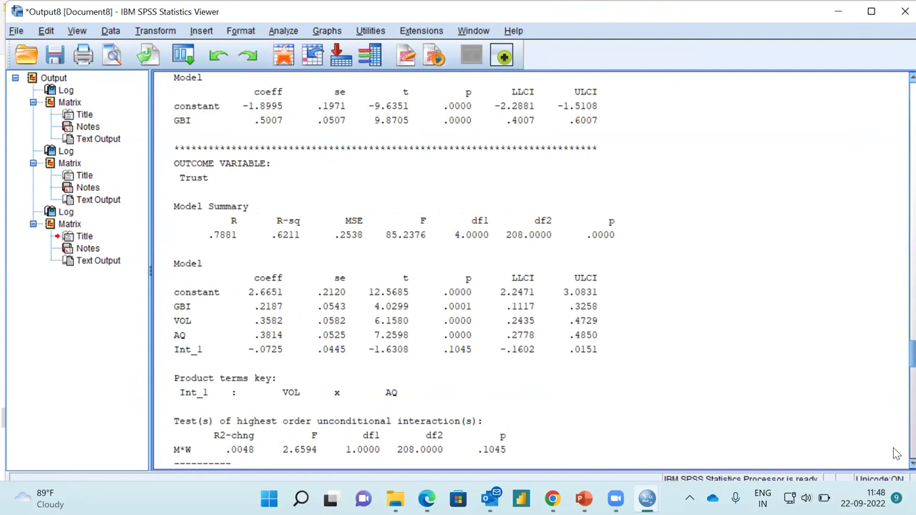
scroll(897, 453, "down", 10)
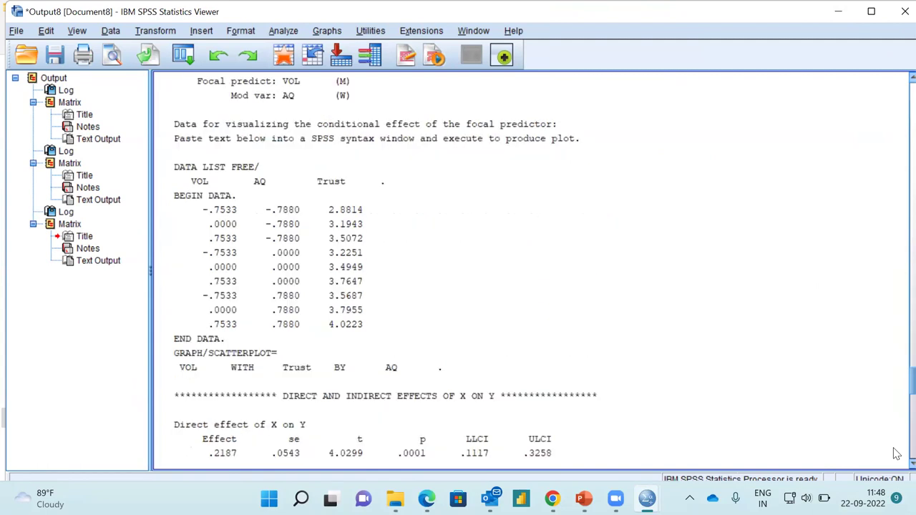
Examine the conditional indirect effects and index of moderated mediation in the Model 14 output and compare them with the preceding run's
scroll(897, 453, "down", 10)
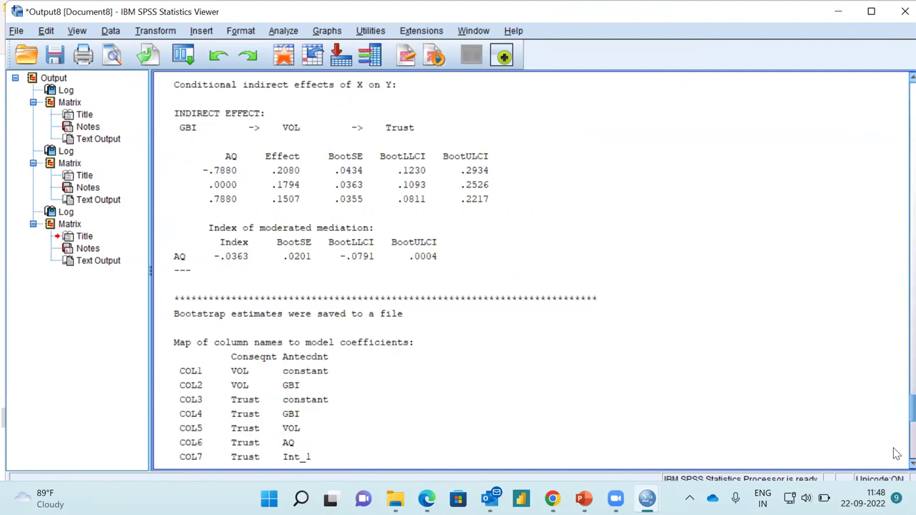
scroll(897, 433, "down", 4)
scroll(897, 432, "down", 3)
scroll(411, 449, "up", 9)
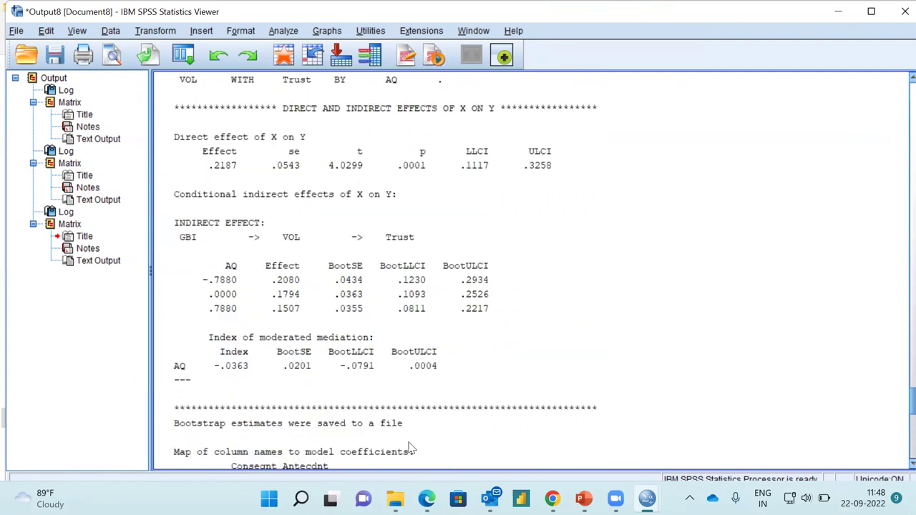
scroll(412, 449, "up", 1)
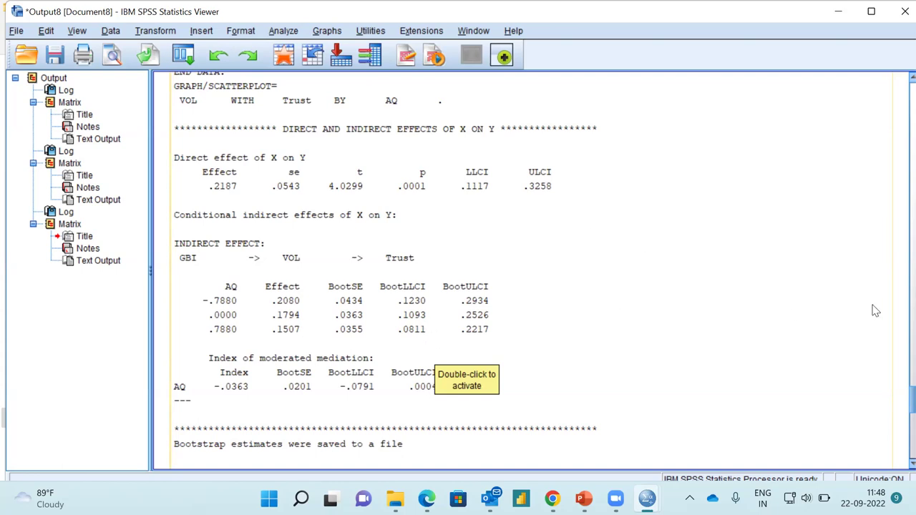
scroll(898, 105, "up", 15)
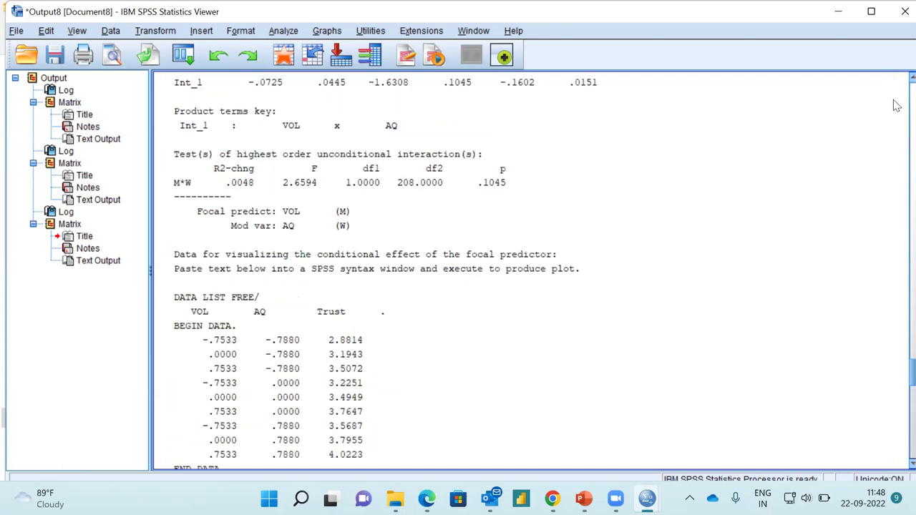
scroll(897, 105, "up", 10)
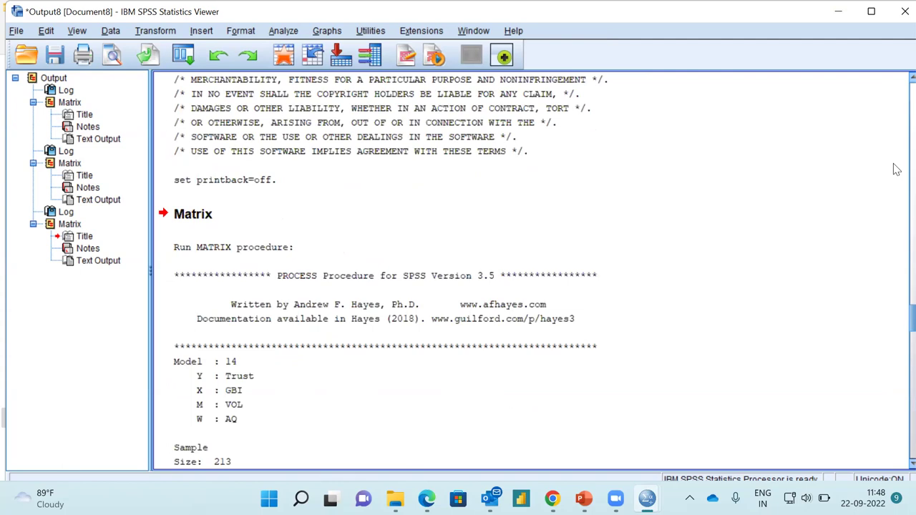
scroll(898, 170, "up", 15)
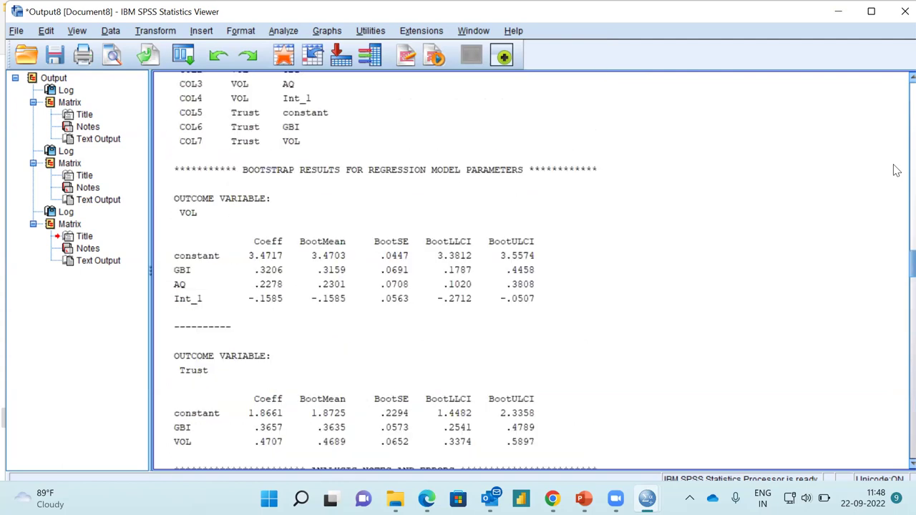
scroll(897, 170, "up", 9)
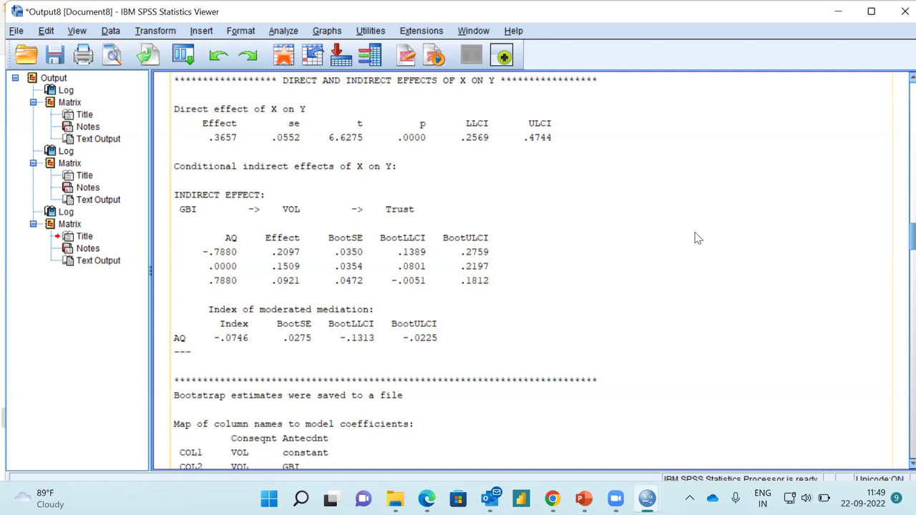
Switch to File Explorer, open HAYESTemplatesforPROCESS3.pdf and review the model diagrams from Model 15 back to Model 3
left_click(837, 15)
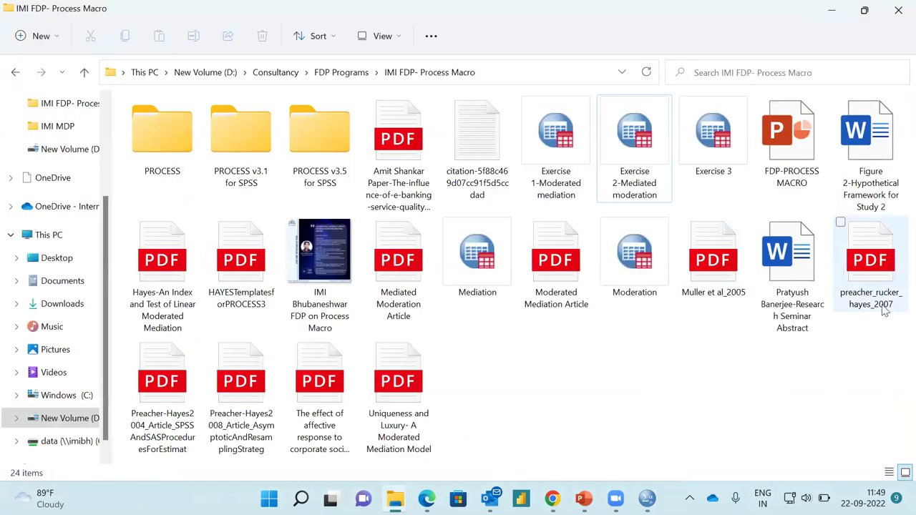
double_click(249, 263)
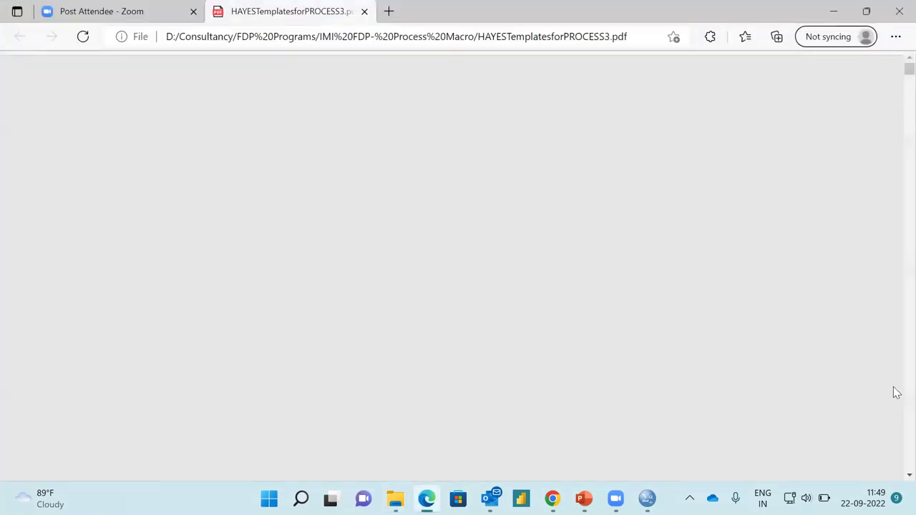
scroll(898, 383, "down", 5)
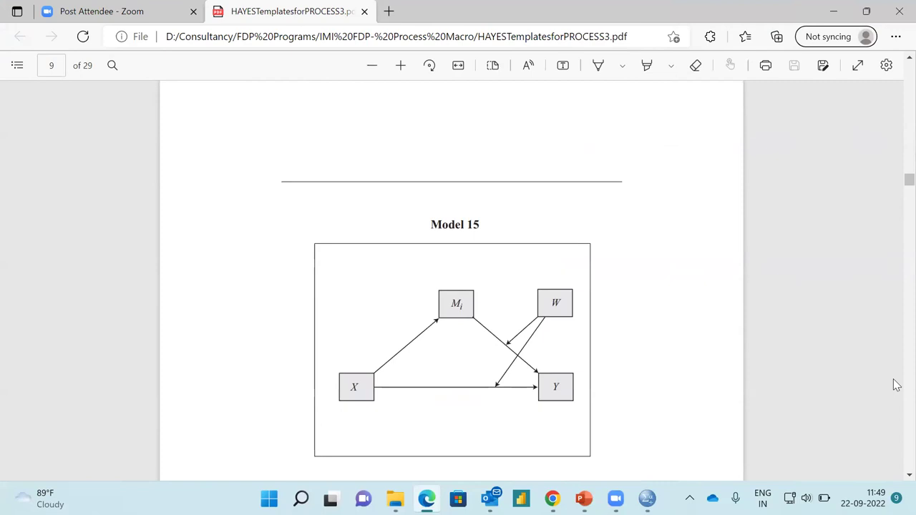
scroll(897, 157, "up", 1)
scroll(897, 136, "up", 8)
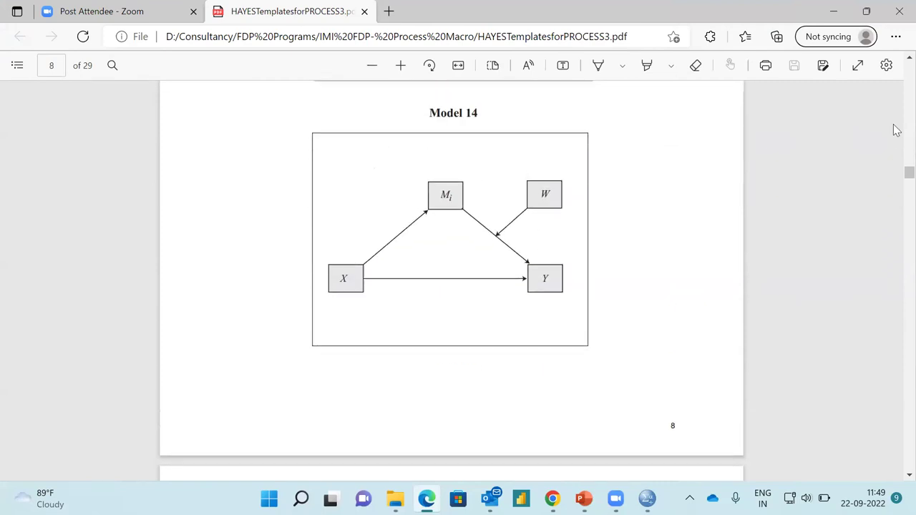
scroll(897, 131, "up", 10)
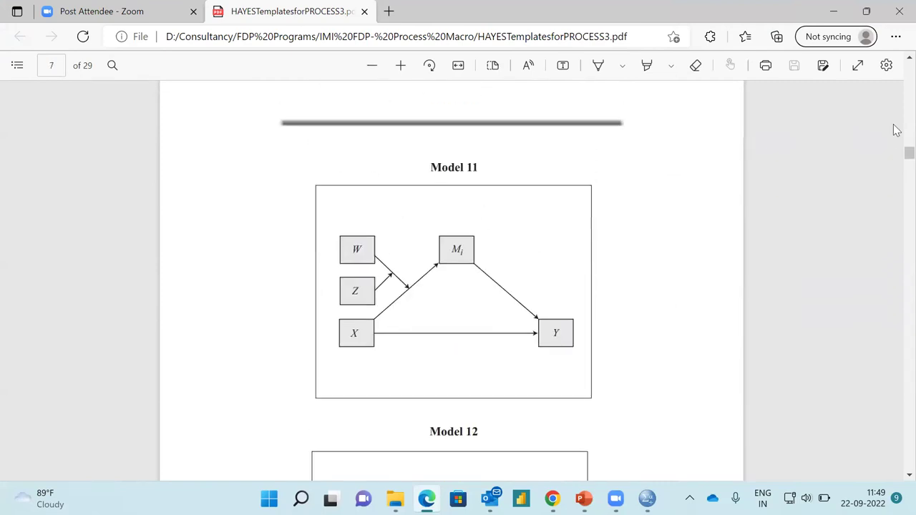
scroll(897, 130, "up", 5)
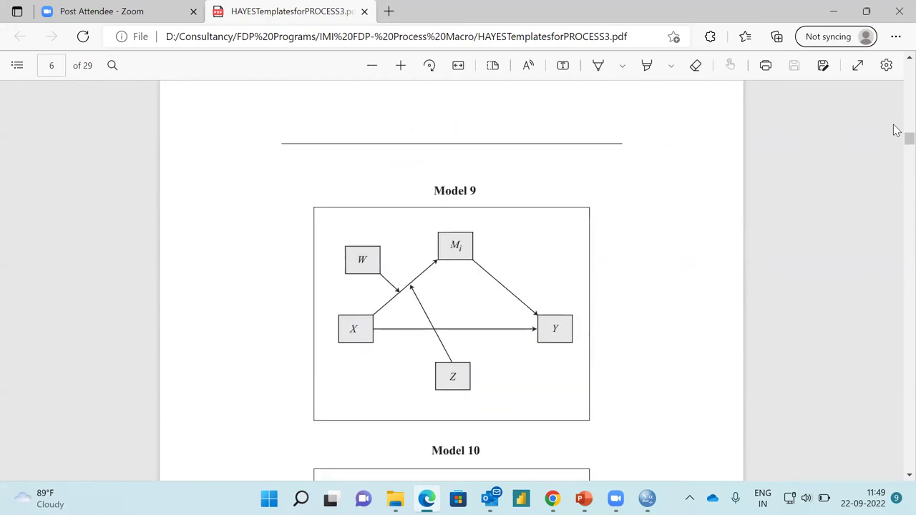
scroll(897, 108, "up", 6)
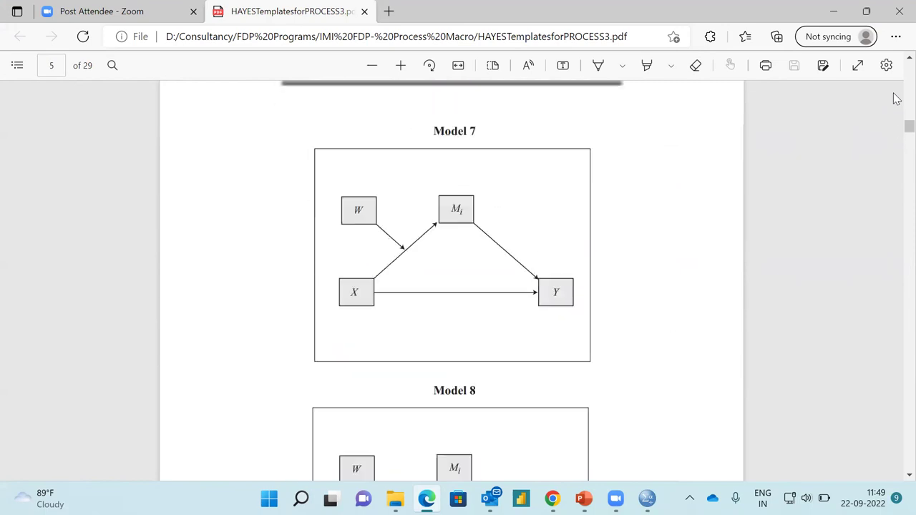
scroll(898, 90, "up", 6)
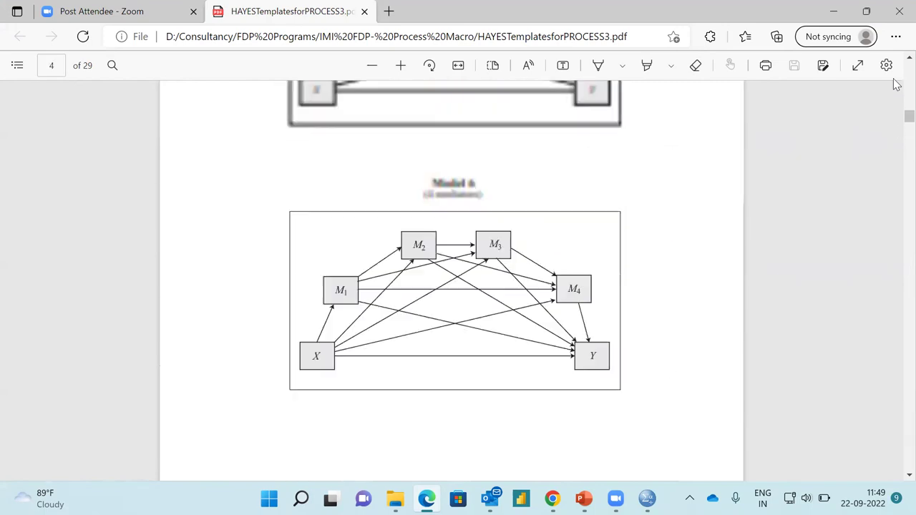
scroll(898, 85, "up", 8)
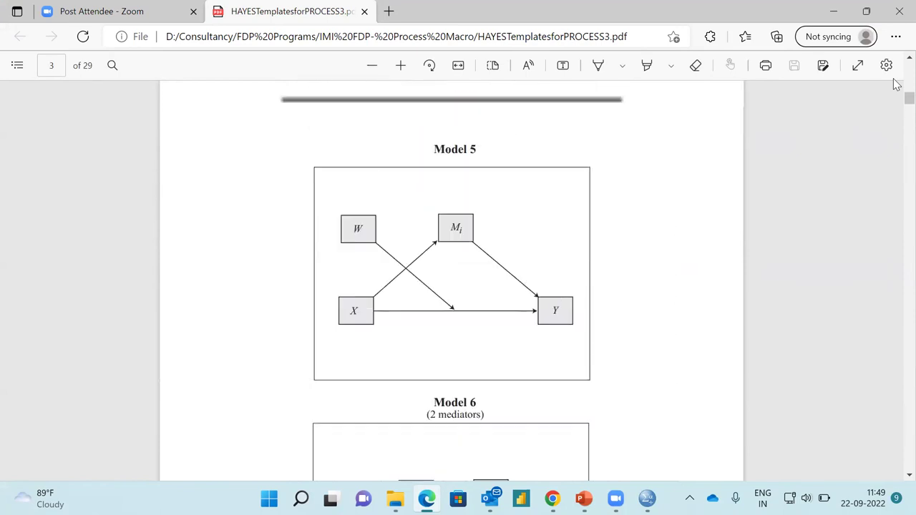
scroll(897, 85, "up", 5)
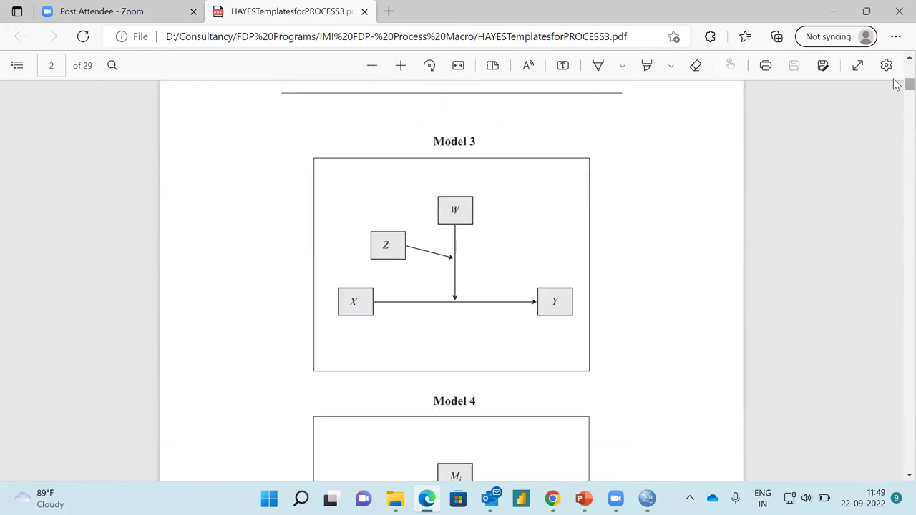
Look through the following template diagrams up to Model 21, which has moderators W and Z on separate paths
scroll(897, 422, "down", 12)
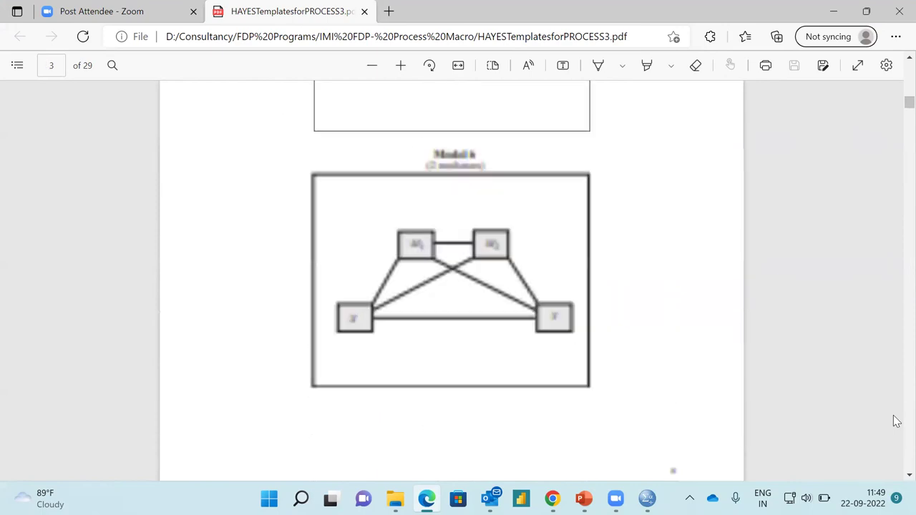
scroll(897, 422, "down", 15)
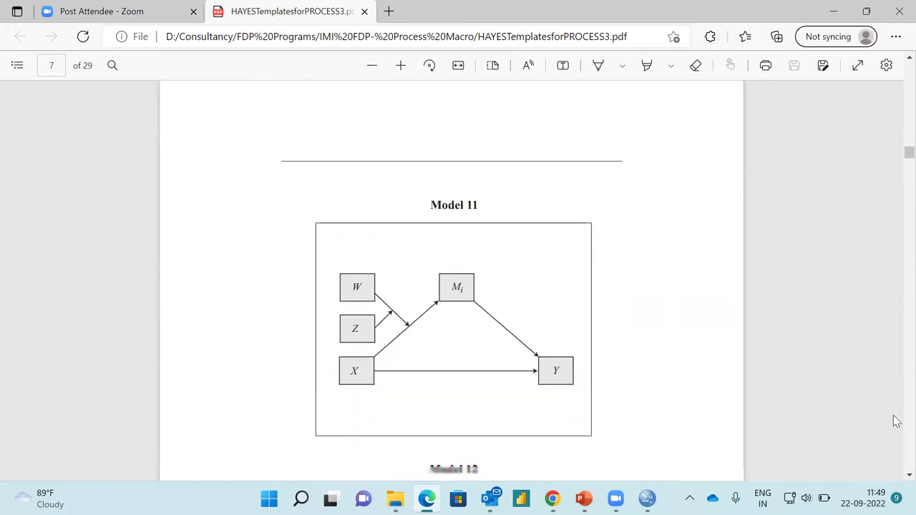
scroll(897, 422, "down", 10)
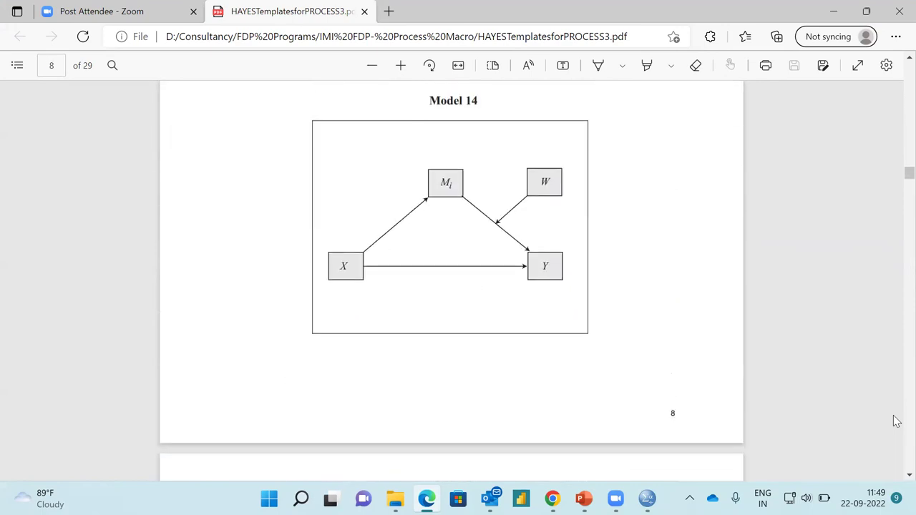
scroll(897, 422, "down", 12)
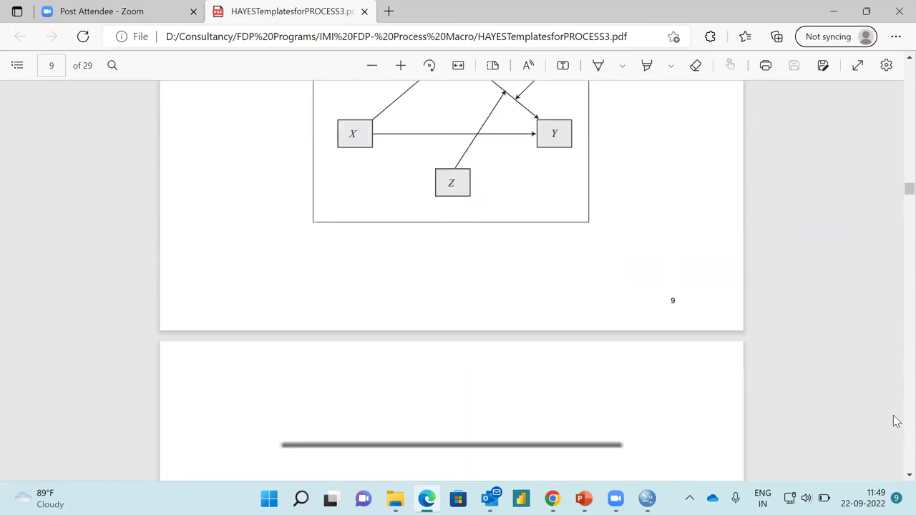
scroll(897, 421, "down", 12)
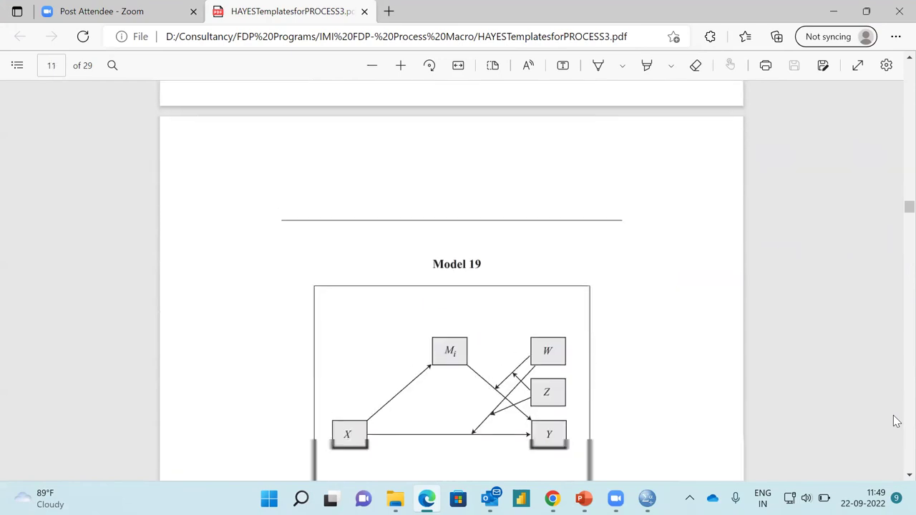
scroll(897, 422, "down", 10)
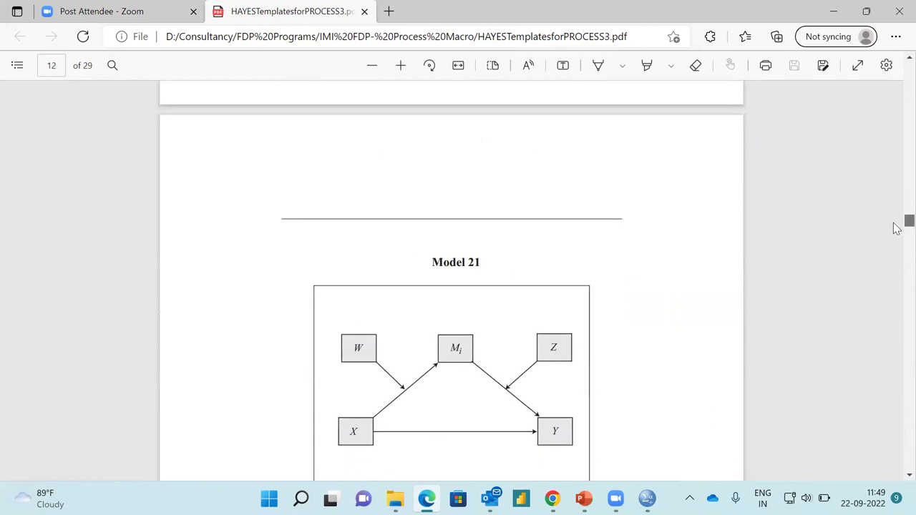
scroll(899, 227, "down", 3)
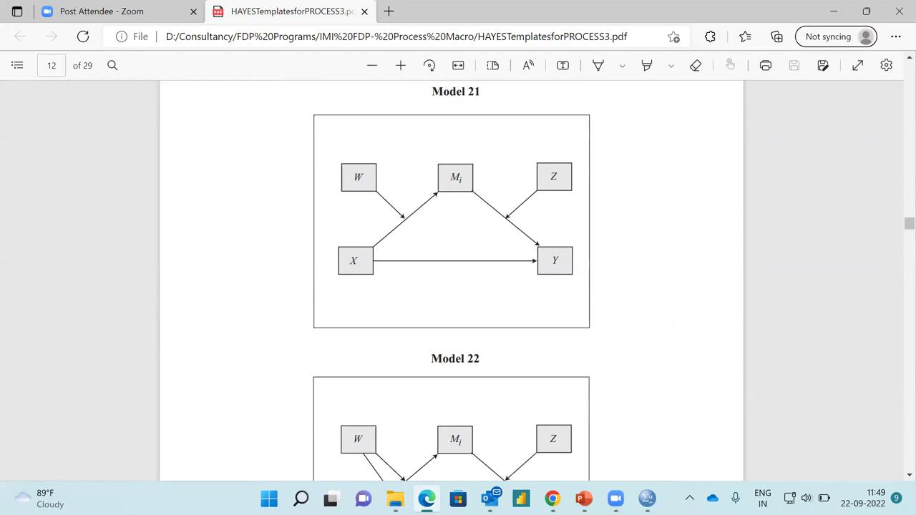
Switch to SPSS, rerun the PROCESS v3.5 analysis with model number 21 and read the analysis notes in its output
left_click(647, 499)
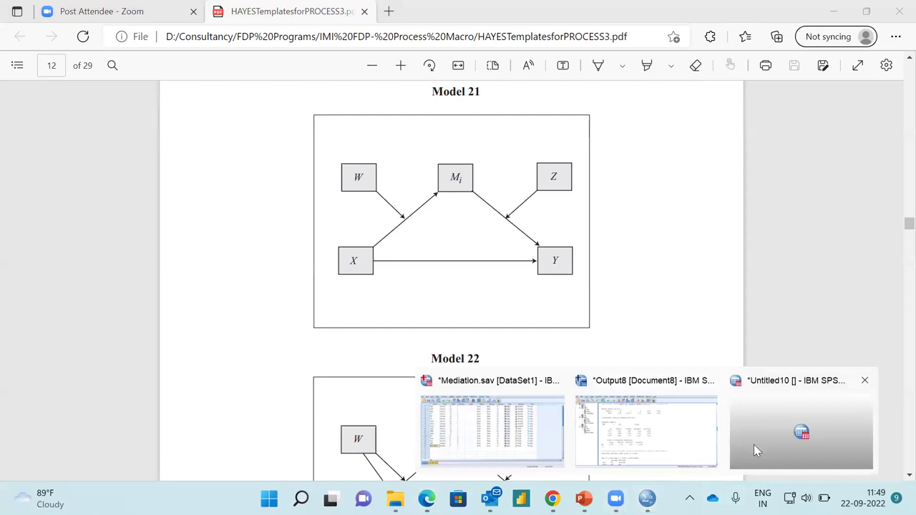
left_click(667, 438)
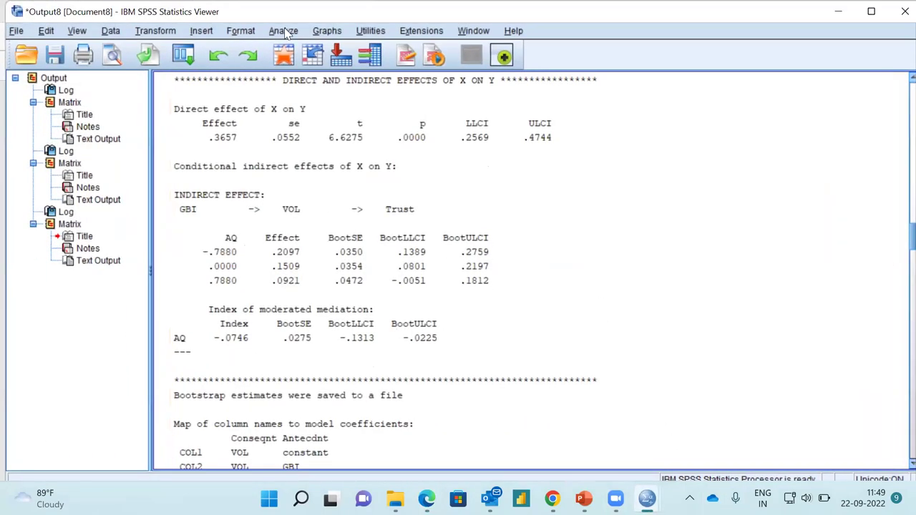
left_click(284, 31)
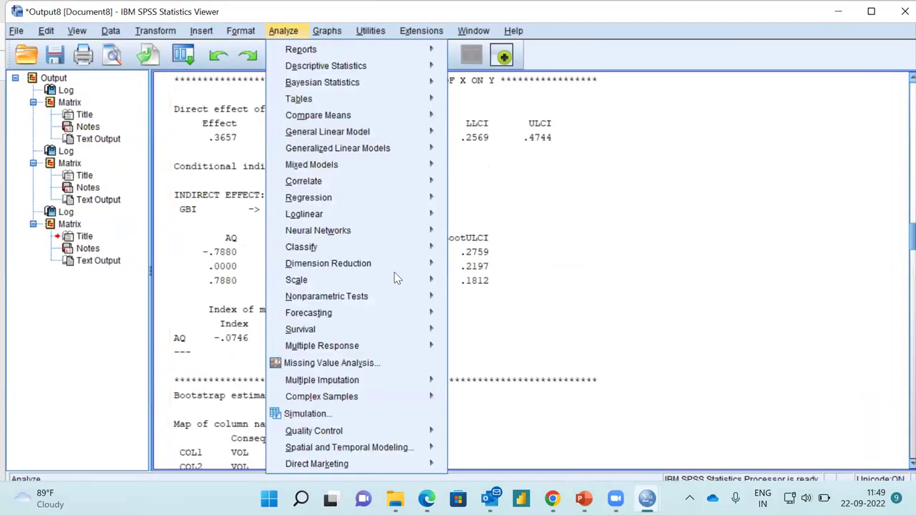
mouse_move(398, 199)
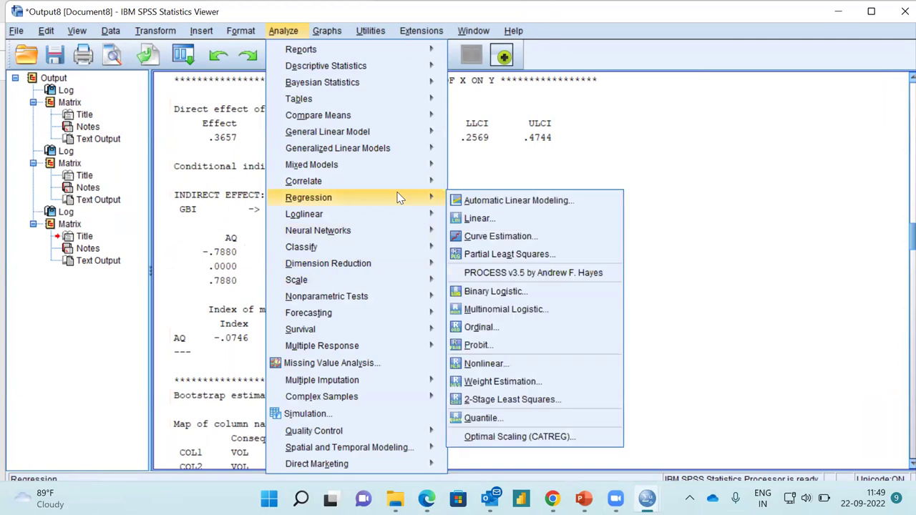
left_click(489, 273)
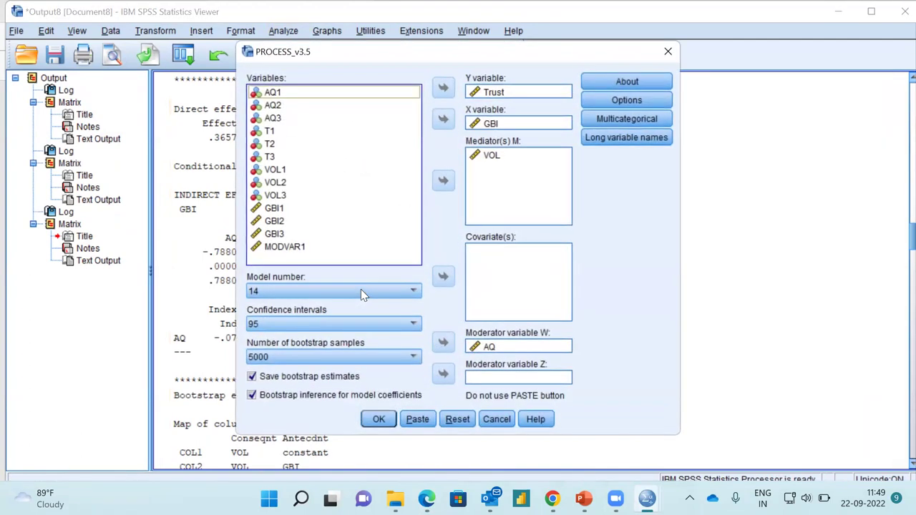
left_click(361, 290)
left_click(289, 398)
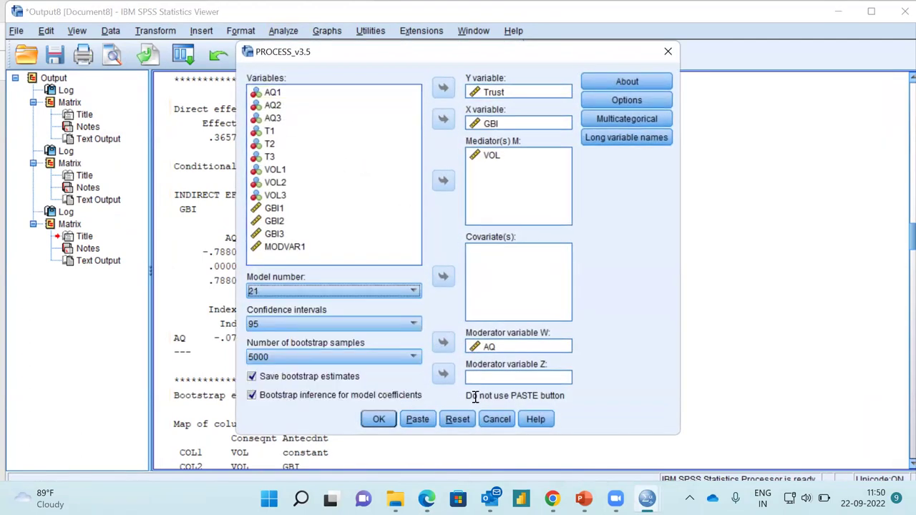
left_click(378, 420)
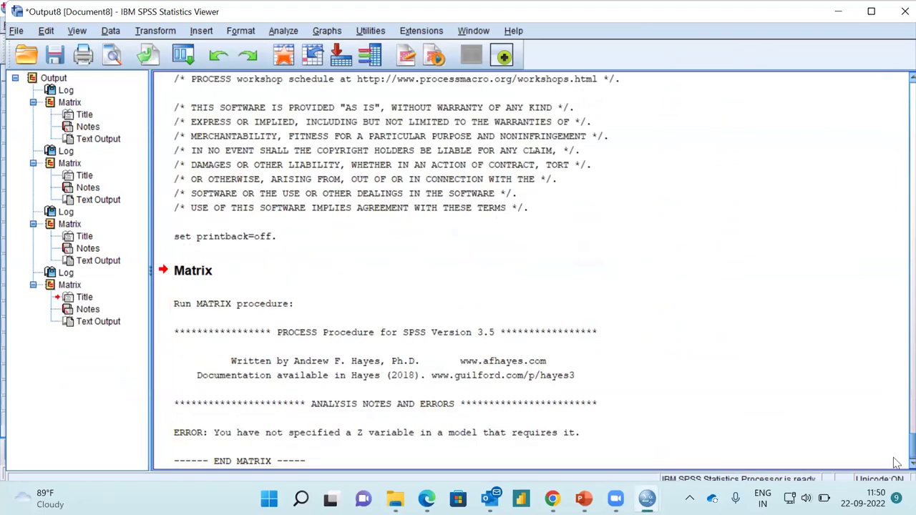
scroll(897, 469, "down", 1)
left_click(395, 423)
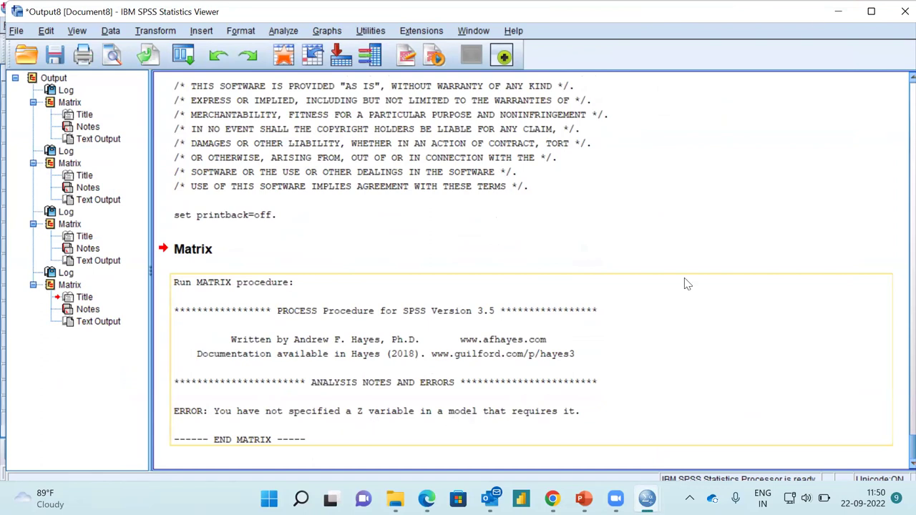
Check the Model 21 diagram in the PDF templates for the Z moderator and return to the Mediation.sav variable list
left_click(840, 12)
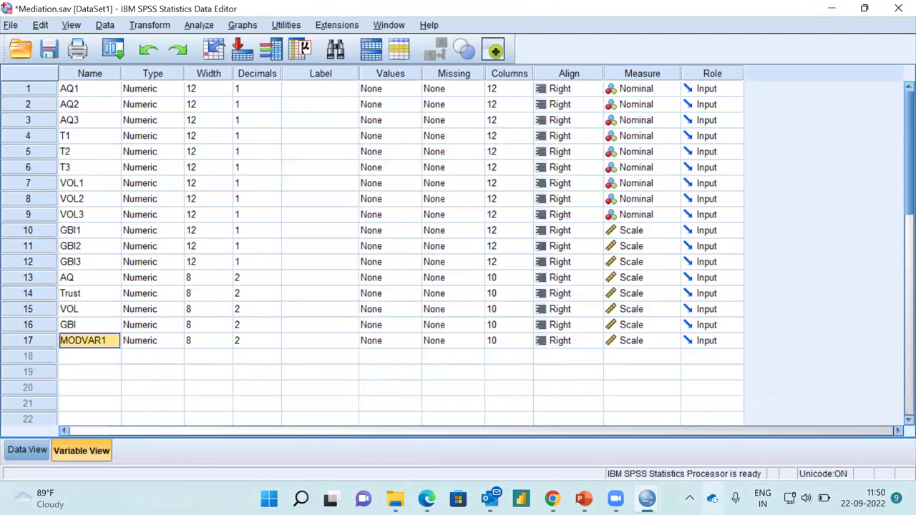
mouse_move(584, 499)
key("alt+Tab")
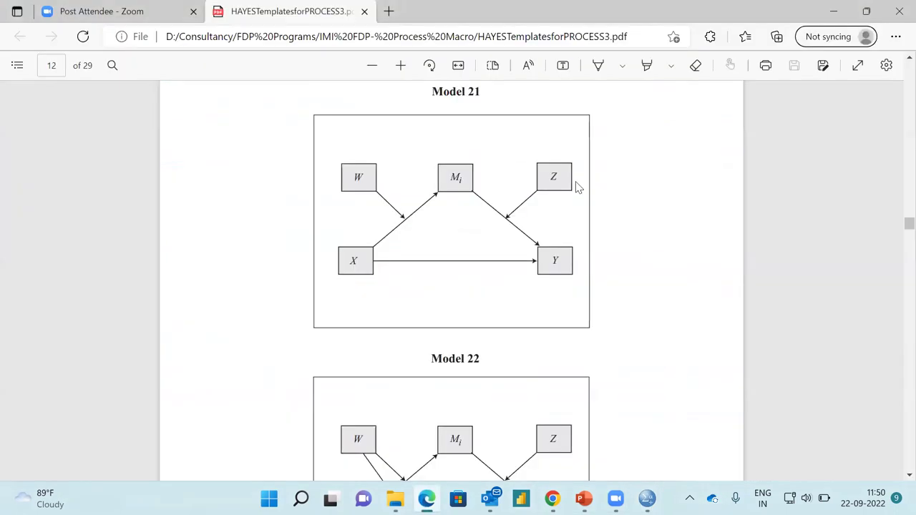
left_click(838, 13)
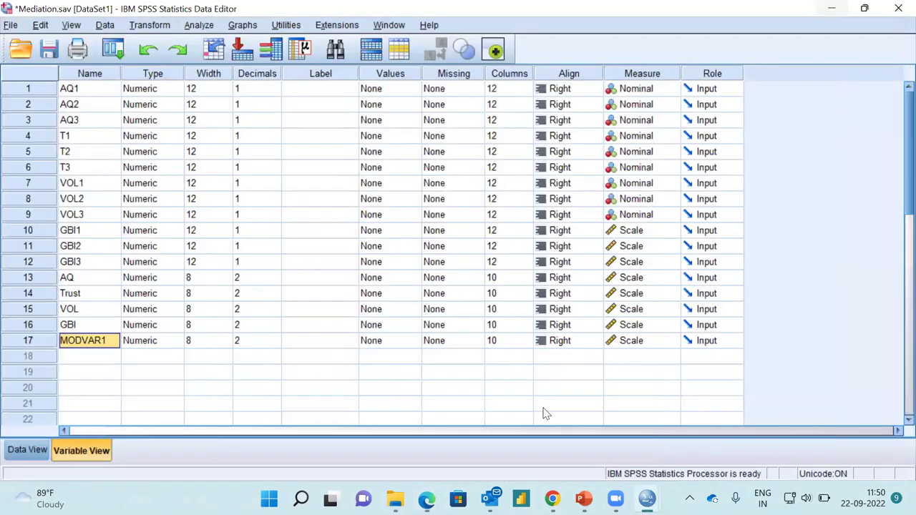
Reopen the PROCESS v3.5 dialog from the Mediation.sav data window with the Model 21 variable assignments
left_click(647, 499)
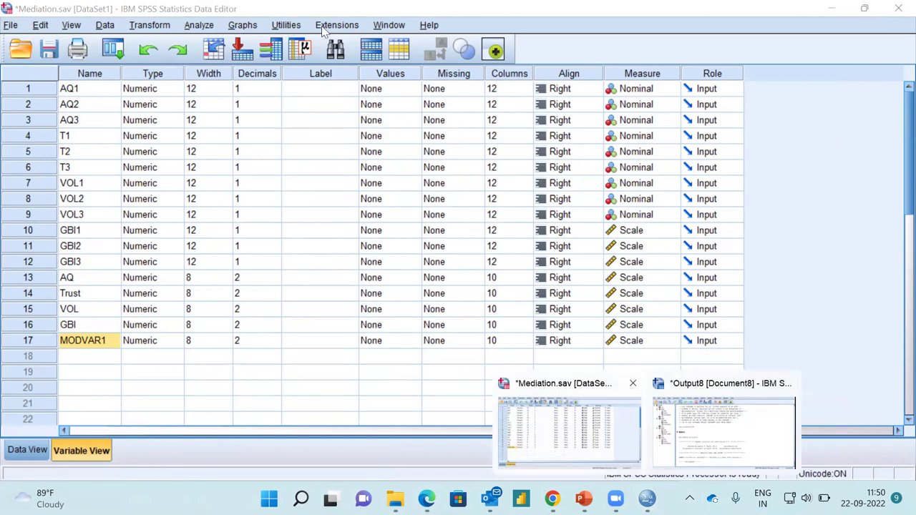
left_click(200, 25)
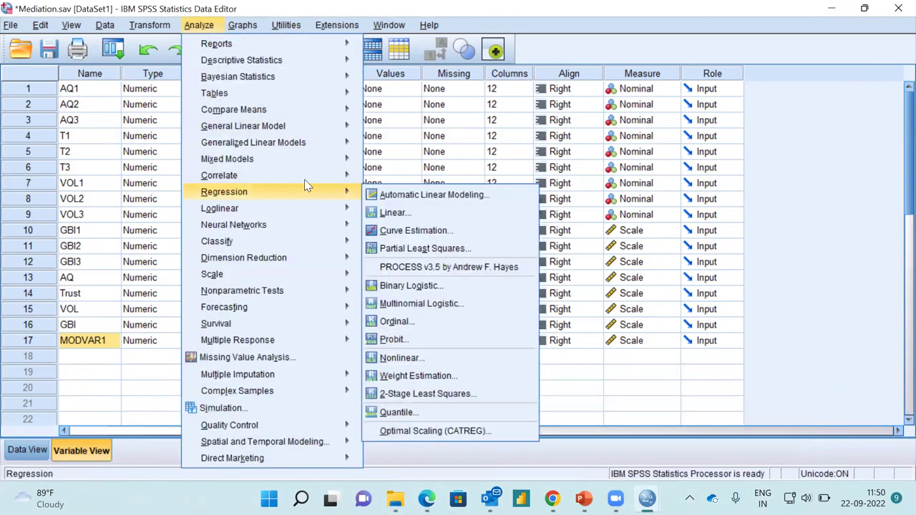
mouse_move(332, 192)
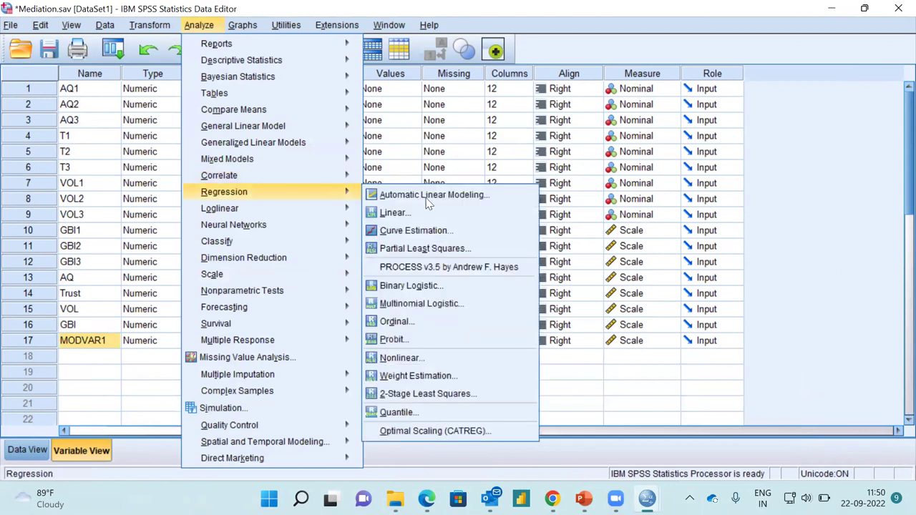
left_click(436, 267)
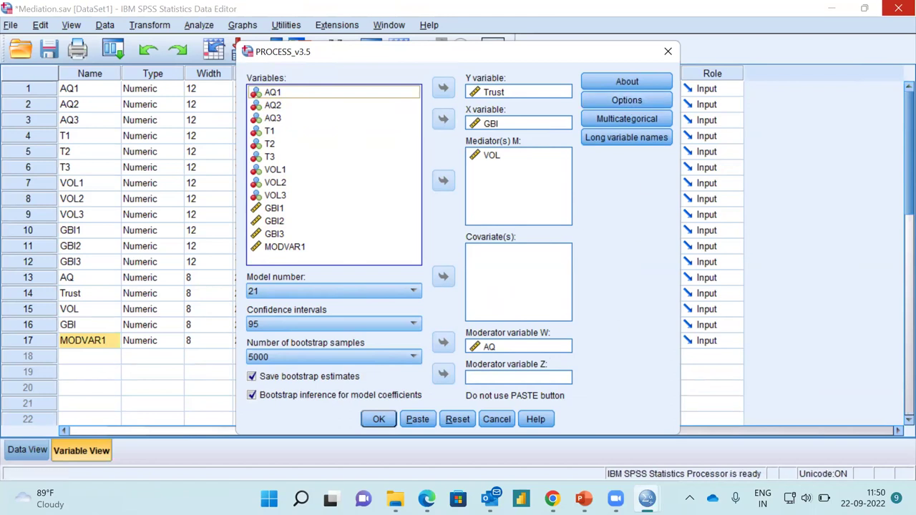
Switch to HAYESTemplatesforPROCESS3.pdf in Edge and look past Model 22 for the Model 58 diagram with a single moderator W
mouse_move(552, 499)
left_click(426, 429)
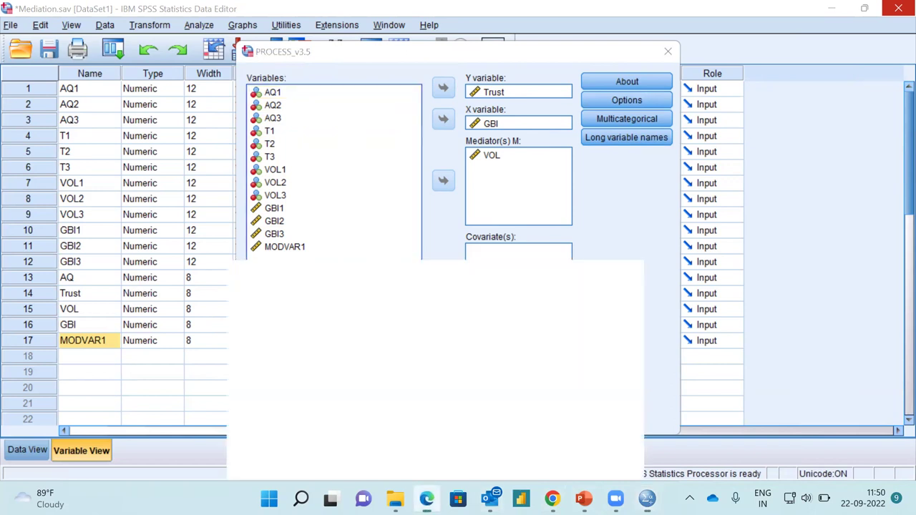
scroll(897, 376, "down", 20)
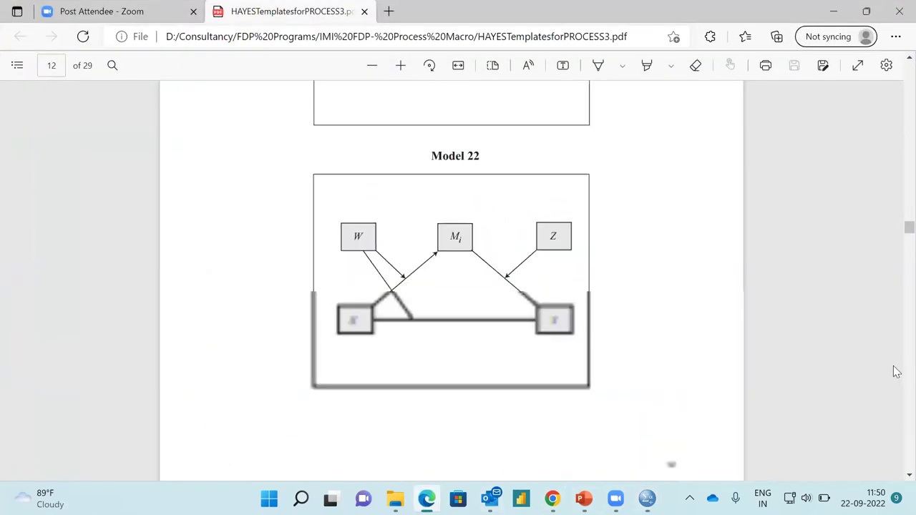
scroll(897, 373, "down", 10)
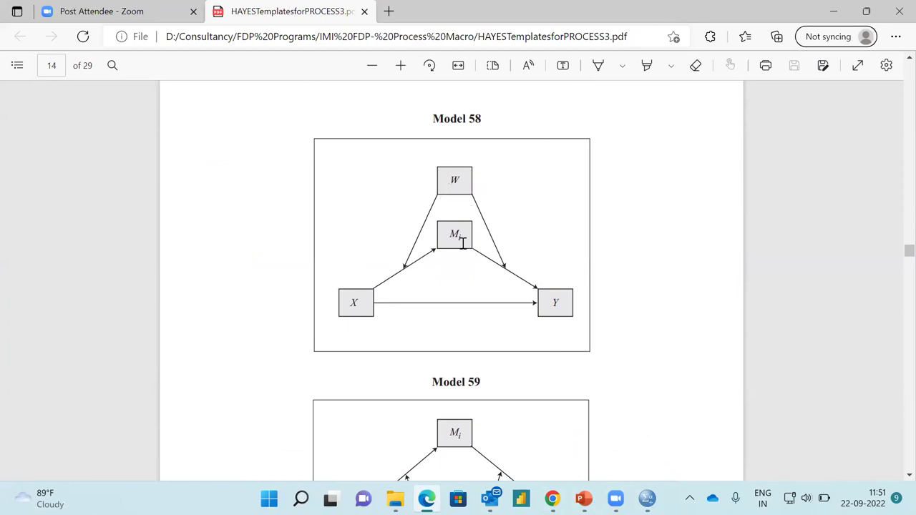
Switch to SPSS and run the PROCESS v3.5 analysis with model number 58, keeping Trust, GBI, VOL and AQ assigned
mouse_move(647, 499)
left_click(673, 442)
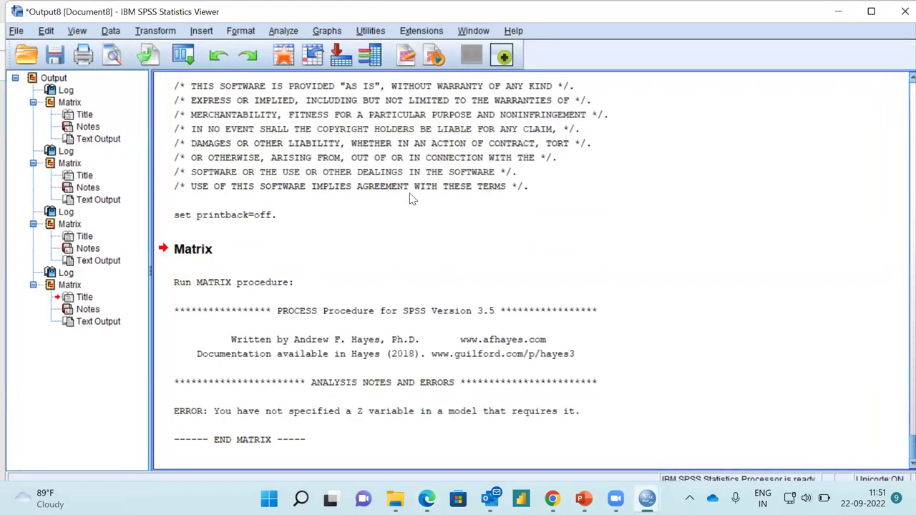
key("alt+a")
key("r")
left_click(511, 271)
left_click(413, 297)
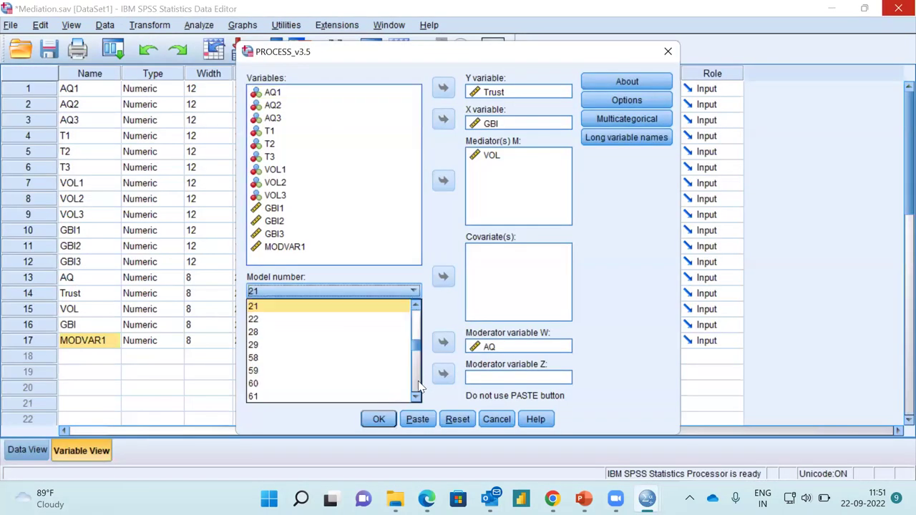
left_click(422, 387)
scroll(364, 358, "up", 3)
mouse_move(419, 351)
left_mouse_down()
mouse_move(416, 403)
mouse_move(421, 355)
left_mouse_up()
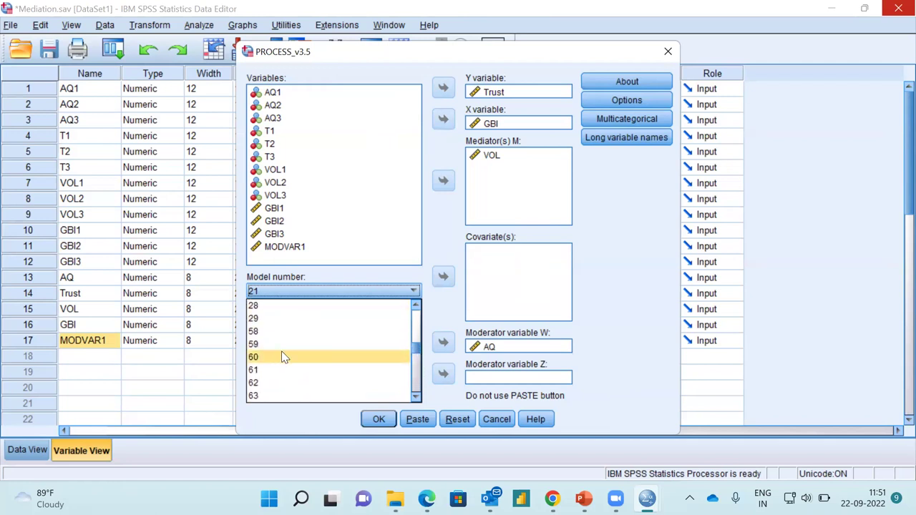
left_click(262, 331)
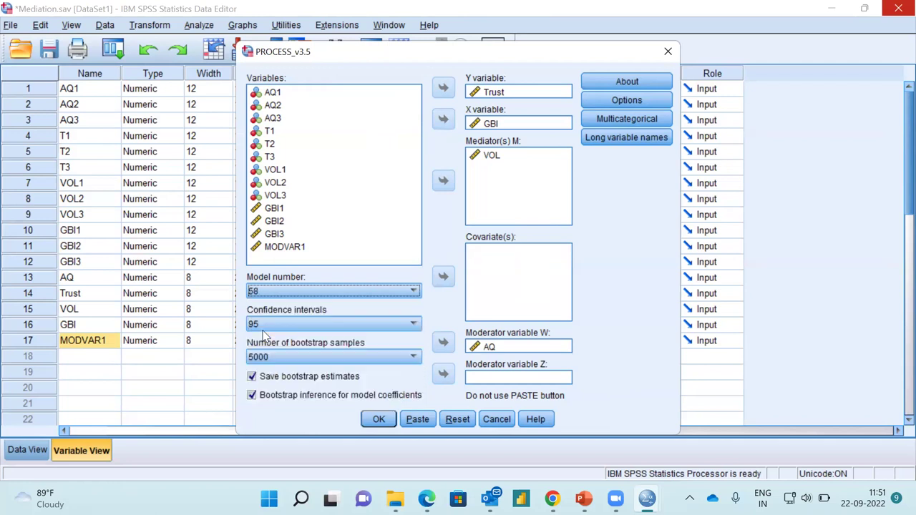
left_click(379, 420)
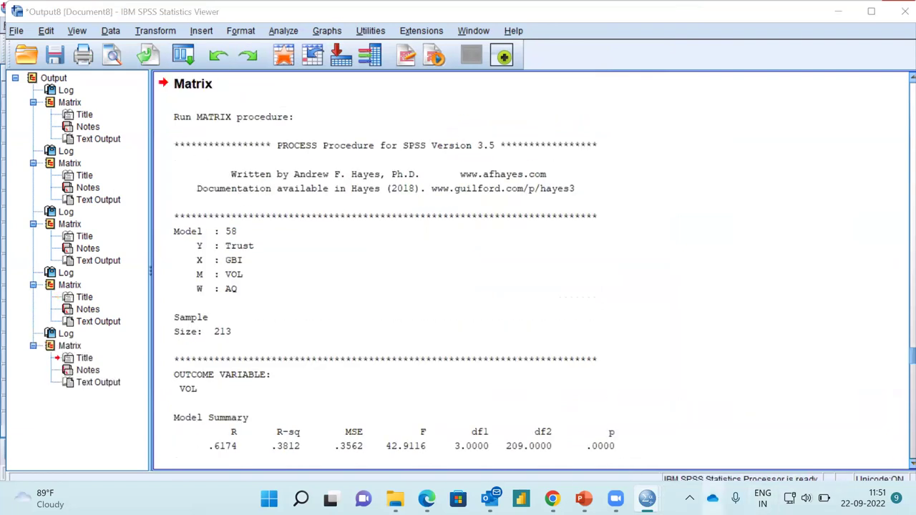
Check the Model 58 diagram in the PDF templates and read the SPSS output through to the conditional indirect effects of GBI on Trust
left_click(427, 499)
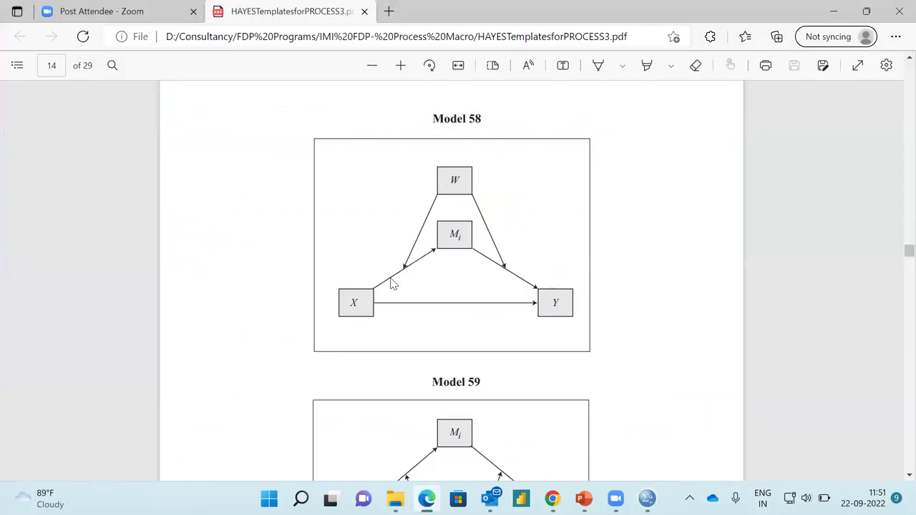
left_click(834, 12)
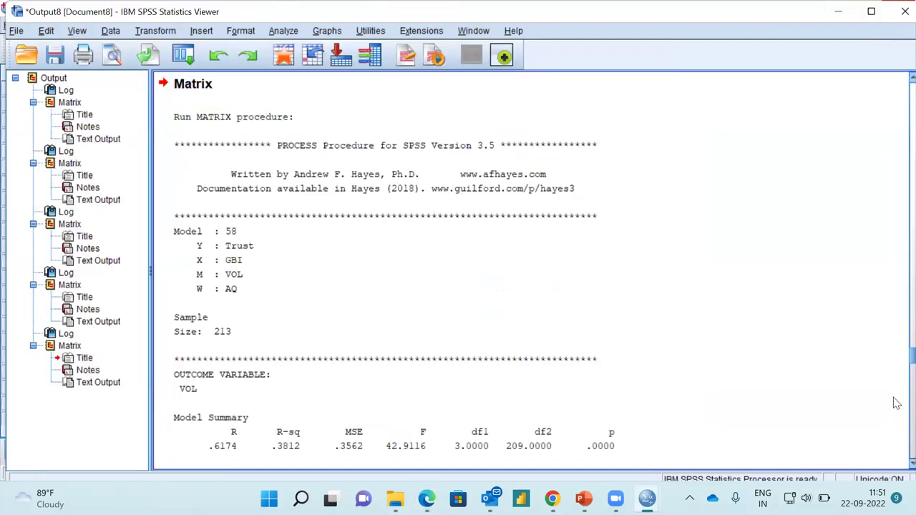
scroll(897, 403, "down", 9)
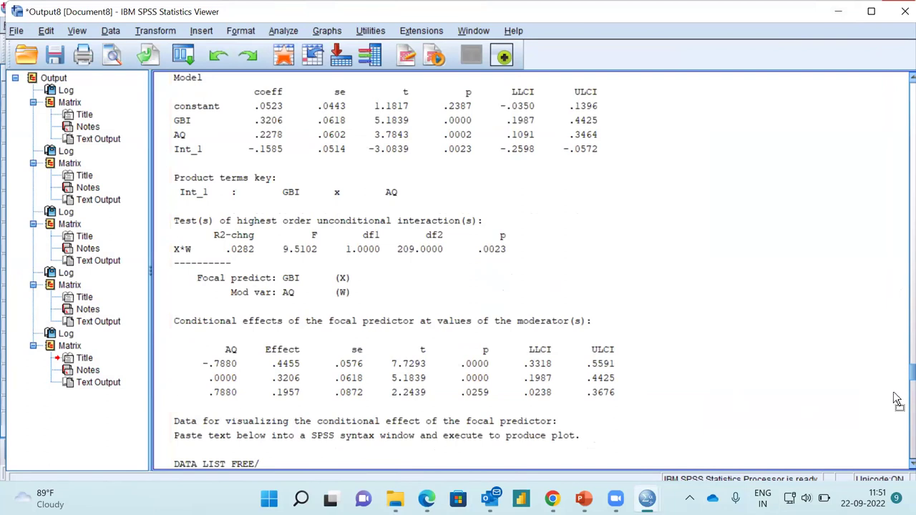
scroll(897, 401, "up", 8)
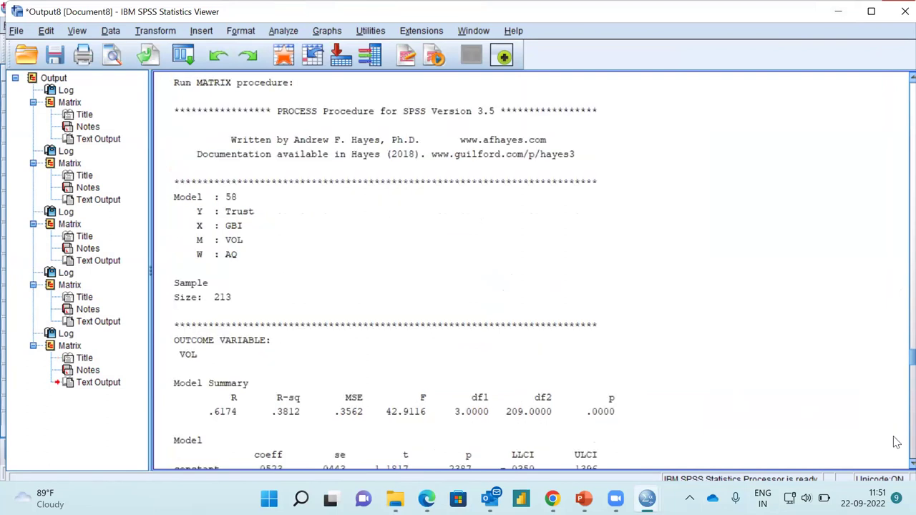
scroll(897, 441, "down", 9)
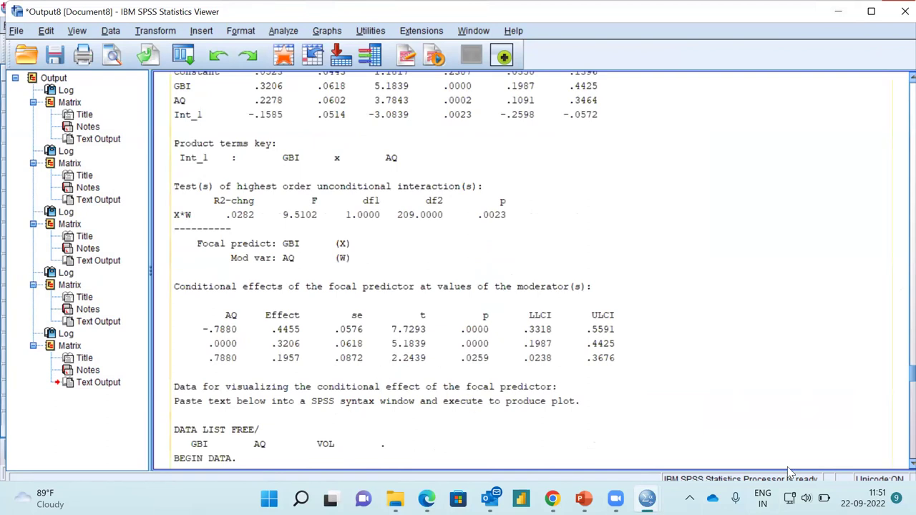
scroll(897, 423, "down", 9)
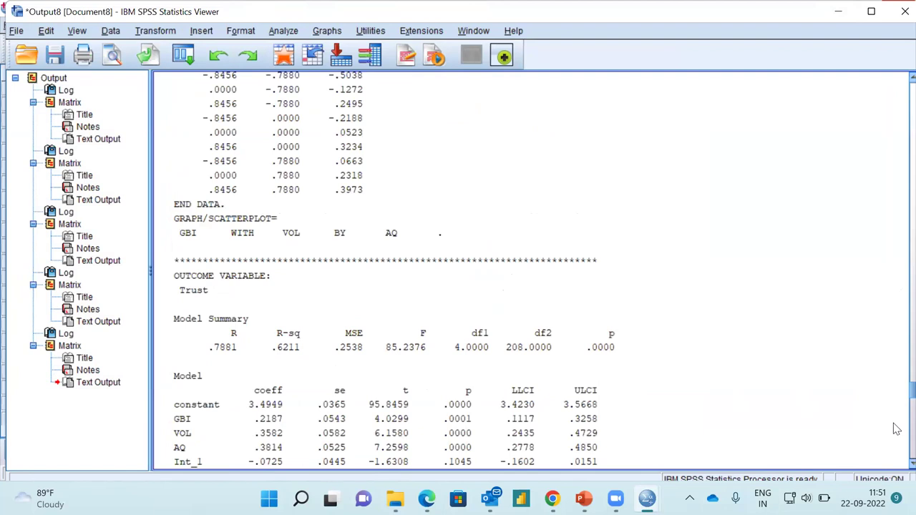
scroll(897, 429, "down", 9)
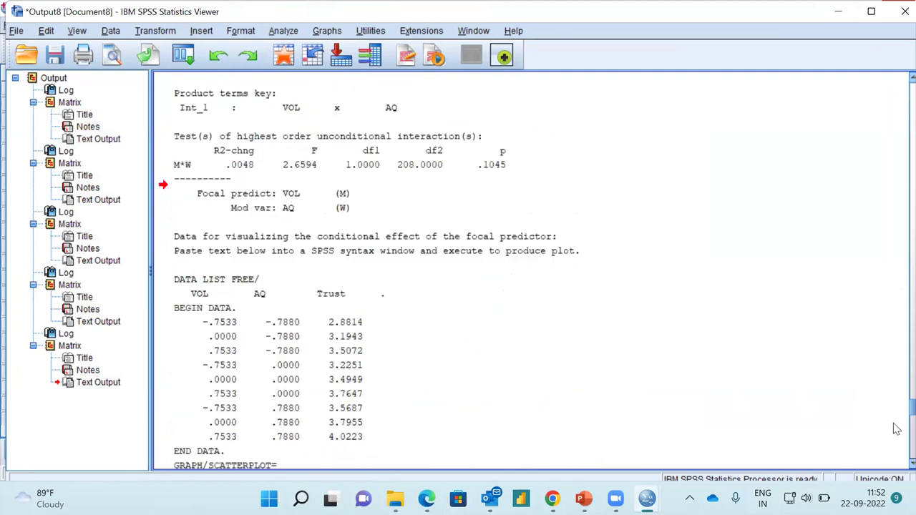
scroll(898, 448, "down", 9)
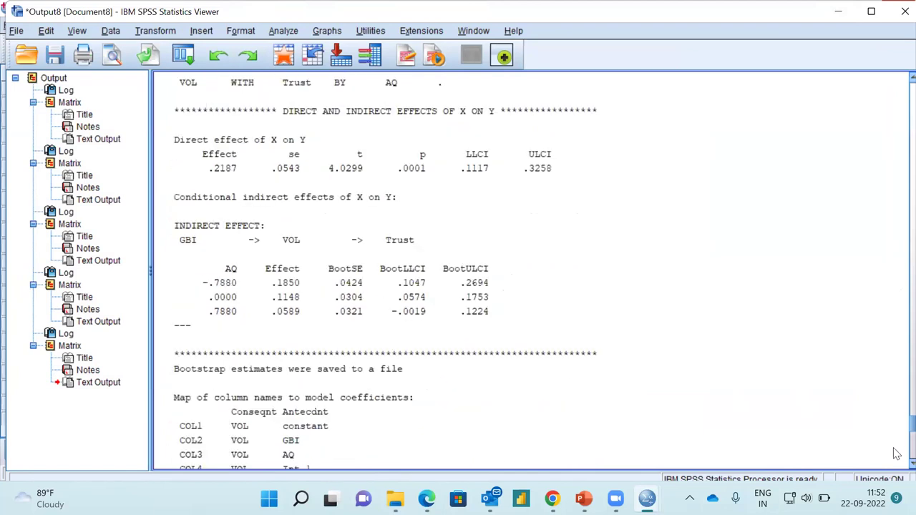
Re-examine the Model 58 coefficients and the GBI x AQ and VOL x AQ interaction tests for the outcomes VOL and Trust
left_click(401, 361)
scroll(475, 308, "up", 10)
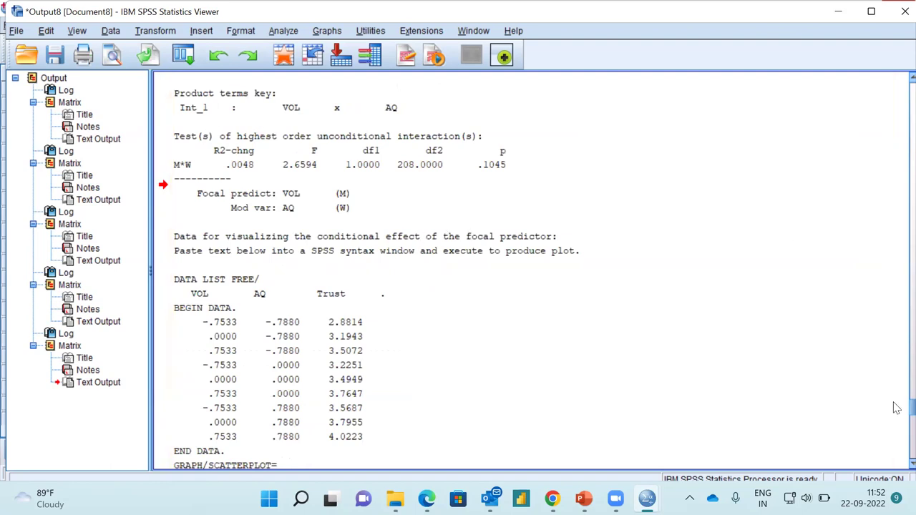
scroll(897, 411, "up", 6)
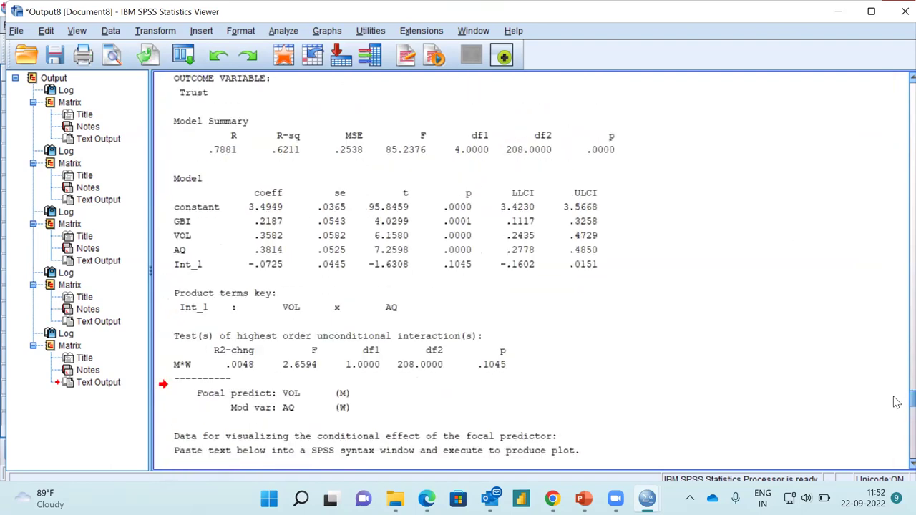
scroll(897, 391, "up", 10)
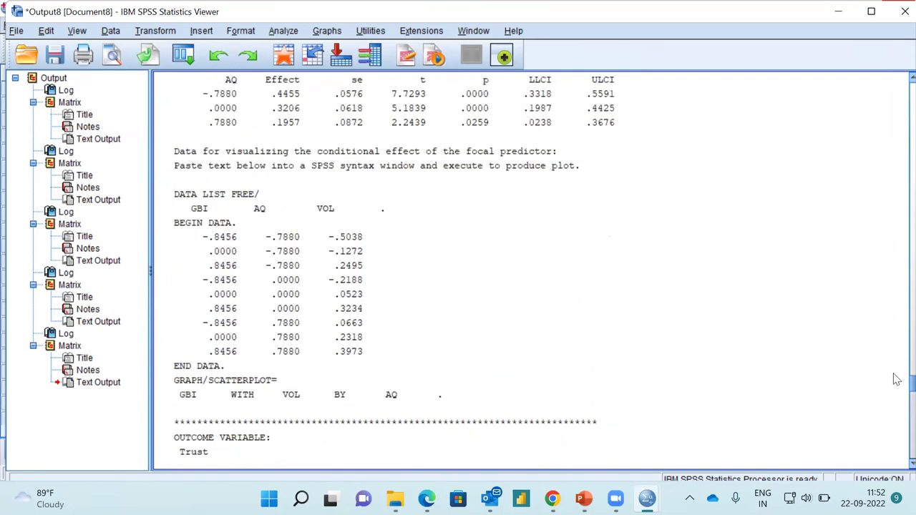
scroll(898, 376, "up", 2)
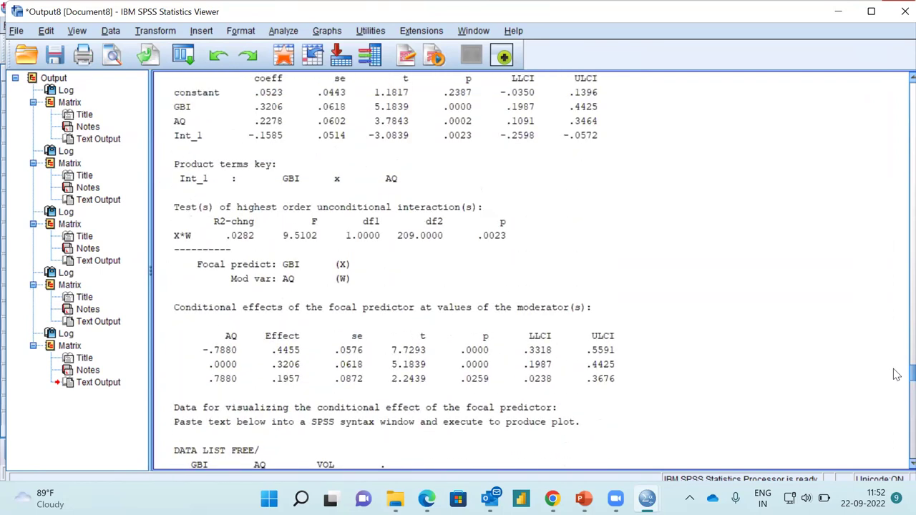
scroll(897, 372, "up", 8)
scroll(897, 366, "down", 11)
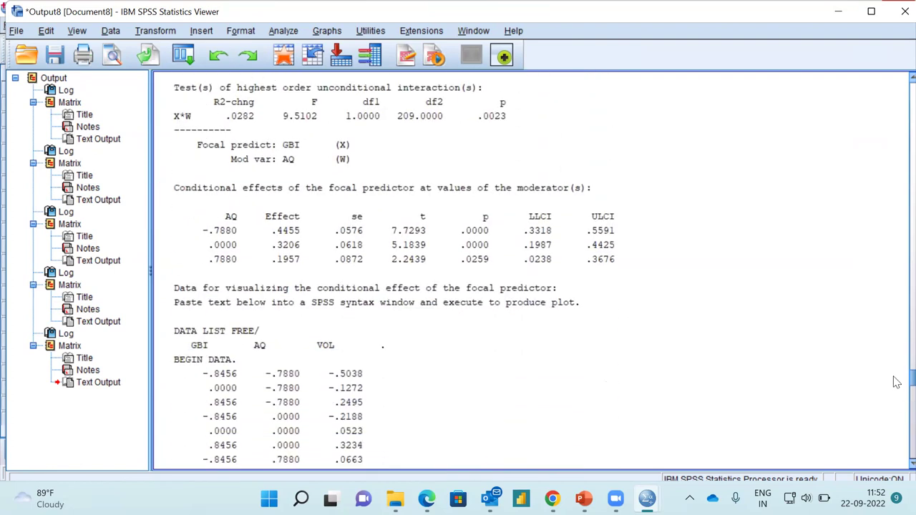
scroll(896, 388, "down", 7)
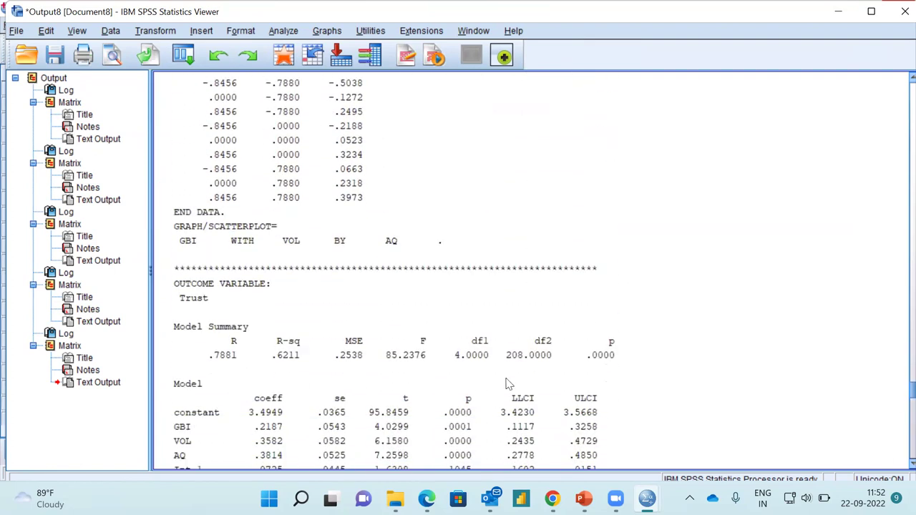